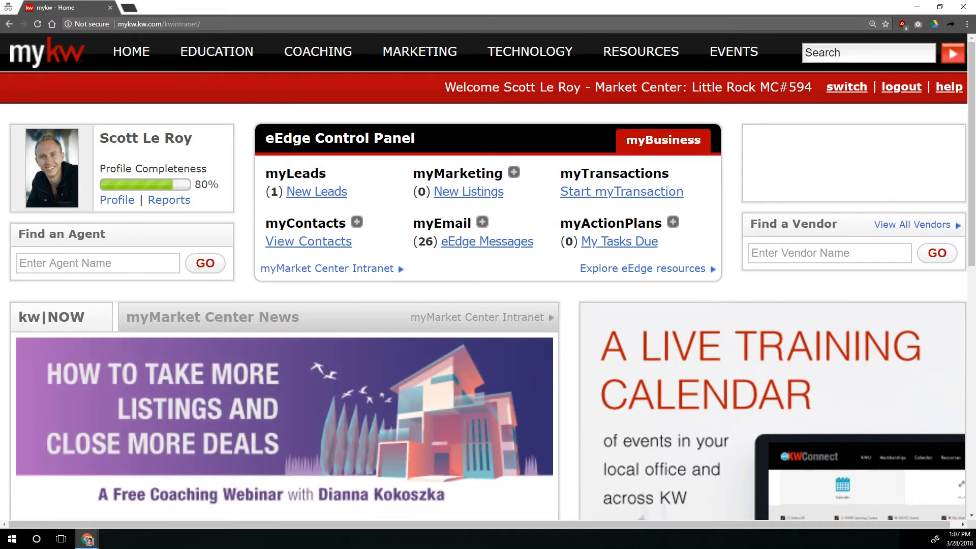
Open KW Websites from the Technology section and go to the new agent website's dashboard.
mouse_move(551, 66)
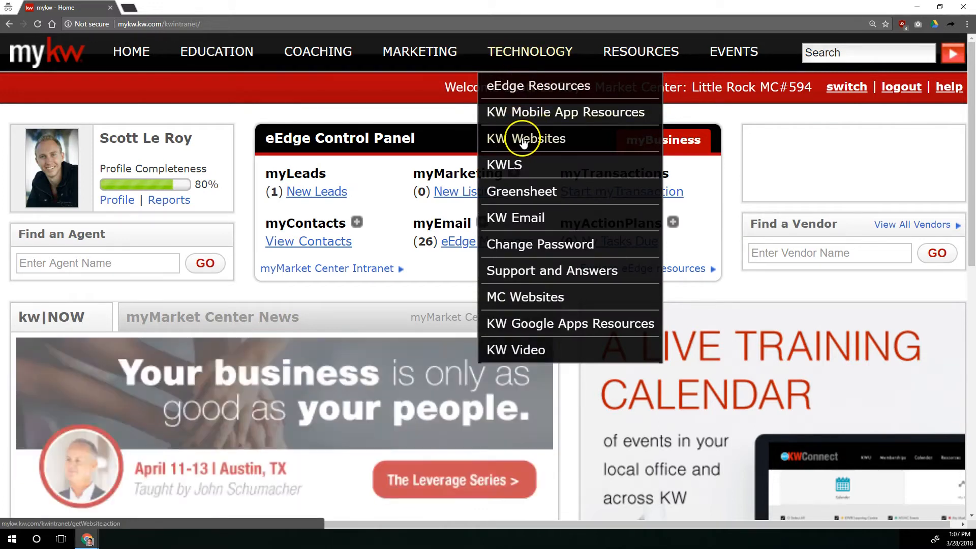
left_click(512, 145)
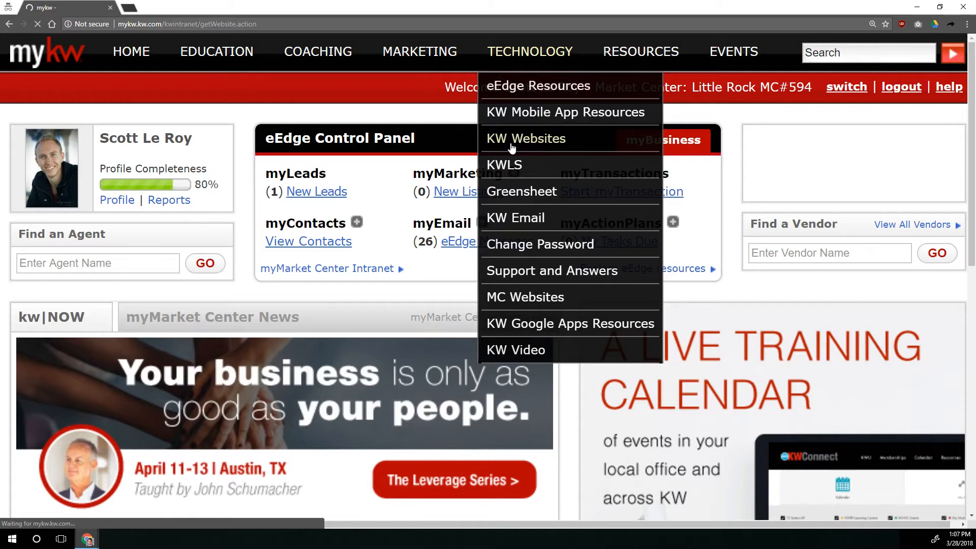
scroll(483, 185, "down", 3)
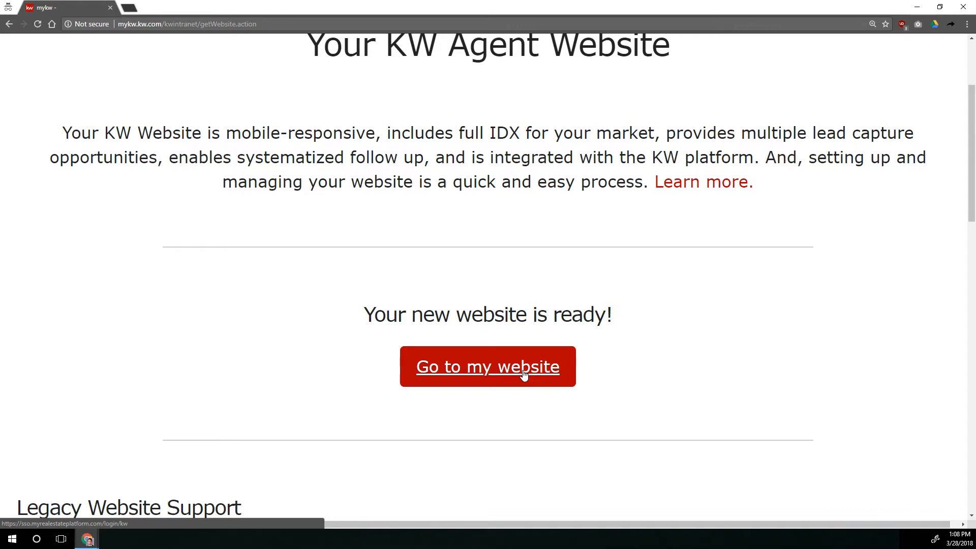
scroll(524, 375, "down", 15)
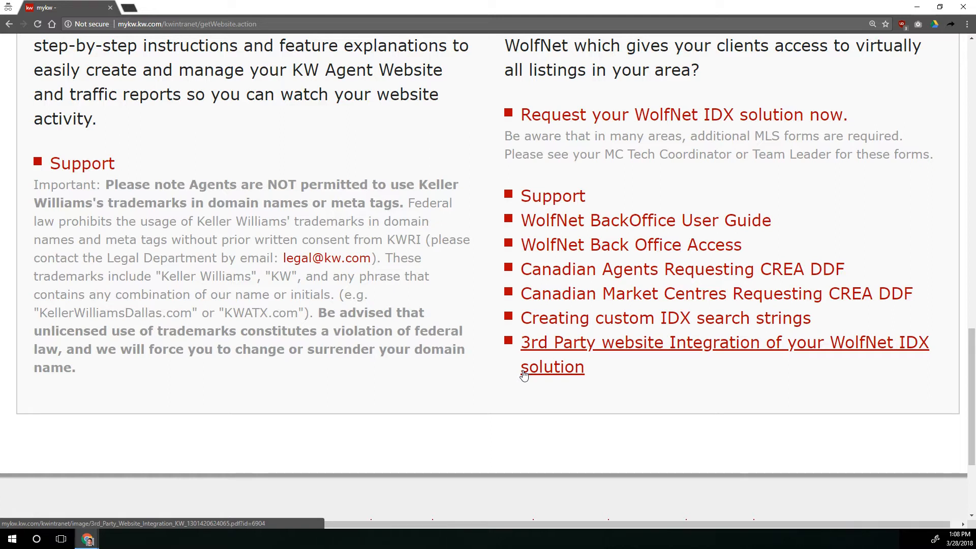
scroll(524, 375, "up", 20)
scroll(514, 397, "down", 3)
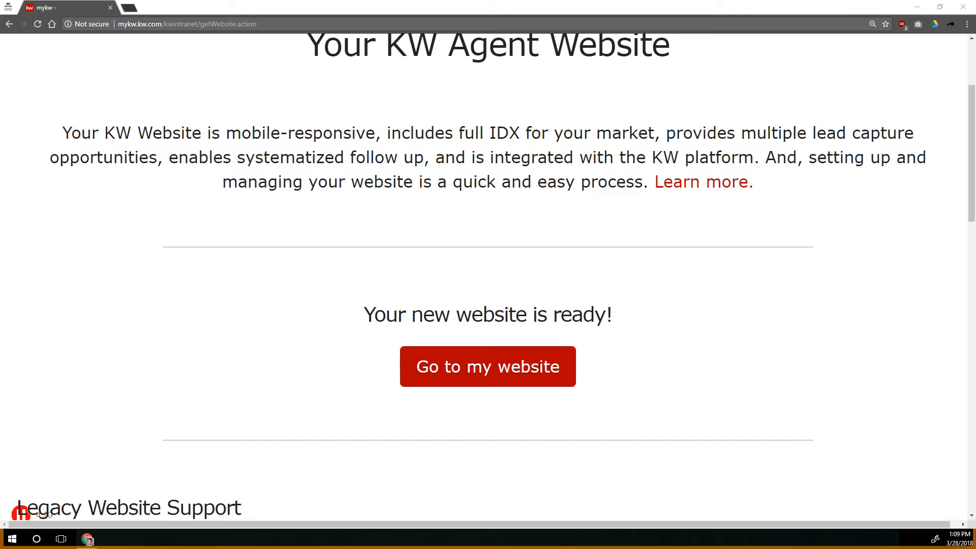
left_click(537, 362)
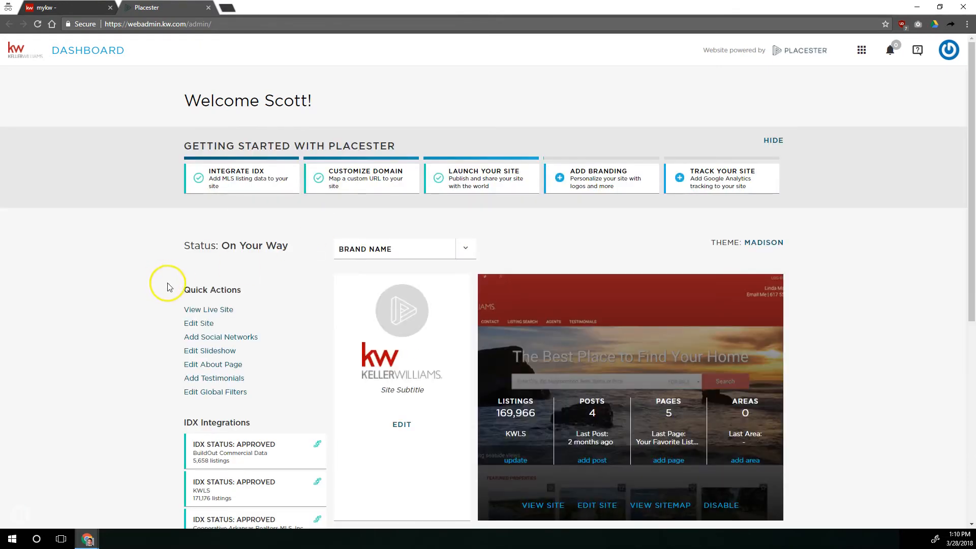
Enlarge the page, switch to the Sites app and return to the Dashboard.
key("ctrl+plus")
key("ctrl+plus")
key("ctrl+plus")
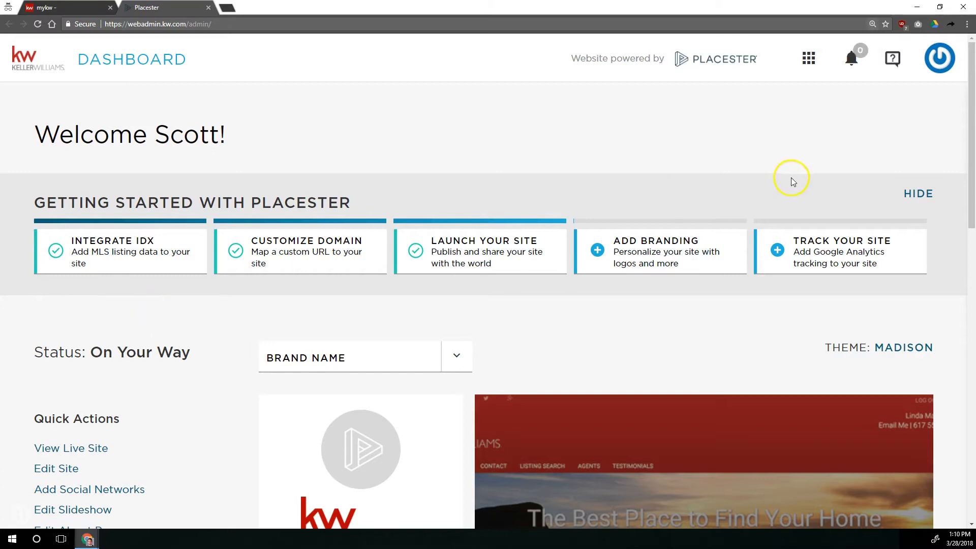
left_click(808, 58)
left_click(676, 165)
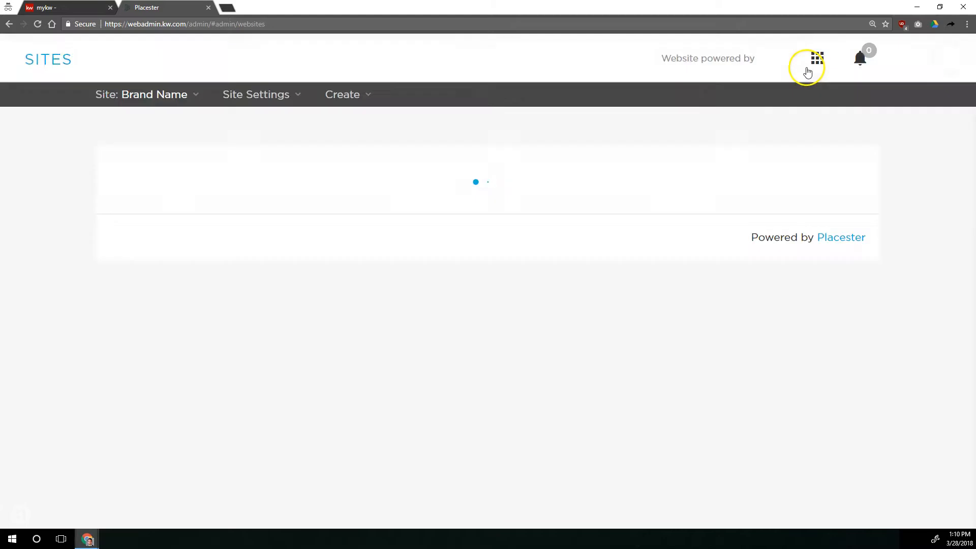
left_click(819, 67)
left_click(735, 127)
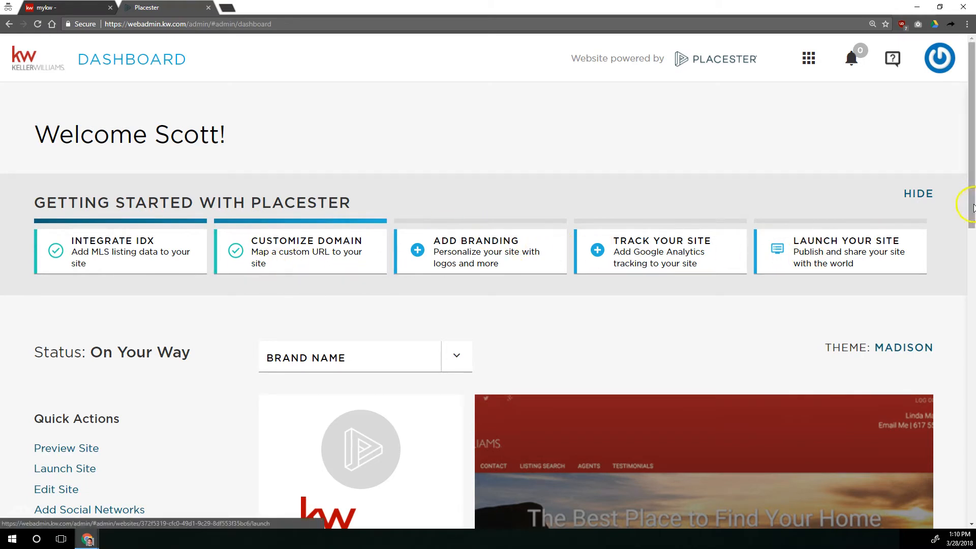
Hide the Getting Started with Placester panel on the dashboard.
left_click(918, 193)
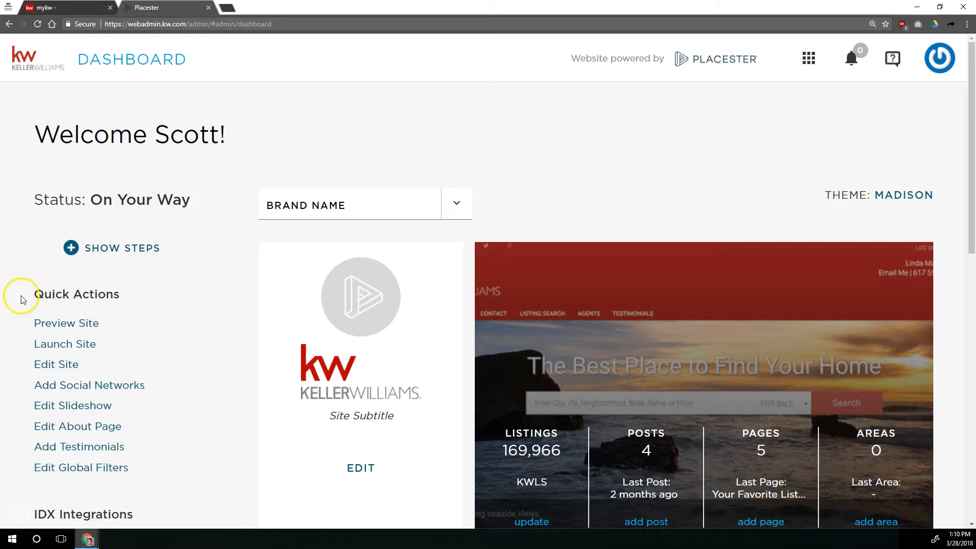
left_click_drag(30, 292, 112, 295)
left_click(48, 294)
left_click_drag(48, 294, 124, 297)
left_click(124, 296)
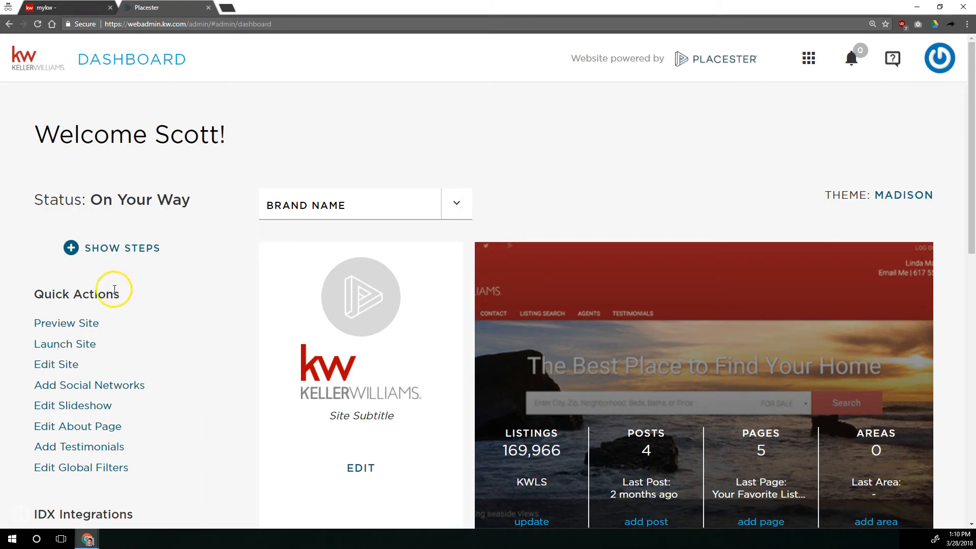
Launch the Brand Name site from Quick Actions and return to the Dashboard.
left_click(66, 346)
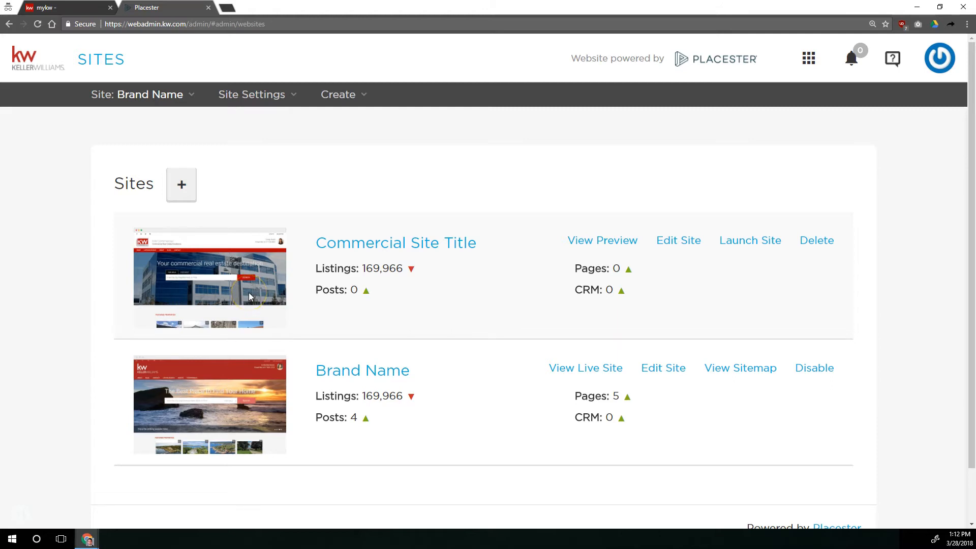
left_click(482, 291)
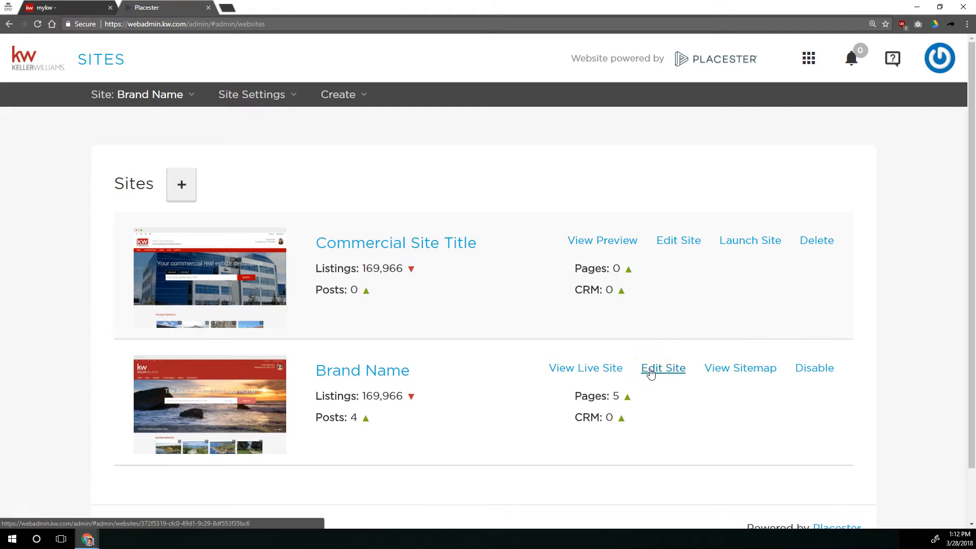
left_click(812, 64)
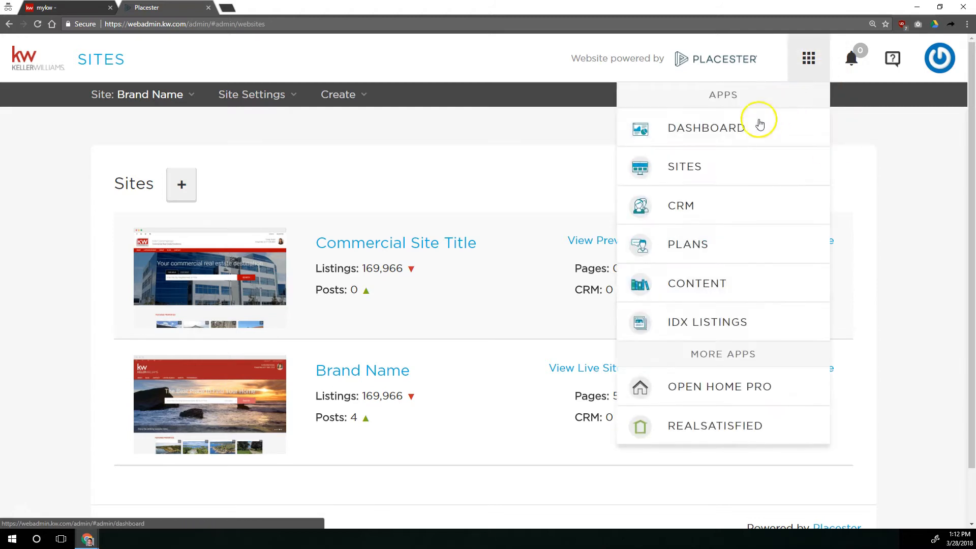
left_click(702, 126)
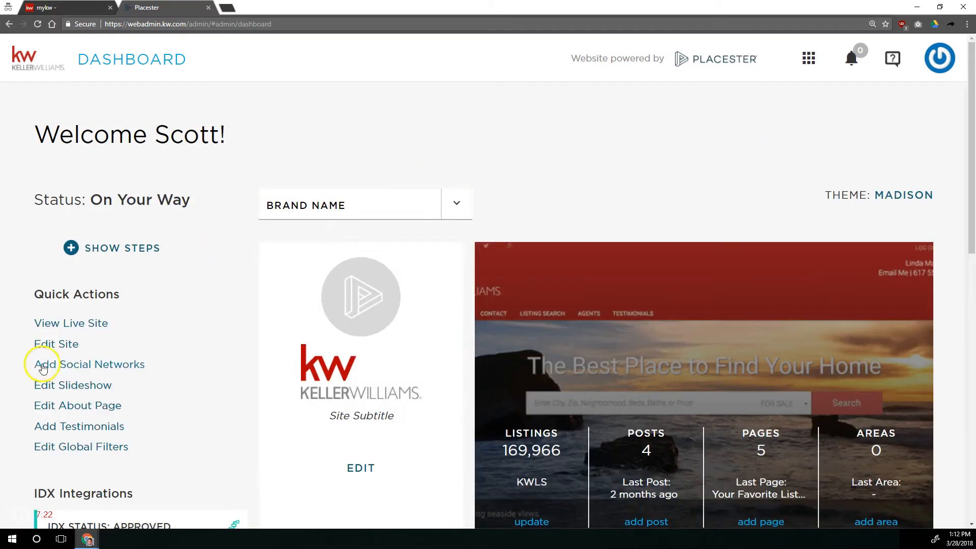
Open the site's settings and review the Listings, Site Design and More options.
left_click(48, 346)
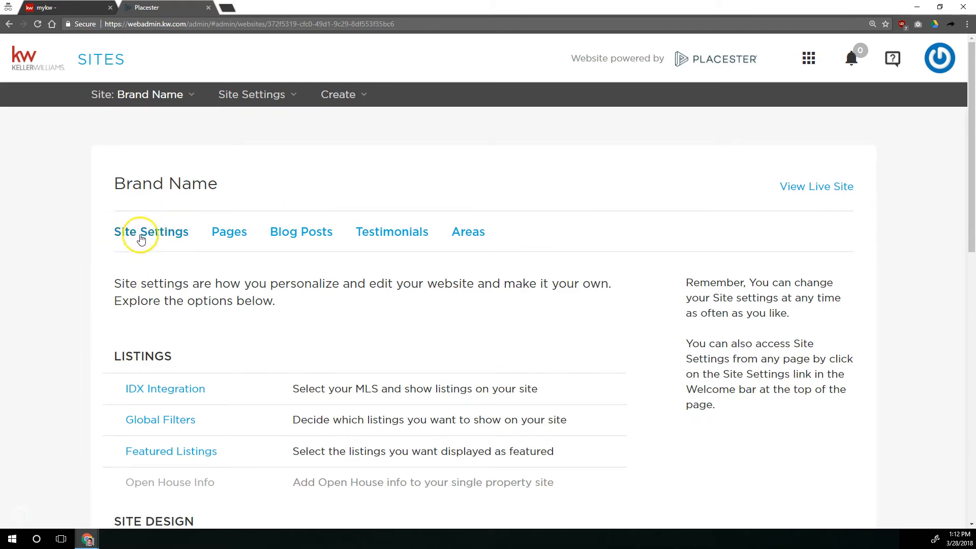
key("ctrl+plus")
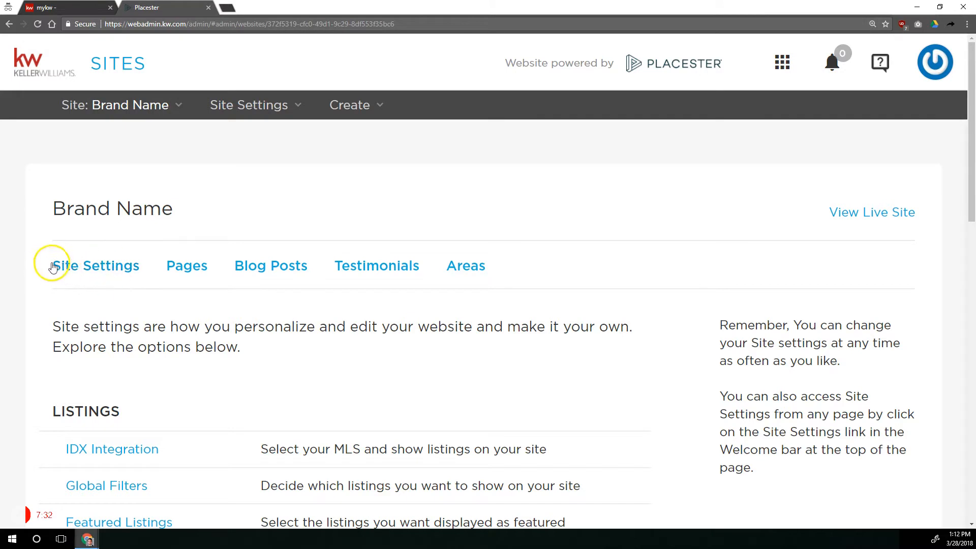
scroll(80, 308, "down", 10)
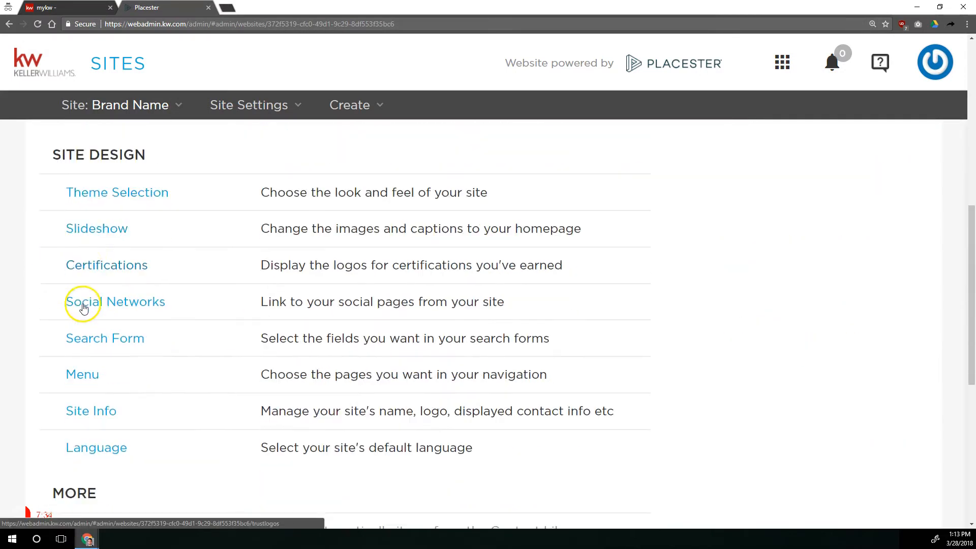
scroll(83, 304, "up", 10)
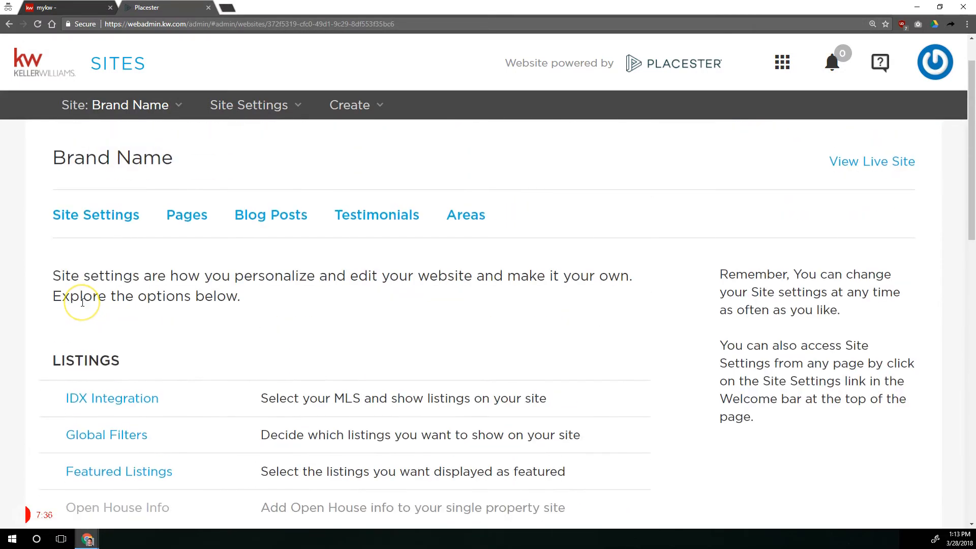
key("ctrl+minus")
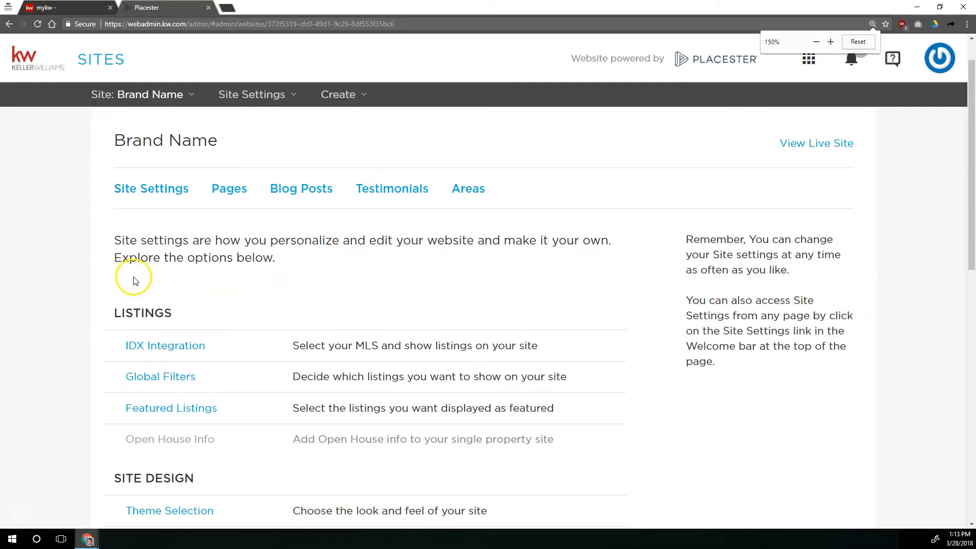
scroll(188, 328, "down", 10)
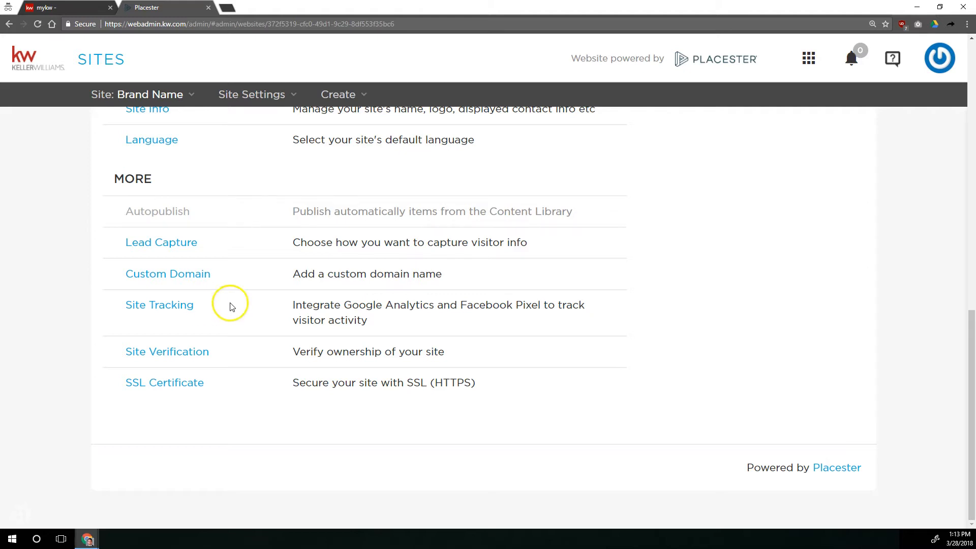
scroll(229, 305, "up", 10)
left_click_drag(121, 355, 204, 356)
left_click(205, 356)
Open IDX Integration and choose Cooperative Arkansas Realtors MLS, Inc. as the site's MLS.
left_click(182, 389)
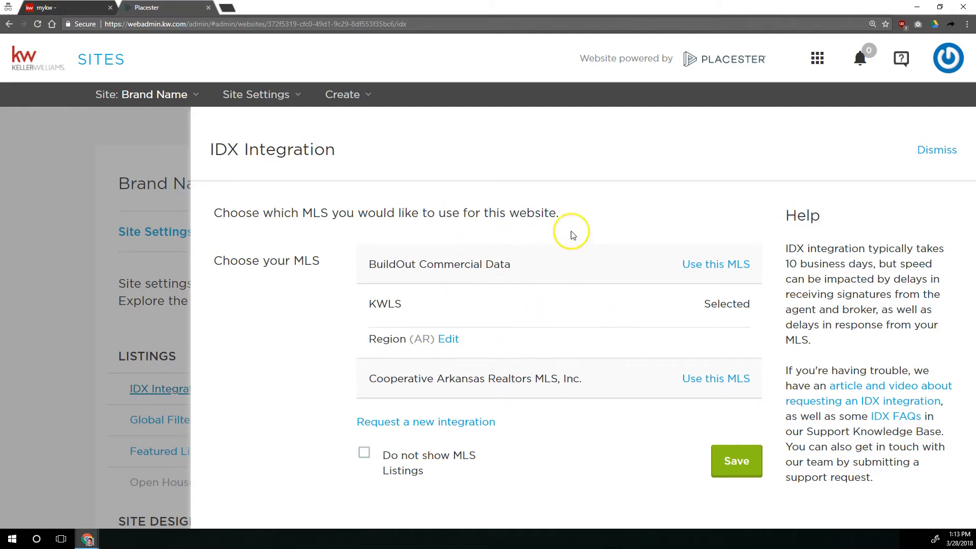
left_click(716, 380)
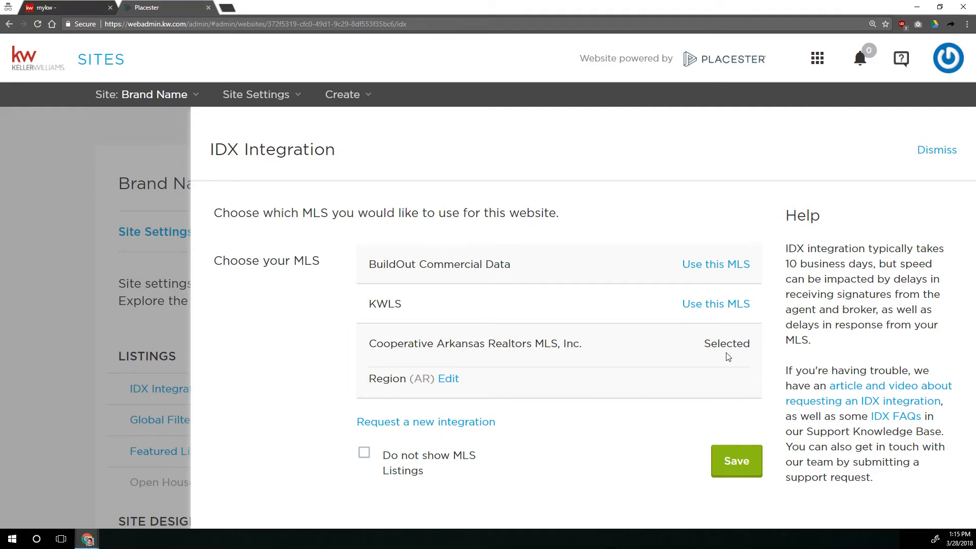
left_click(739, 346)
left_click(737, 462)
Keep the MLS region set to Arkansas and save the IDX integration.
left_click(450, 379)
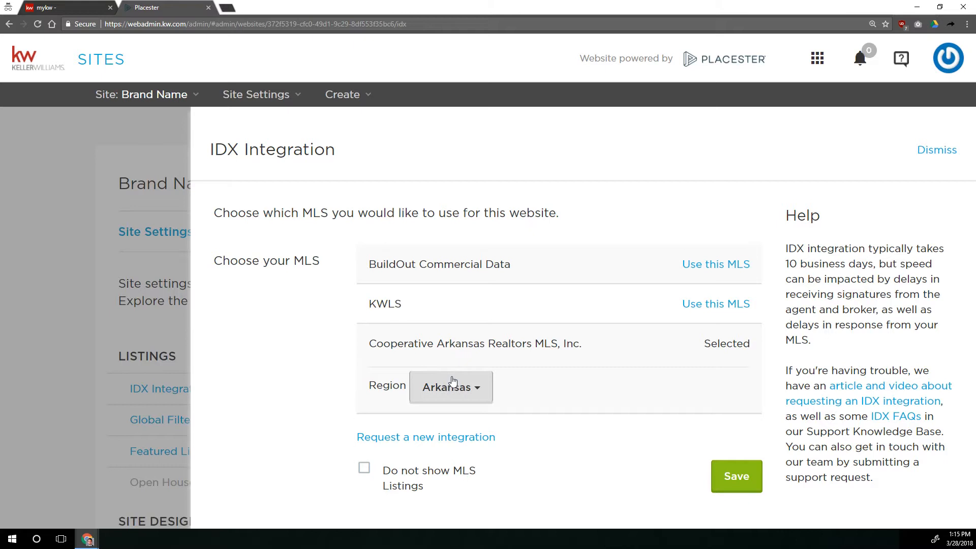
left_click(453, 385)
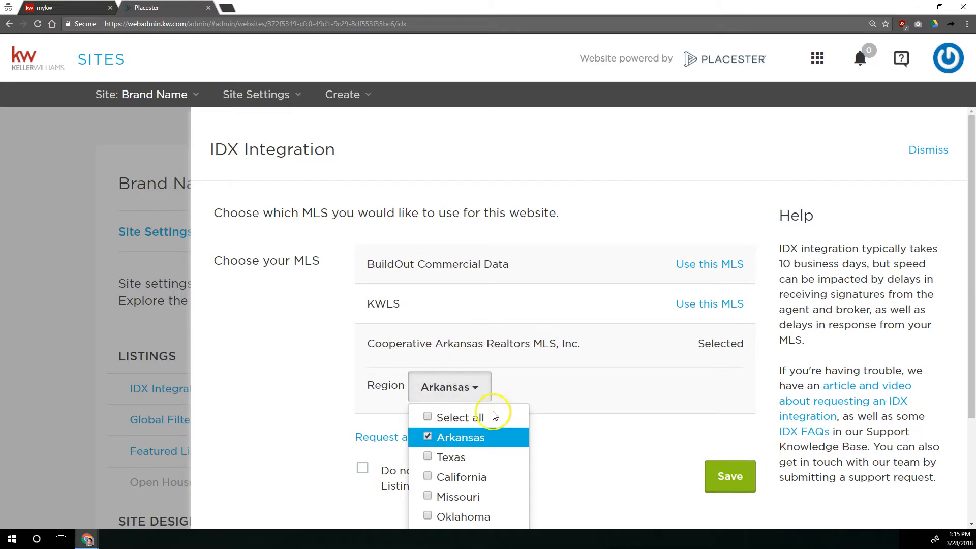
scroll(496, 411, "down", 2)
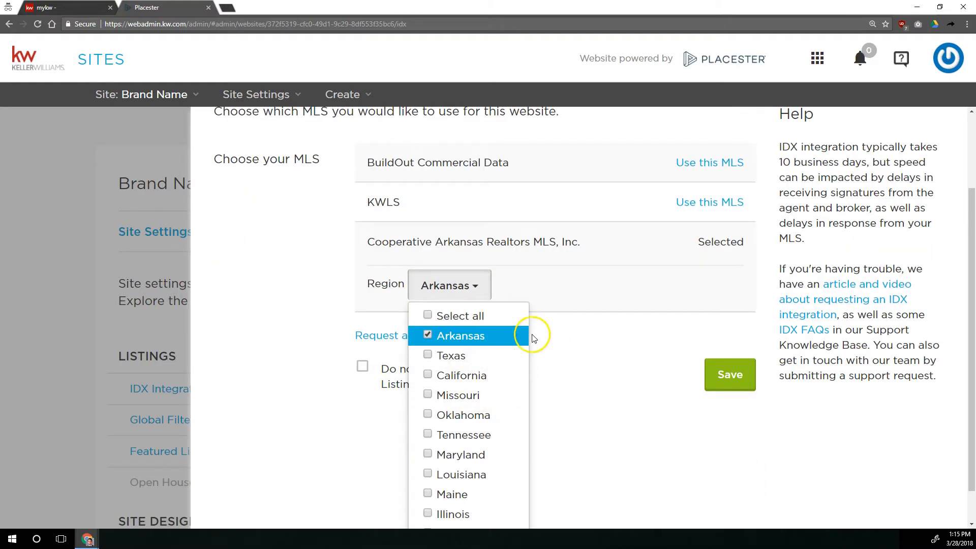
left_click(556, 309)
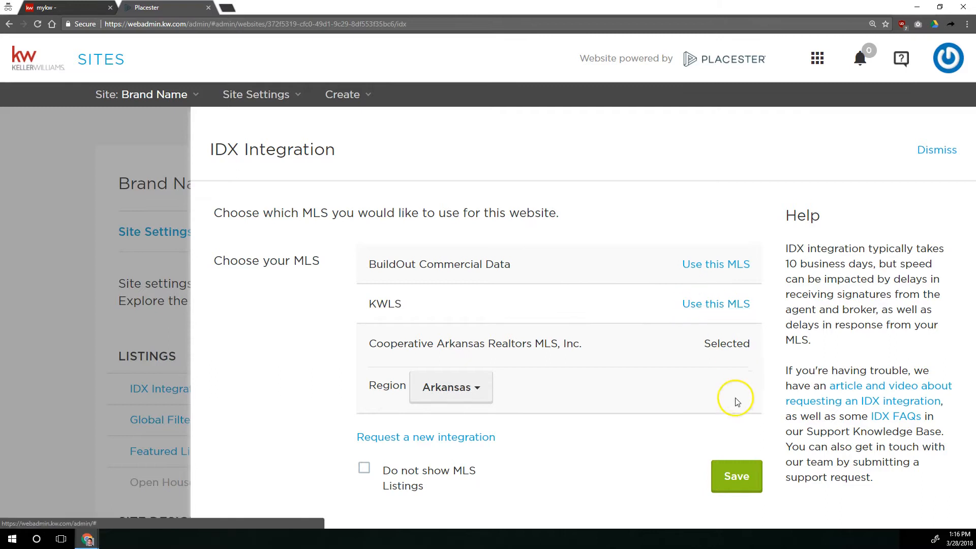
left_click(738, 476)
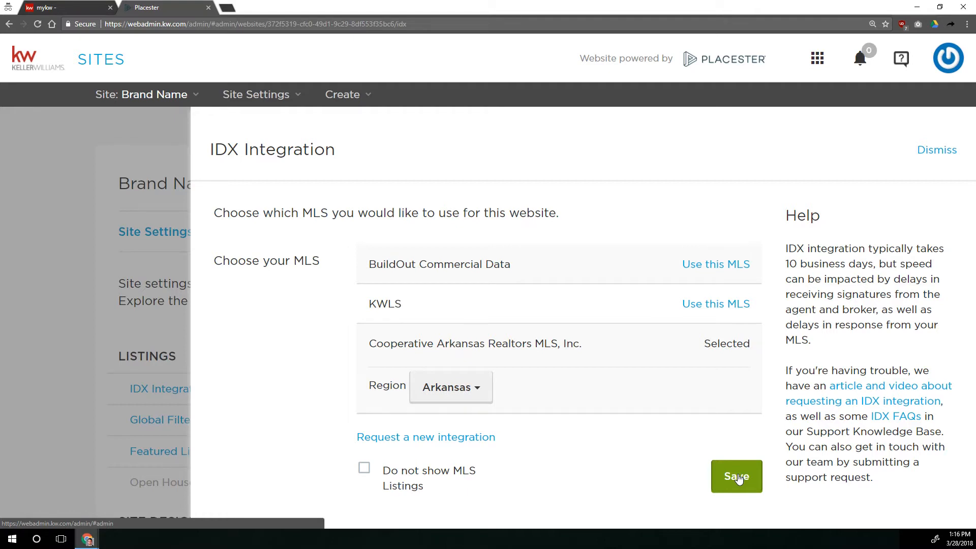
left_click(739, 478)
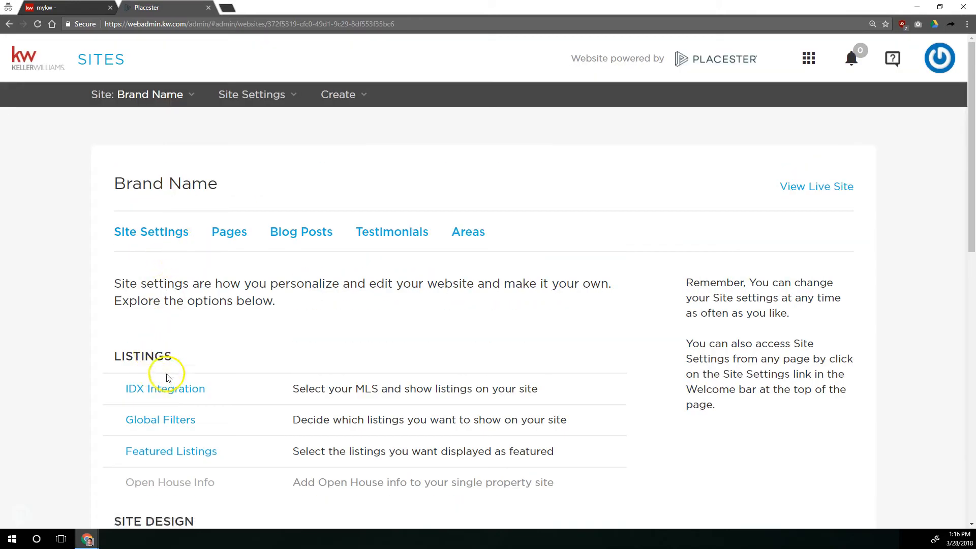
Open Global Filters and compare the All Listings and Filtered Listings tabs.
scroll(133, 407, "down", 1)
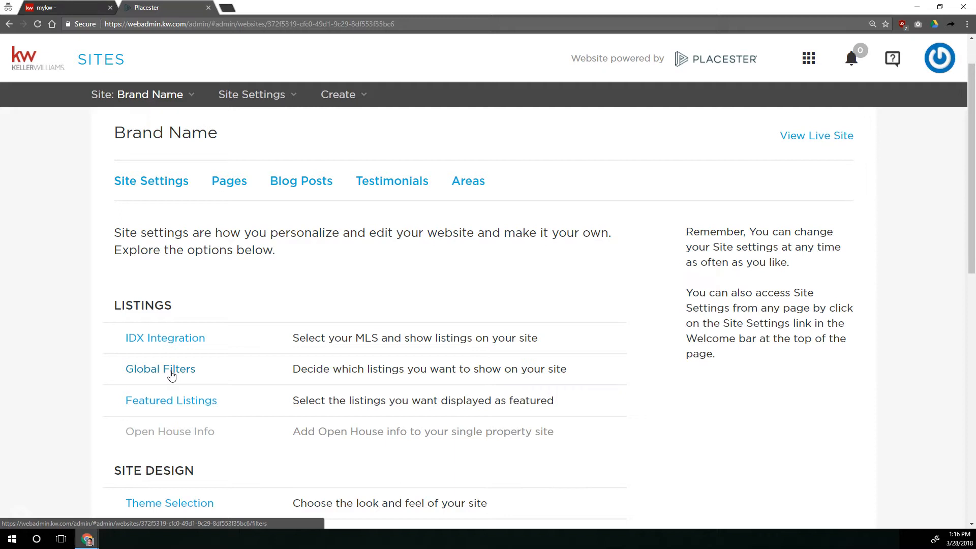
left_click(165, 405)
left_click(171, 378)
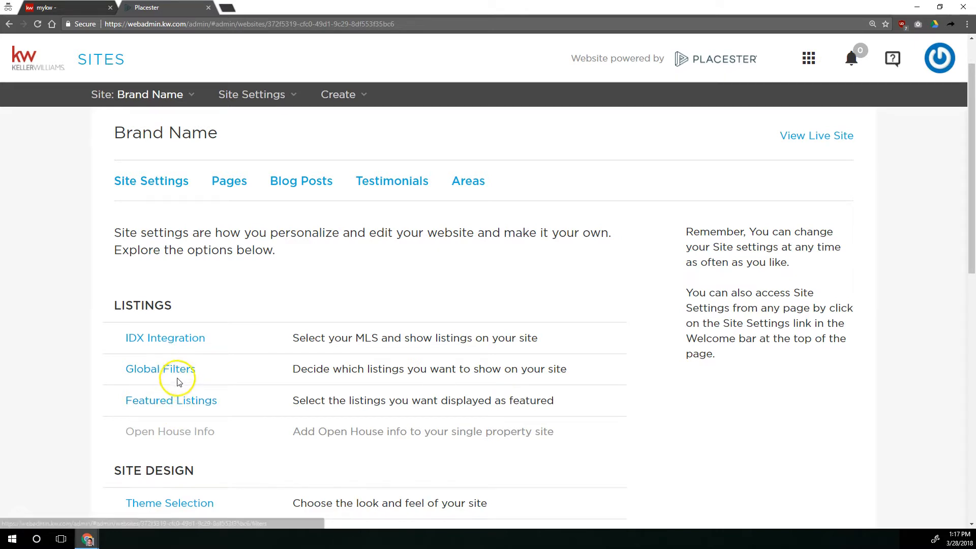
left_click(138, 371)
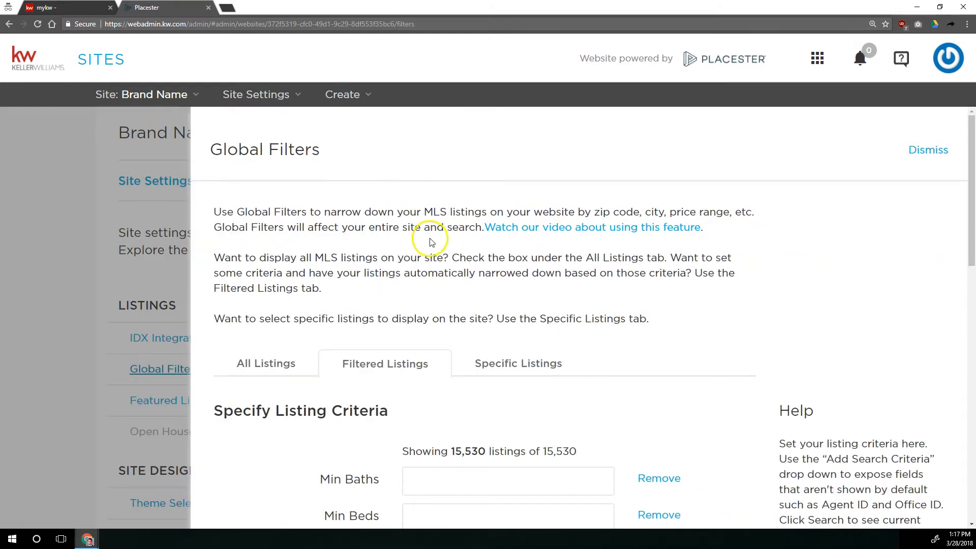
scroll(432, 242, "down", 2)
scroll(427, 239, "down", 2)
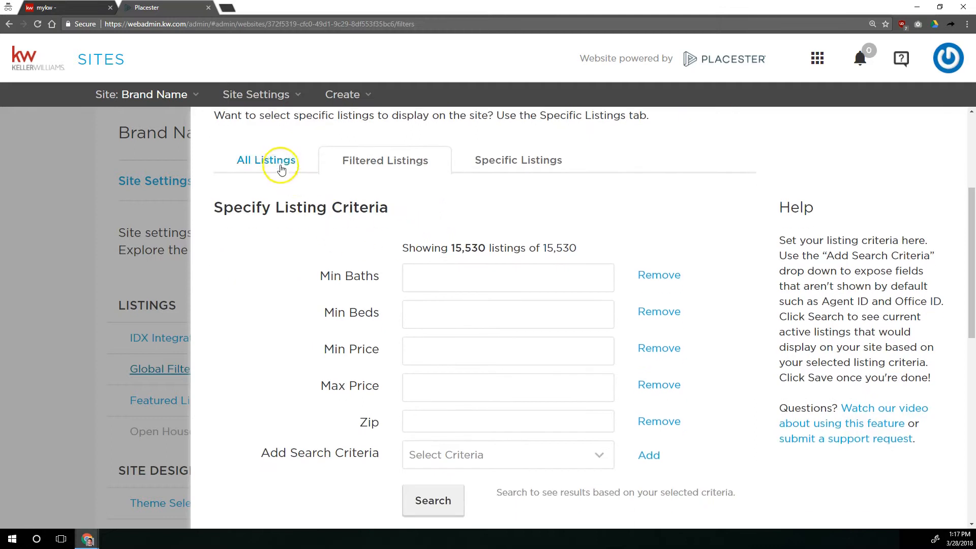
left_click(279, 167)
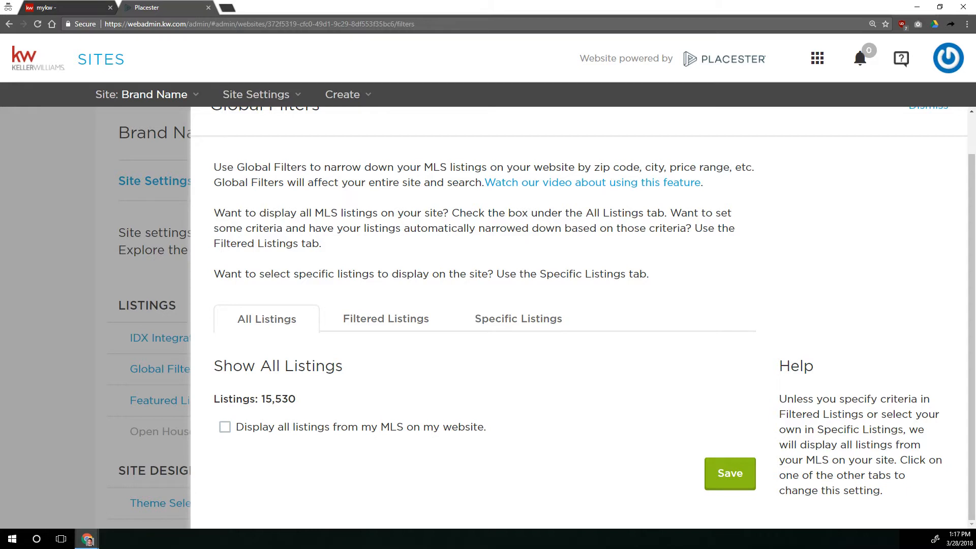
left_click(372, 327)
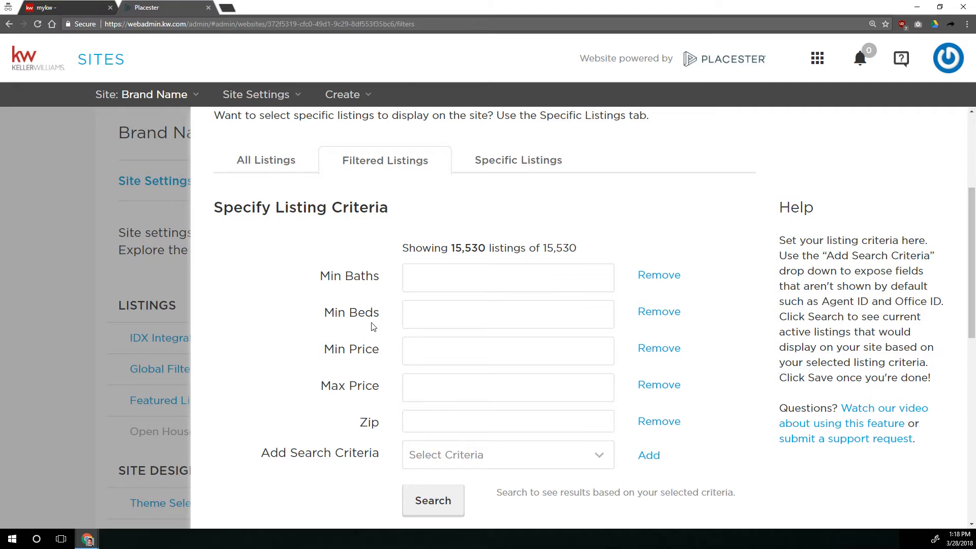
Add a City search criterion in Filtered Listings with Little Rock and North Little Rock.
left_click(441, 424)
left_click(536, 453)
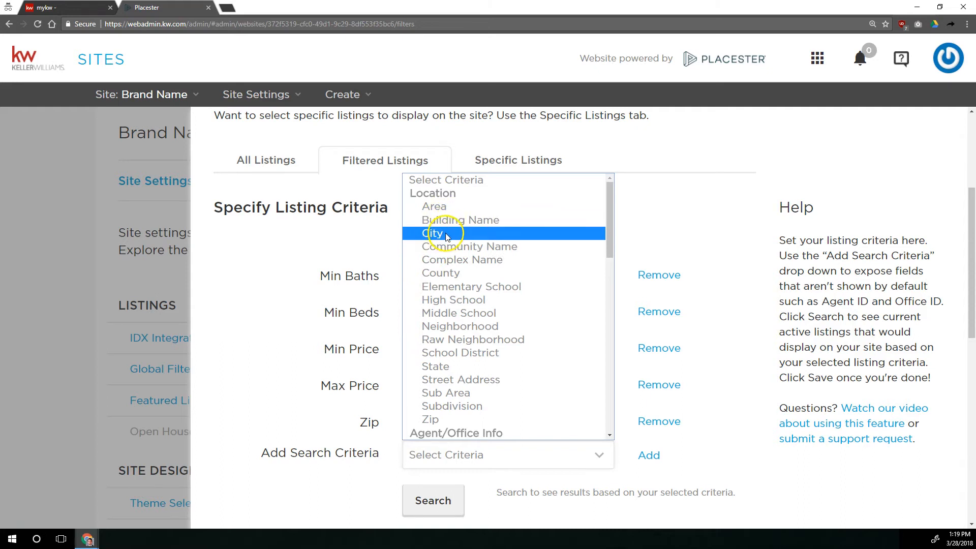
left_click(430, 235)
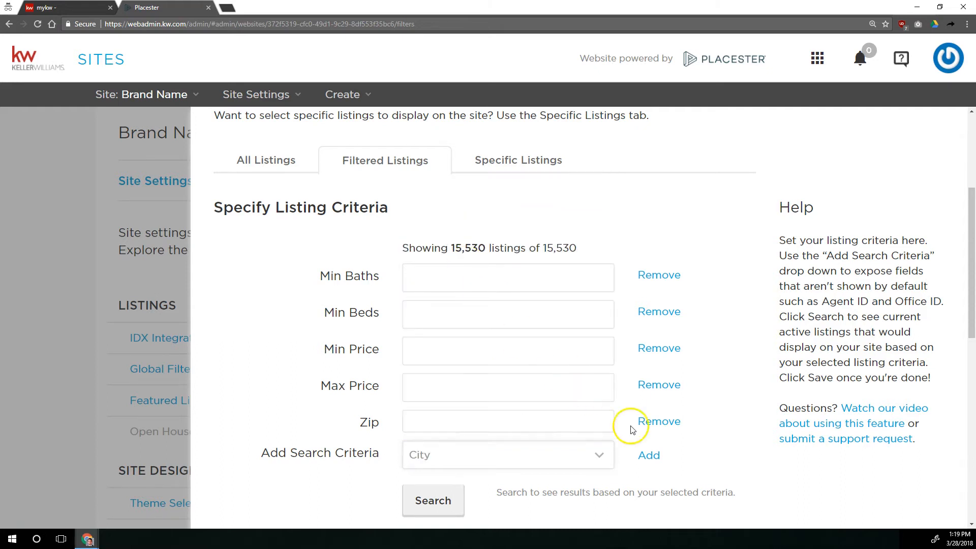
left_click(646, 455)
left_click(549, 450)
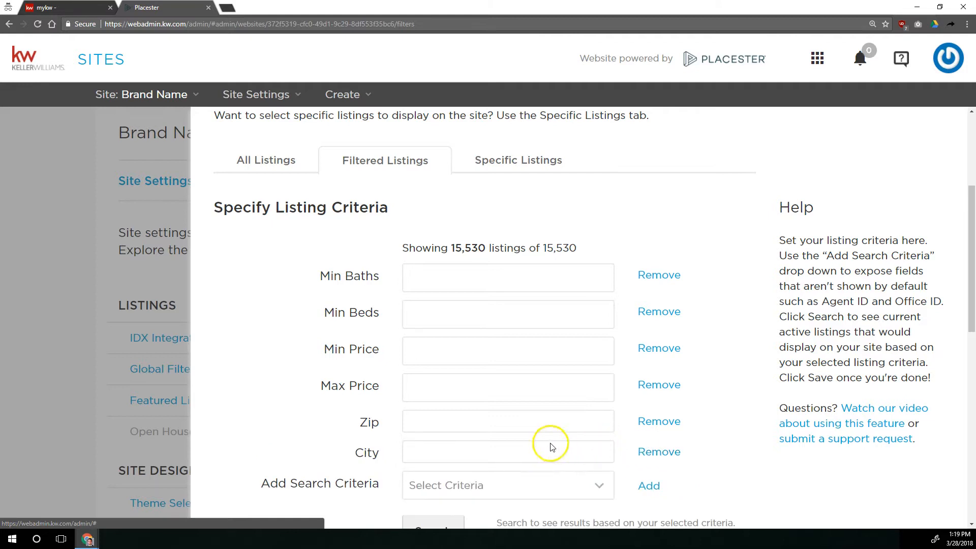
type("little rock")
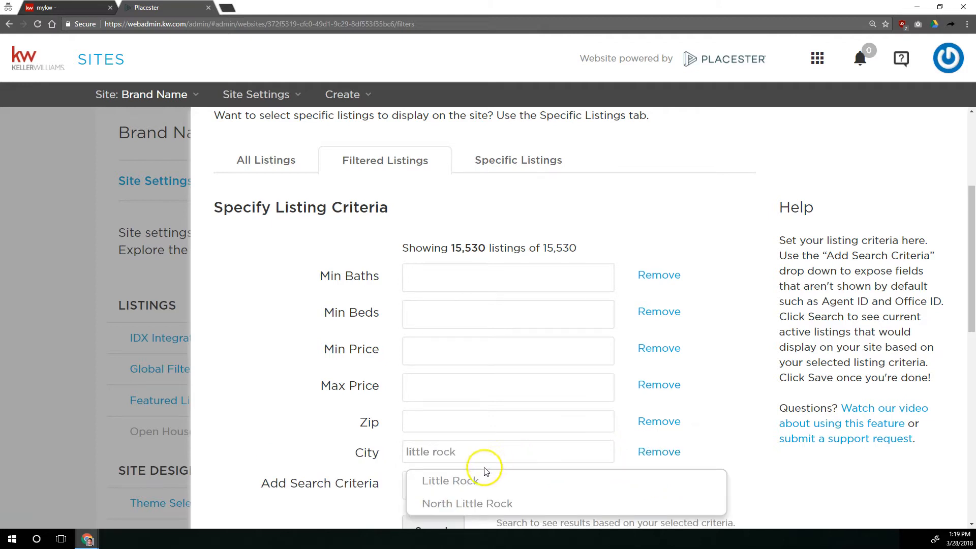
left_click(458, 480)
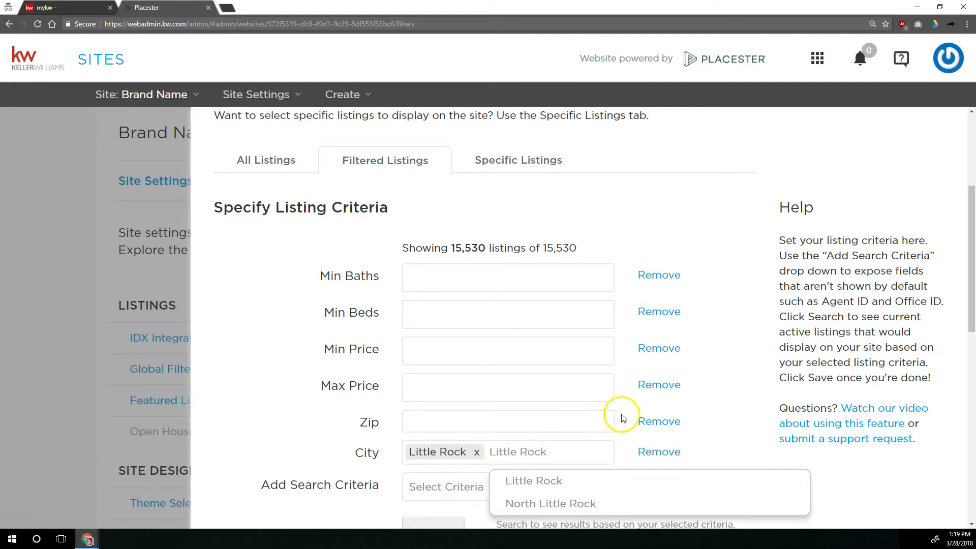
scroll(636, 422, "down", 2)
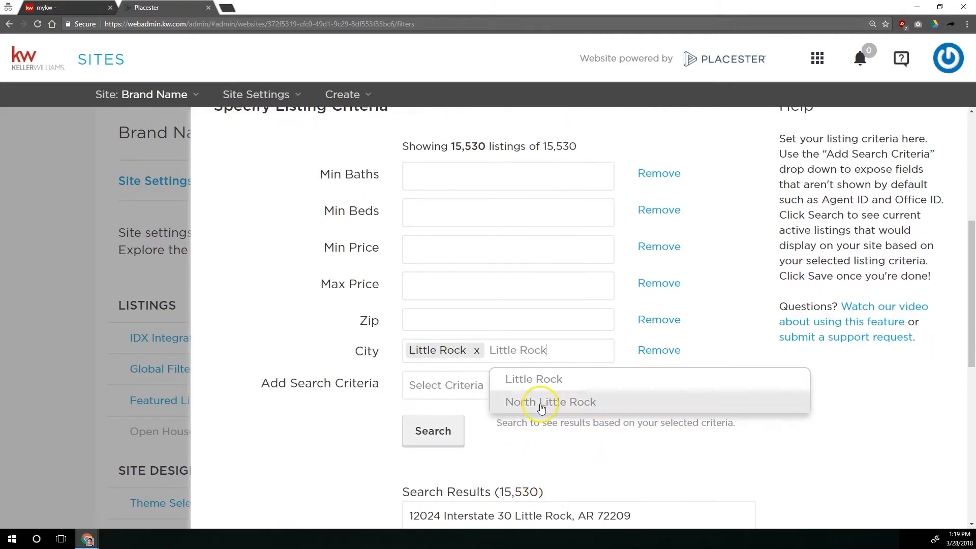
left_click(541, 405)
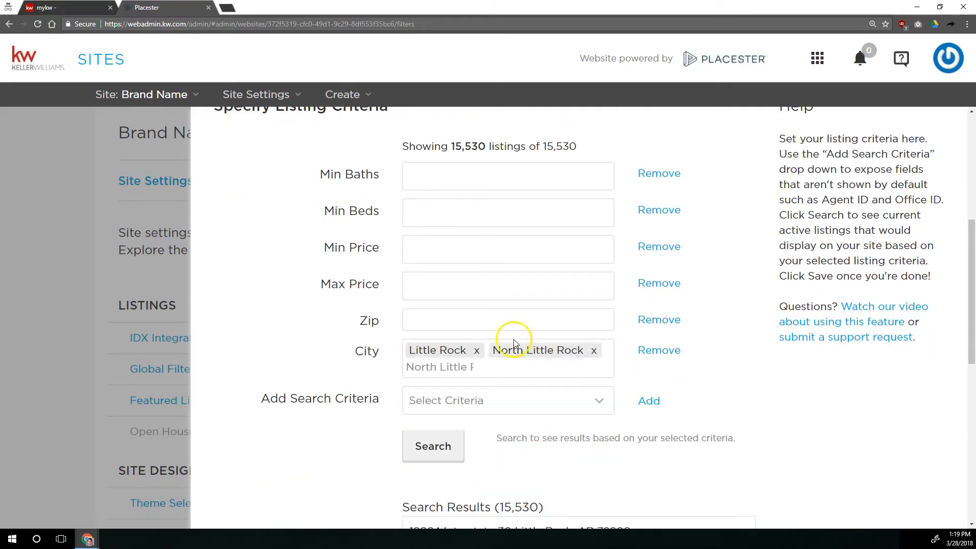
Search listings for the selected cities, then remove the City criterion.
scroll(704, 414, "down", 7)
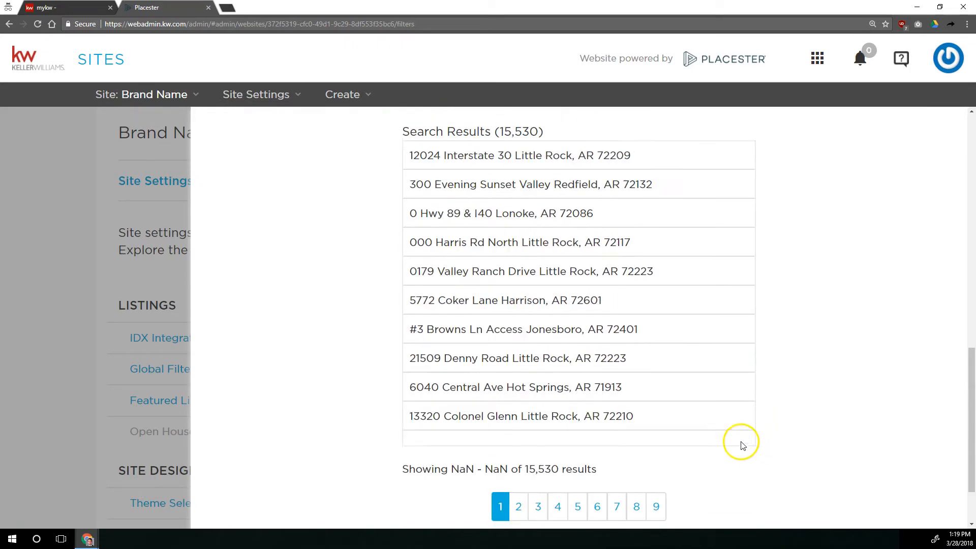
scroll(743, 445, "up", 6)
left_click(447, 394)
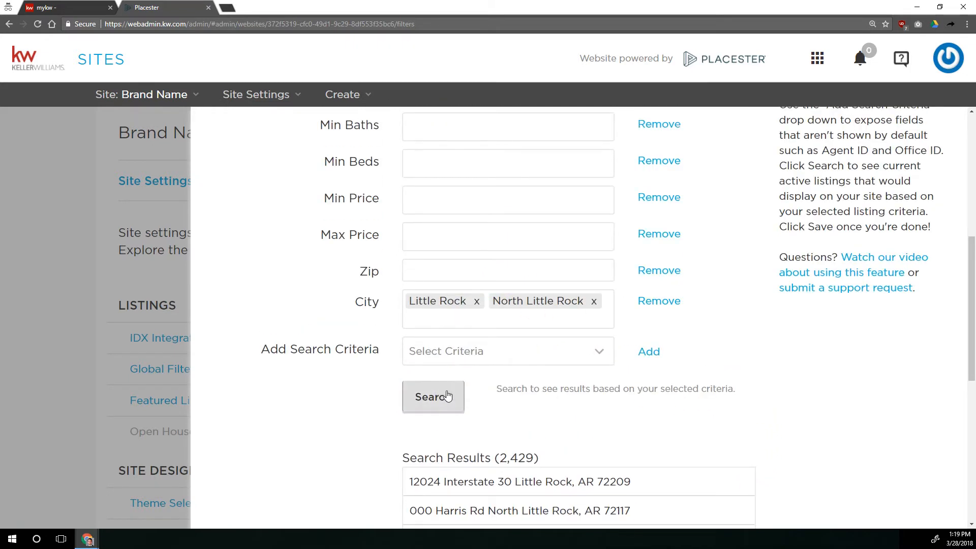
left_click_drag(500, 457, 545, 457)
left_click(544, 457)
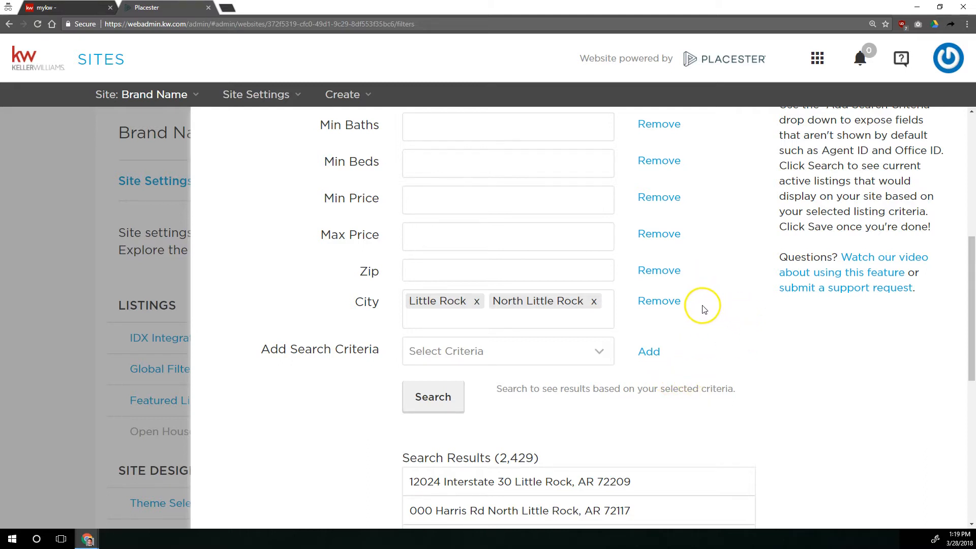
scroll(732, 327, "down", 8)
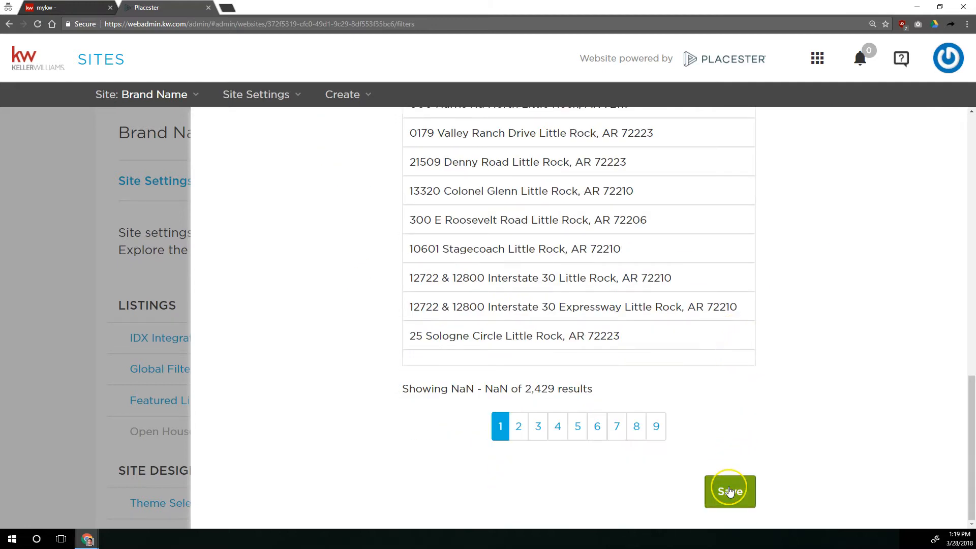
scroll(728, 464, "up", 1)
scroll(729, 464, "up", 10)
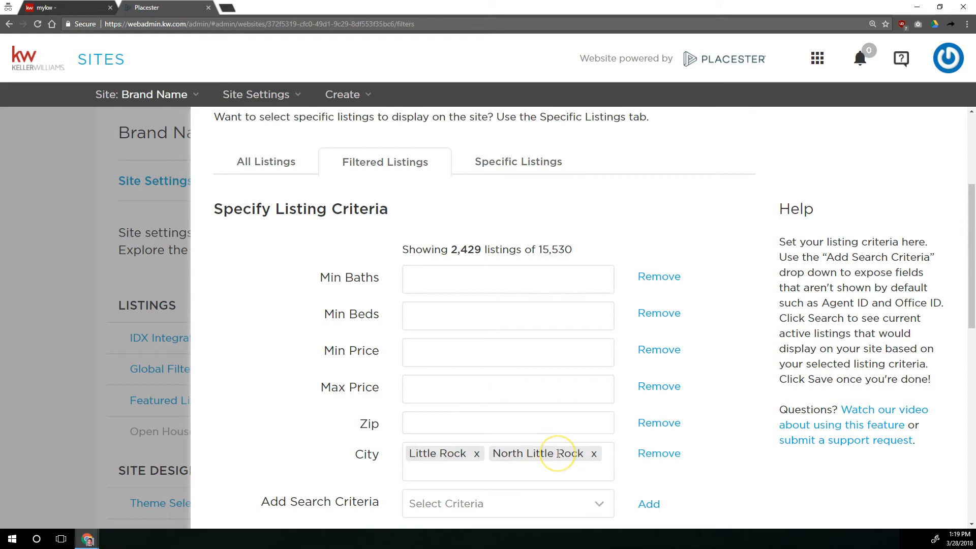
left_click(677, 459)
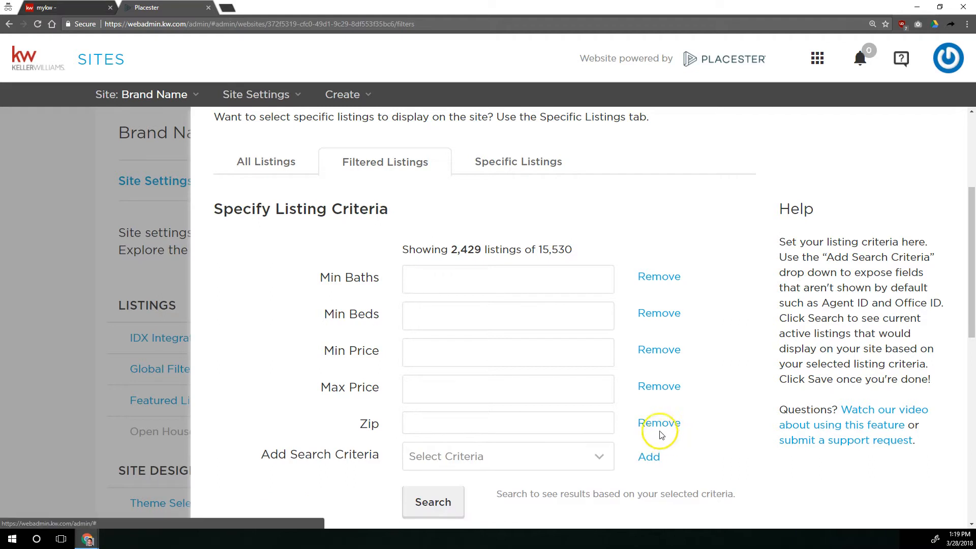
Open the Specific Listings tab and add three listings from the search results to the selected listings.
left_click(527, 167)
scroll(426, 224, "down", 7)
scroll(381, 224, "down", 2)
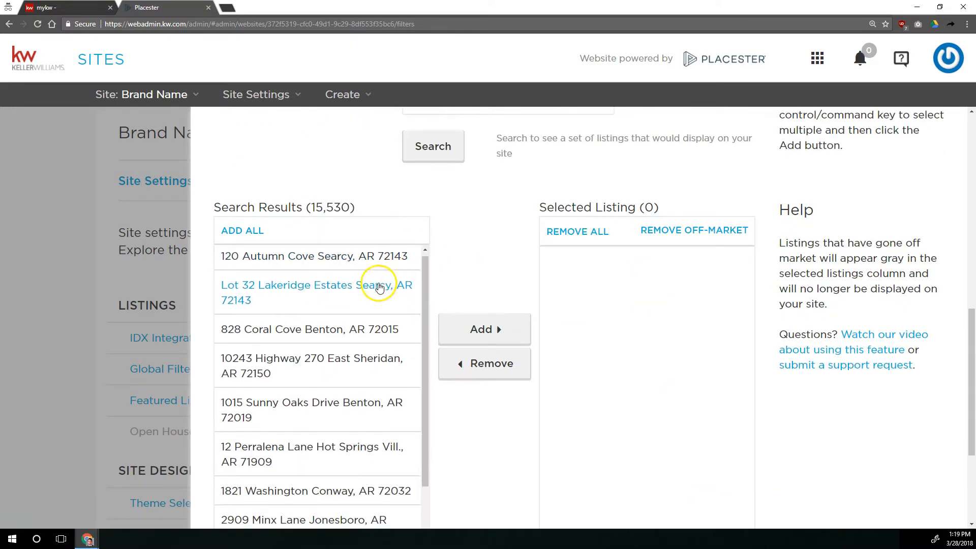
scroll(447, 239, "down", 3)
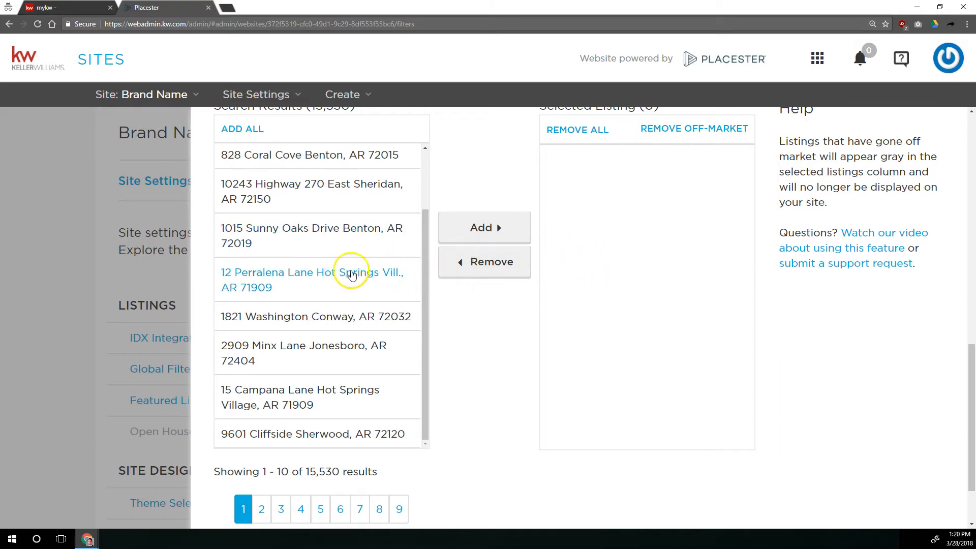
scroll(432, 300, "up", 6)
scroll(498, 234, "up", 5)
scroll(478, 280, "down", 3)
left_click(435, 402)
scroll(467, 285, "down", 5)
scroll(468, 285, "up", 5)
left_click(316, 326)
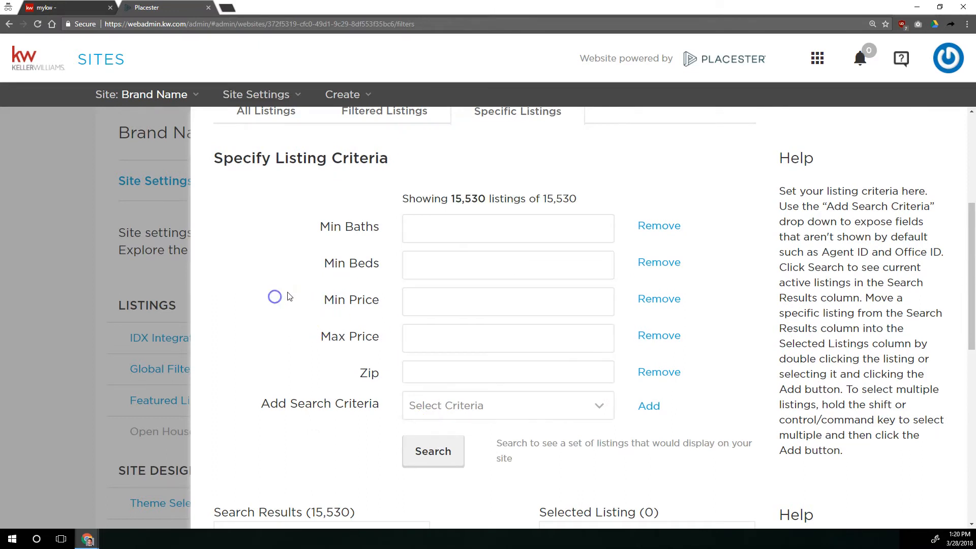
scroll(316, 327, "down", 6)
left_click(317, 383)
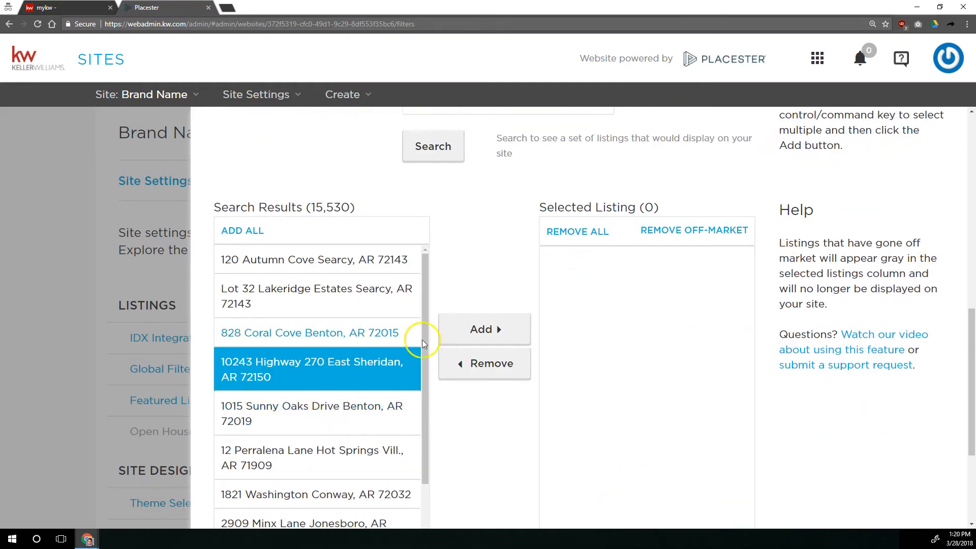
left_click(481, 330)
left_click(359, 407)
left_click(468, 337)
left_click(330, 333)
left_click(469, 338)
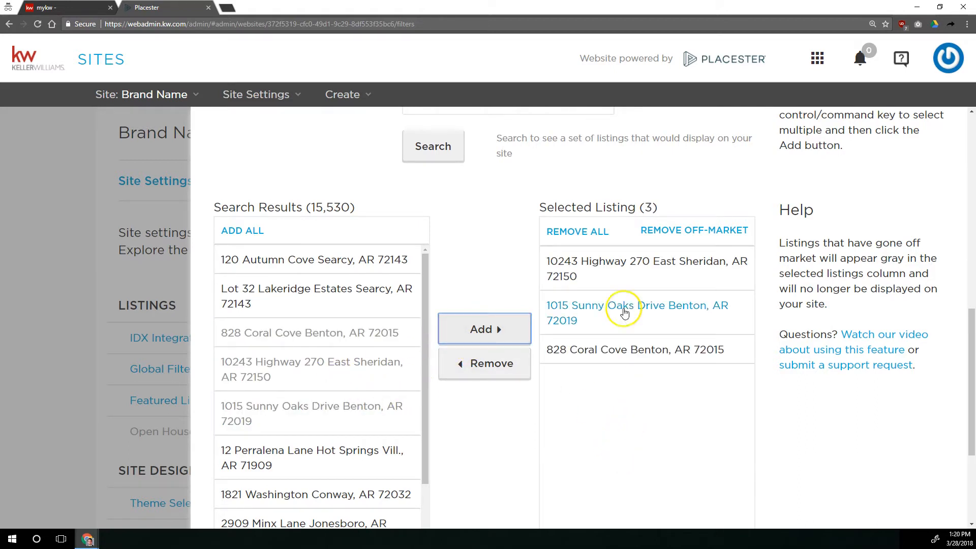
Review the selected listings and the listing criteria fields.
scroll(617, 371, "down", 3)
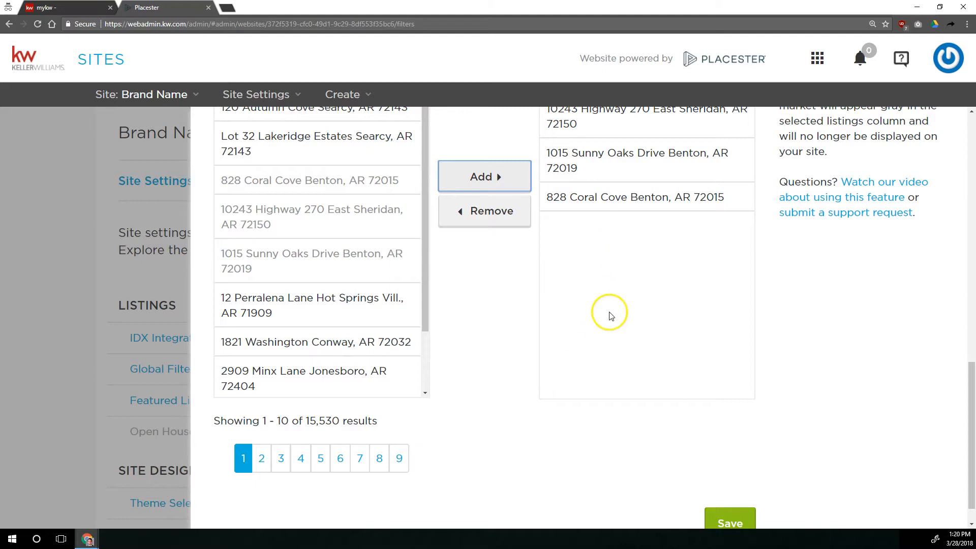
scroll(593, 329, "up", 2)
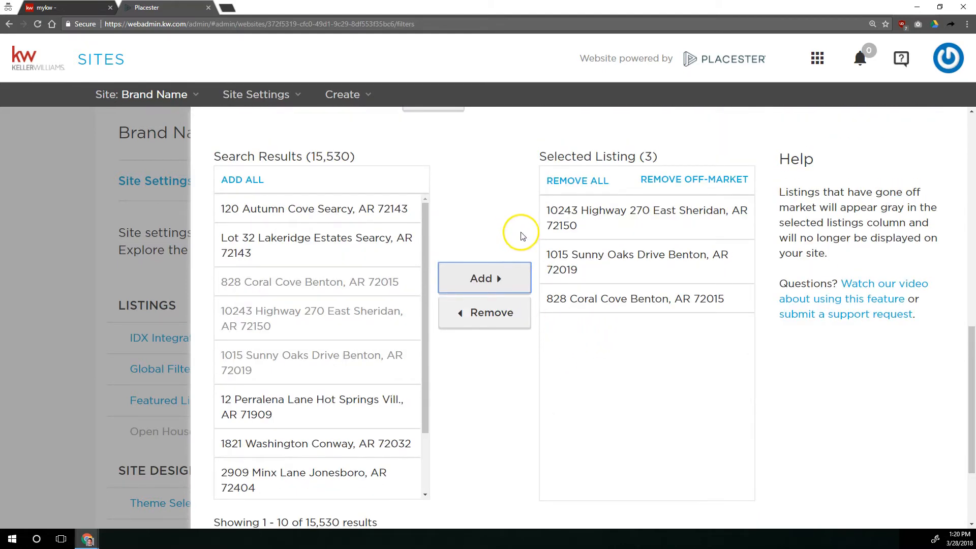
scroll(511, 238, "up", 3)
scroll(515, 236, "up", 3)
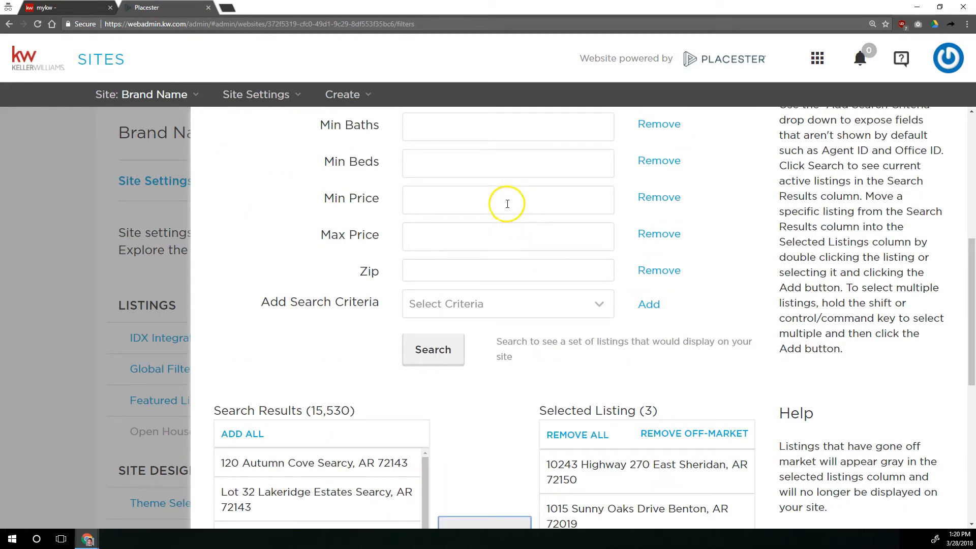
left_click(500, 354)
scroll(496, 366, "down", 5)
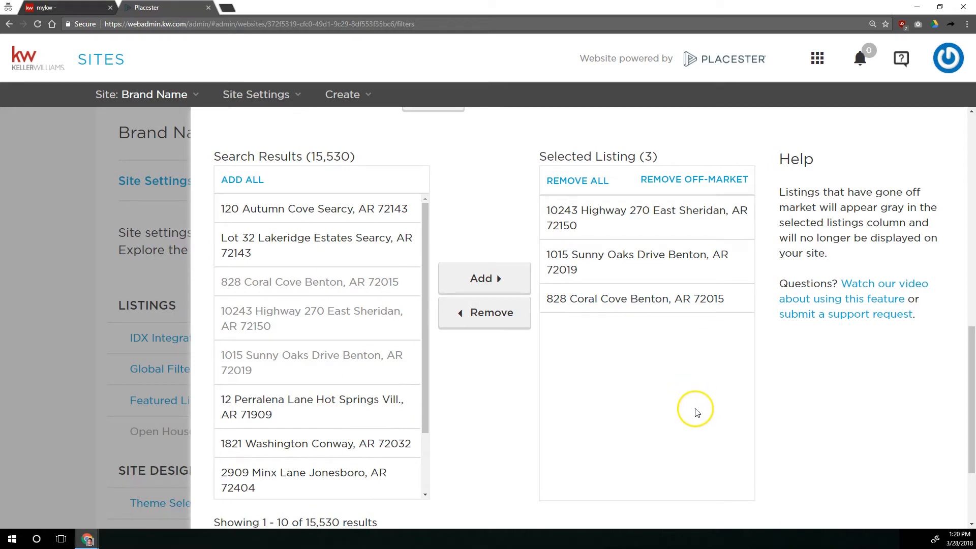
scroll(462, 285, "up", 8)
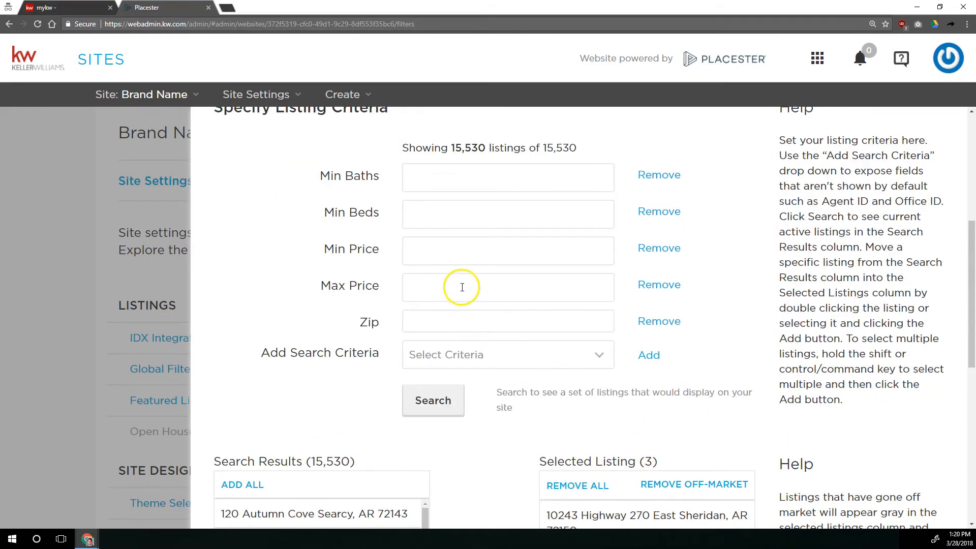
scroll(346, 292, "up", 4)
On the All Listings tab, enable displaying all listings from the MLS on the website and save.
left_click(266, 363)
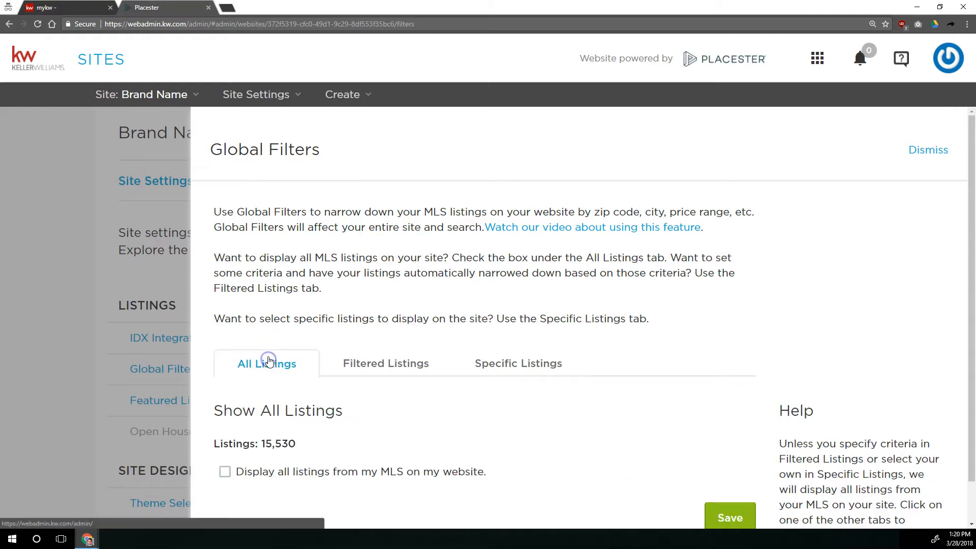
scroll(266, 363, "down", 1)
left_click(224, 427)
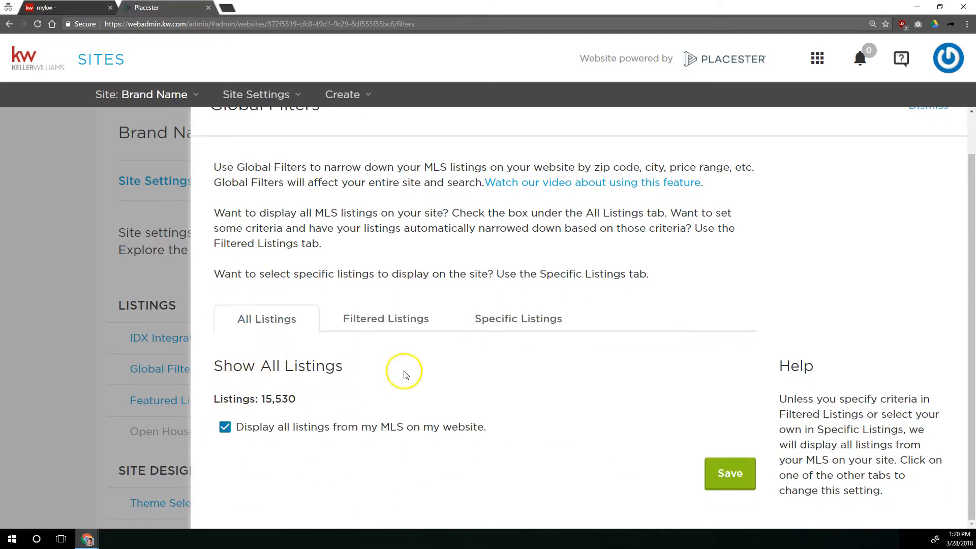
left_click(728, 476)
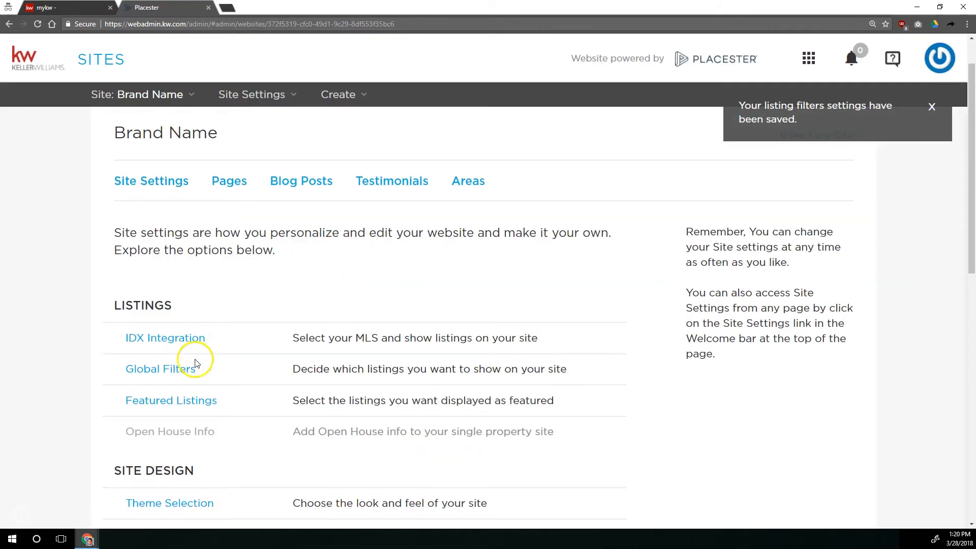
Open Featured Listings and review its listing criteria options.
left_click(196, 401)
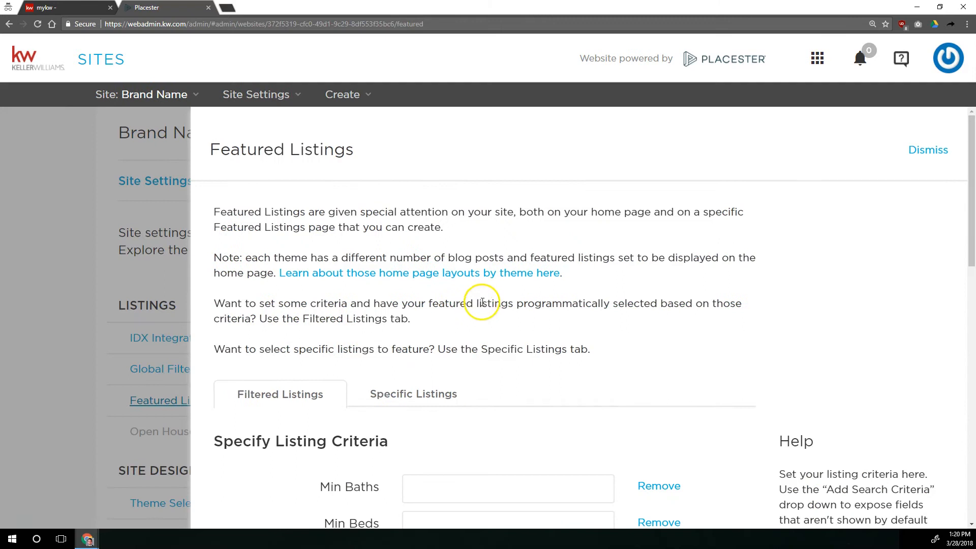
scroll(462, 325, "down", 6)
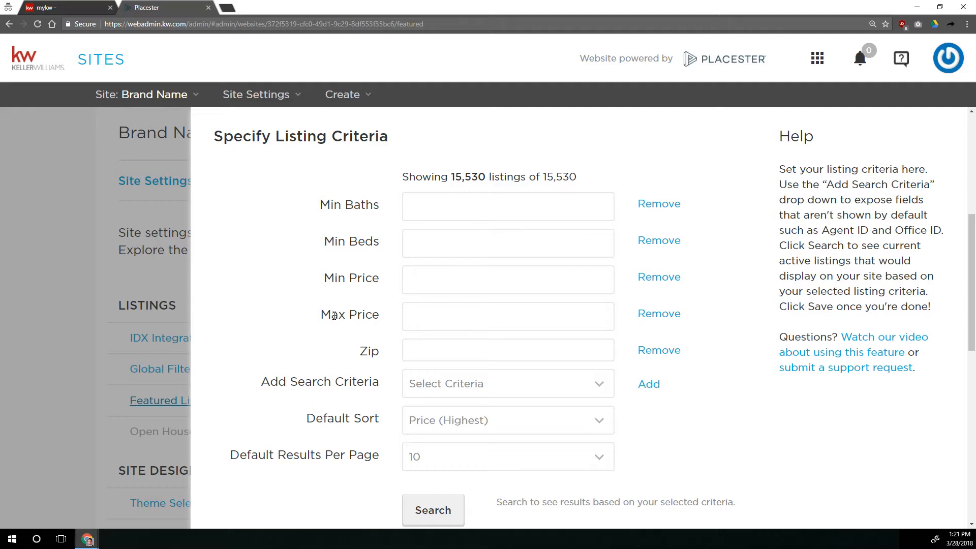
scroll(305, 326, "up", 3)
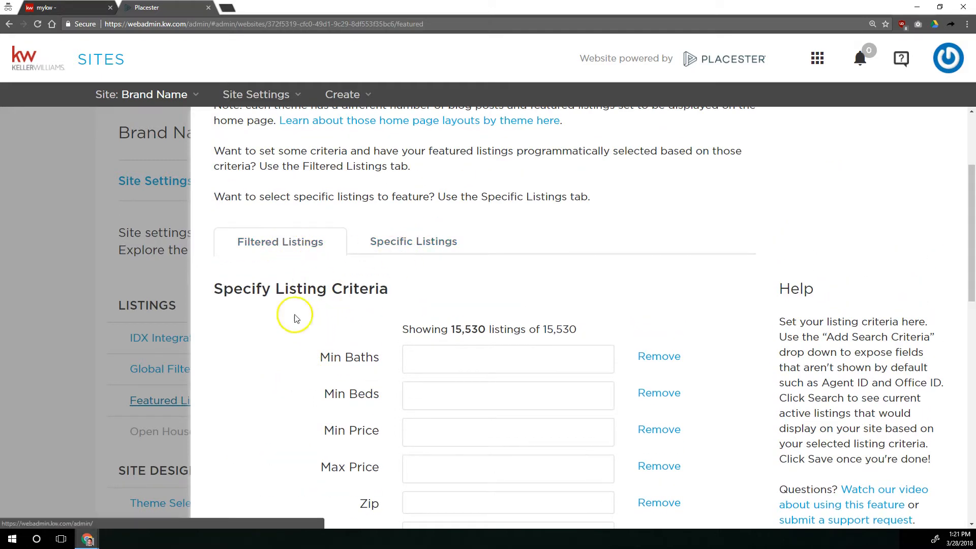
scroll(285, 326, "down", 3)
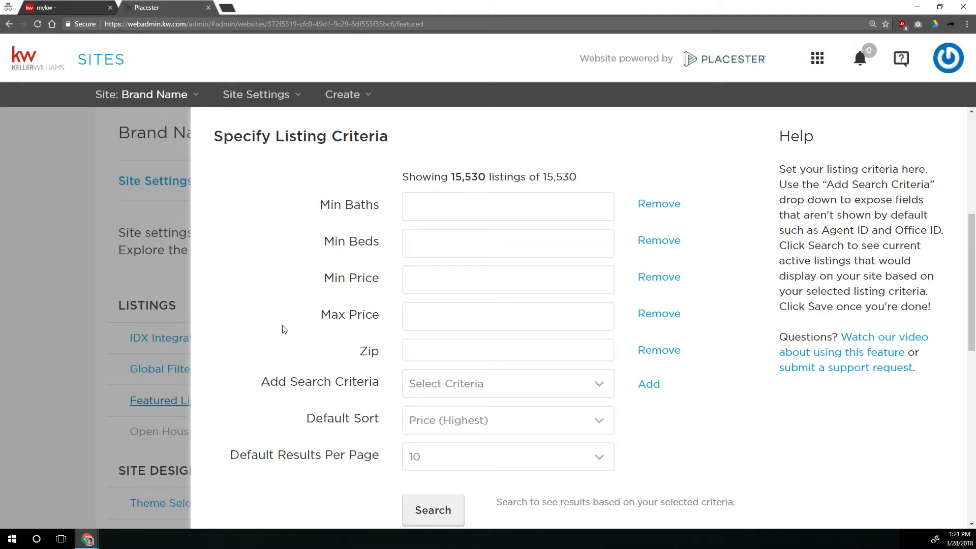
Set featured listing criteria to Min Baths 2, Min Beds 3 and Min Price 500000.
left_click(450, 213)
type("2")
left_click(422, 239)
type("3")
left_click_drag(423, 262, 429, 279)
left_click(430, 279)
type("500000")
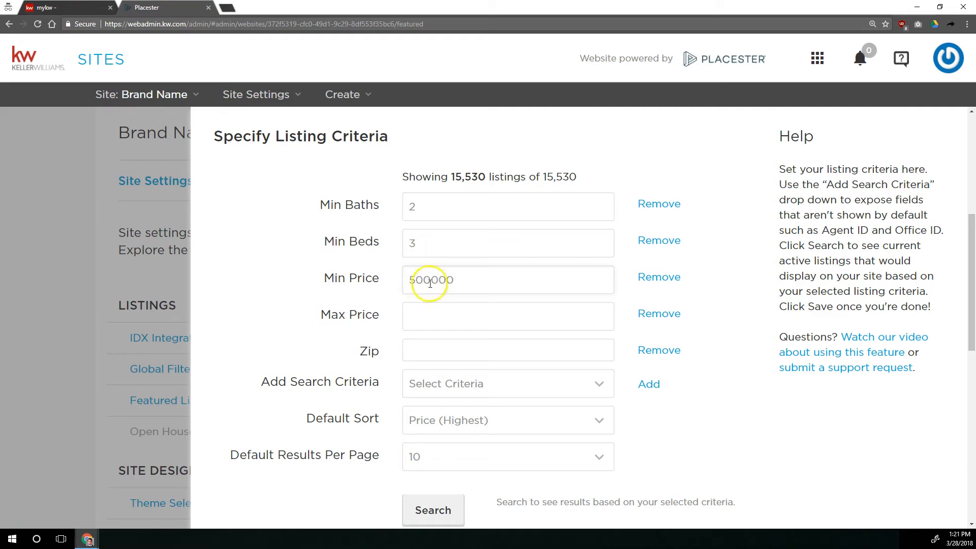
Add Property Type as an extra featured listing search criterion.
left_click(430, 382)
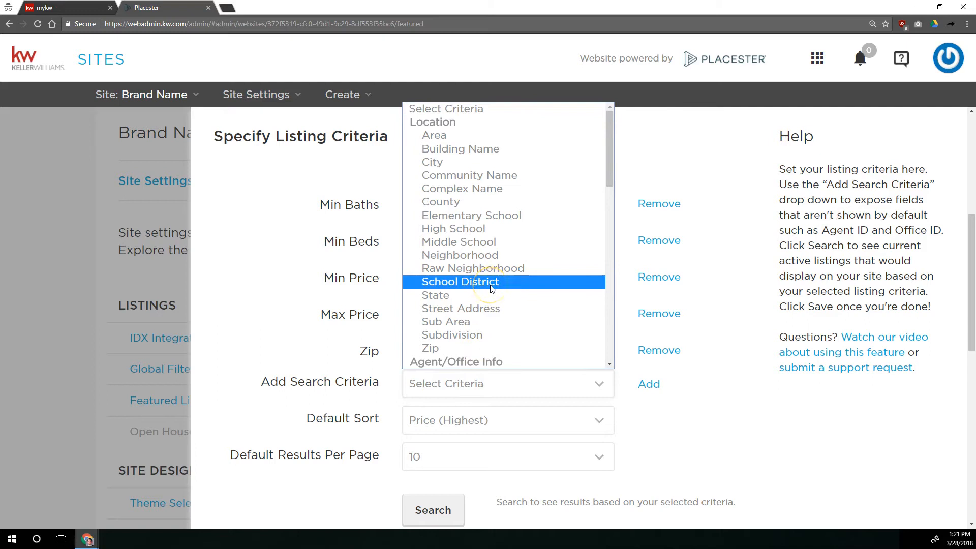
scroll(492, 288, "down", 12)
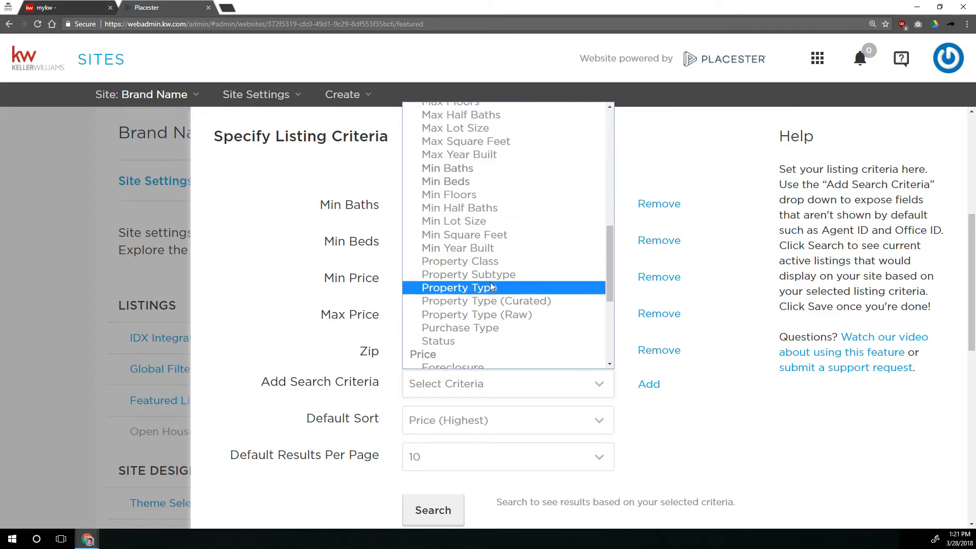
scroll(491, 287, "down", 1)
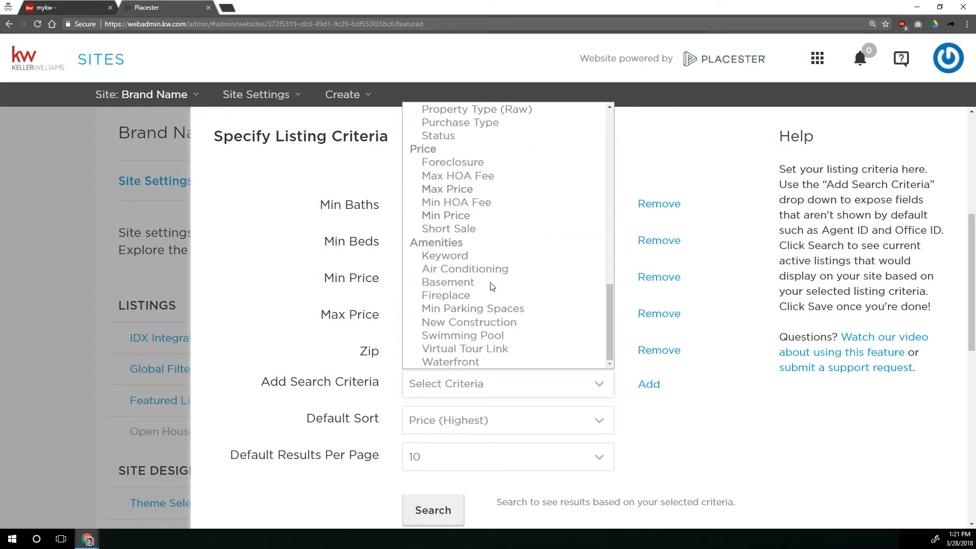
scroll(491, 288, "up", 13)
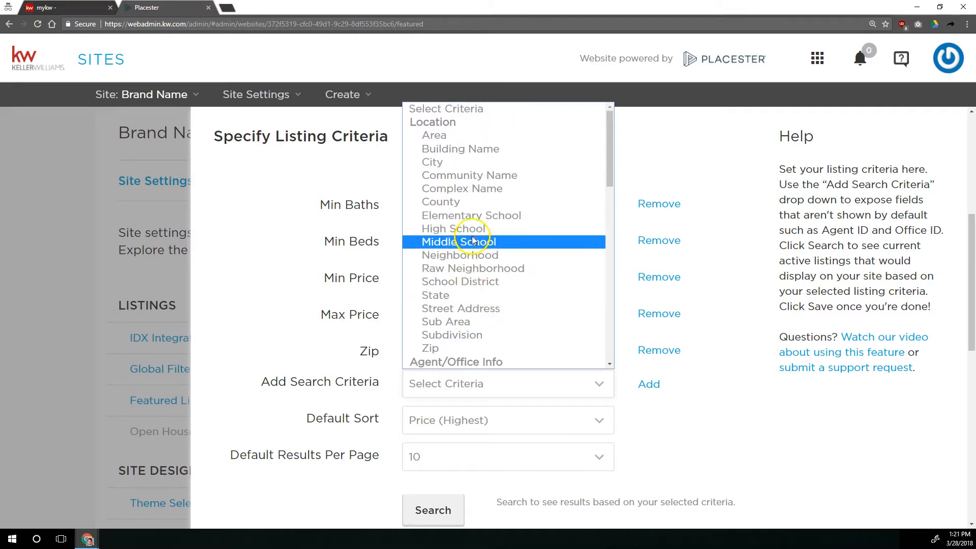
scroll(471, 231, "down", 3)
scroll(472, 231, "down", 6)
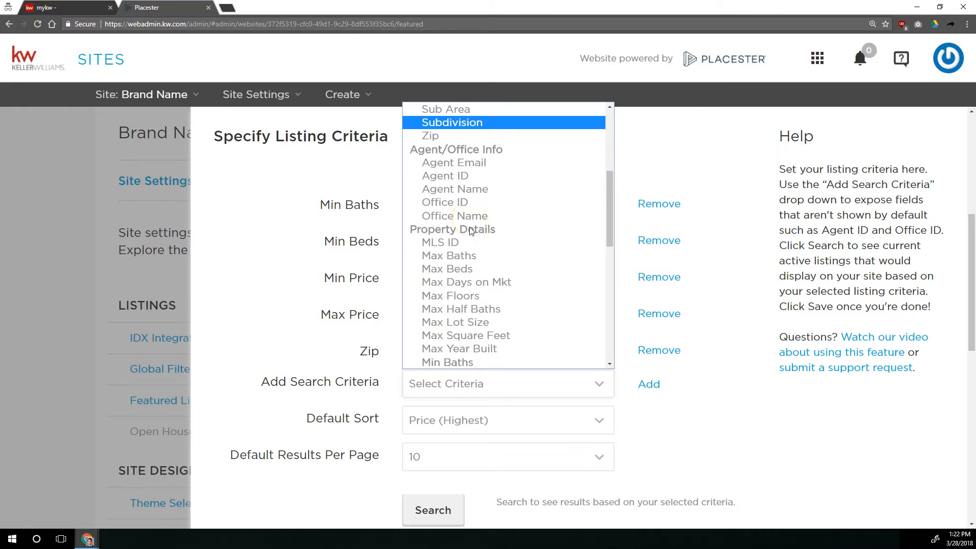
scroll(471, 232, "down", 6)
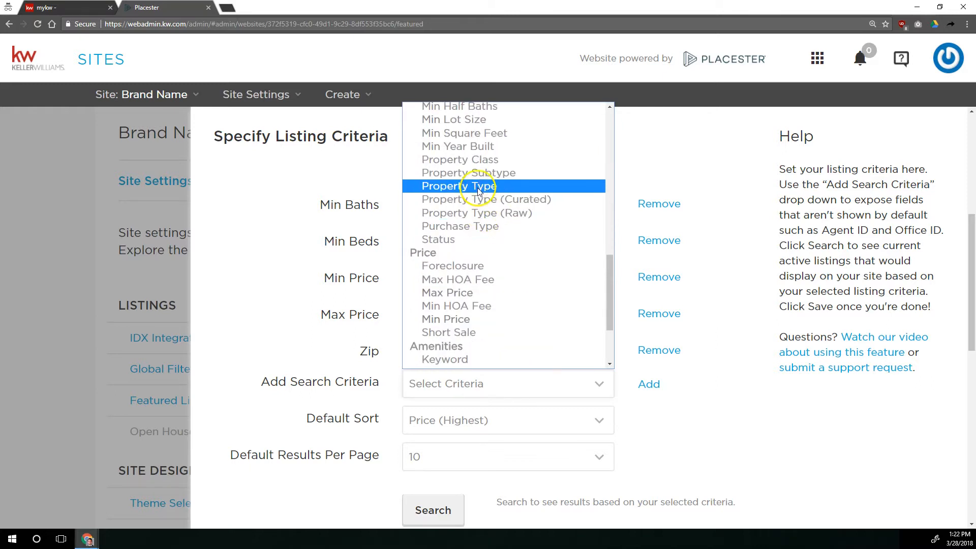
left_click(475, 187)
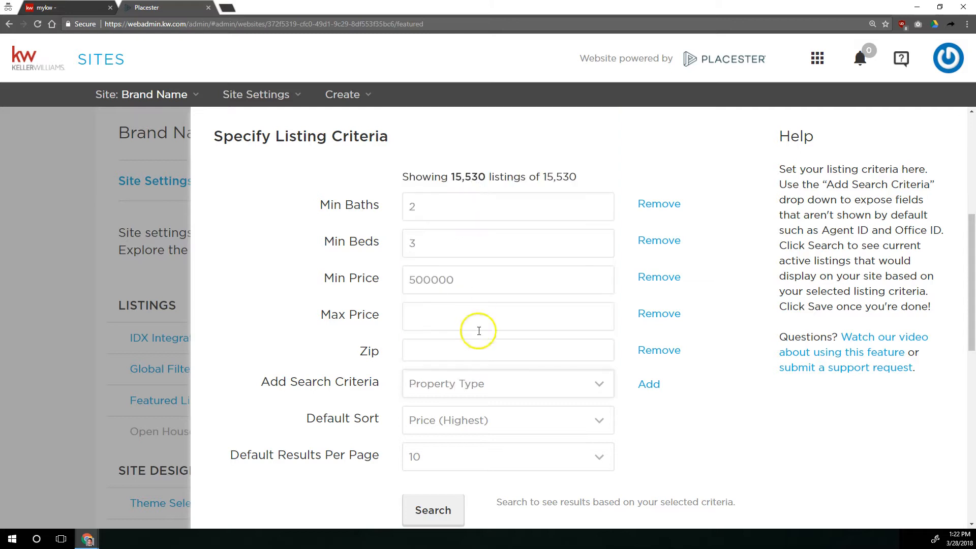
left_click(649, 384)
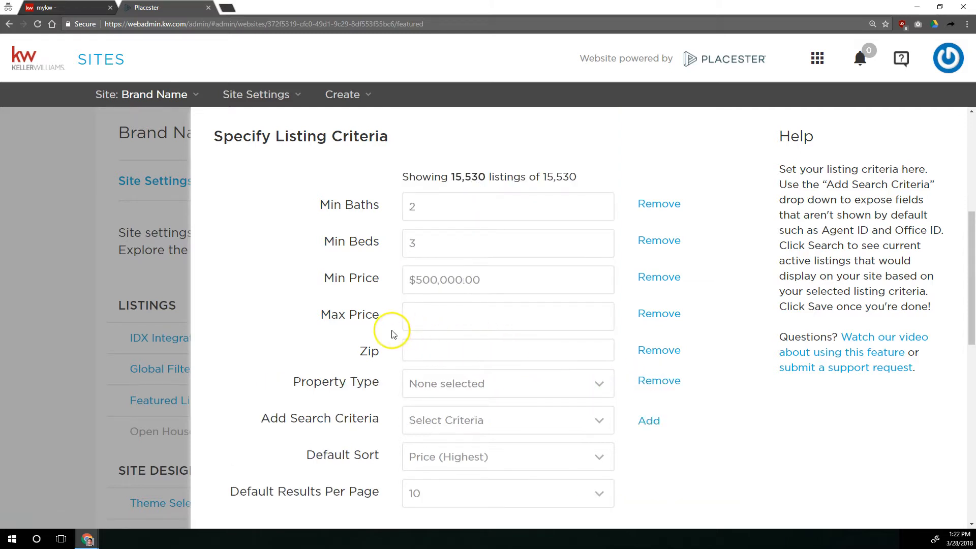
Set the Property Type criterion to Residential.
scroll(392, 334, "down", 1)
left_click(453, 331)
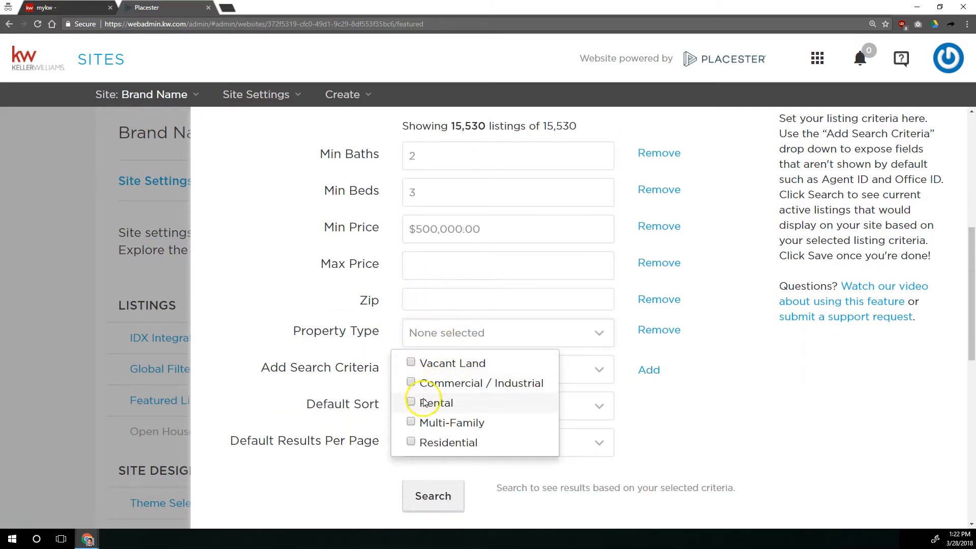
left_click(416, 442)
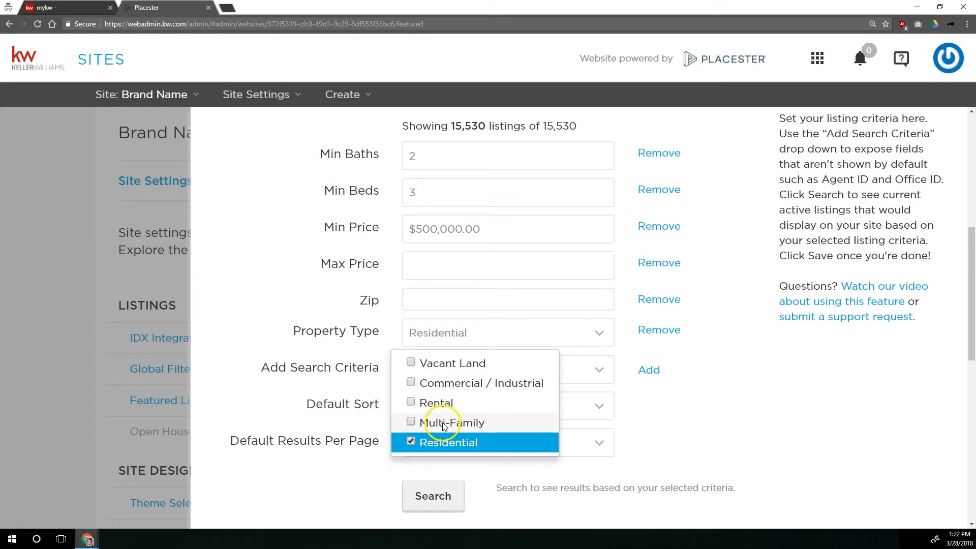
left_click(727, 385)
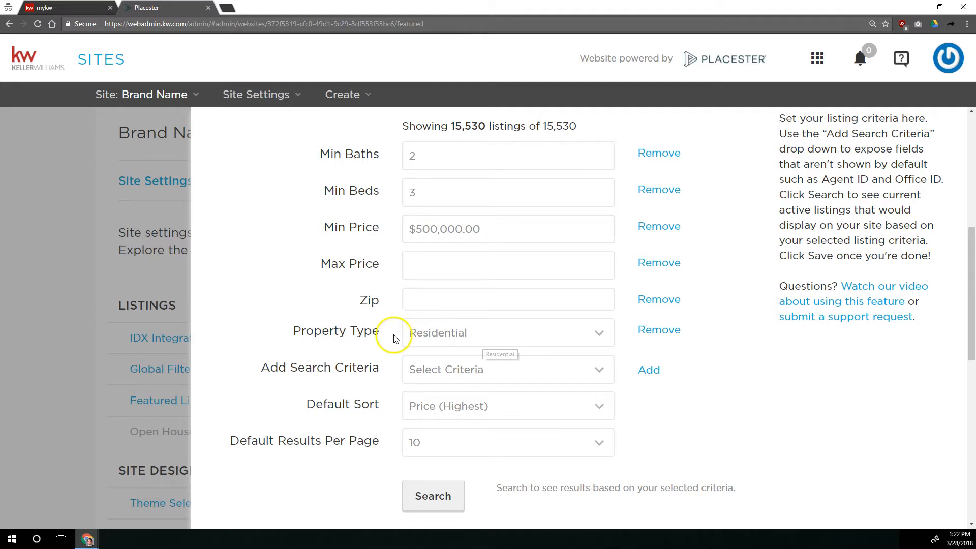
Review the Default Sort options.
scroll(407, 351, "down", 2)
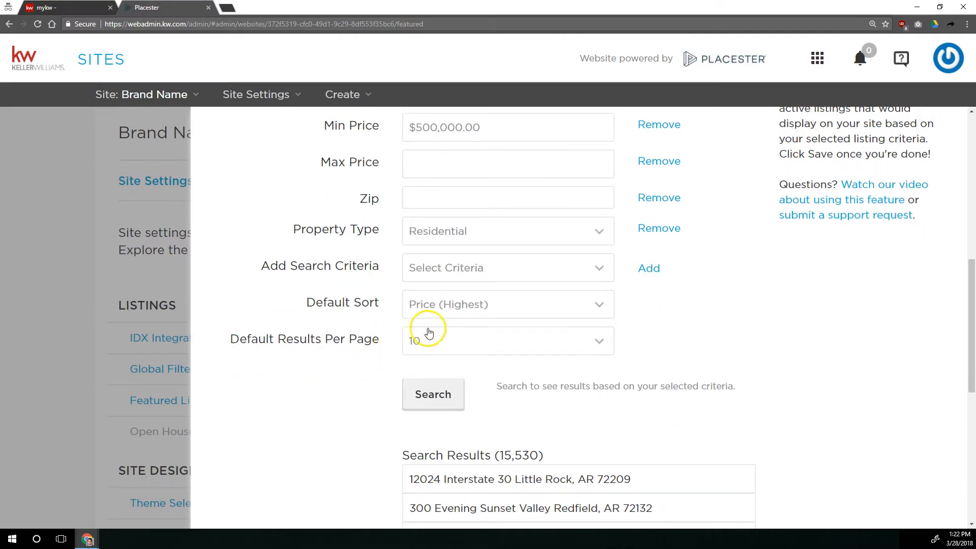
left_click(447, 307)
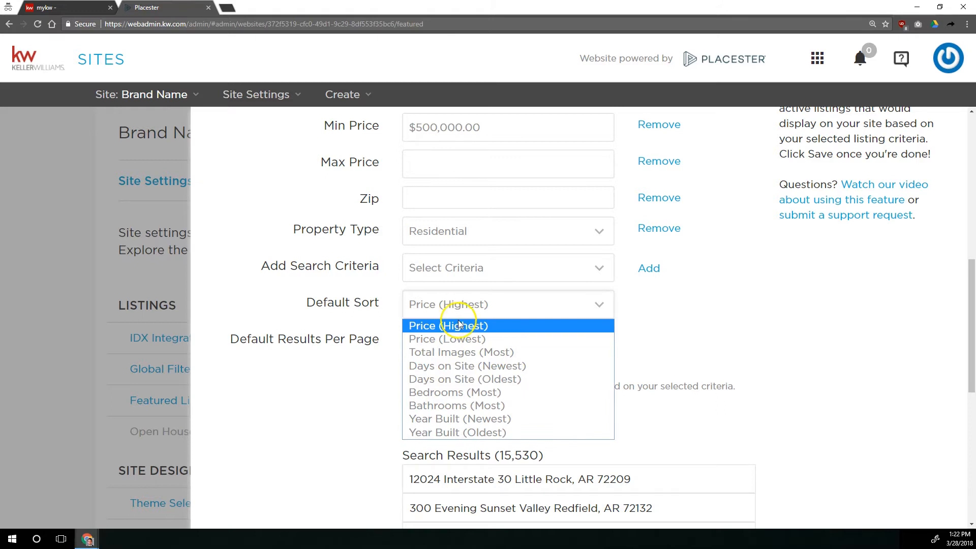
left_click(458, 325)
left_click(472, 300)
Clear the Min Baths, Min Beds and Min Price criteria and set Max Price to 300000.
scroll(472, 300, "up", 2)
left_click_drag(485, 229, 339, 225)
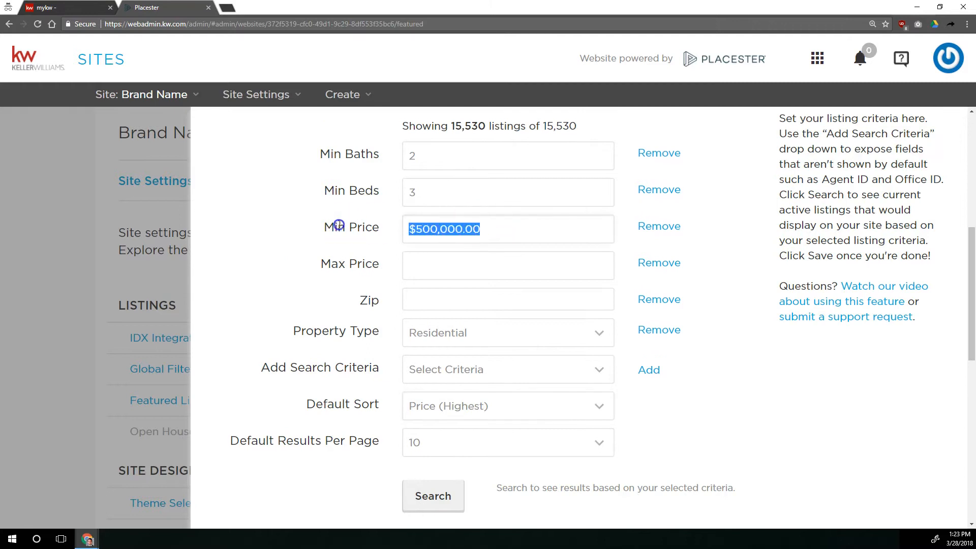
key("BackSpace")
left_click_drag(435, 161, 318, 154)
key("BackSpace")
key("Tab")
key("Tab")
key("BackSpace")
key("Tab")
key("Tab")
key("Tab")
key("Tab")
key("Tab")
key("shift+Tab")
type("300000")
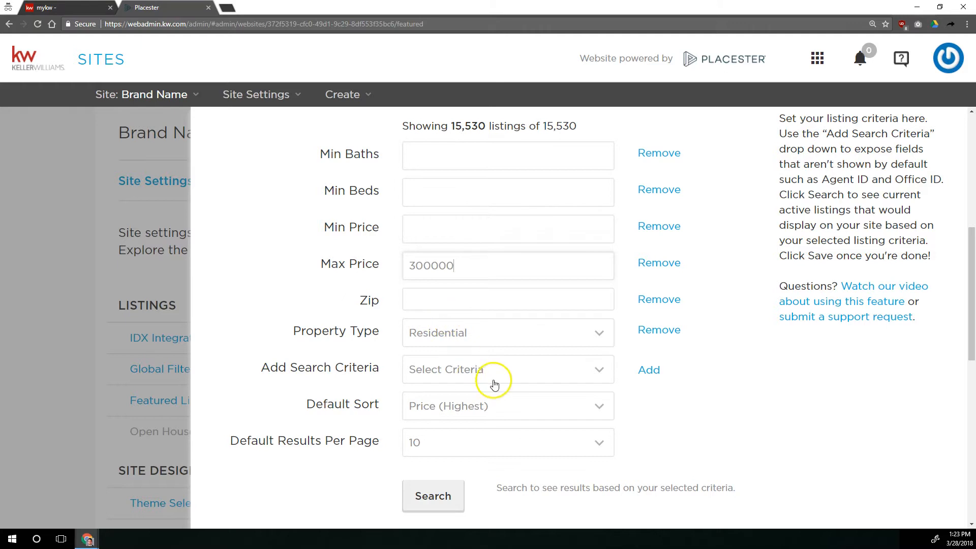
Set the Default Sort to Days on Site (Newest).
left_click(456, 409)
left_click(447, 291)
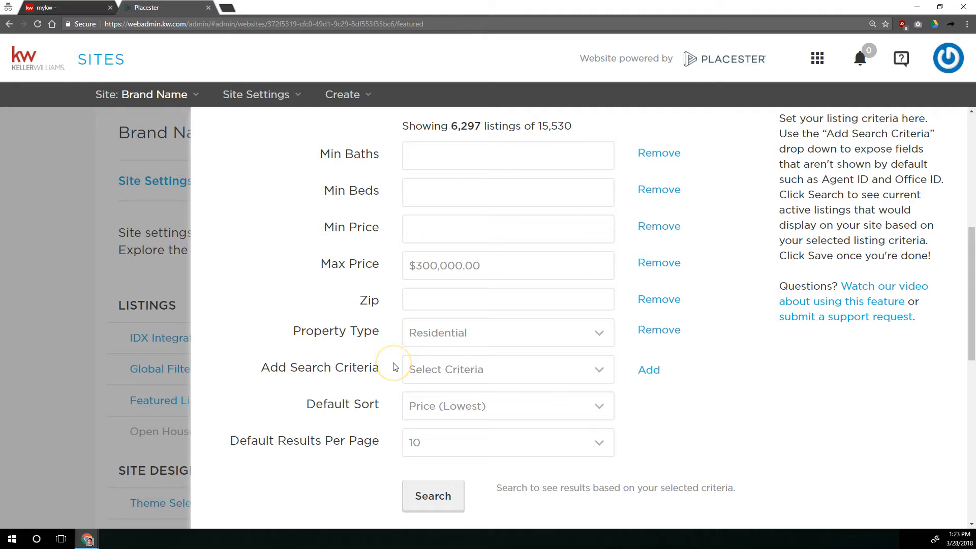
left_click(447, 405)
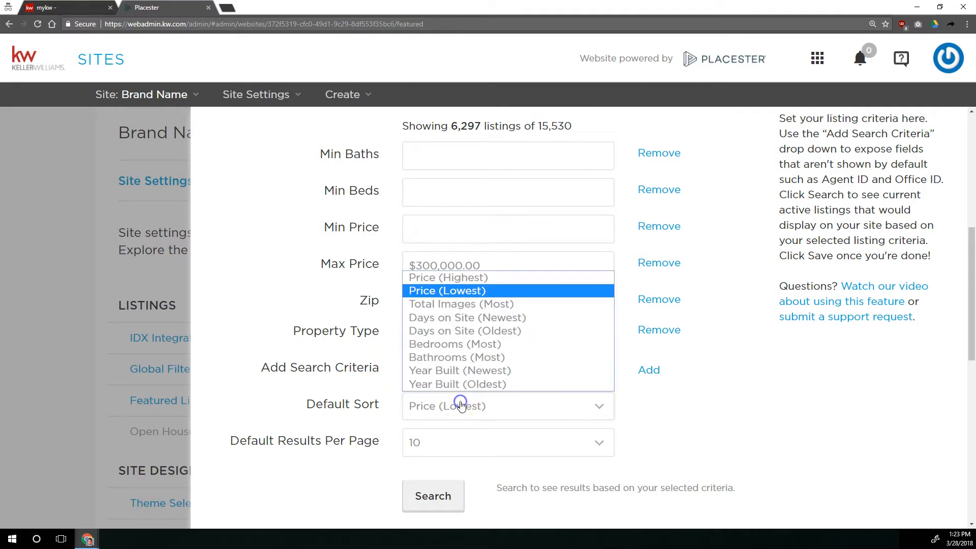
left_click(736, 384)
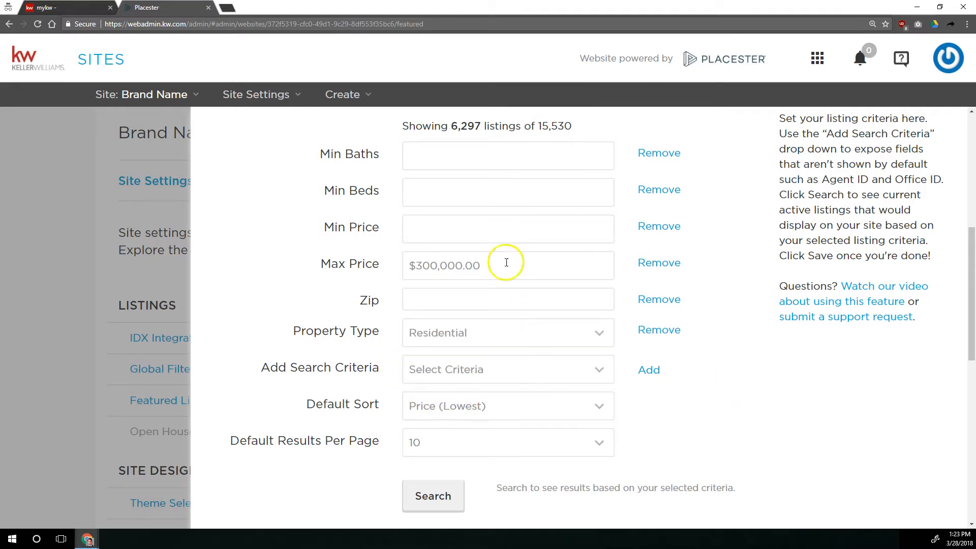
left_click(474, 404)
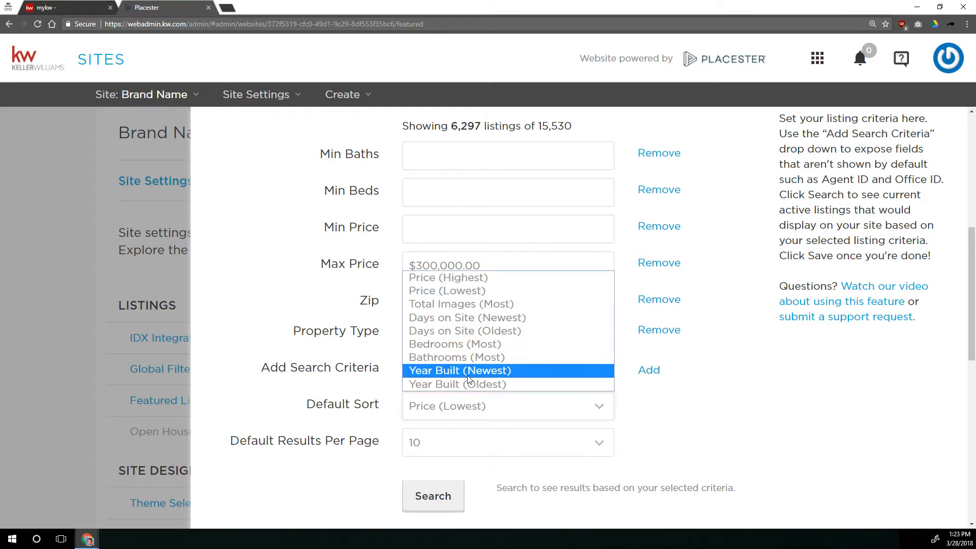
left_click(464, 379)
left_click(484, 305)
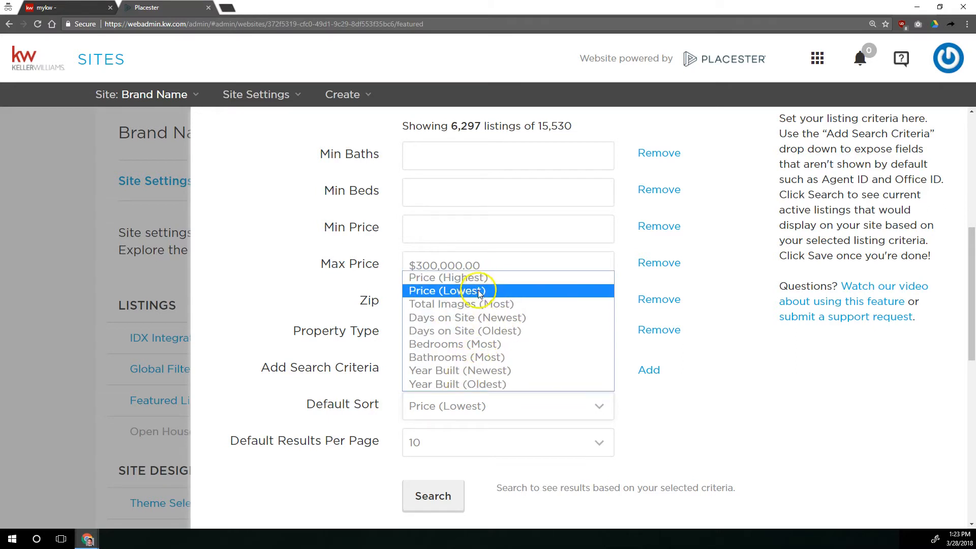
left_click(488, 319)
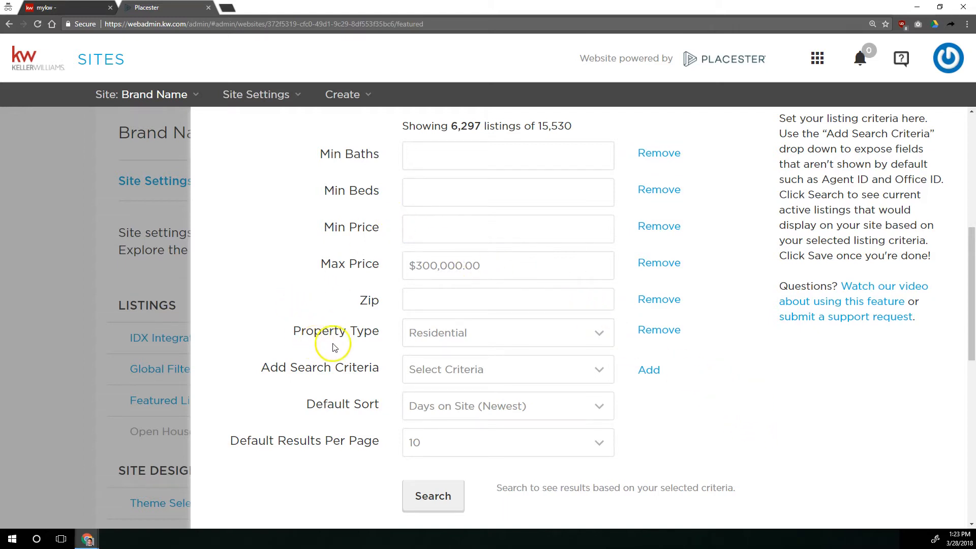
Review the Default Results Per Page options.
scroll(356, 350, "down", 2)
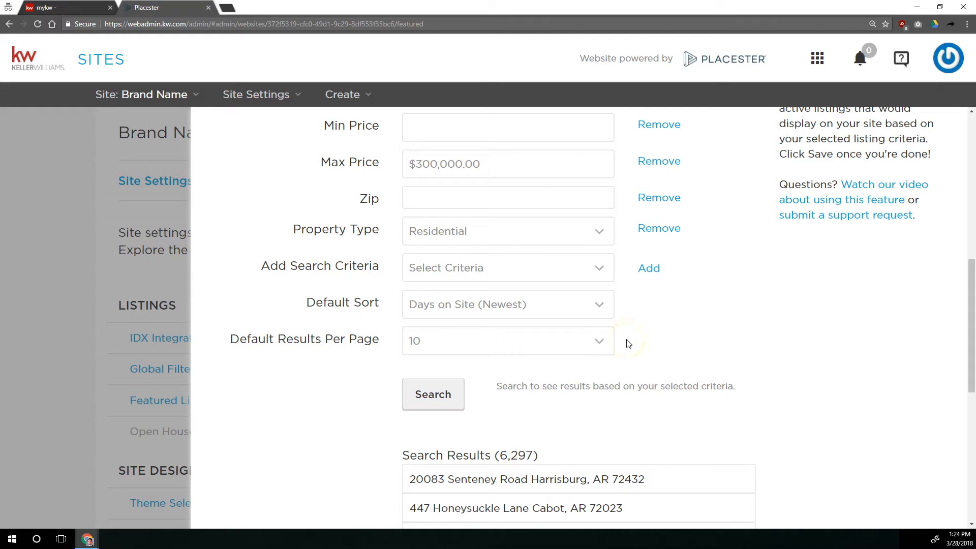
left_click(583, 345)
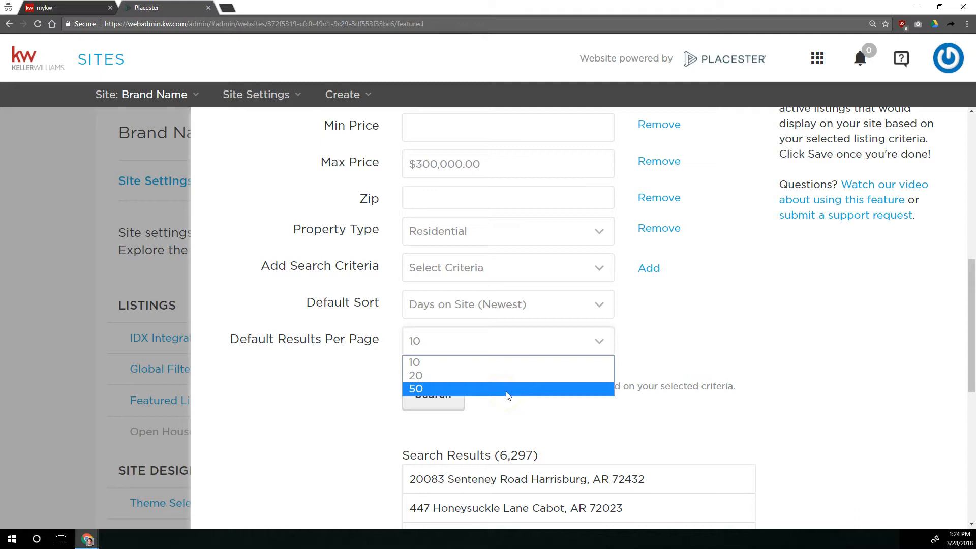
left_click(672, 303)
left_click(566, 345)
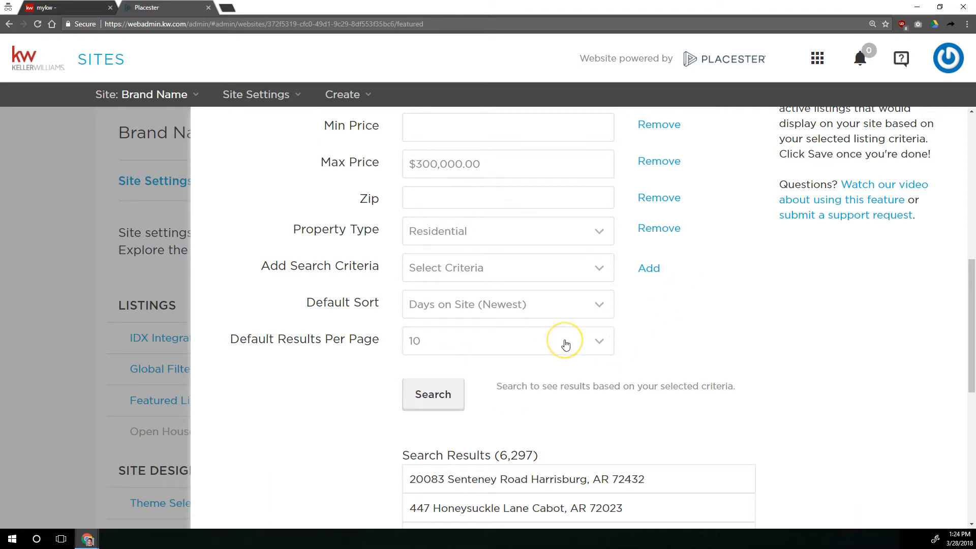
left_click(424, 399)
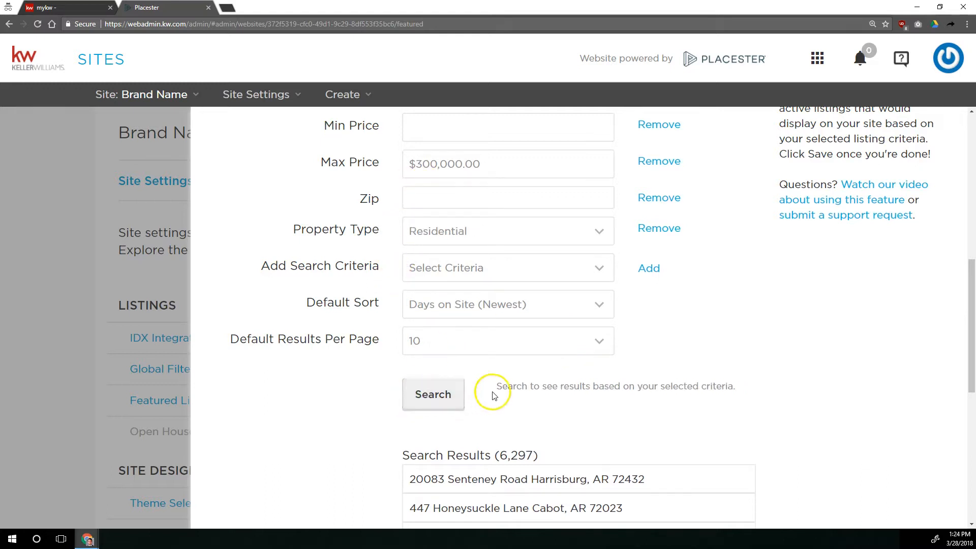
Save the featured listing settings.
left_click_drag(498, 455, 537, 455)
left_click(528, 426)
scroll(353, 312, "down", 6)
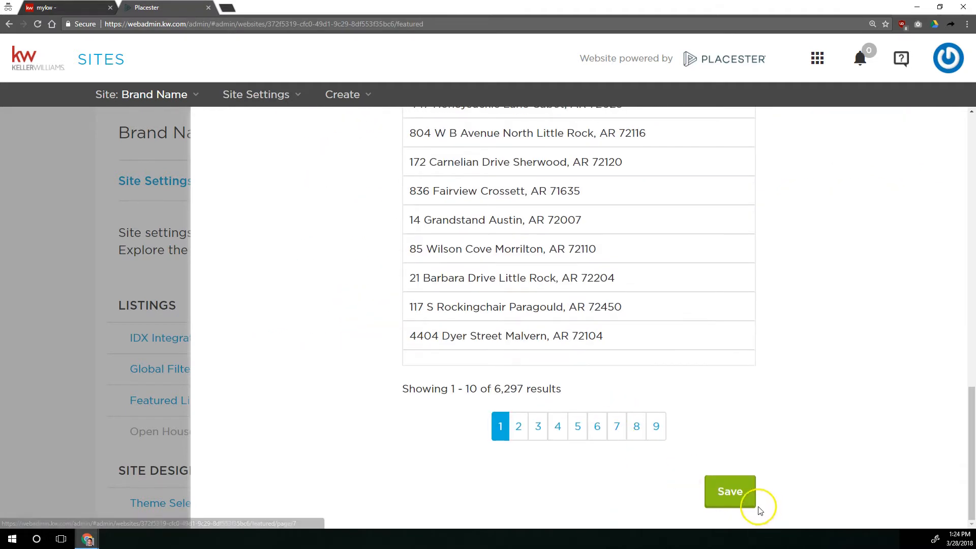
left_click(746, 492)
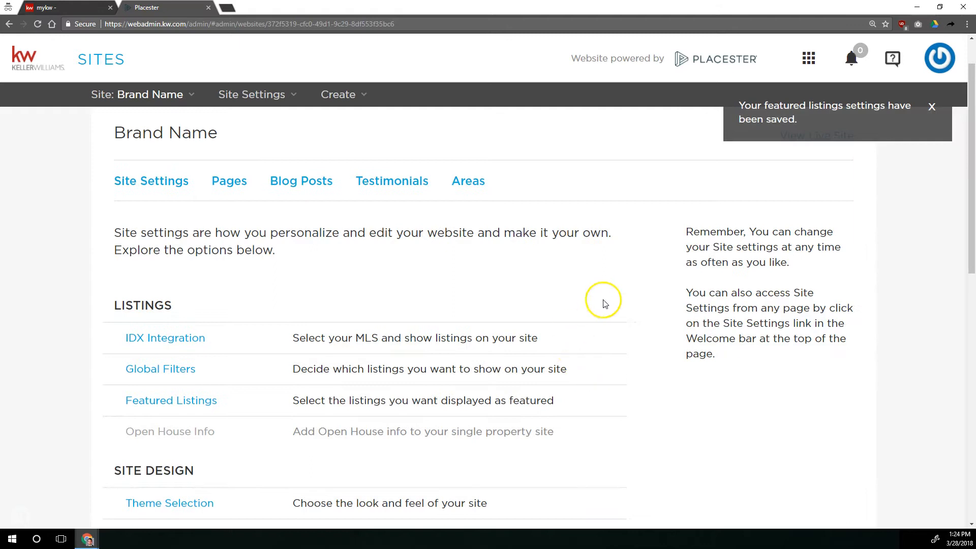
Open the live site and examine the featured properties section.
scroll(603, 300, "up", 1)
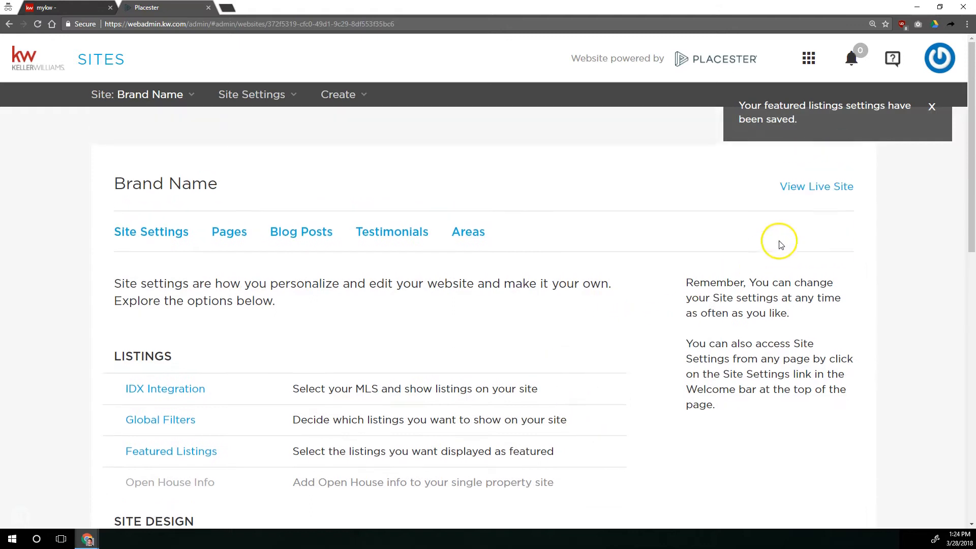
left_click(804, 192)
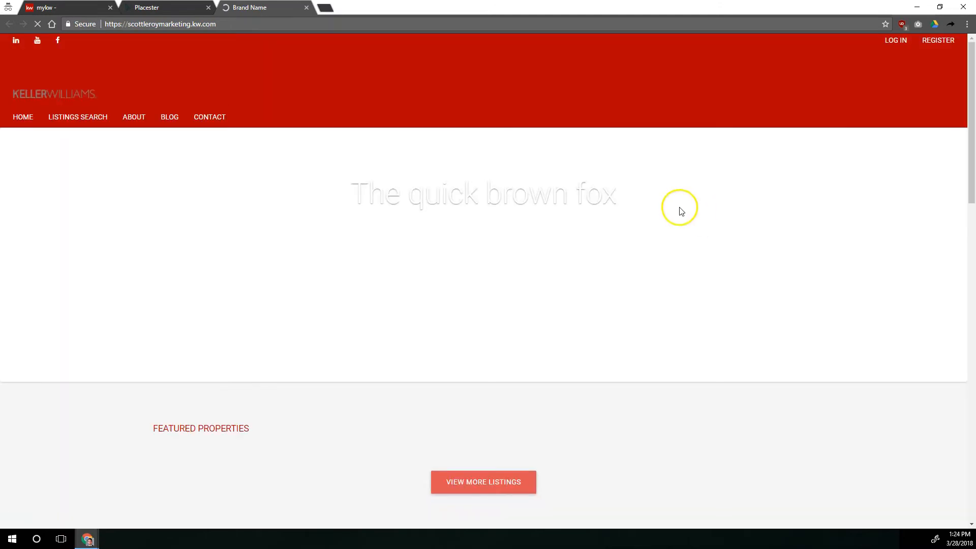
scroll(448, 216, "down", 5)
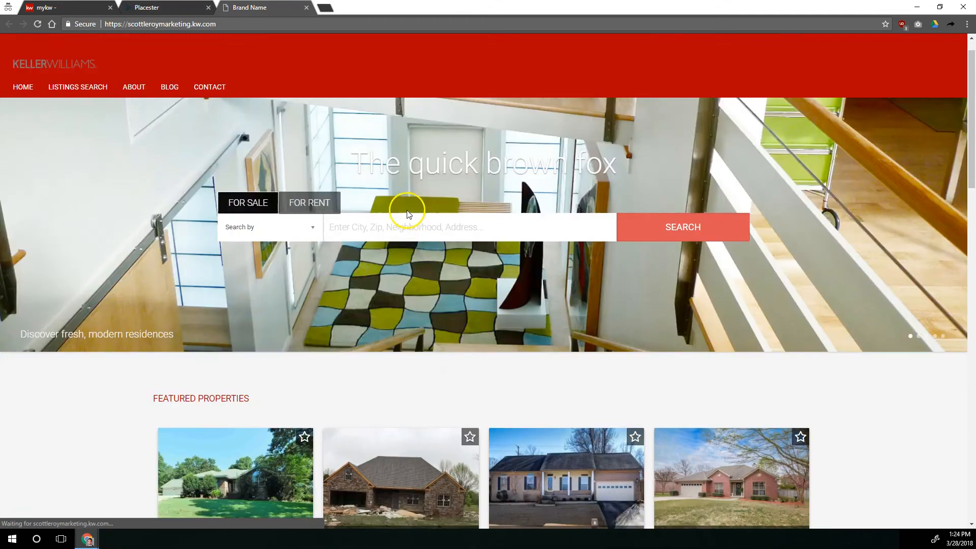
left_click_drag(152, 197, 248, 194)
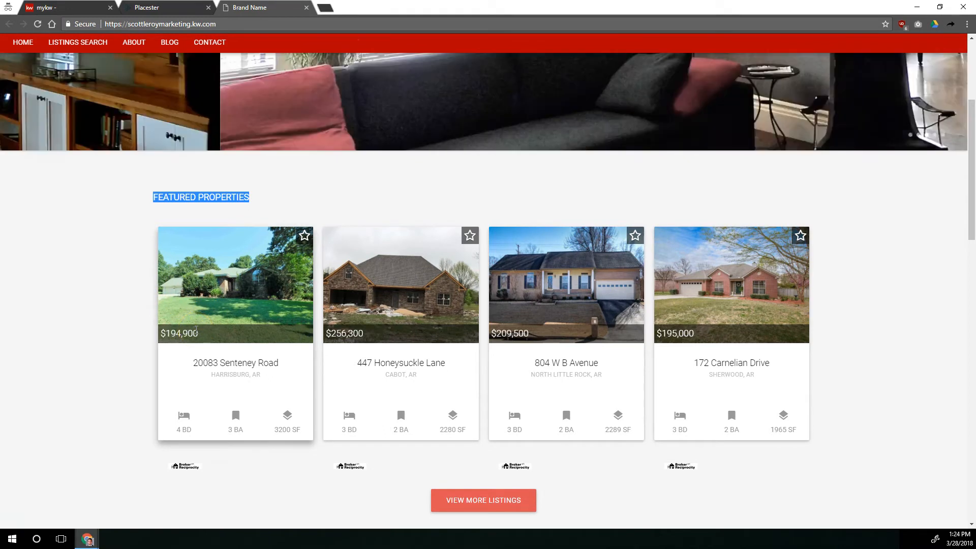
left_click(211, 327)
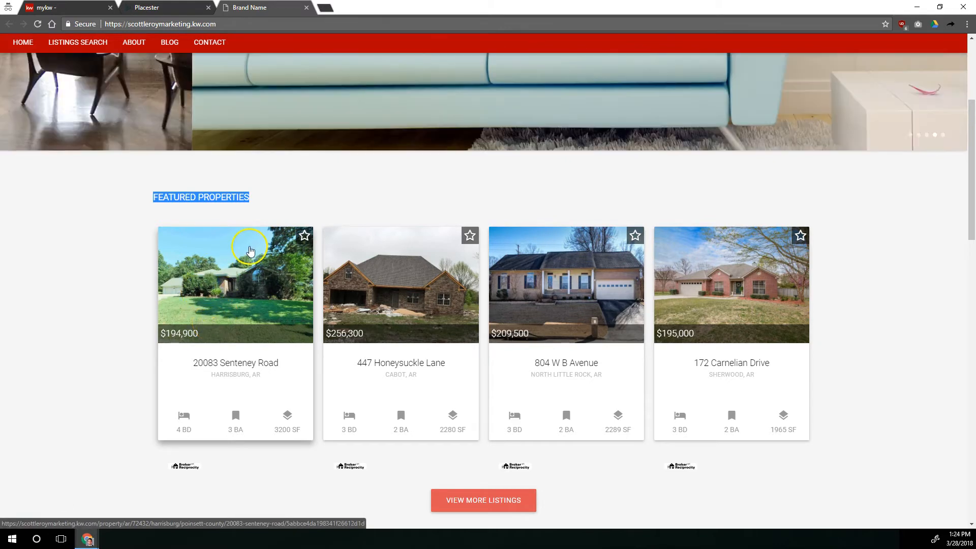
left_click(226, 296)
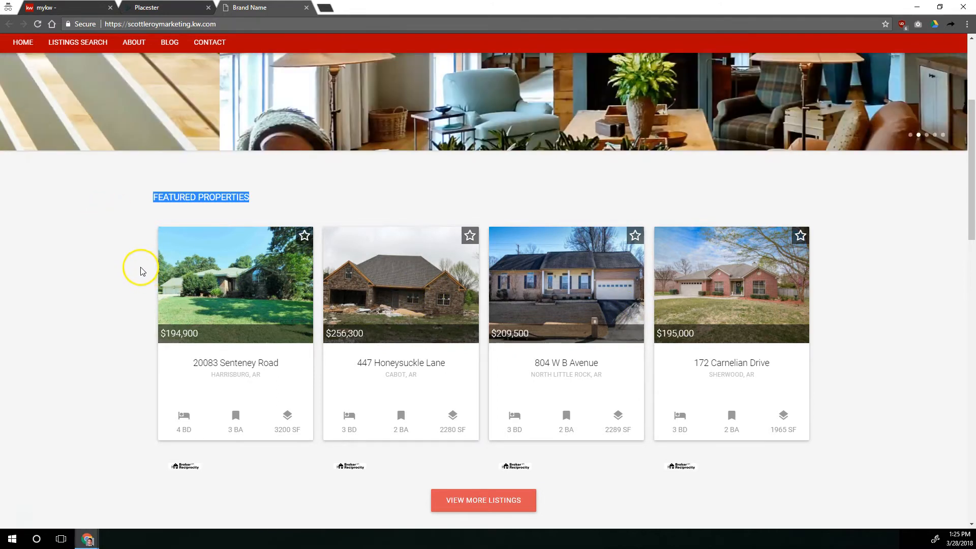
Return to the site admin tab and browse the site settings list.
scroll(146, 277, "up", 5)
key("ctrl+shift+Tab")
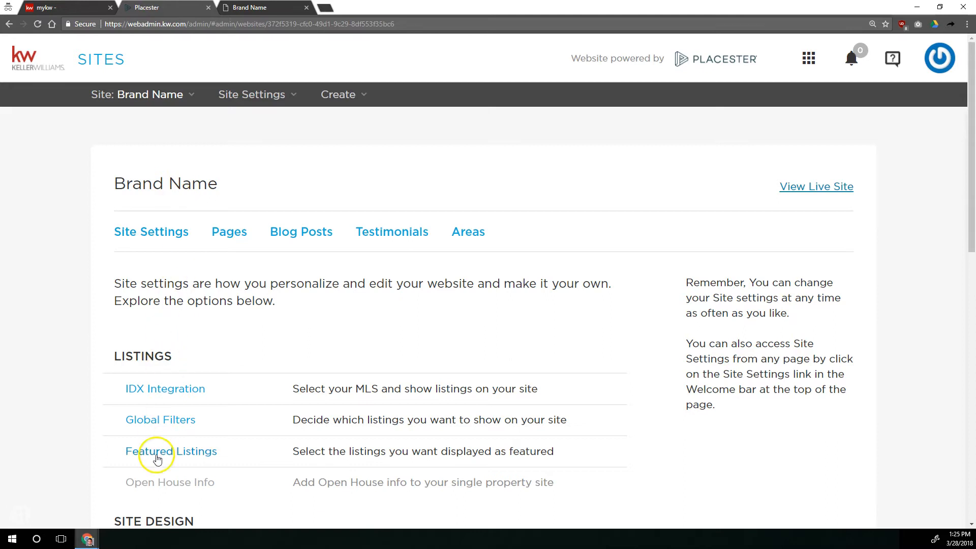
scroll(155, 437, "down", 4)
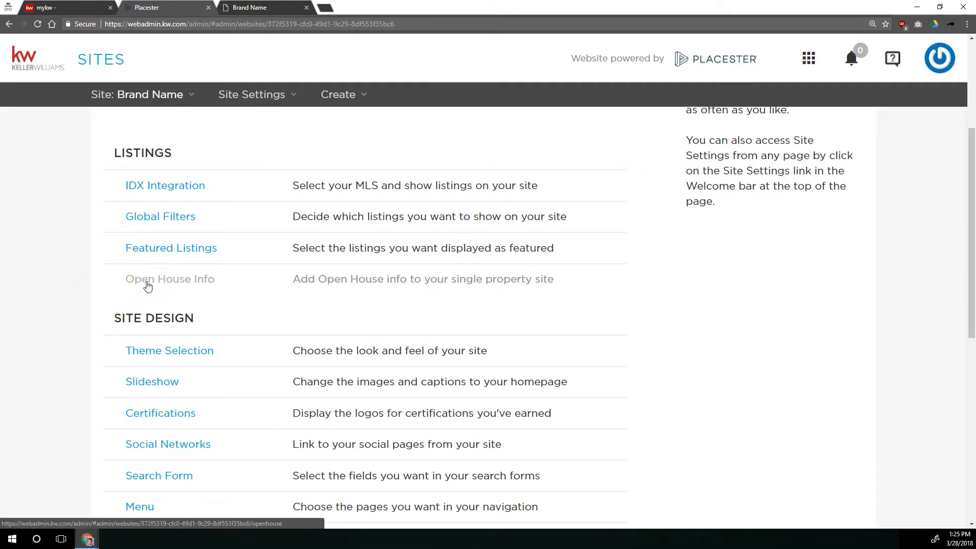
Open the Theme Selection settings in the Site Design section.
scroll(147, 277, "down", 3)
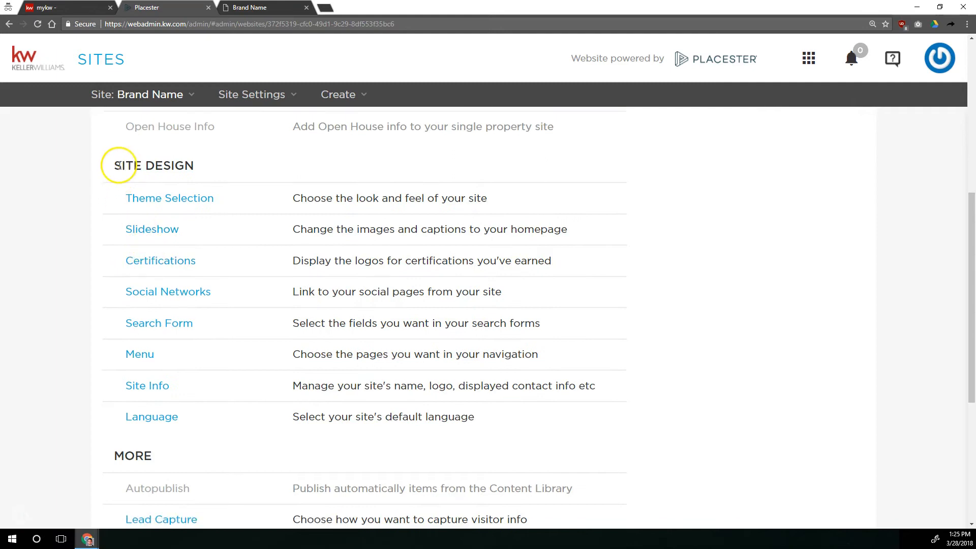
left_click_drag(118, 165, 201, 168)
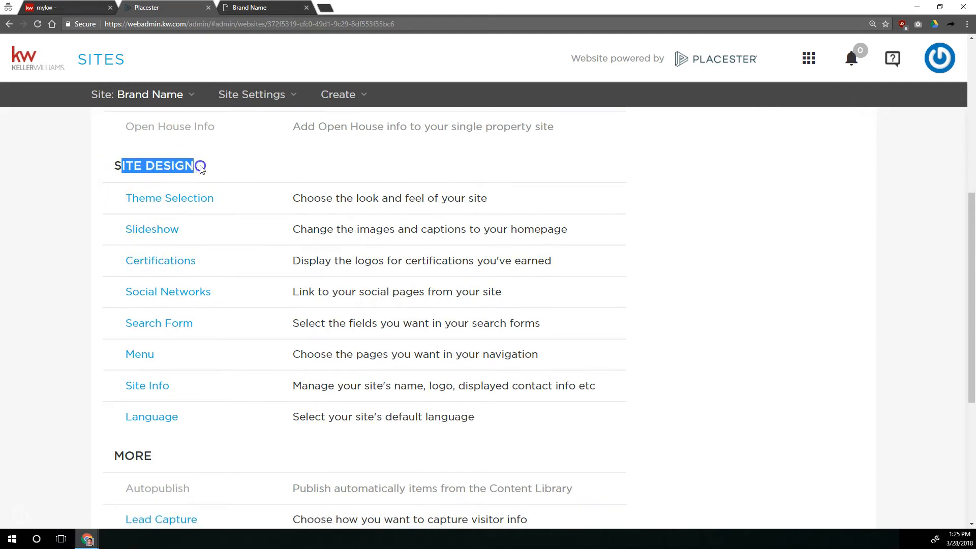
left_click(154, 201)
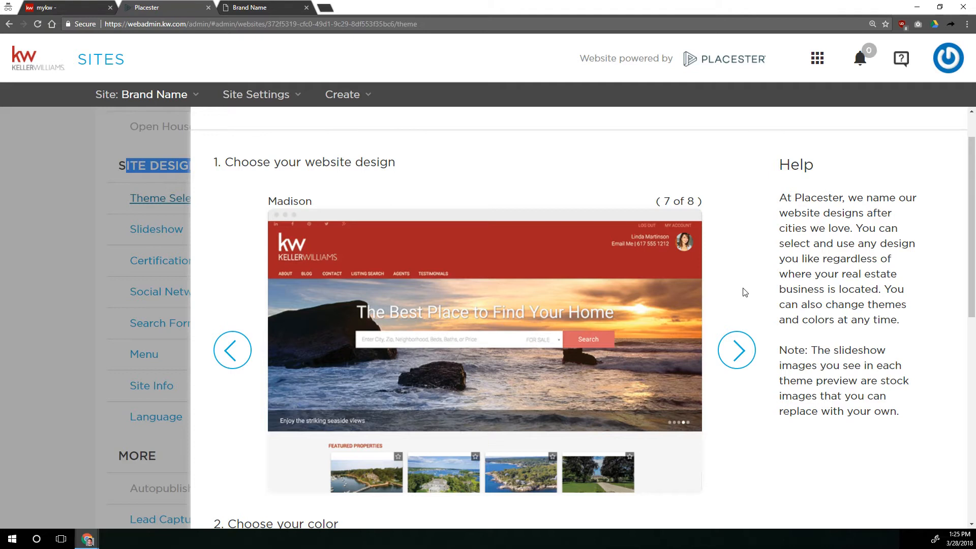
Browse the available website designs and preview the color and page header options below them.
left_click(737, 345)
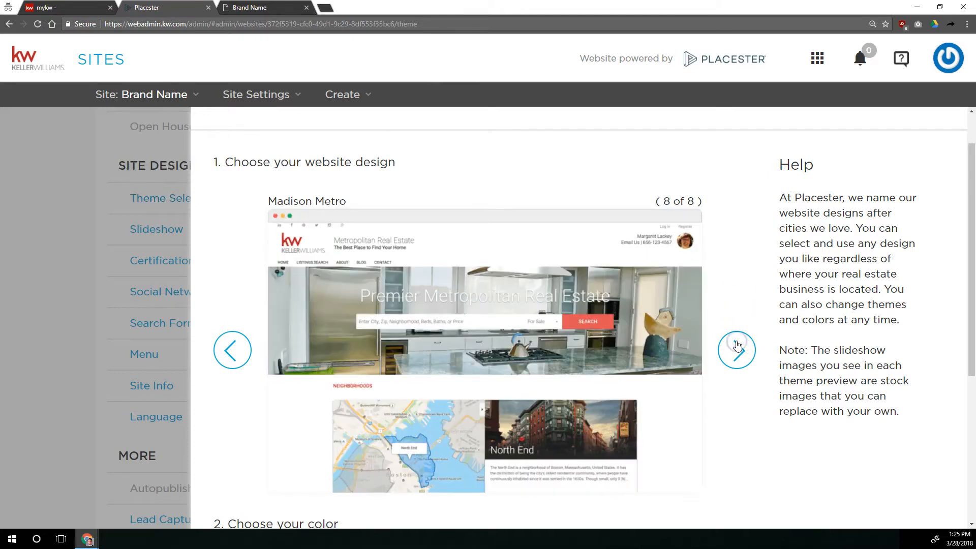
left_click(738, 345)
left_click(737, 345)
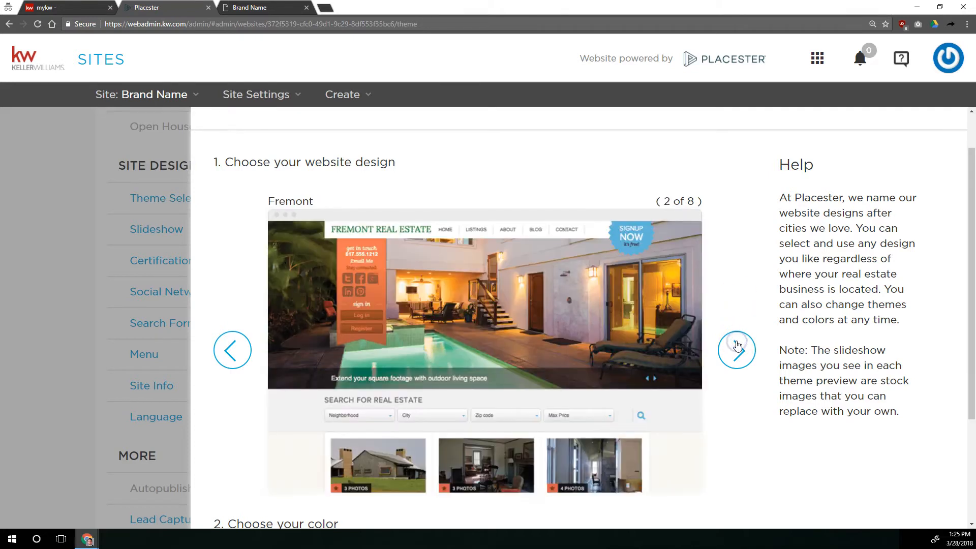
left_click(737, 344)
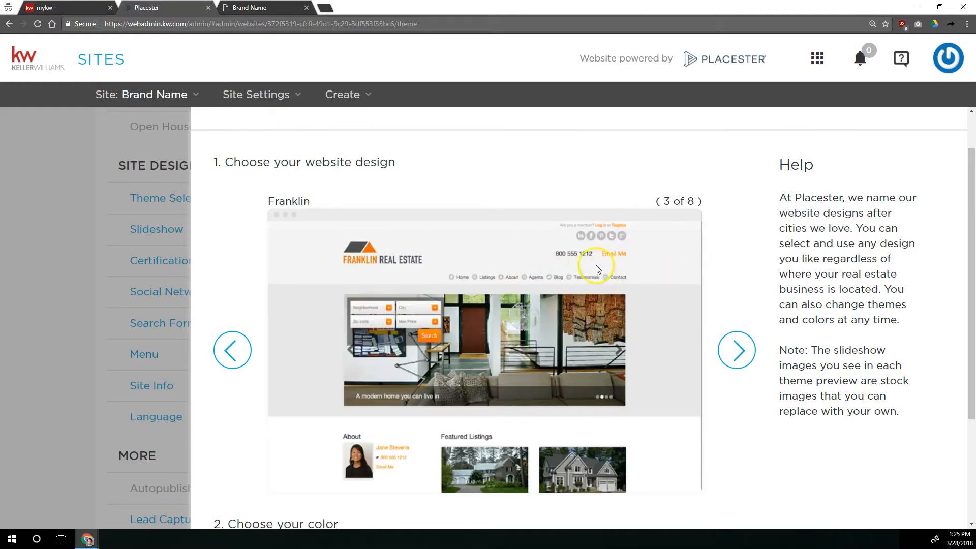
left_click(736, 348)
left_click(737, 349)
left_click(737, 349)
left_click(738, 349)
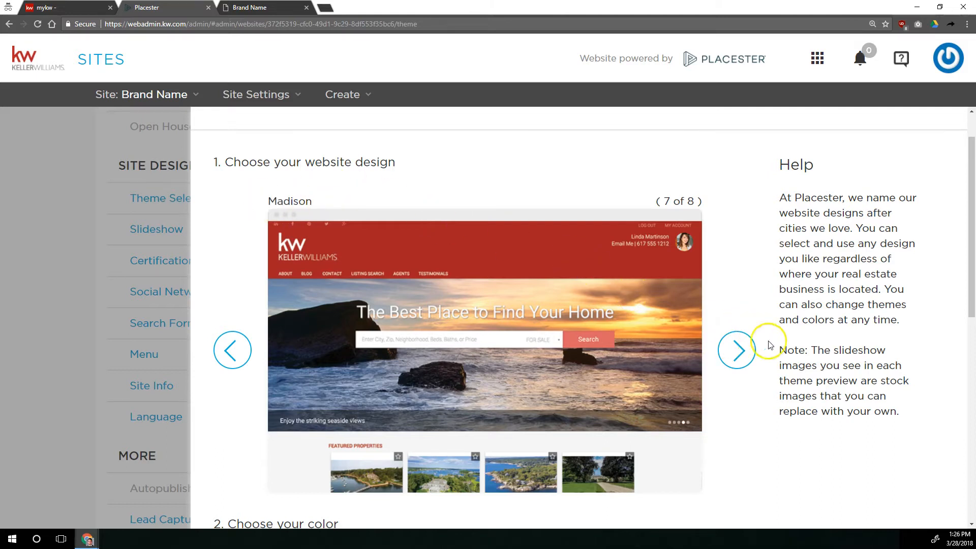
left_click(738, 350)
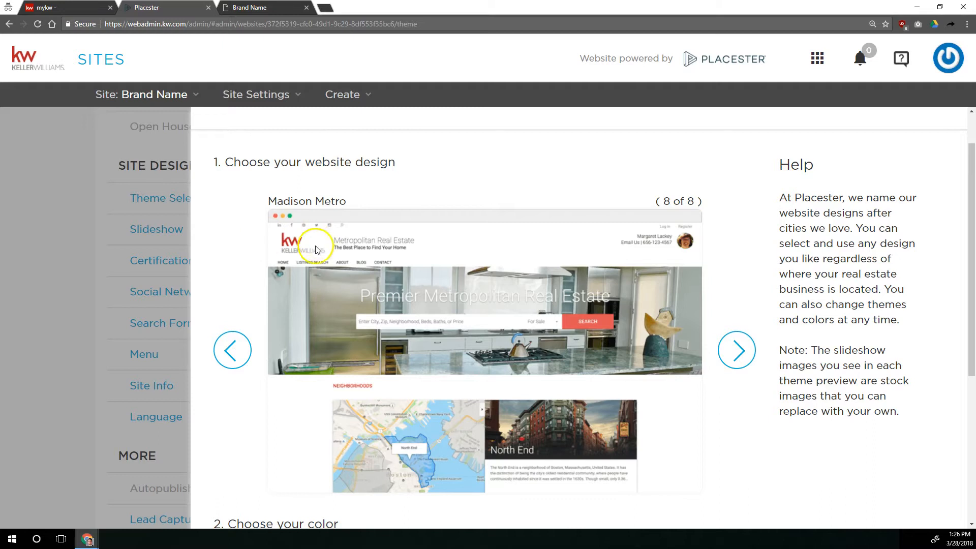
left_click(227, 364)
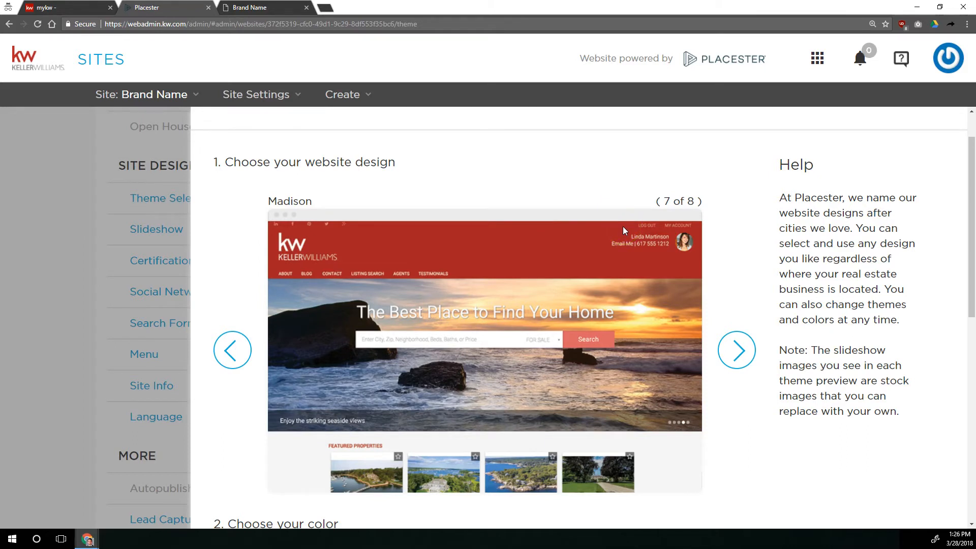
scroll(618, 224, "down", 4)
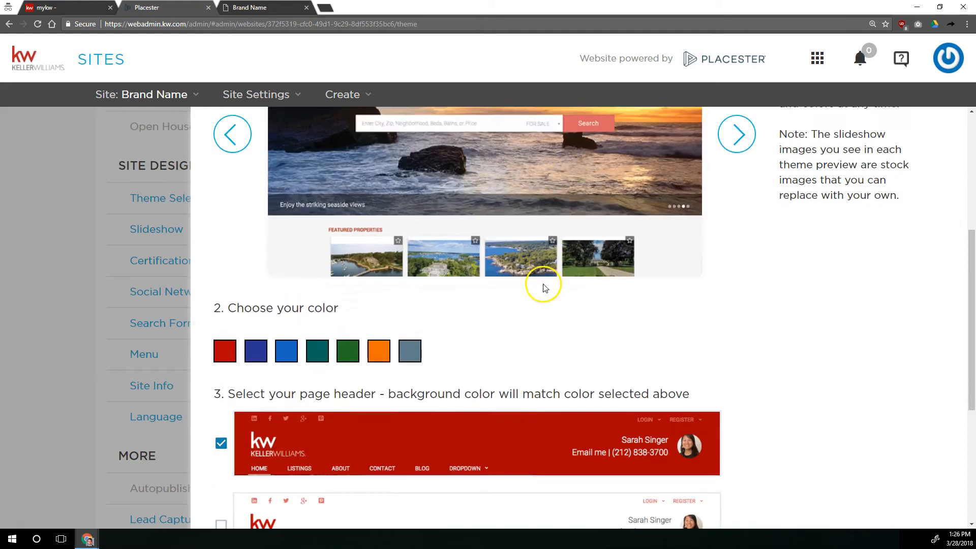
scroll(543, 287, "down", 3)
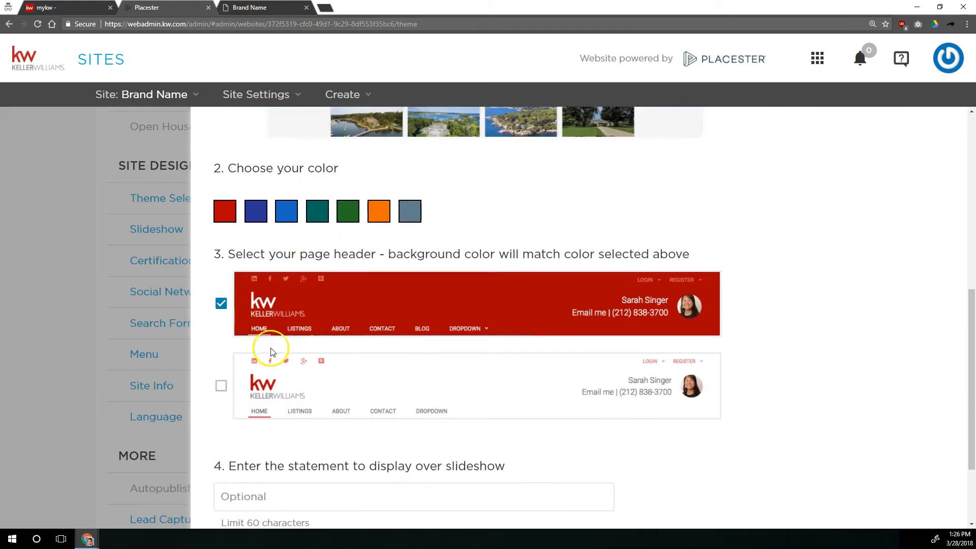
scroll(271, 351, "up", 6)
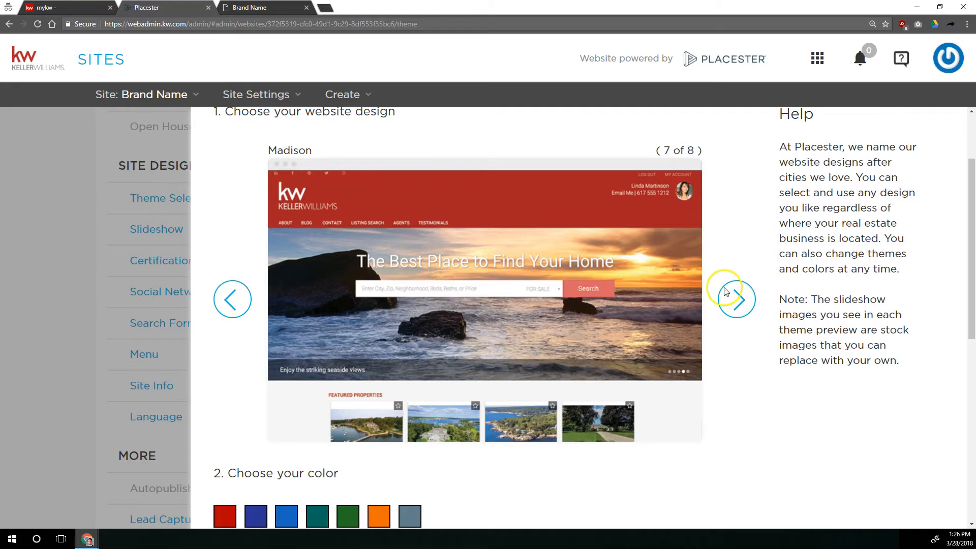
Cycle through the website designs again and return to the Madison design.
left_click(729, 299)
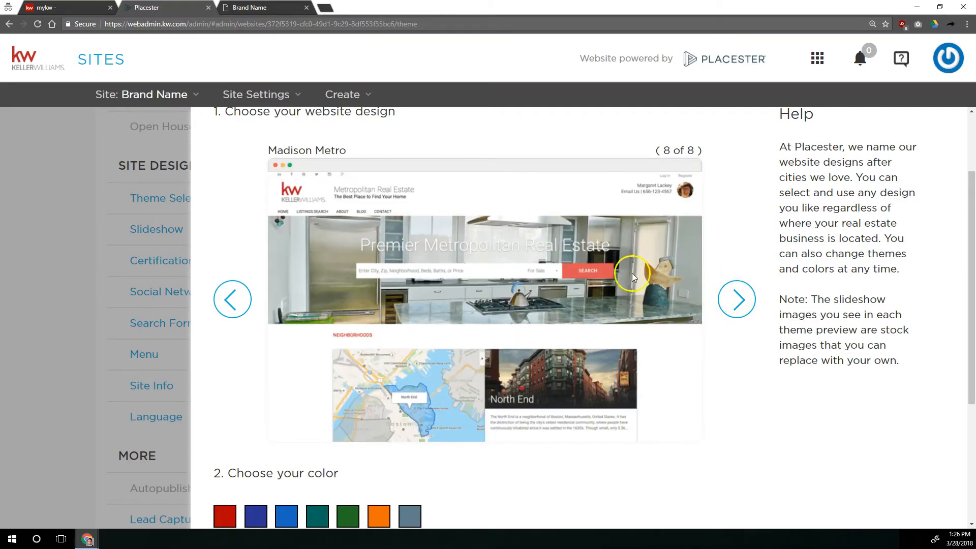
left_click(728, 300)
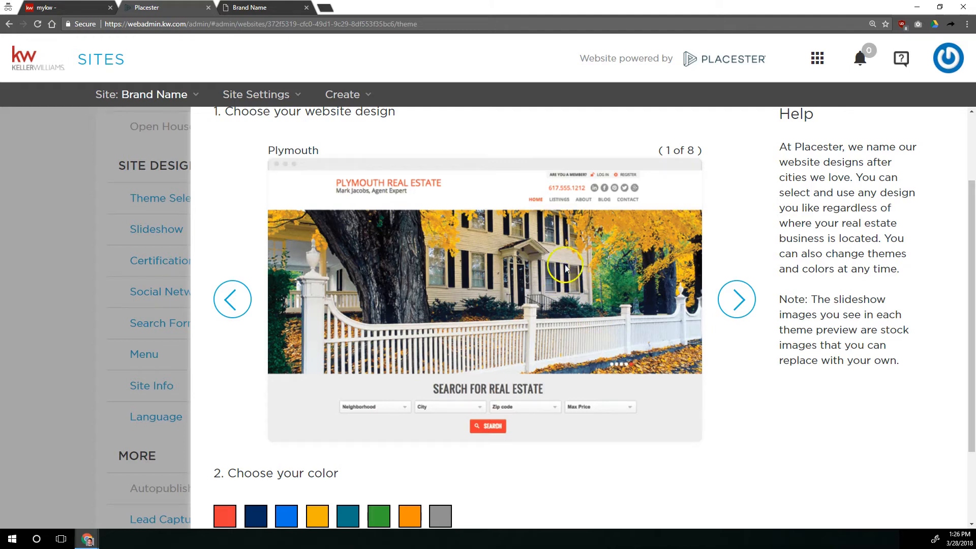
left_click(722, 292)
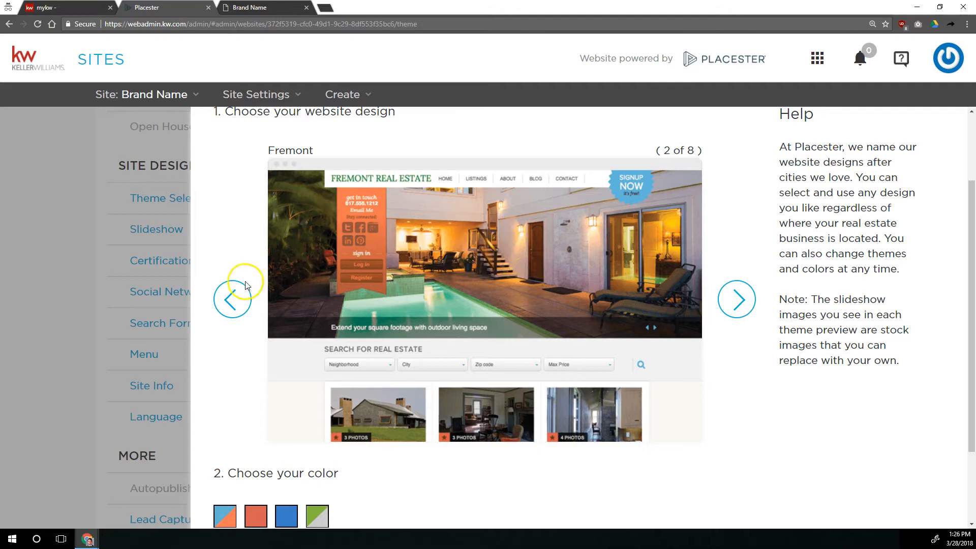
left_click(247, 297)
left_click(248, 298)
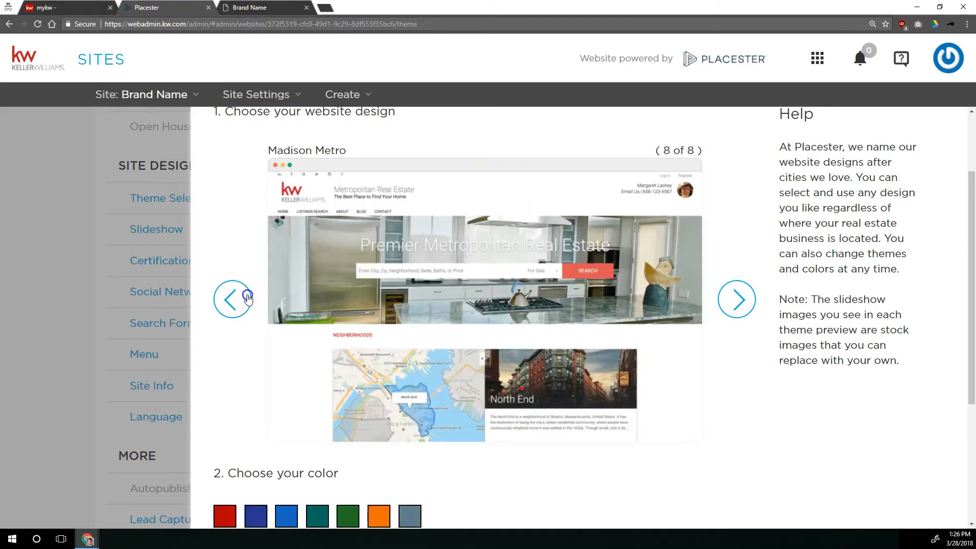
left_click(248, 298)
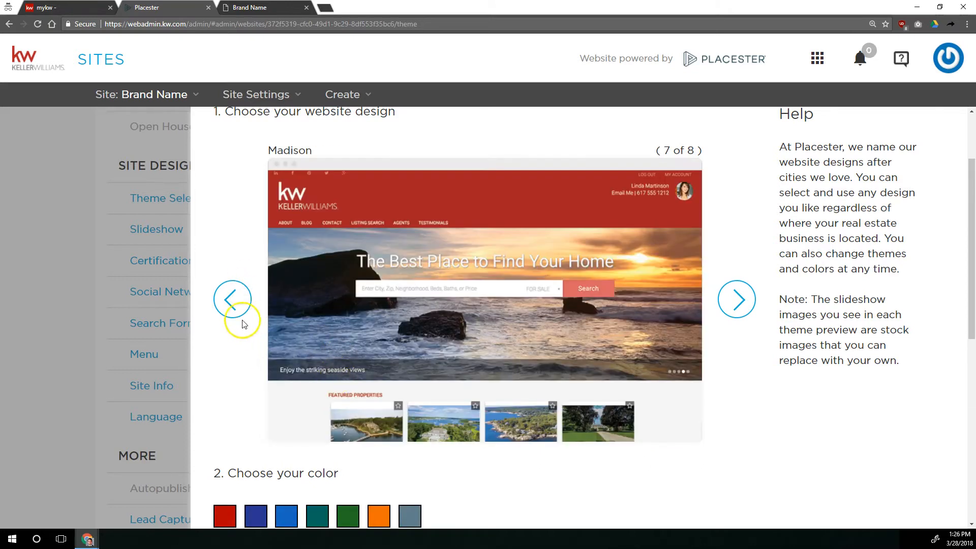
left_click(234, 303)
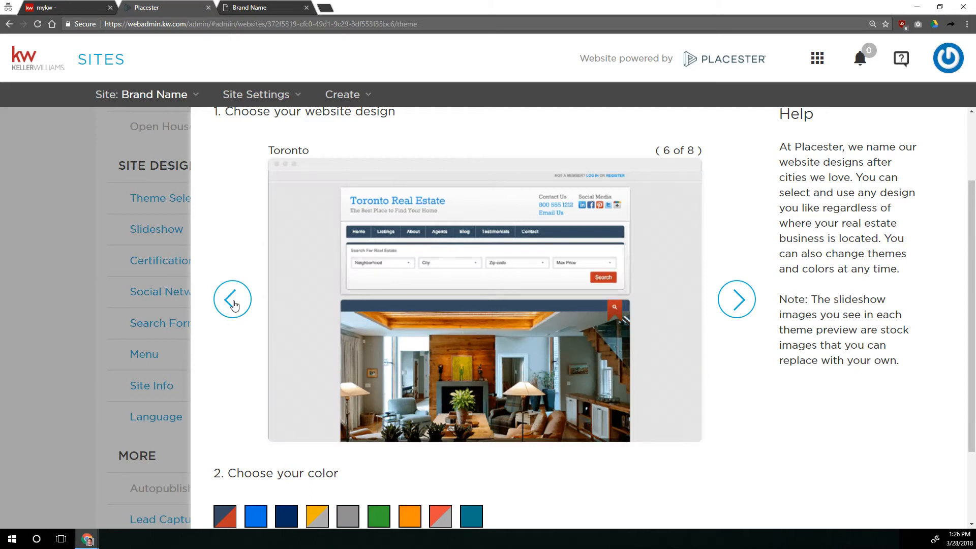
left_click(234, 295)
left_click(238, 284)
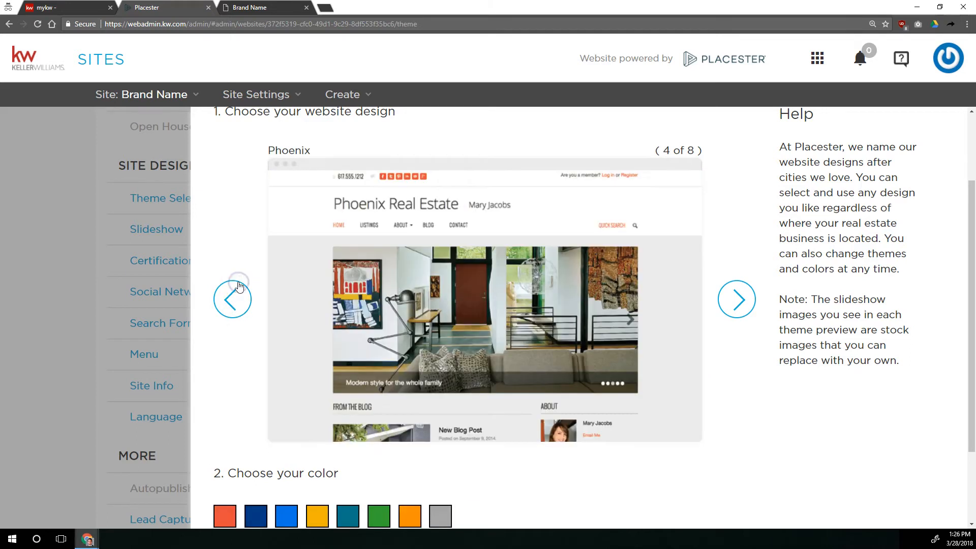
left_click(737, 299)
left_click(736, 299)
left_click(737, 299)
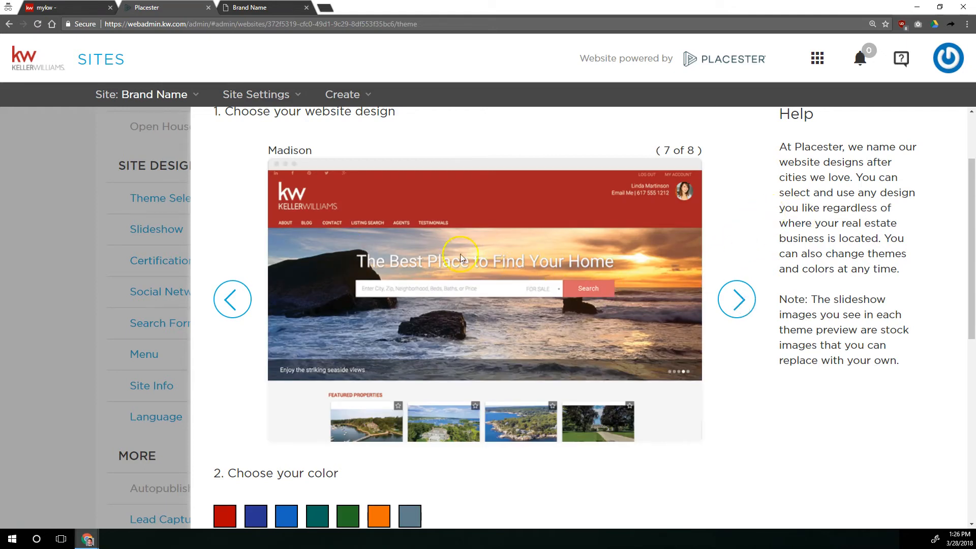
Preview each color swatch on the Madison design and select the slate gray color.
scroll(457, 280, "down", 2)
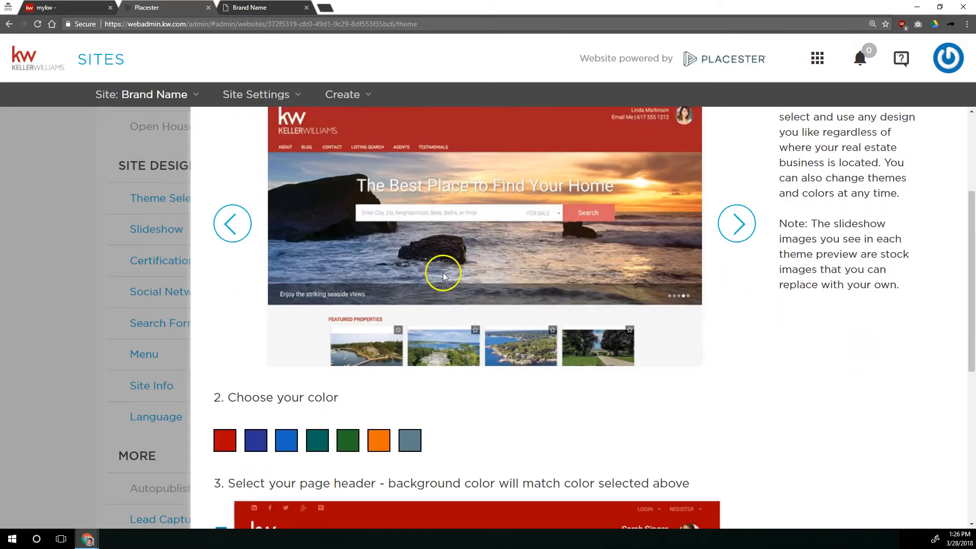
scroll(214, 383, "down", 2)
left_click_drag(227, 270, 339, 271)
left_click(339, 270)
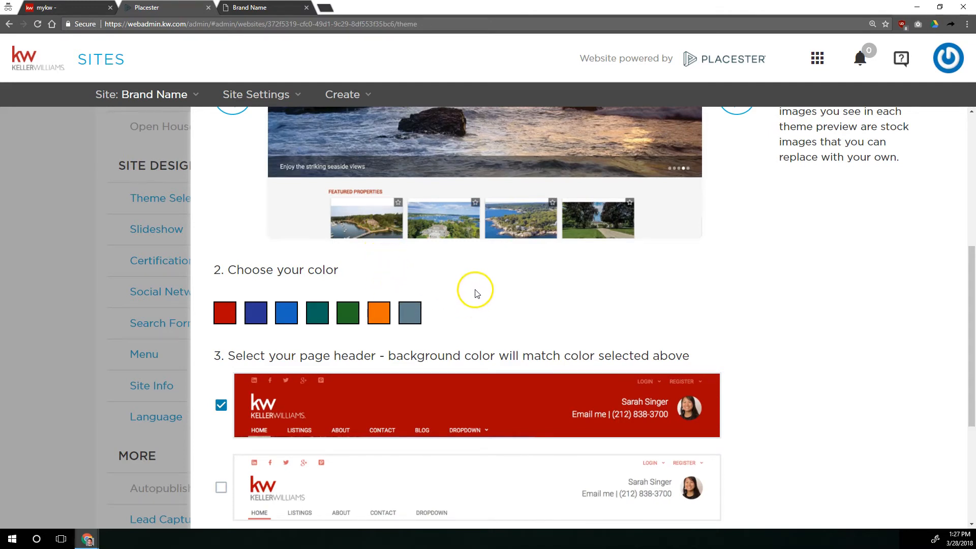
scroll(474, 321, "up", 2)
scroll(473, 322, "up", 3)
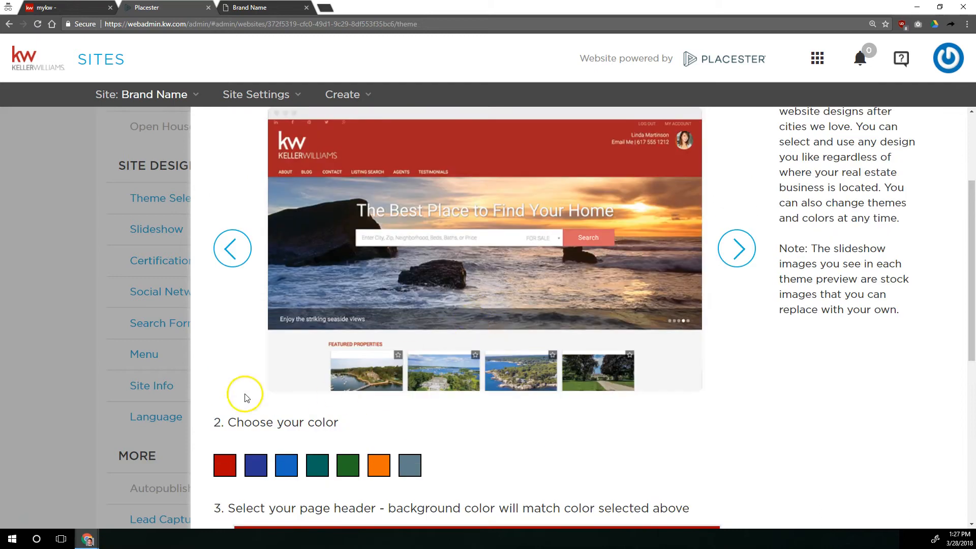
left_click(256, 465)
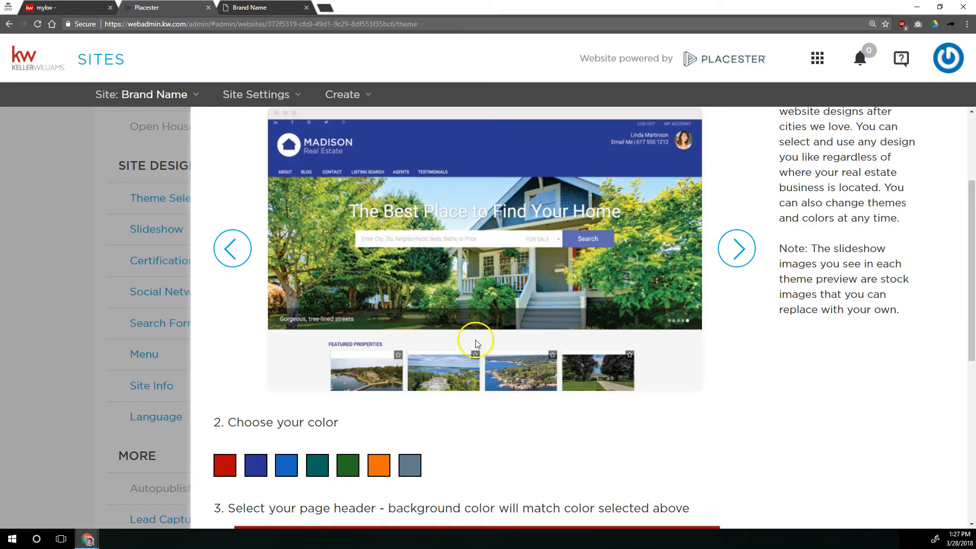
left_click(285, 465)
left_click(317, 467)
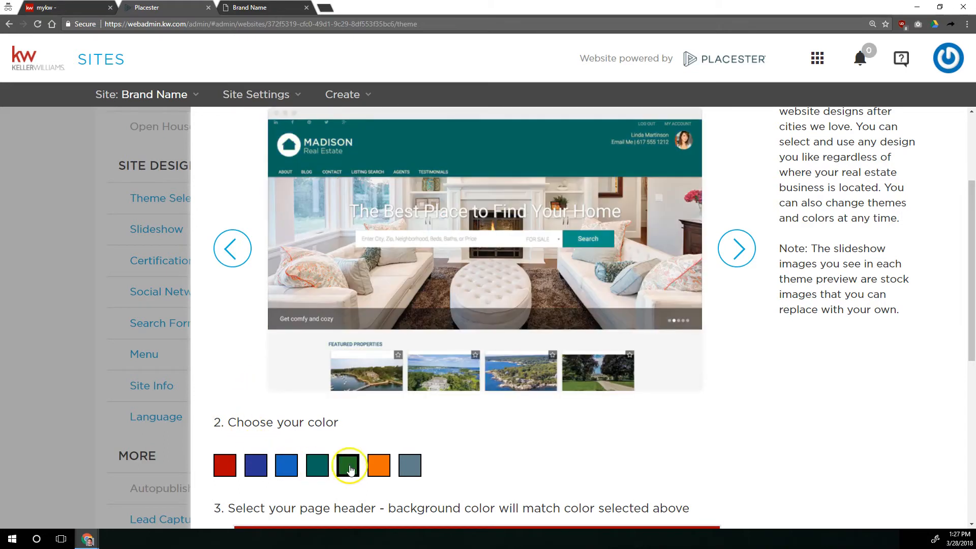
left_click(348, 465)
left_click(378, 465)
left_click(410, 468)
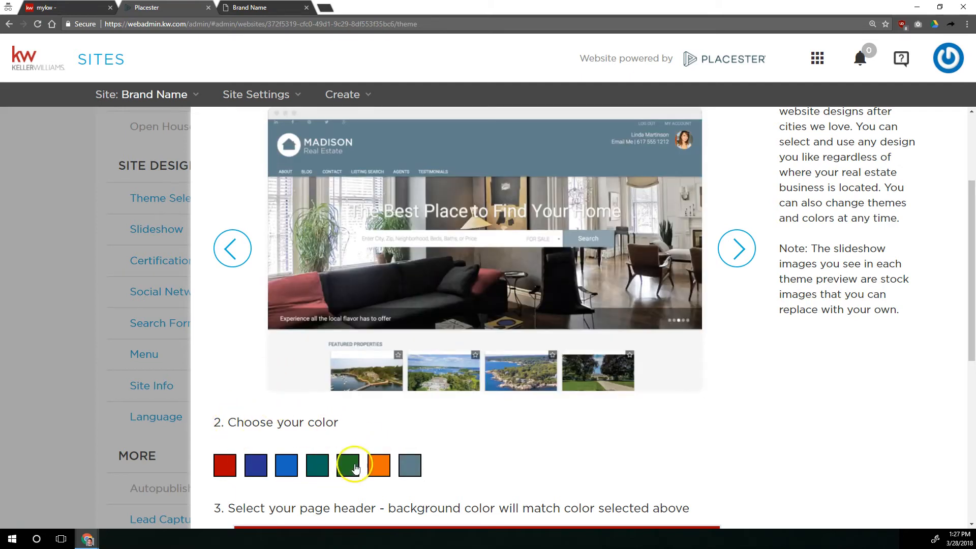
Select the white page header option instead of the colored header, keeping slate gray as the color.
scroll(239, 427, "down", 4)
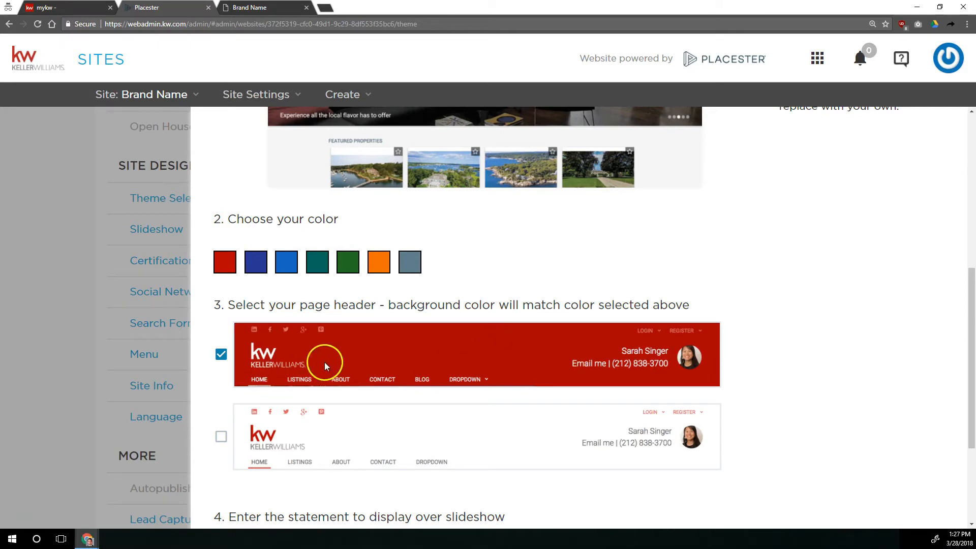
left_click(221, 437)
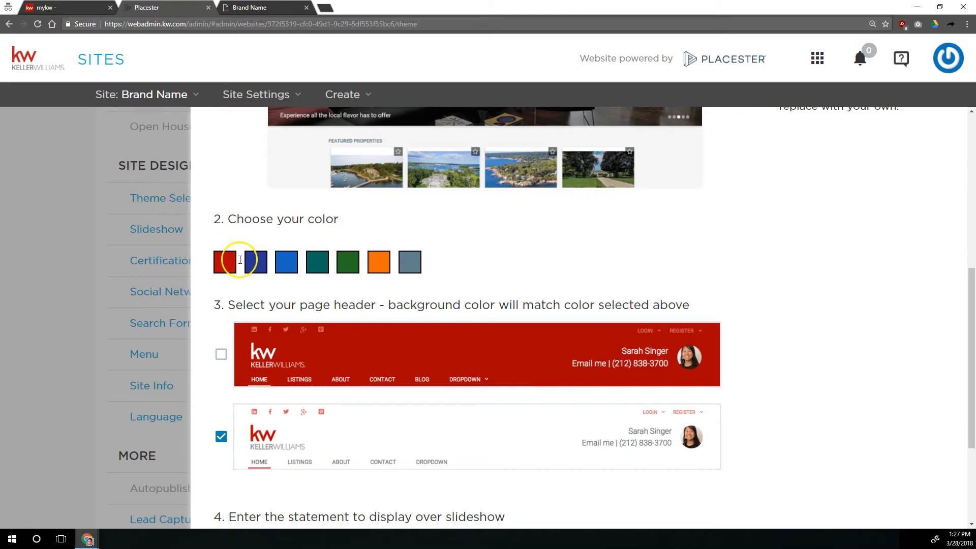
scroll(414, 312, "up", 4)
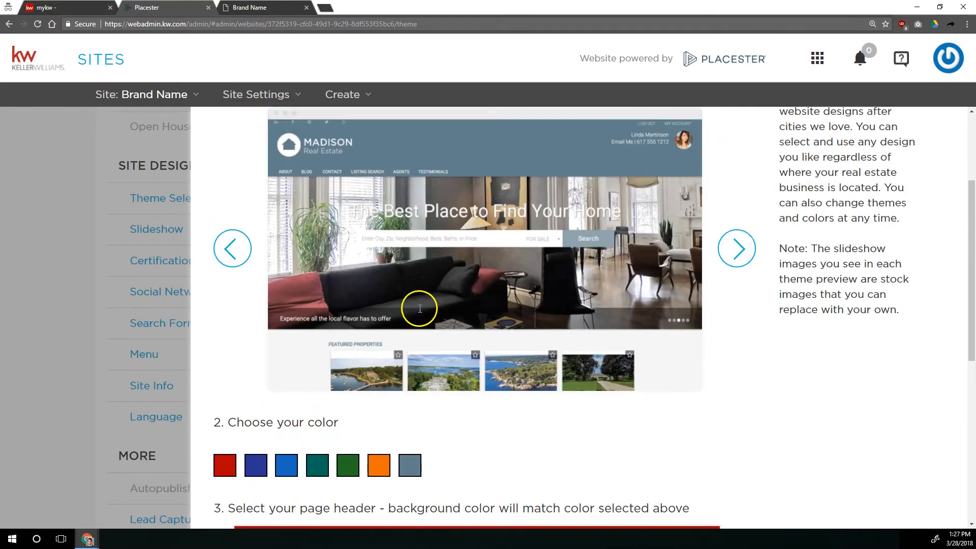
scroll(461, 246, "down", 5)
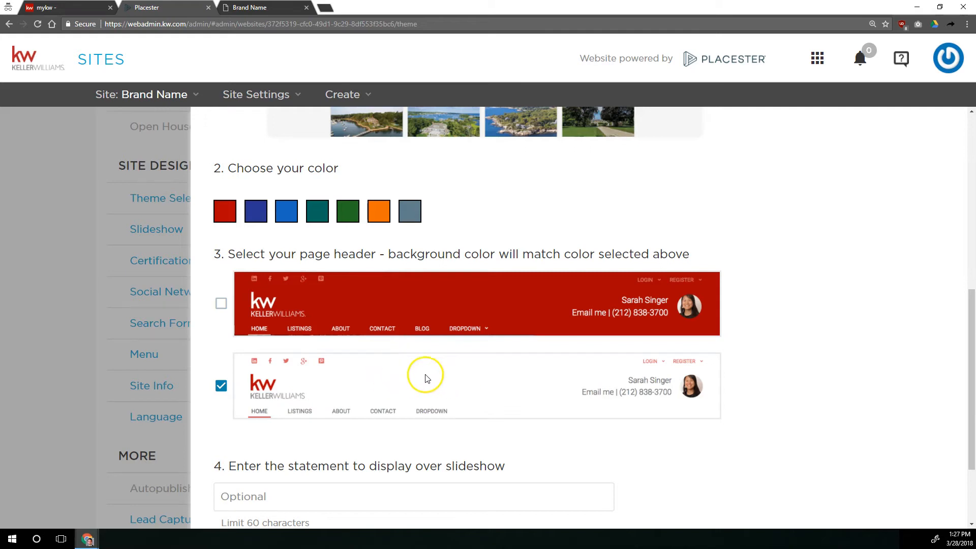
left_click(413, 211)
scroll(422, 199, "down", 2)
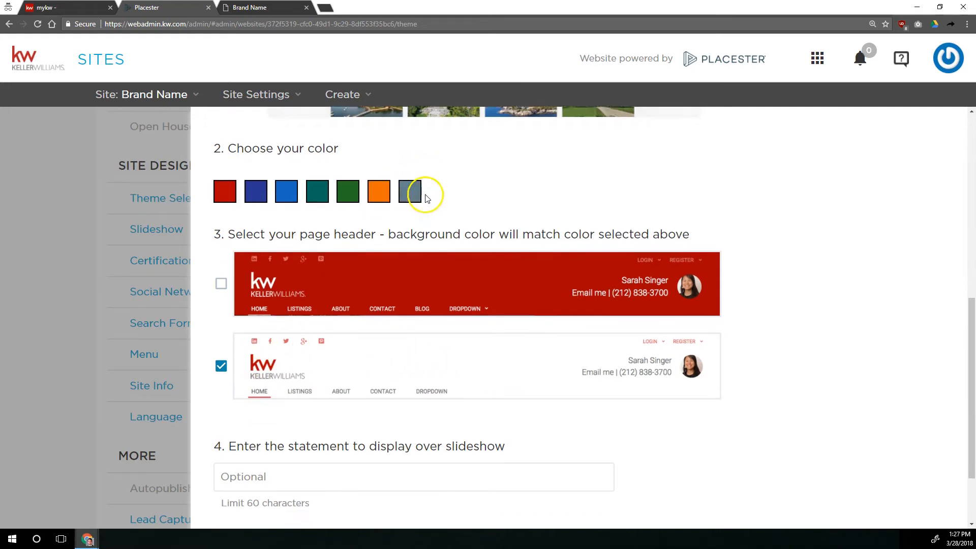
Examine the optional slideshow statement field and its 60-character limit, then review the design preview.
left_click(359, 377)
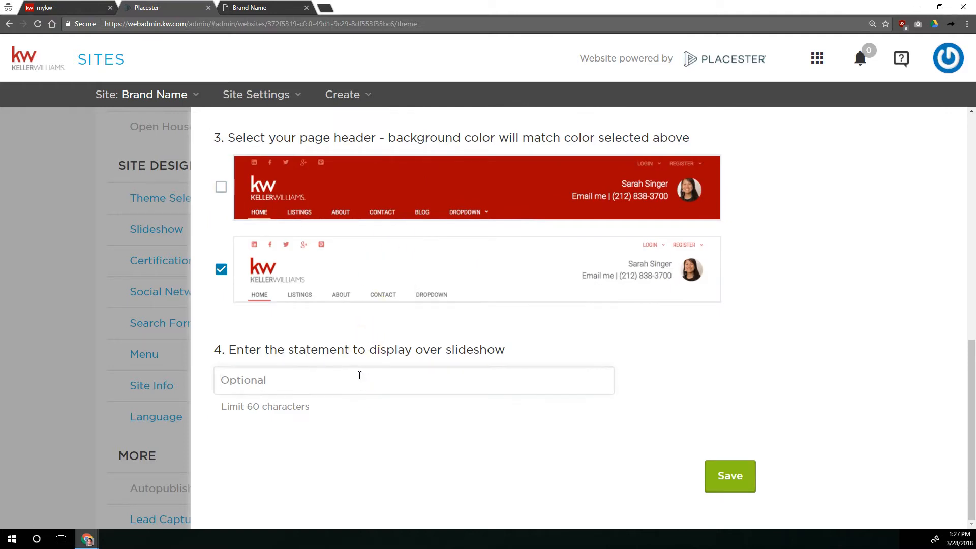
scroll(356, 379, "up", 6)
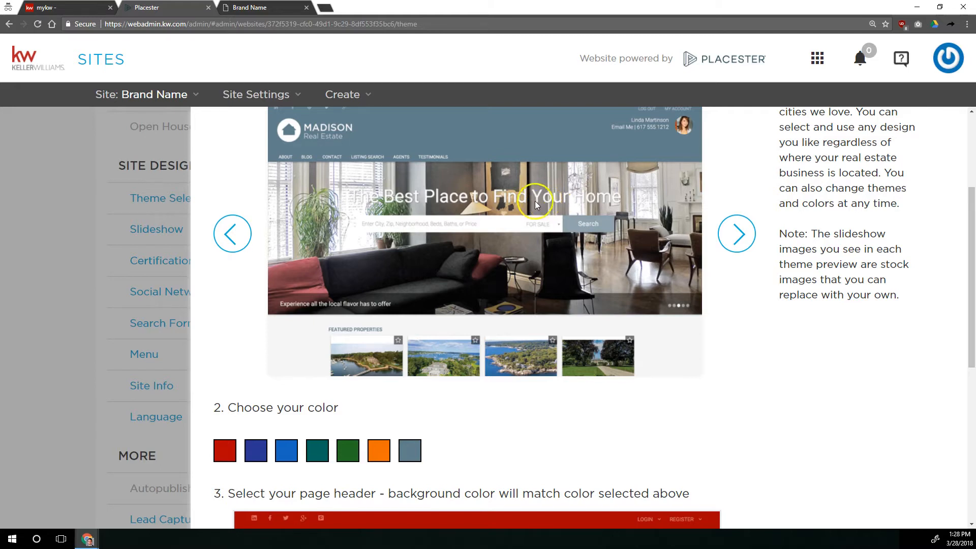
scroll(523, 256, "down", 6)
left_click_drag(243, 406, 268, 404)
left_click(300, 375)
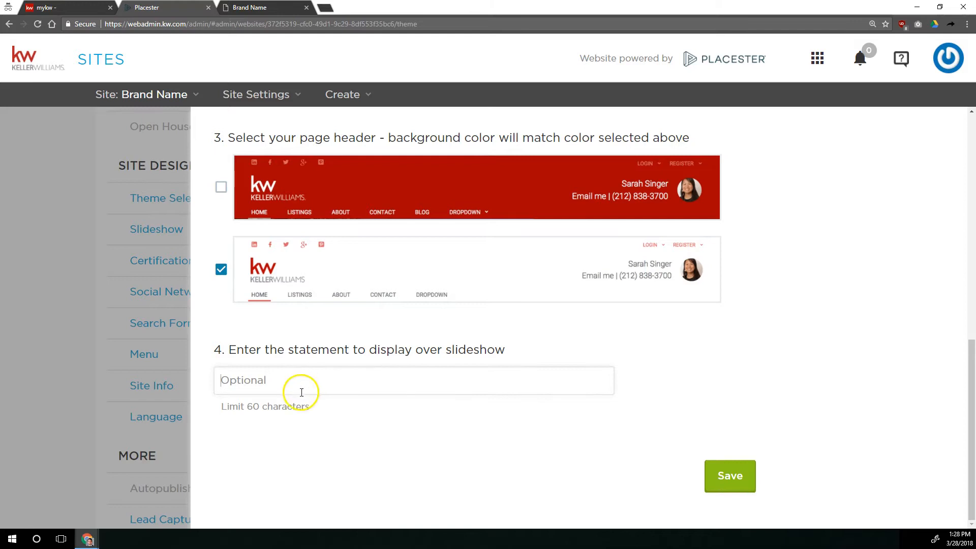
scroll(305, 394, "up", 6)
scroll(306, 392, "up", 2)
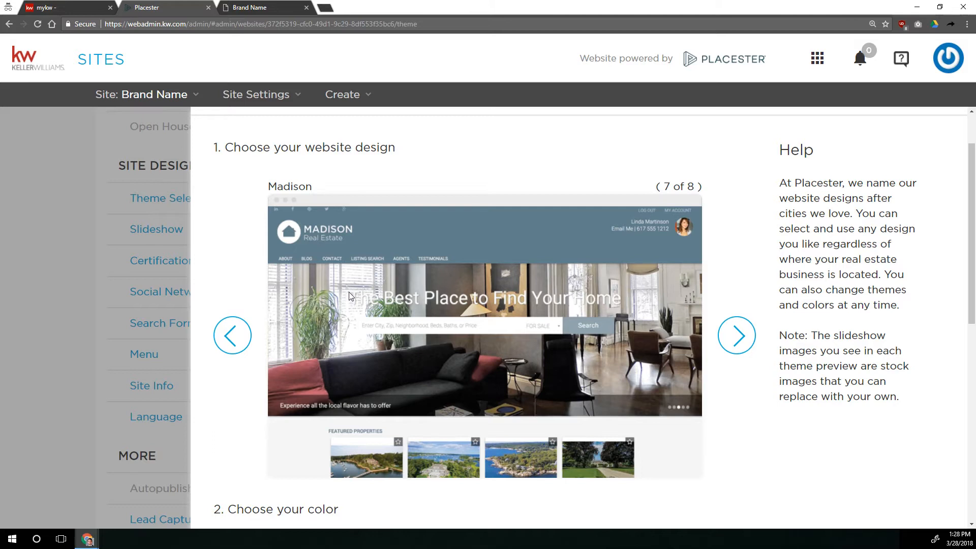
Enter "Your Home Search Starts Here!" as the statement over the slideshow and save the theme settings.
scroll(346, 389, "down", 9)
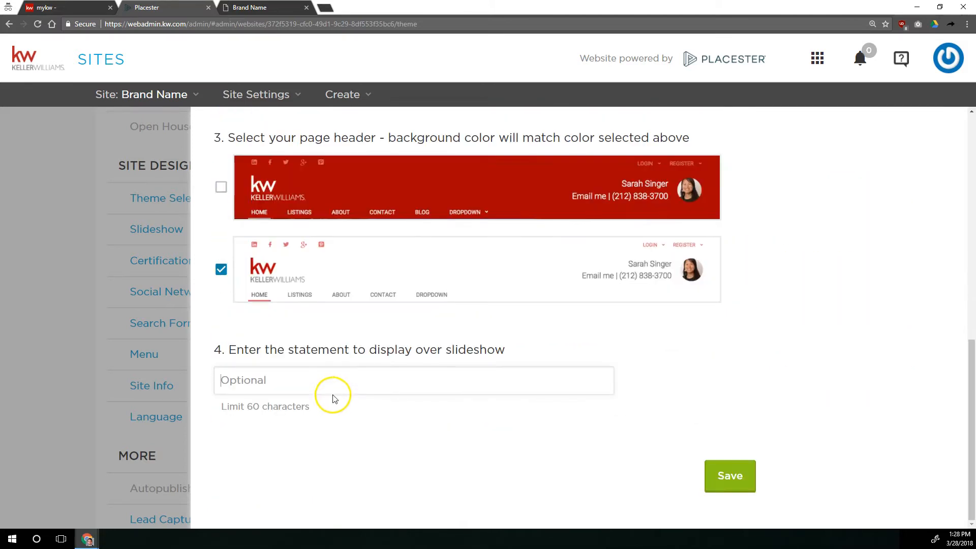
left_click(344, 390)
type("Your Home Search Starts Here!")
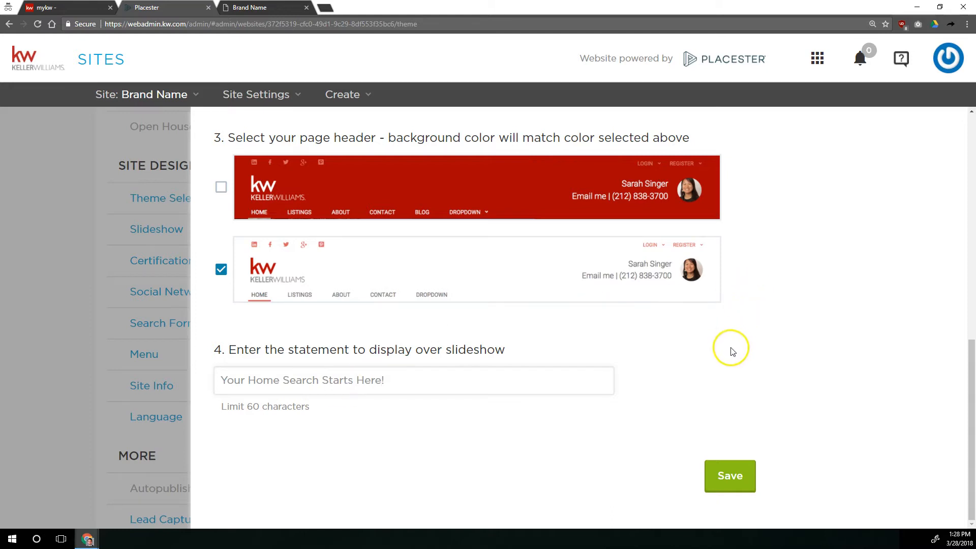
left_click(738, 478)
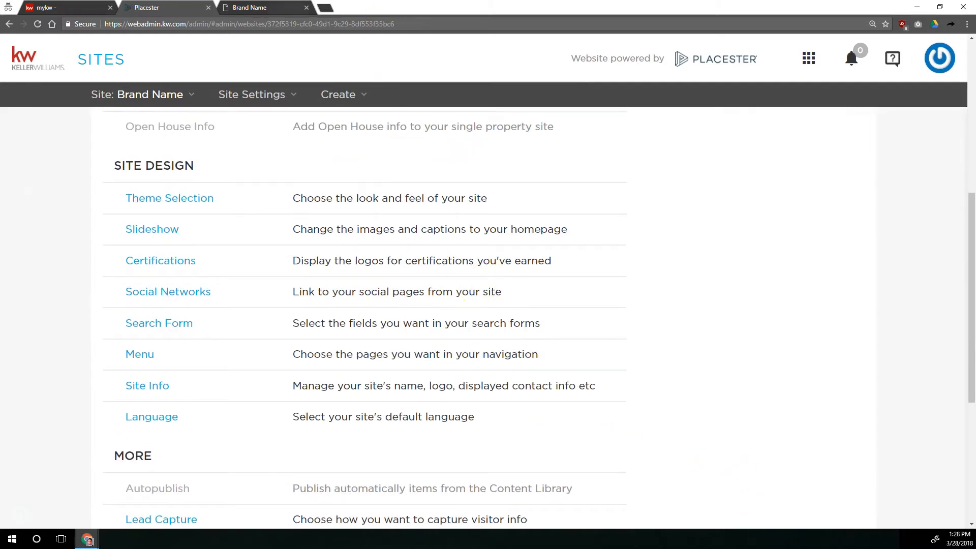
Reload the live website to check the homepage slideshow statement.
left_click(259, 8)
left_click(40, 26)
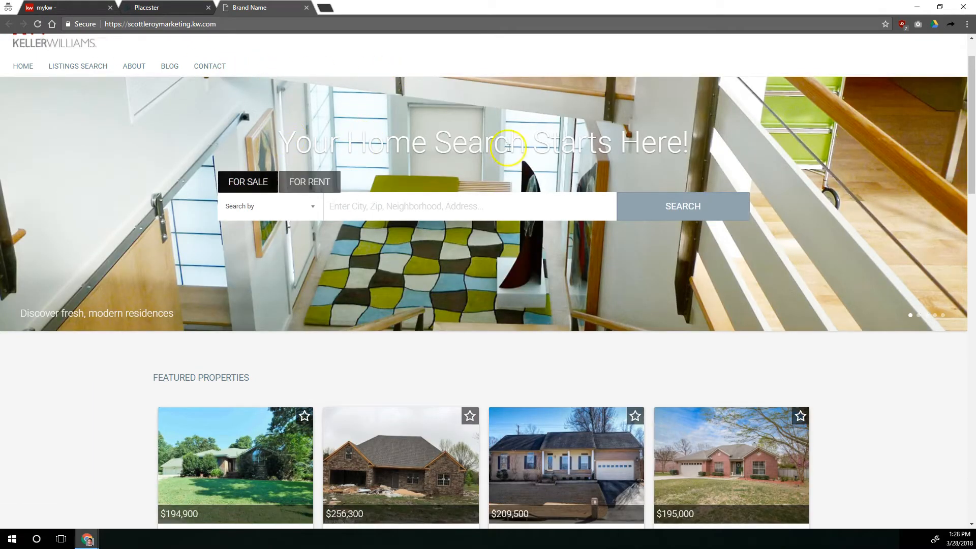
scroll(642, 172, "up", 1)
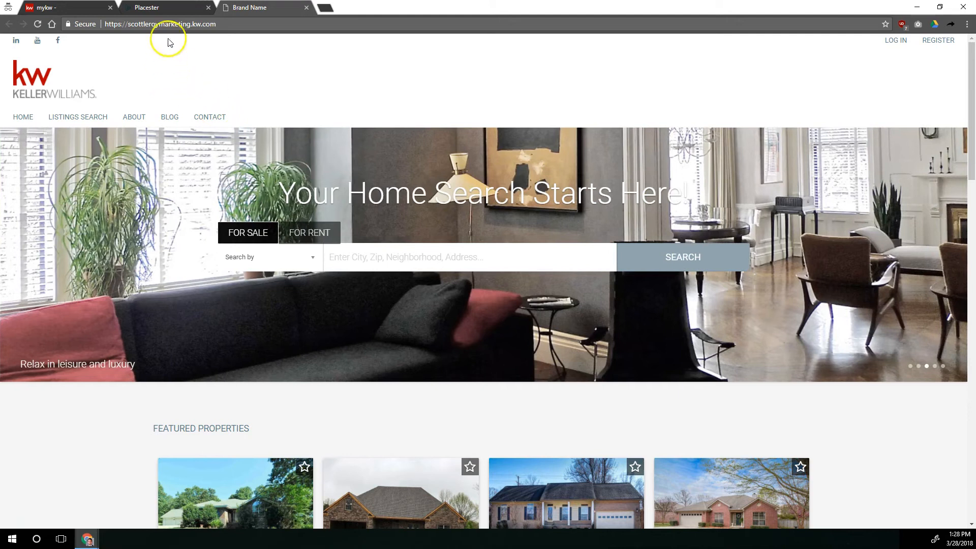
Open the homepage slideshow settings and compare them with the live site.
left_click(171, 7)
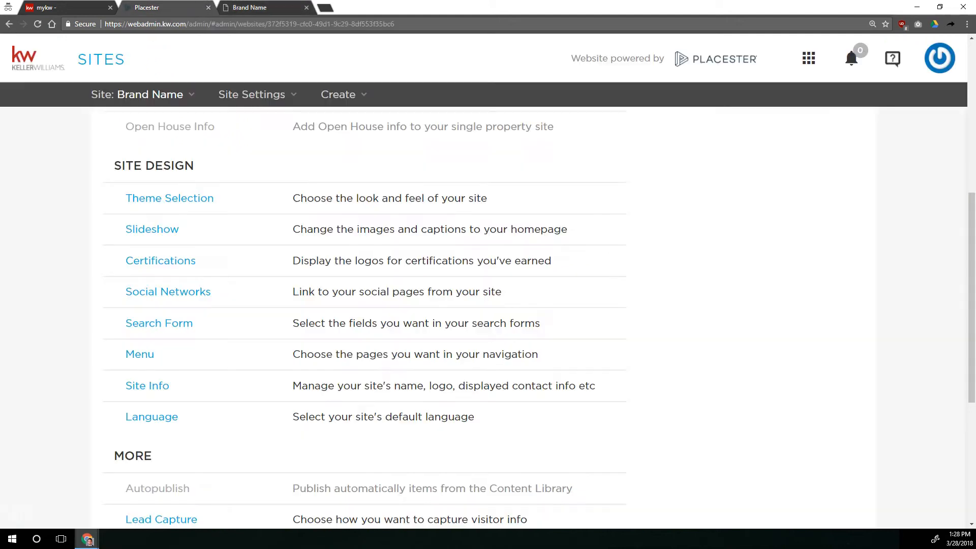
left_click(153, 235)
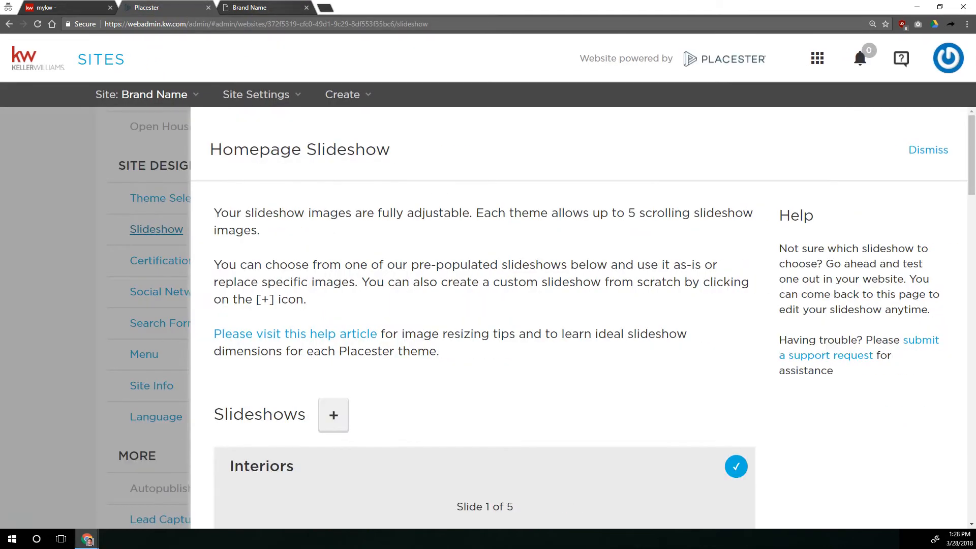
left_click(260, 7)
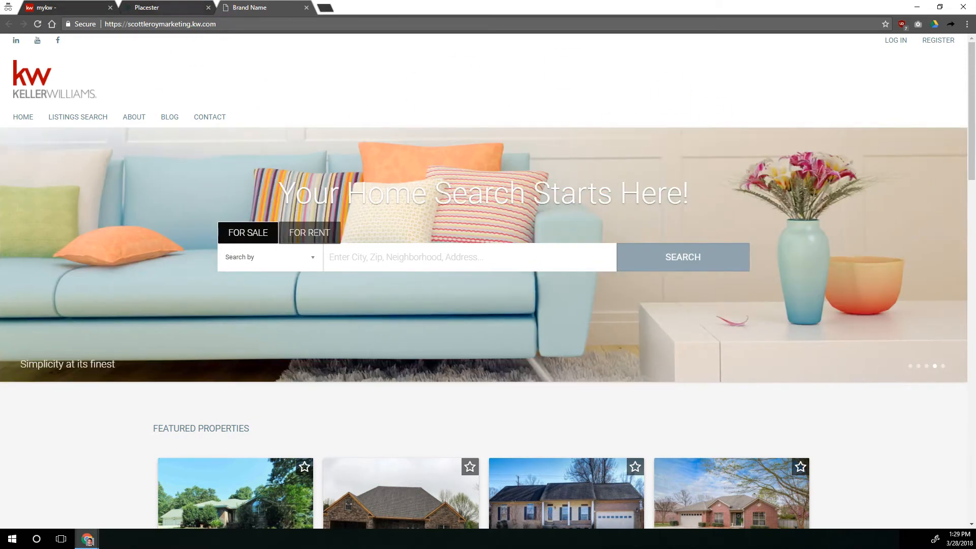
left_click(163, 7)
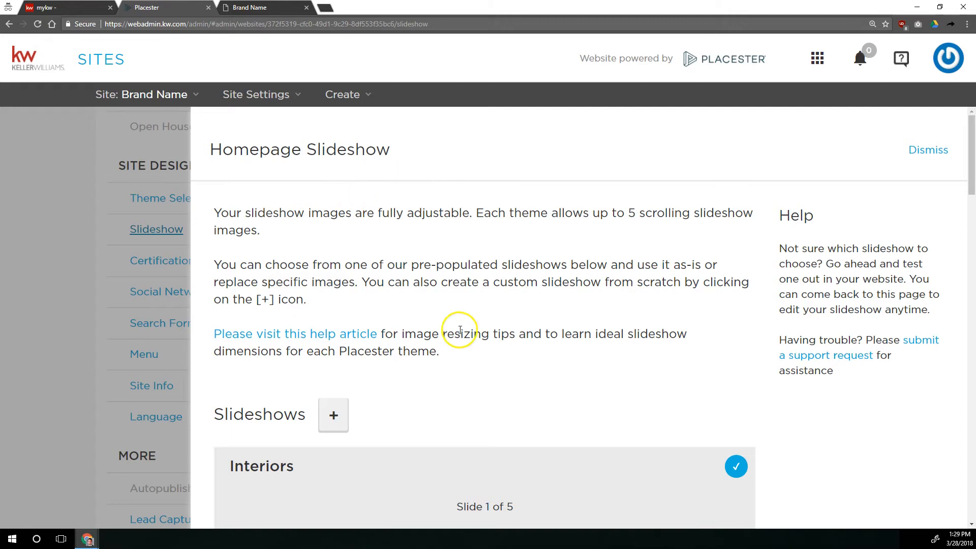
Browse the pre-populated slideshows, paging through the slides of each one.
scroll(461, 332, "down", 4)
scroll(461, 333, "down", 2)
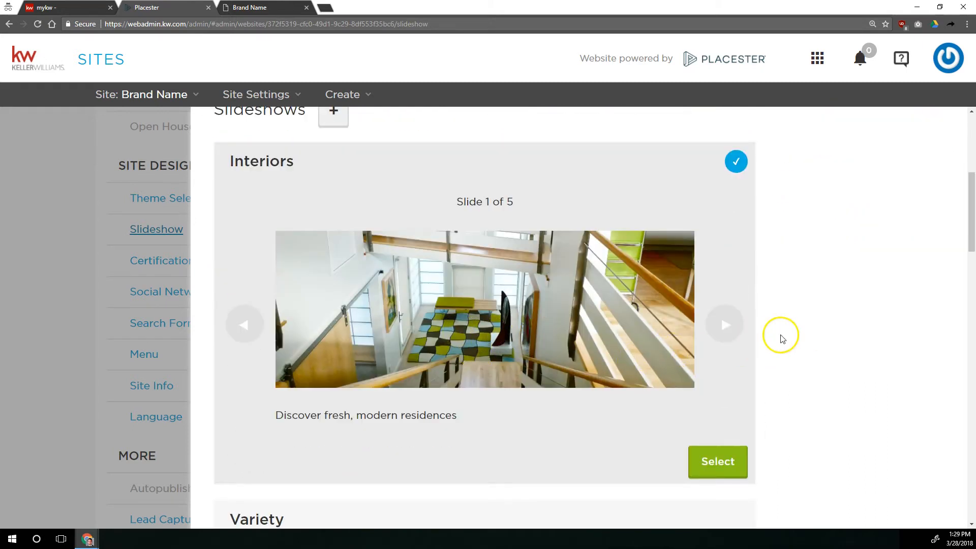
scroll(767, 331, "down", 8)
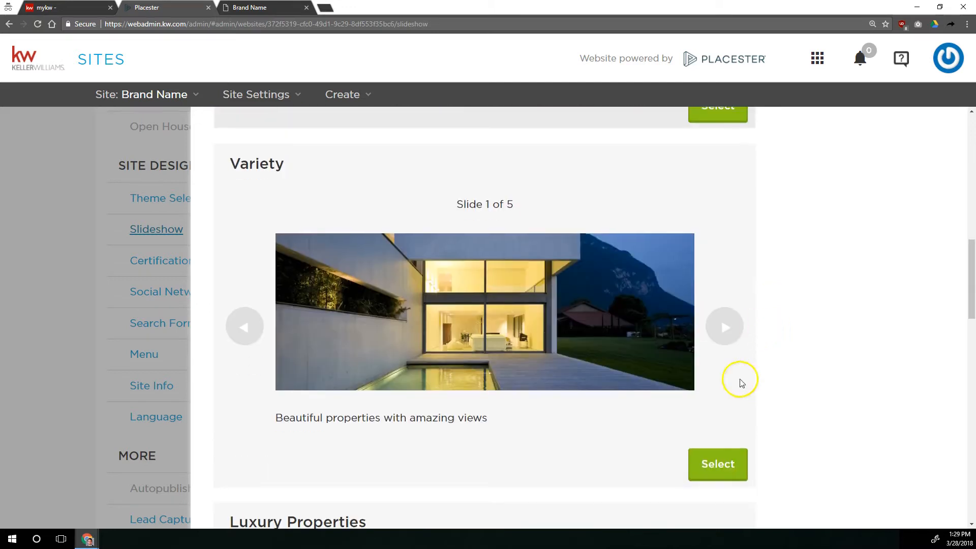
scroll(722, 376, "down", 8)
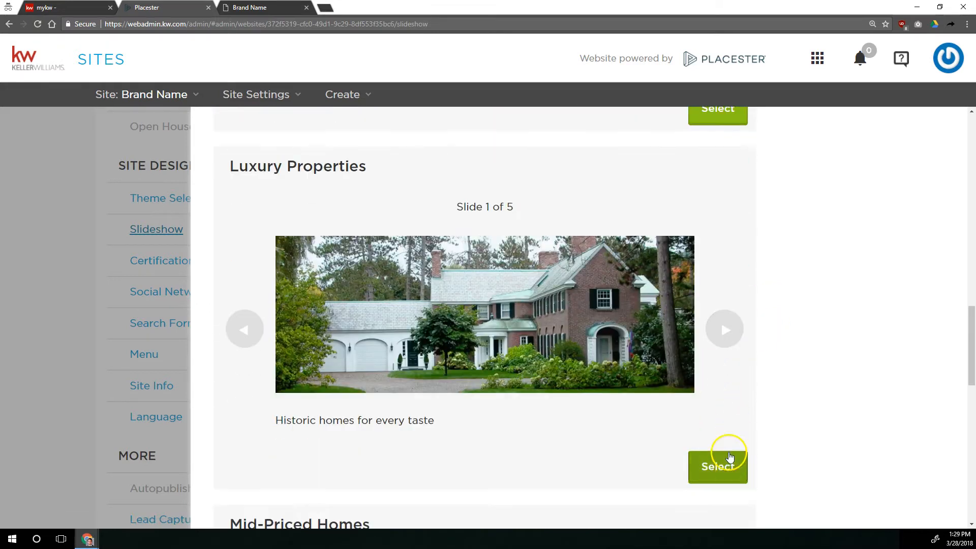
scroll(735, 326, "down", 3)
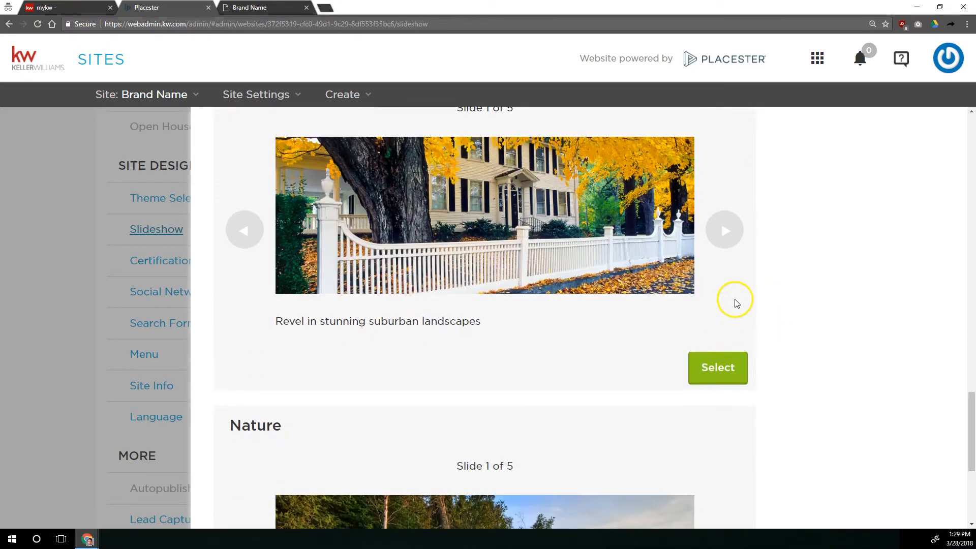
left_click(733, 228)
left_click(734, 229)
left_click(733, 228)
left_click(731, 229)
left_click(717, 230)
scroll(727, 251, "up", 3)
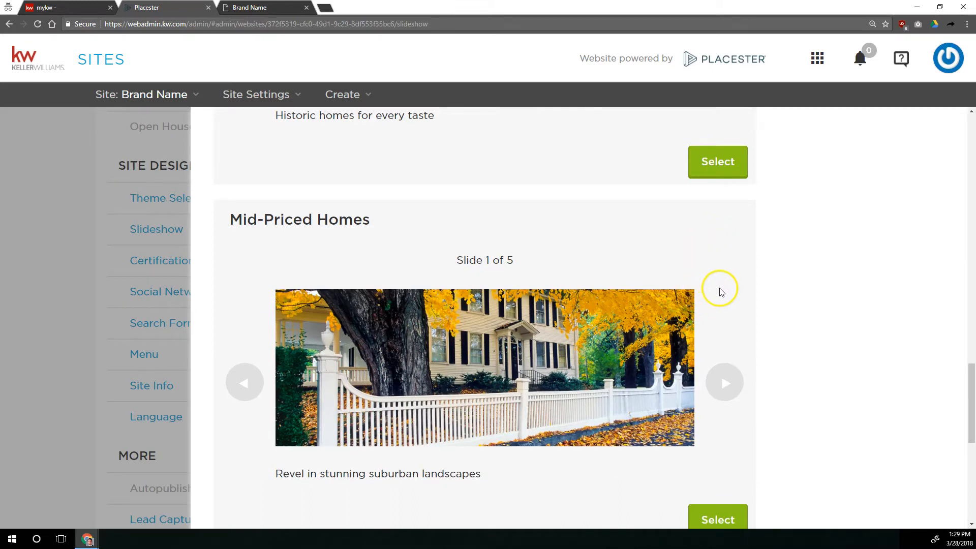
left_click(728, 387)
left_click(728, 386)
left_click(727, 386)
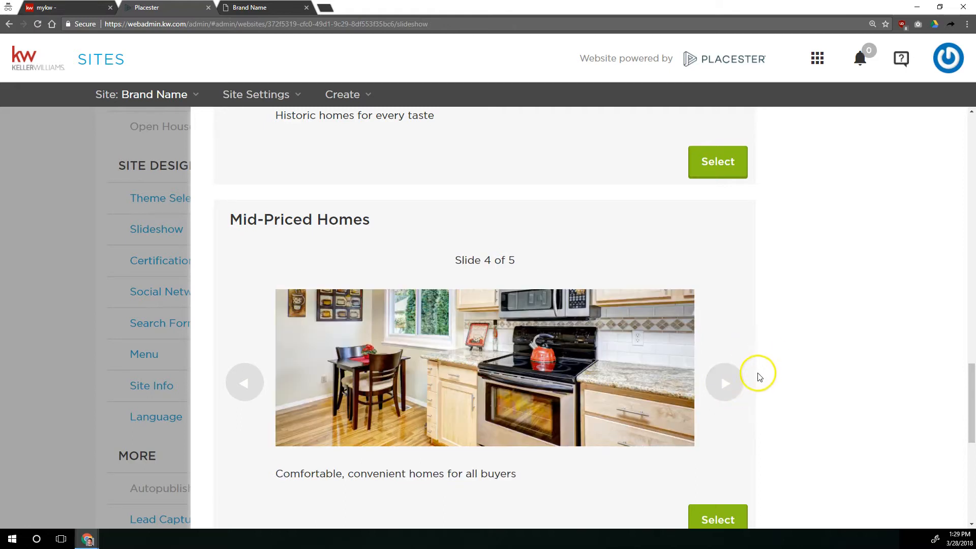
scroll(759, 372, "up", 15)
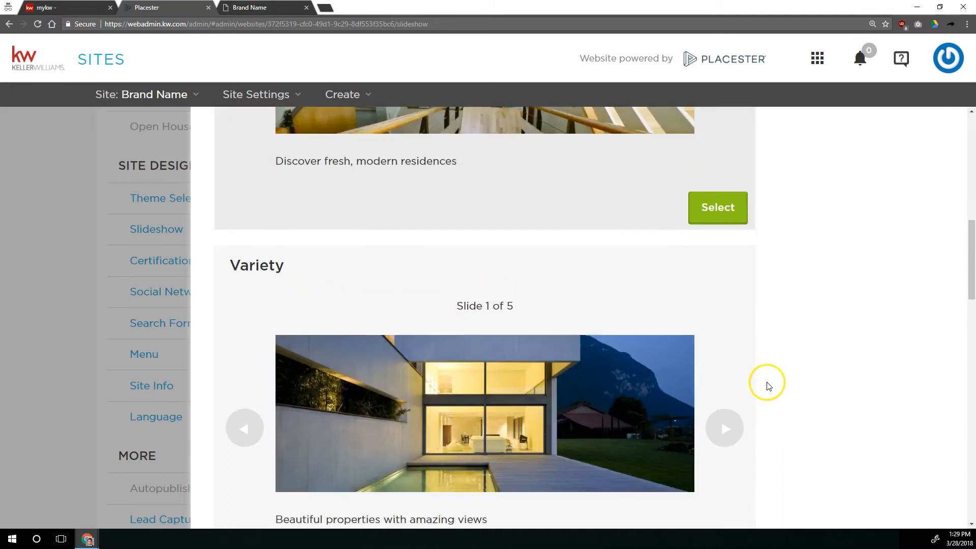
scroll(676, 359, "down", 15)
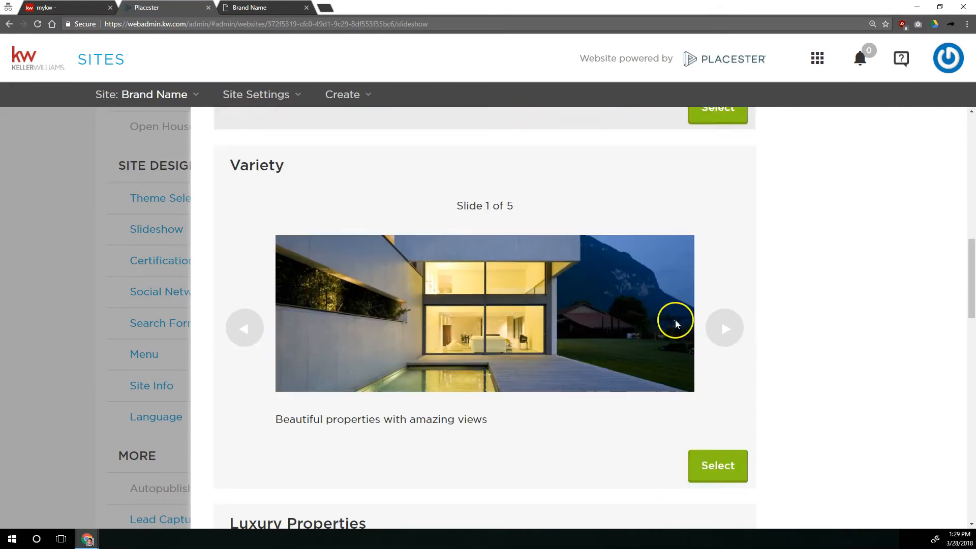
scroll(721, 322, "up", 10)
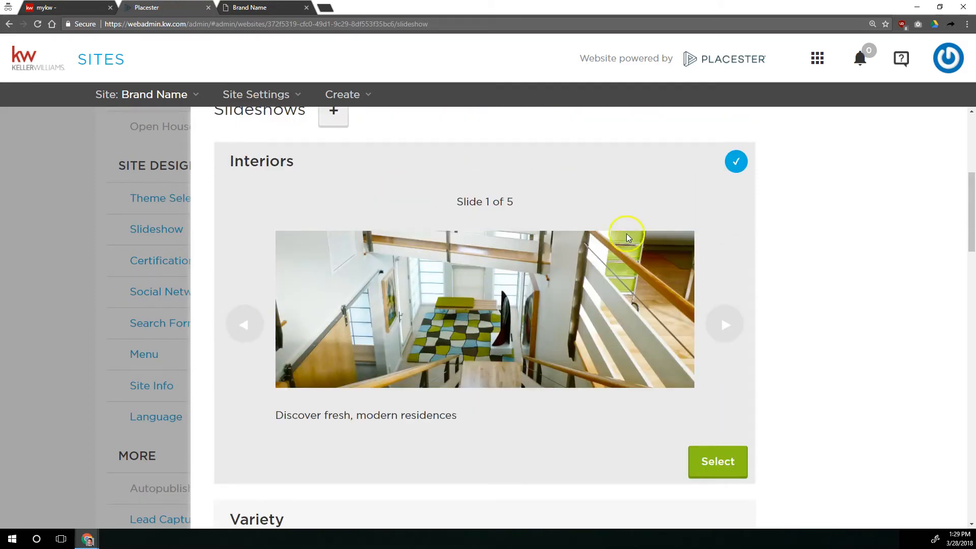
scroll(441, 261, "up", 4)
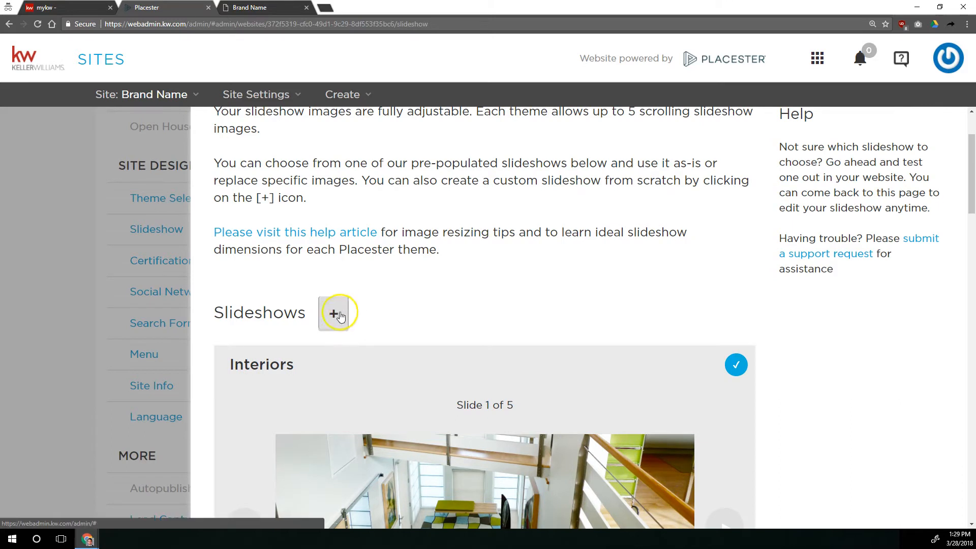
Open the selected Interiors slideshow's settings and review each slide's image, caption and link.
left_click(334, 314)
scroll(333, 319, "down", 6)
scroll(665, 428, "down", 3)
scroll(687, 420, "down", 2)
scroll(685, 417, "up", 7)
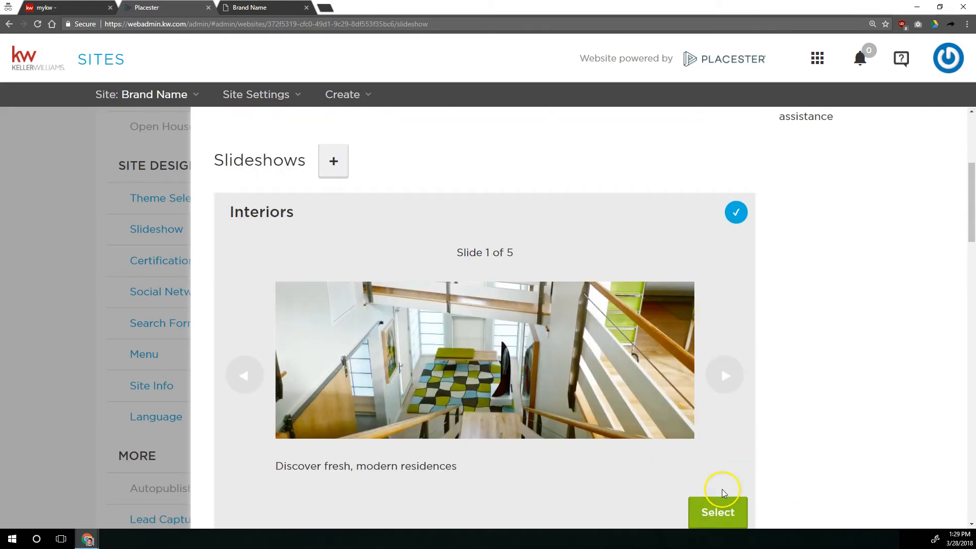
scroll(714, 490, "down", 1)
left_click(718, 457)
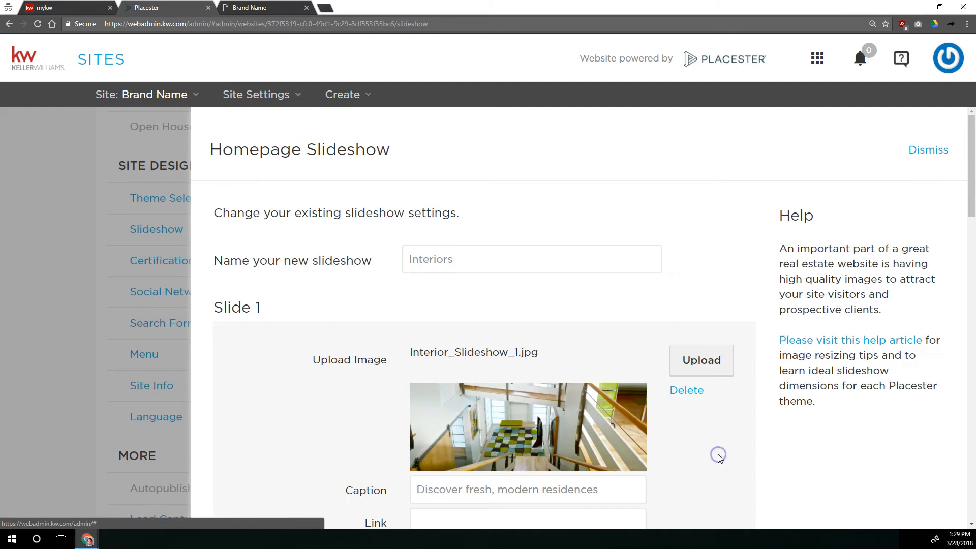
scroll(715, 371, "down", 4)
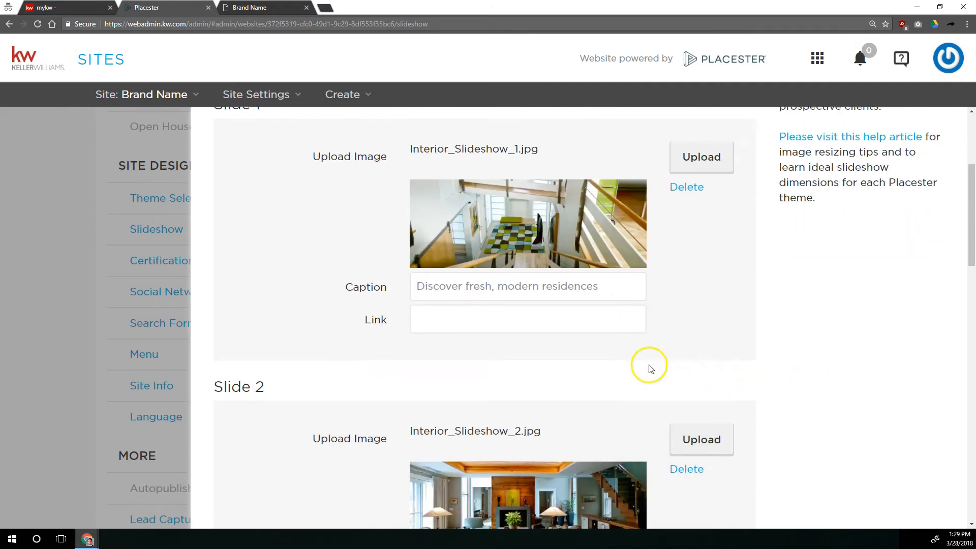
scroll(648, 368, "down", 3)
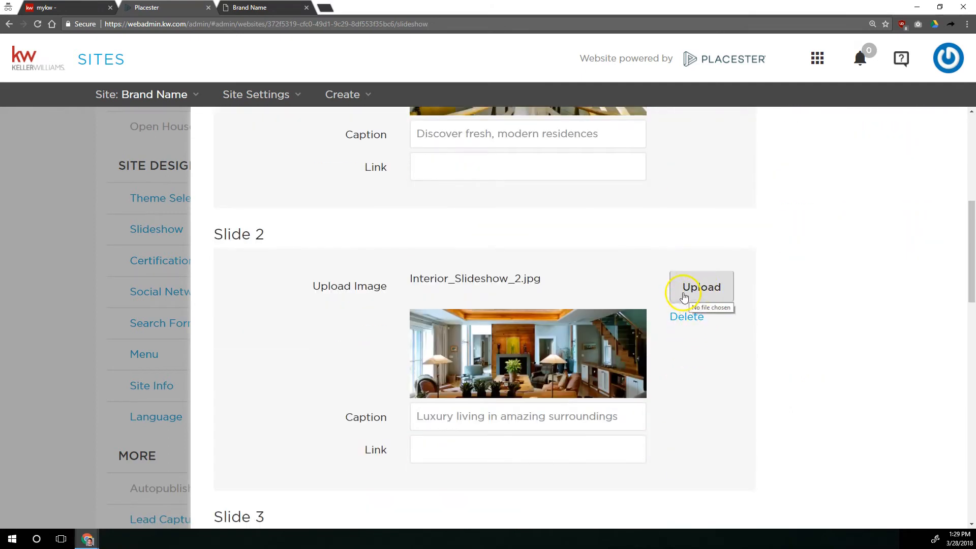
scroll(688, 402, "down", 5)
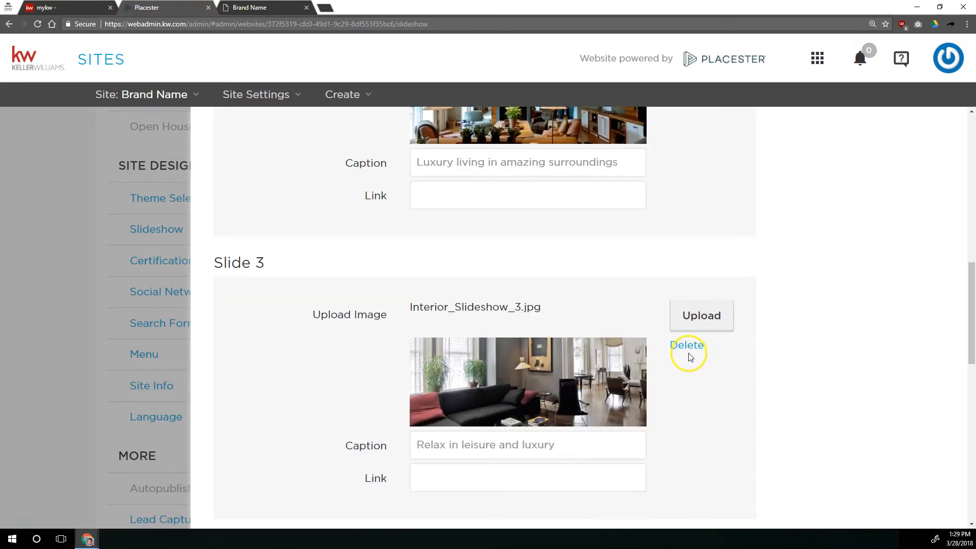
scroll(539, 327, "down", 3)
Compare a slide caption on the live homepage with the slideshow settings.
left_click_drag(574, 296, 384, 264)
left_click(249, 6)
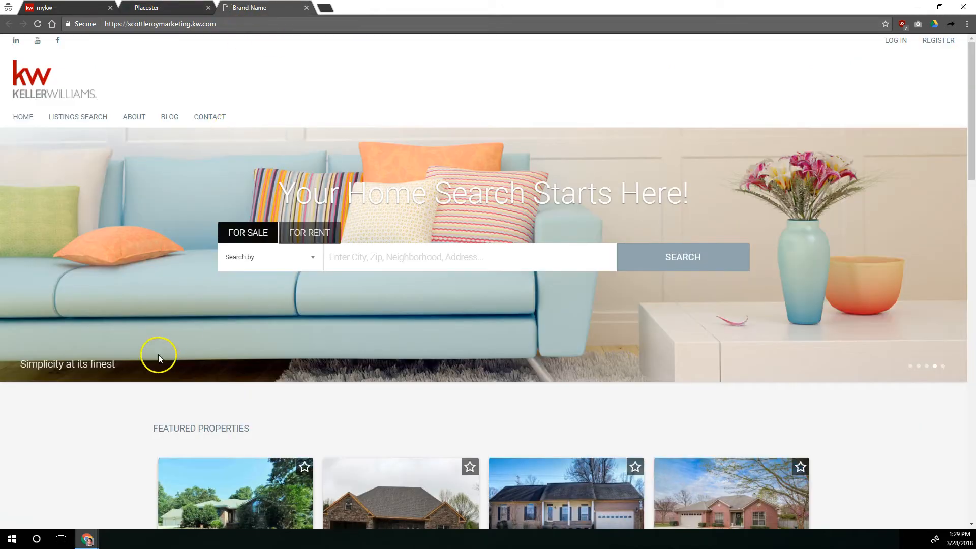
left_click_drag(118, 365, 21, 364)
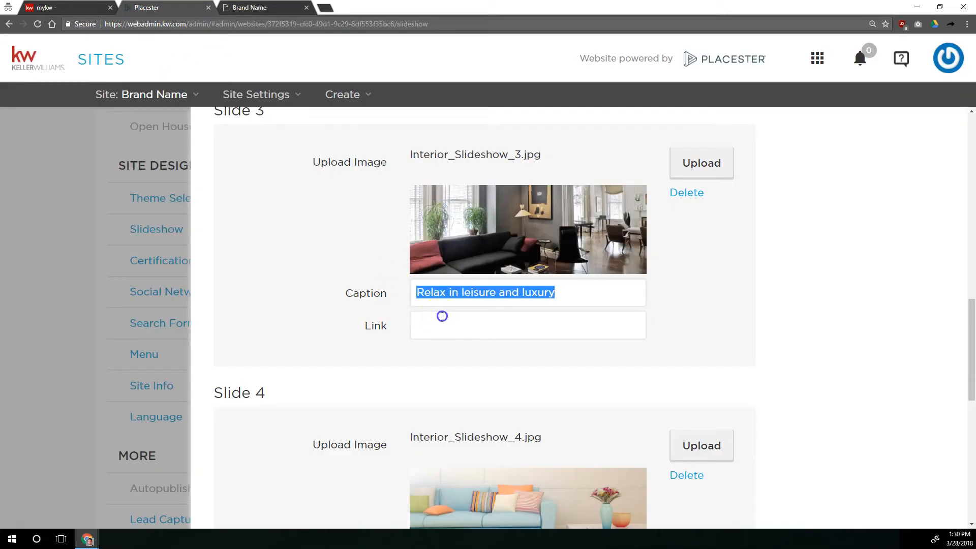
left_click(443, 316)
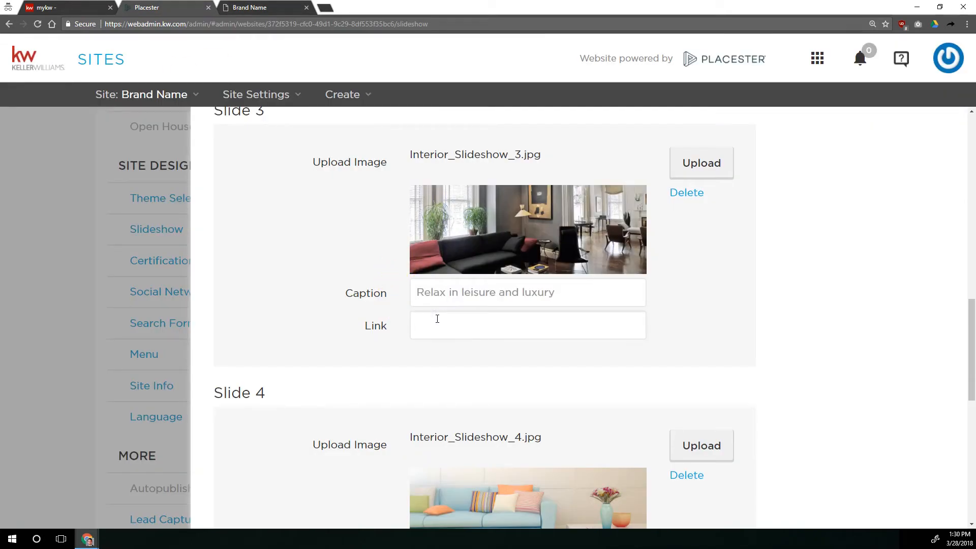
Dismiss the slideshow editor without changes and reopen the homepage slideshow list.
scroll(364, 386, "up", 10)
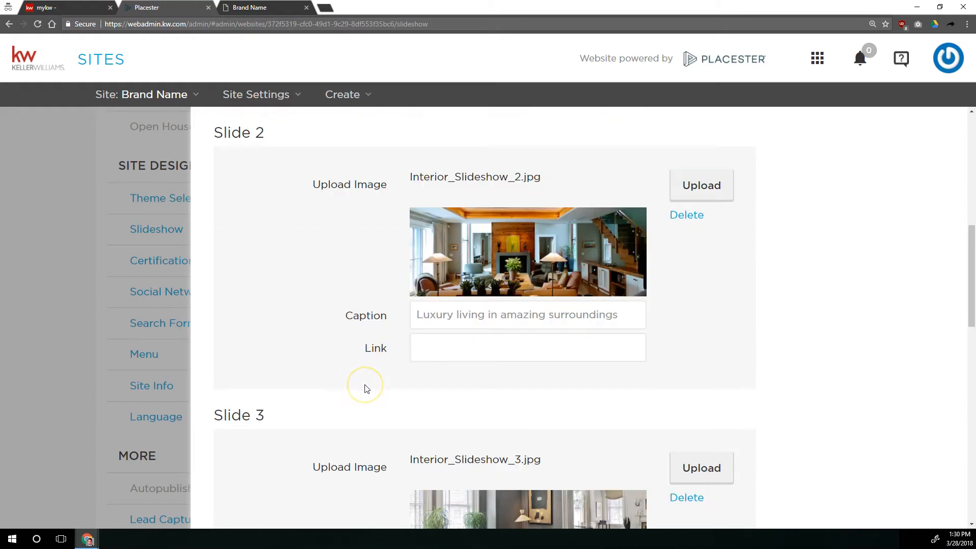
scroll(364, 386, "up", 3)
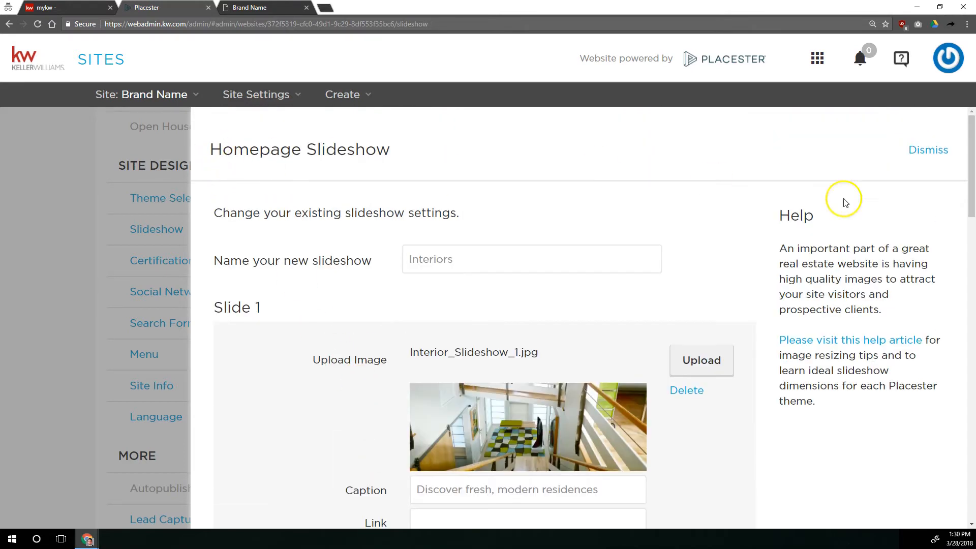
left_click(929, 152)
left_click(557, 297)
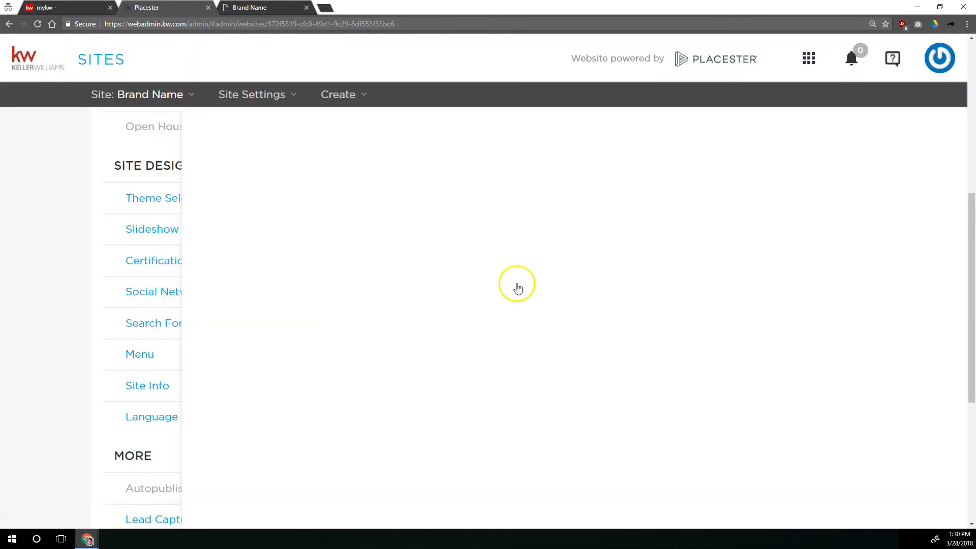
left_click(157, 233)
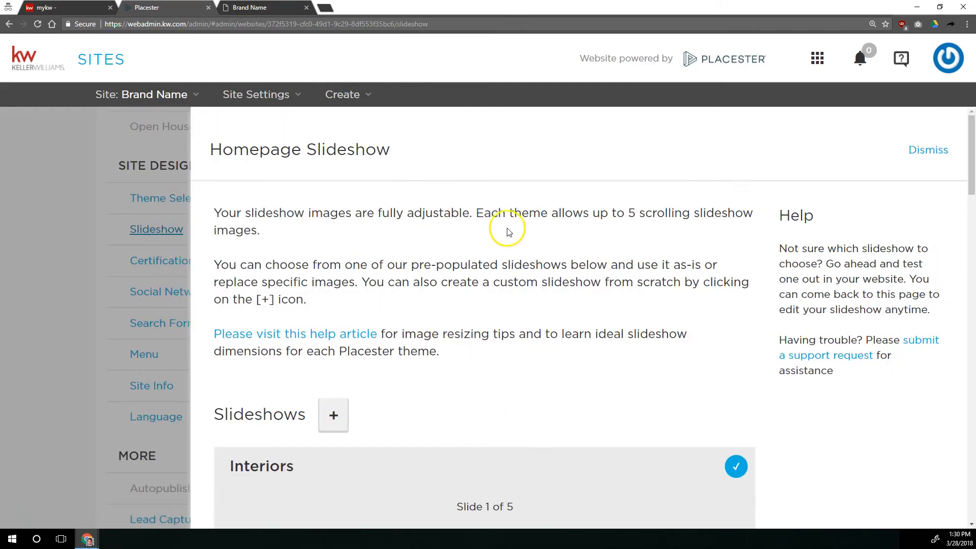
Open the help article on image resizing tips and ideal slideshow dimensions.
scroll(469, 235, "down", 4)
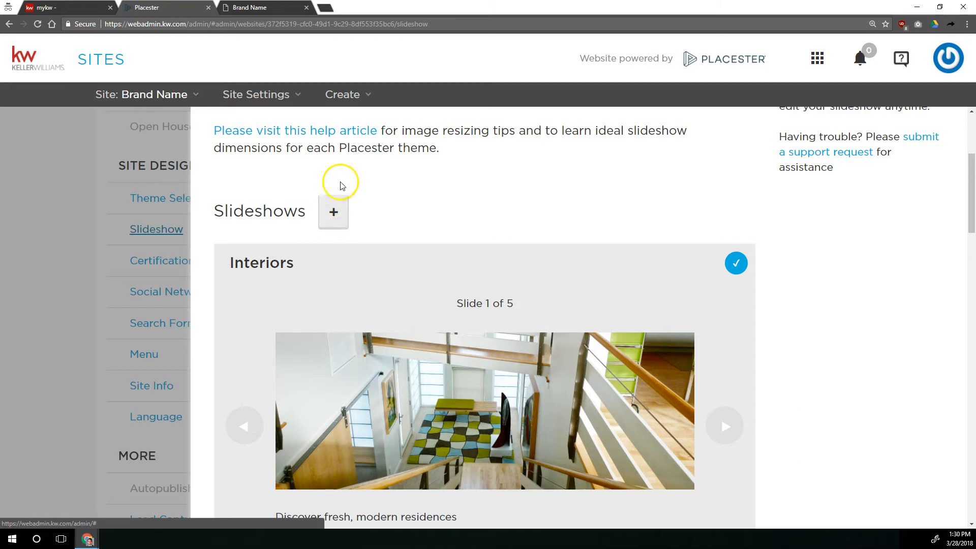
left_click_drag(212, 131, 383, 136)
left_click(411, 128)
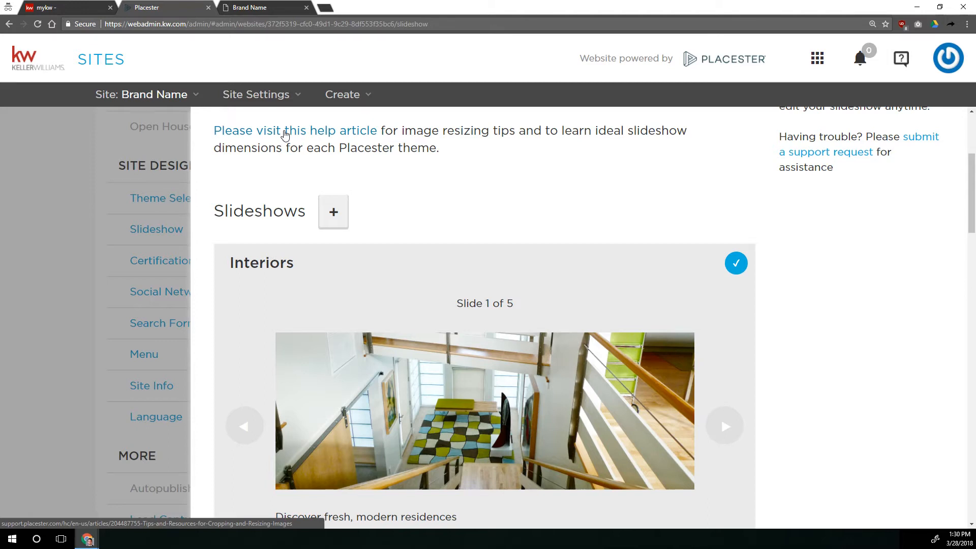
left_click(285, 134)
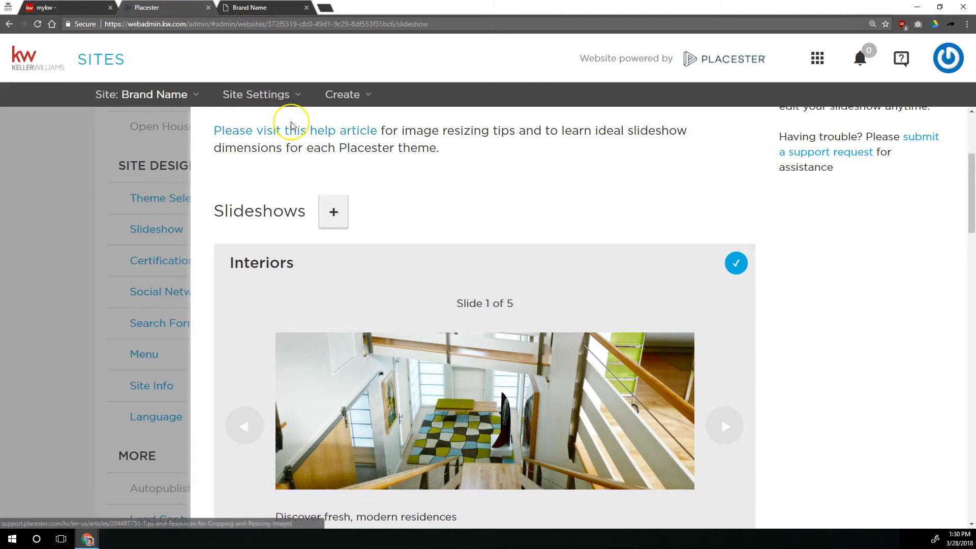
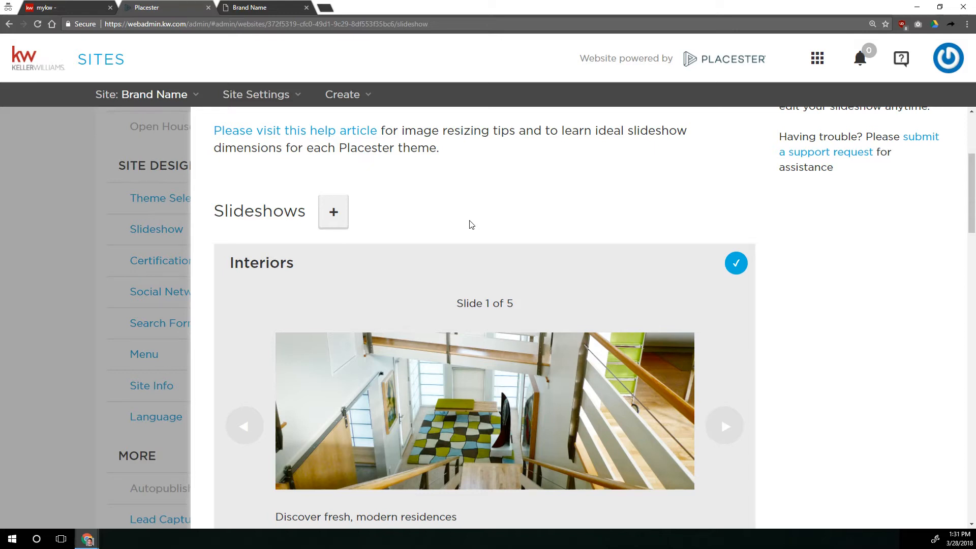
Add a new homepage slideshow and name it "Class Slideshow".
left_click(334, 214)
left_click(431, 257)
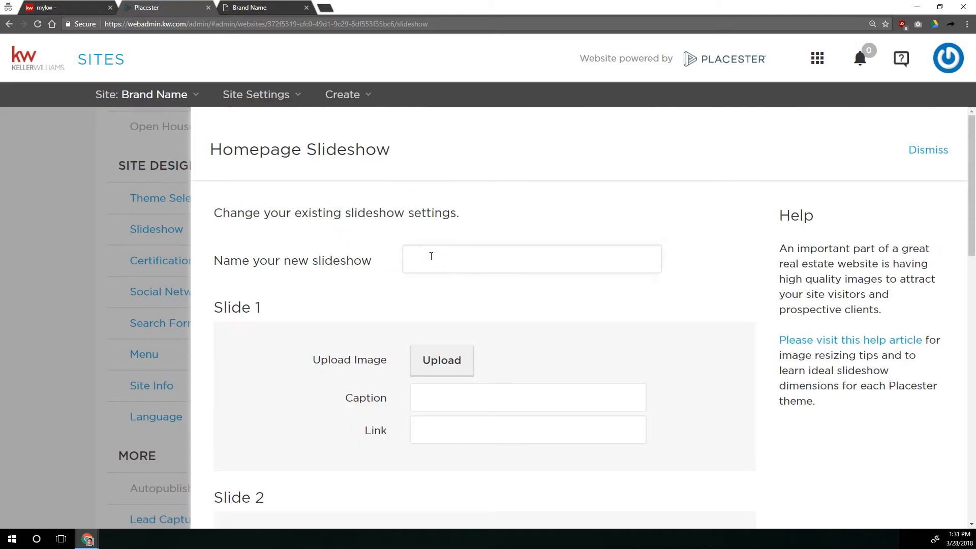
type("Class Slideshow")
Upload balloon-2921973_1920.jpg from the Website Class Images > Main Slideshow folder as Slide 1's image.
scroll(356, 283, "down", 9)
scroll(362, 288, "down", 7)
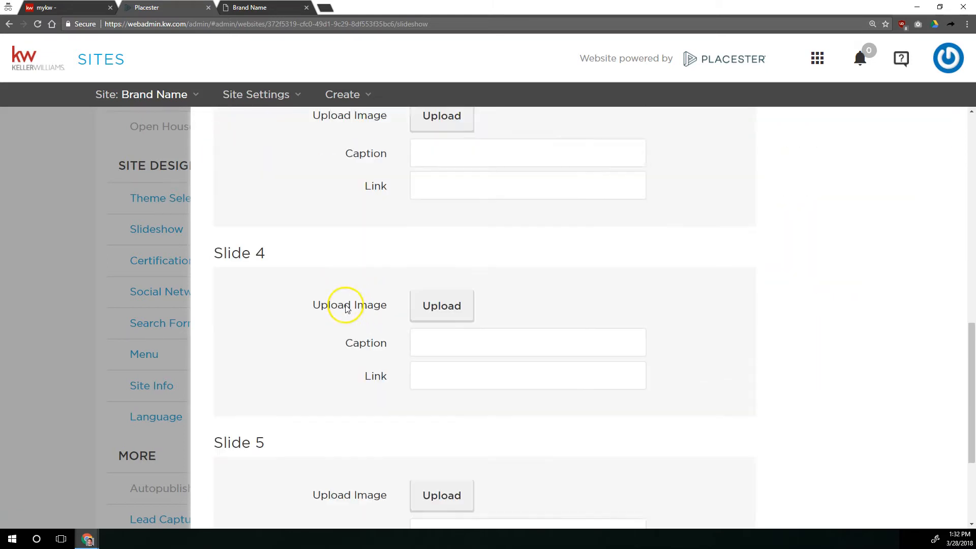
scroll(389, 315, "up", 3)
scroll(392, 318, "up", 11)
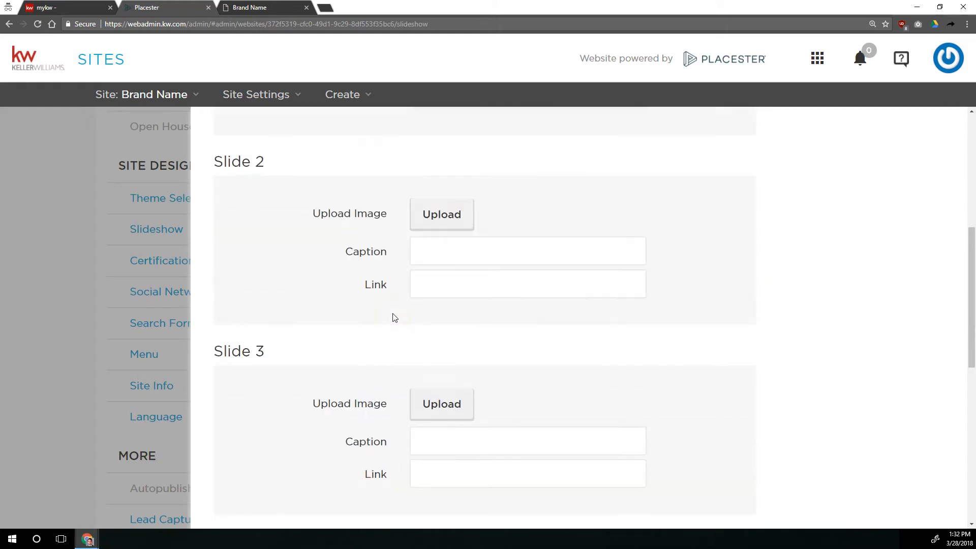
left_click(455, 284)
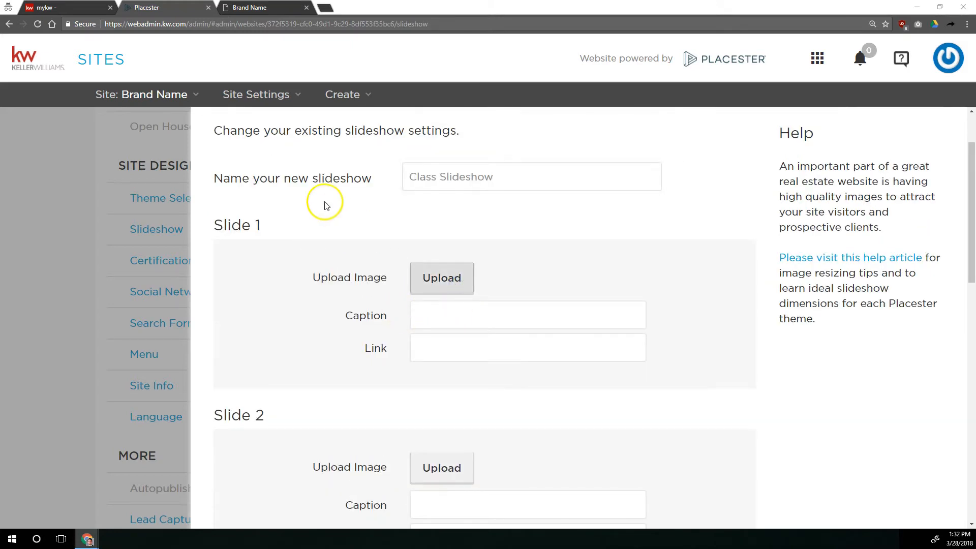
left_click(115, 58)
double_click(115, 57)
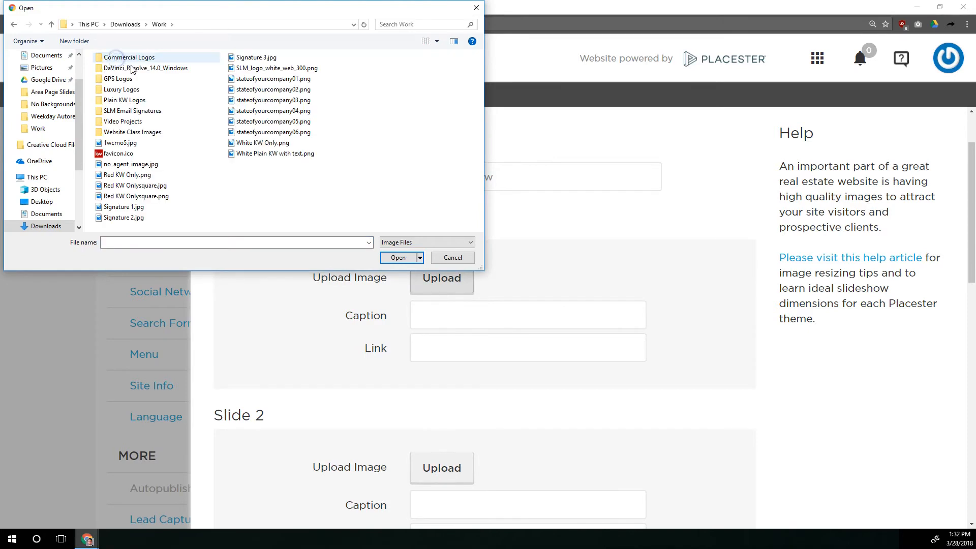
double_click(126, 122)
left_click(14, 24)
double_click(113, 133)
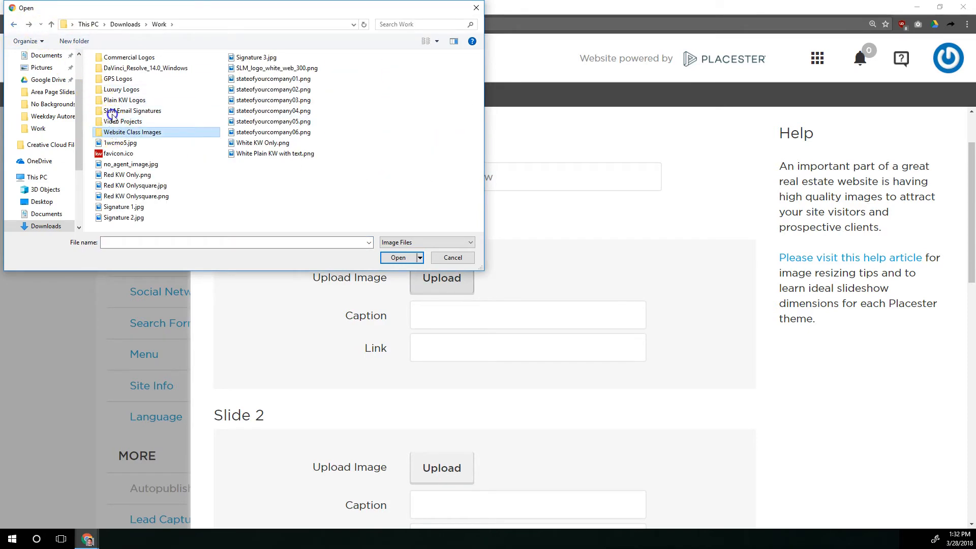
double_click(285, 84)
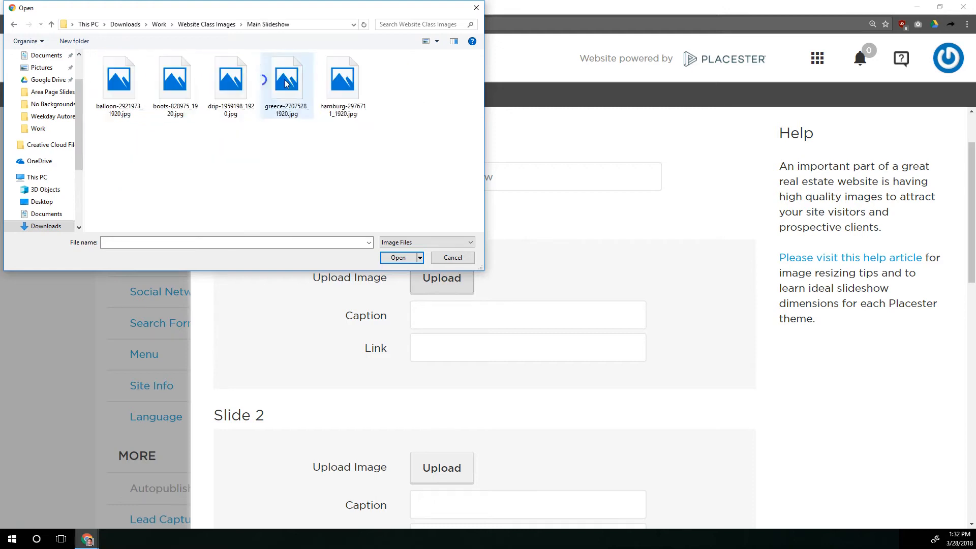
double_click(119, 81)
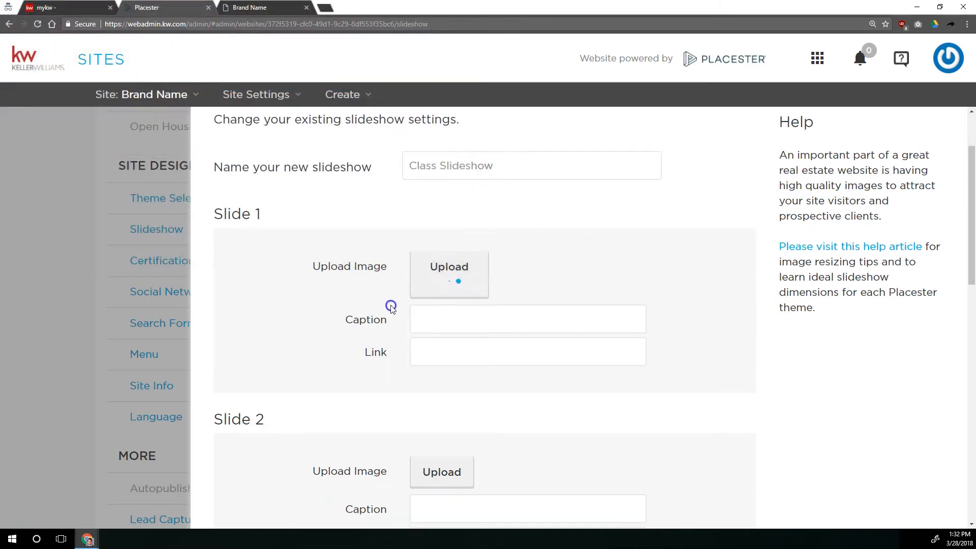
Upload boots-828975_1920.jpg as Slide 2's image and drip-1959198_1920.jpg as Slide 3's image.
scroll(444, 327, "down", 3)
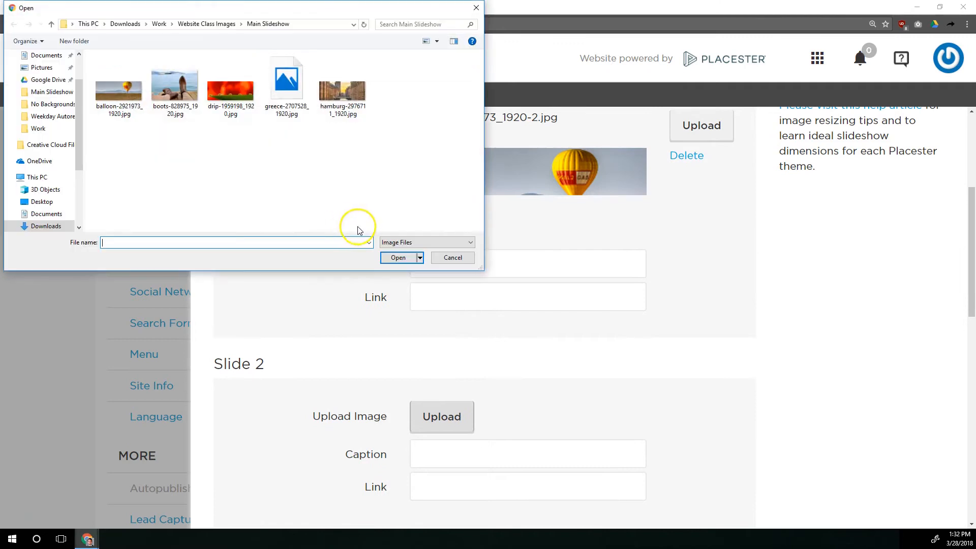
double_click(196, 100)
scroll(407, 365, "down", 1)
scroll(432, 396, "down", 3)
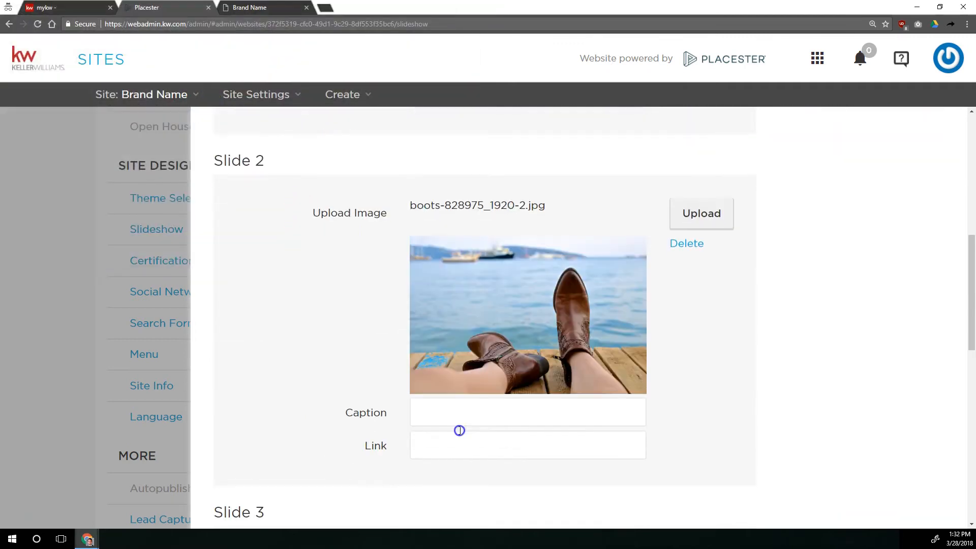
scroll(453, 402, "down", 4)
left_click(446, 315)
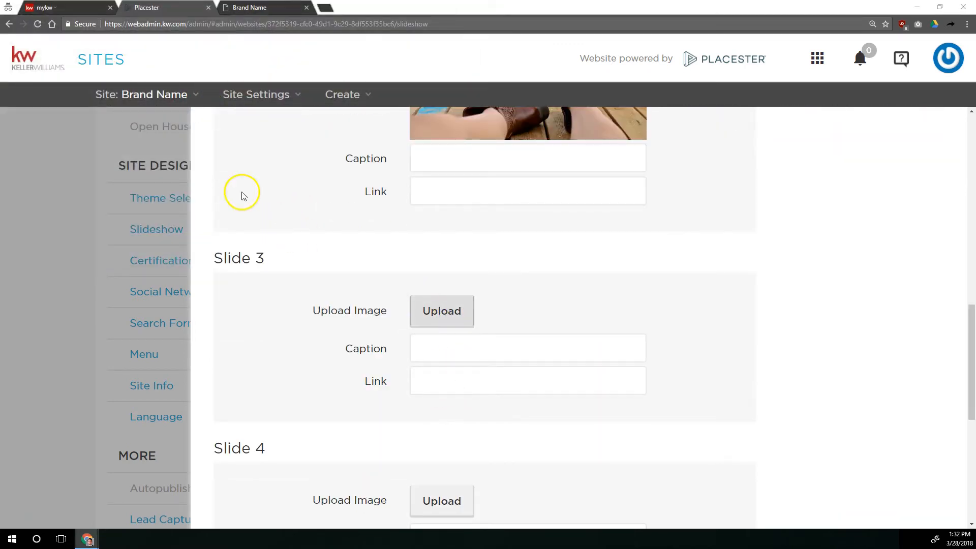
left_click(230, 89)
double_click(230, 90)
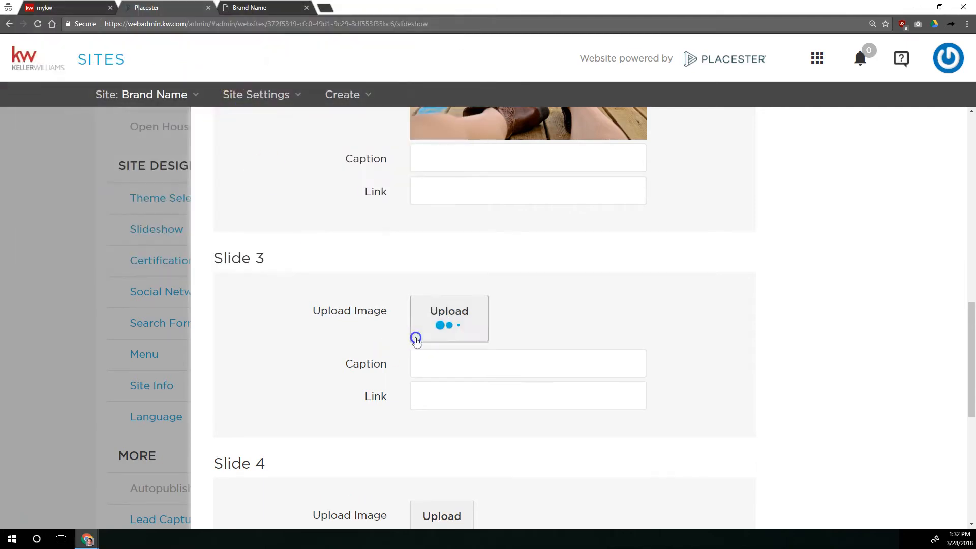
Upload greece-2707528_1920.jpg as Slide 4's image and hamburg-2976711_1920.jpg as Slide 5's image.
scroll(391, 325, "down", 4)
left_click(441, 335)
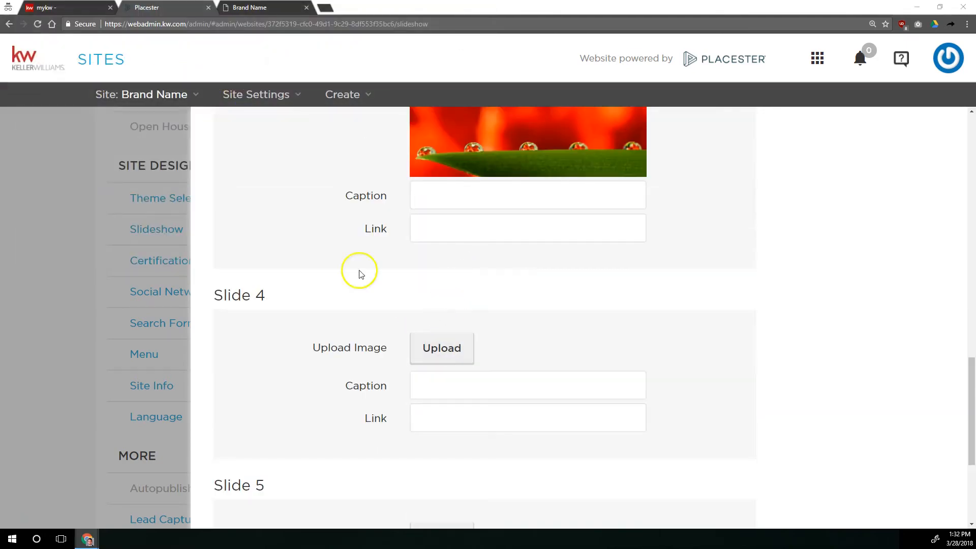
left_click(290, 74)
double_click(291, 75)
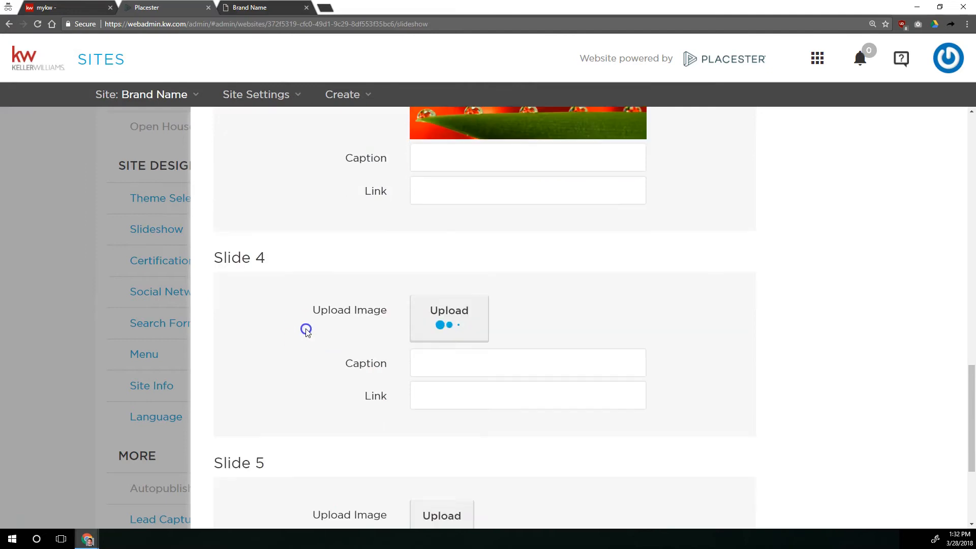
scroll(442, 323, "down", 4)
scroll(436, 382, "down", 6)
left_click(437, 368)
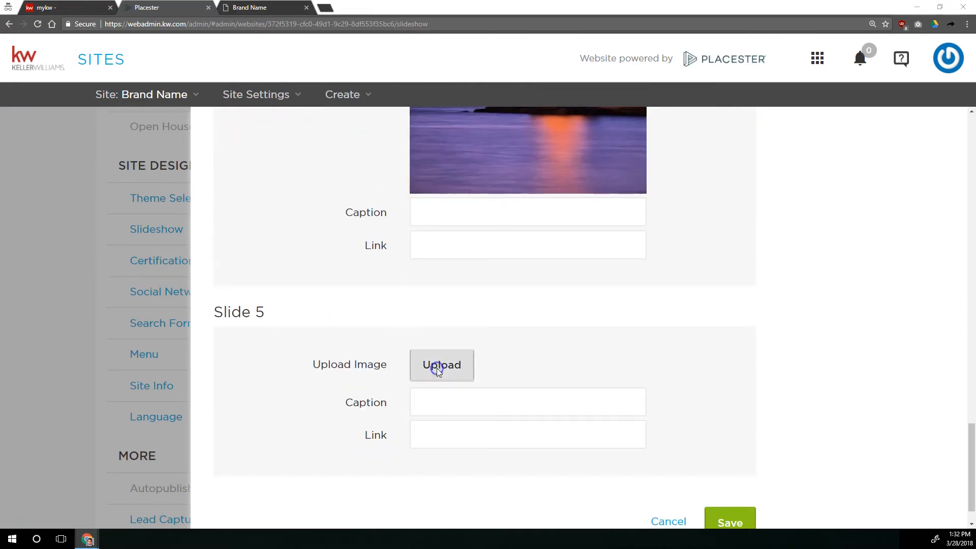
left_click(287, 86)
double_click(320, 87)
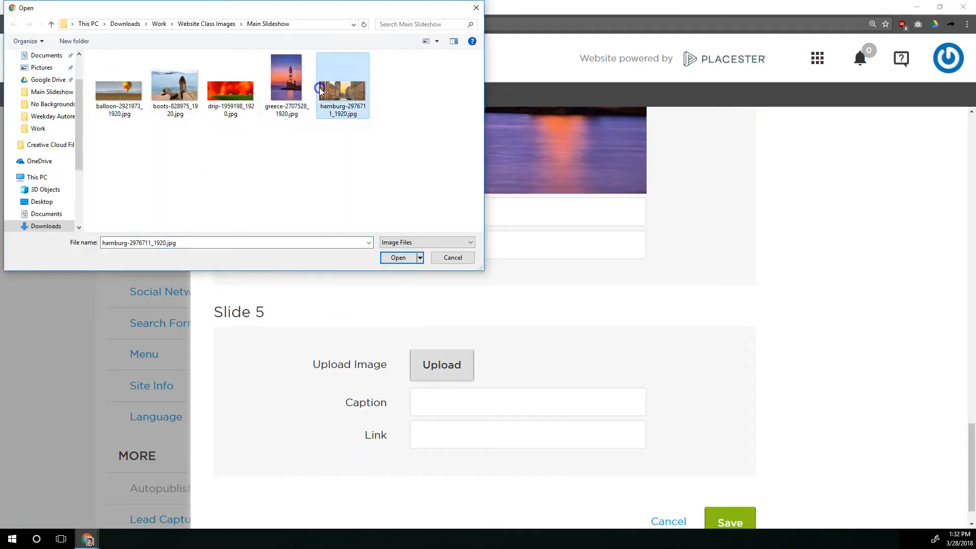
Review the uploaded slide images and compare them with the live homepage slideshow.
scroll(290, 284, "up", 15)
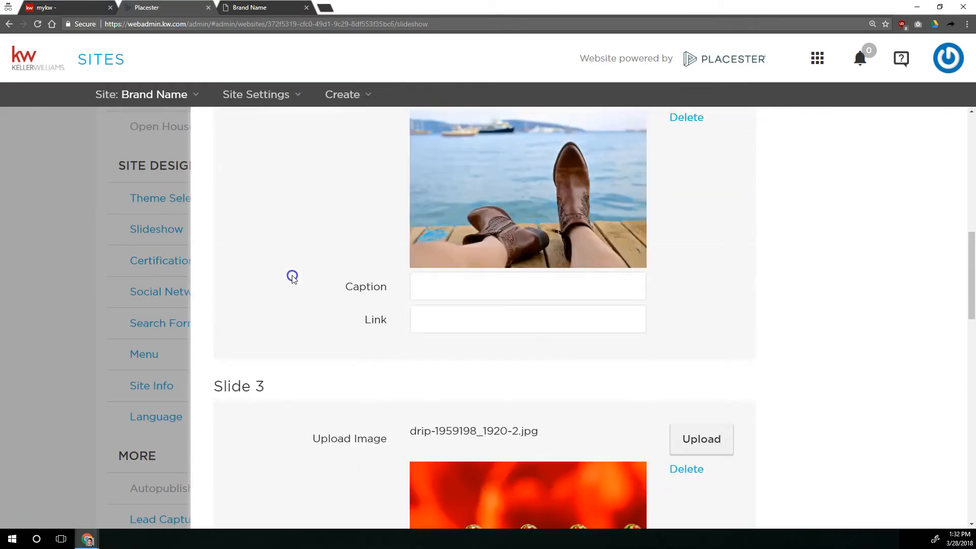
scroll(295, 271, "down", 15)
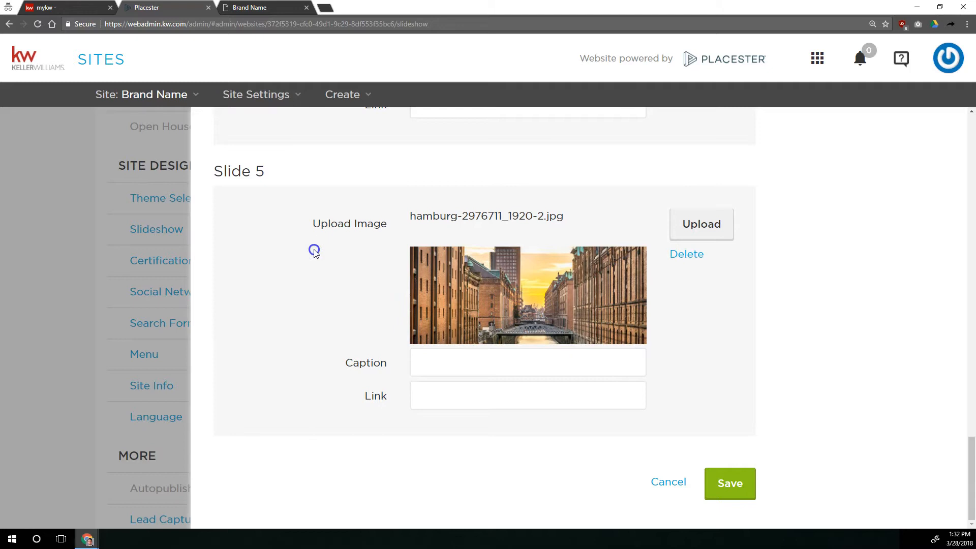
scroll(298, 257, "up", 10)
scroll(296, 257, "up", 12)
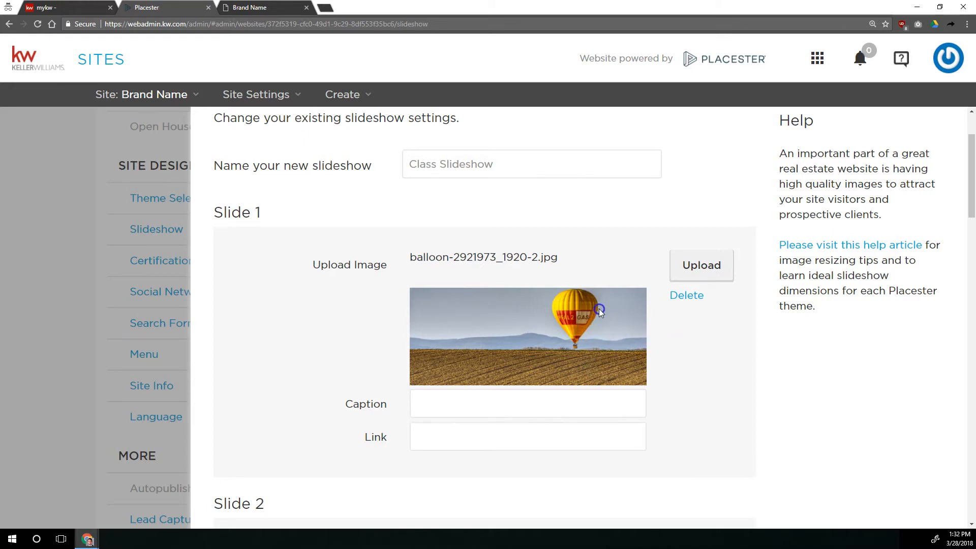
scroll(676, 331, "down", 6)
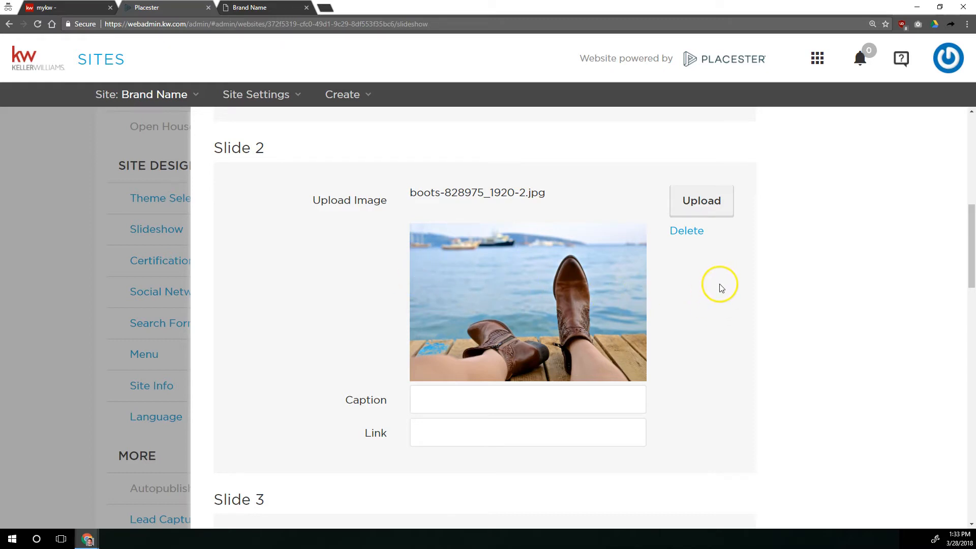
scroll(722, 282, "down", 6)
scroll(720, 287, "up", 15)
left_click(288, 7)
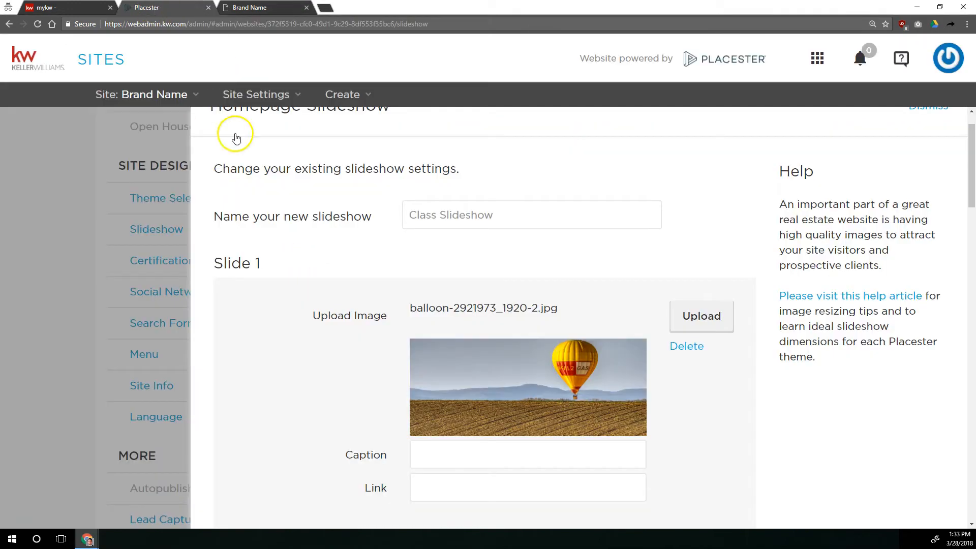
key("ctrl+Tab")
Set Slide 1's caption to "Test Caption" and glance at the live homepage.
scroll(432, 376, "down", 1)
left_click(449, 398)
type("Test Caption")
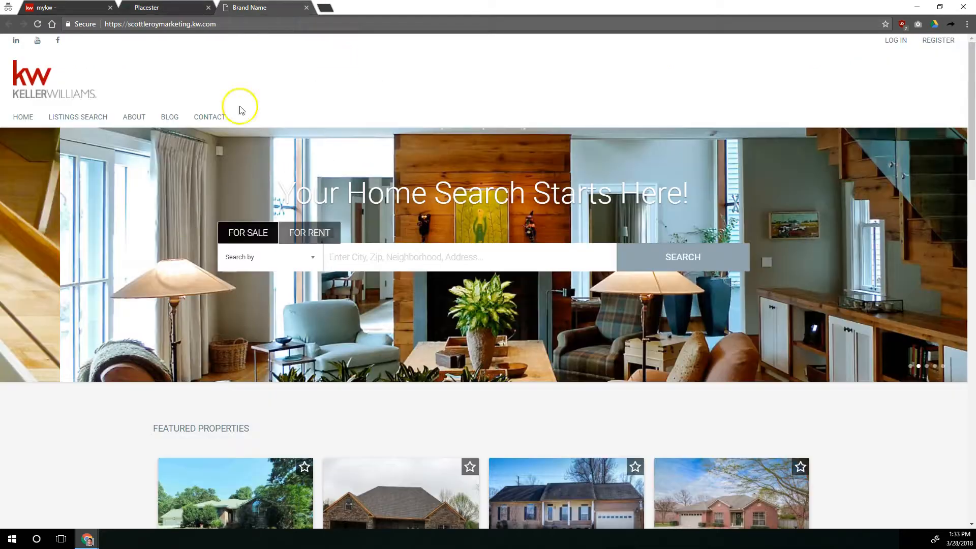
left_click(282, 8)
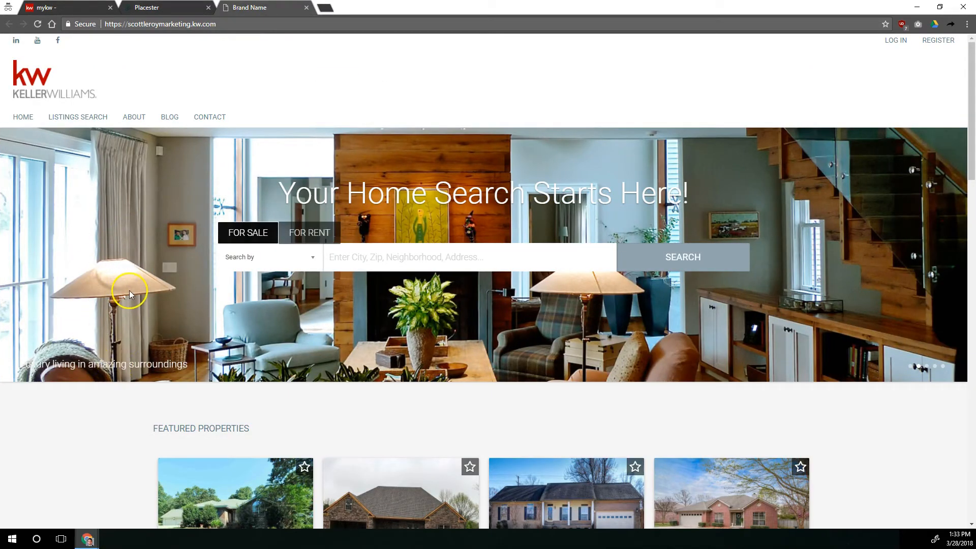
left_click(157, 8)
left_click(469, 430)
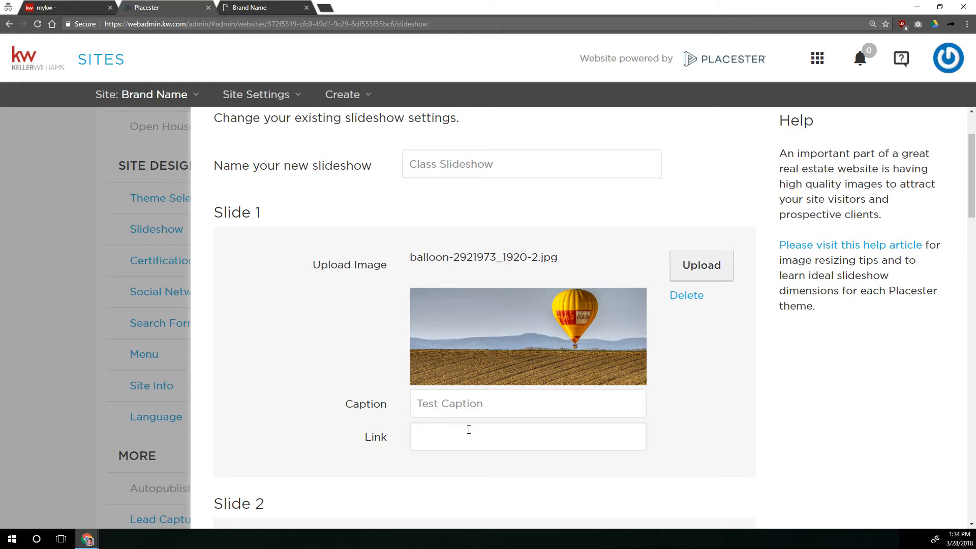
type("?/")
key("BackSpace")
key("BackSpace")
type(":")
key("BackSpace")
key("BackSpace")
key("BackSpace")
key("BackSpace")
key("BackSpace")
key("BackSpace")
type("http://scottleroymarketing.com")
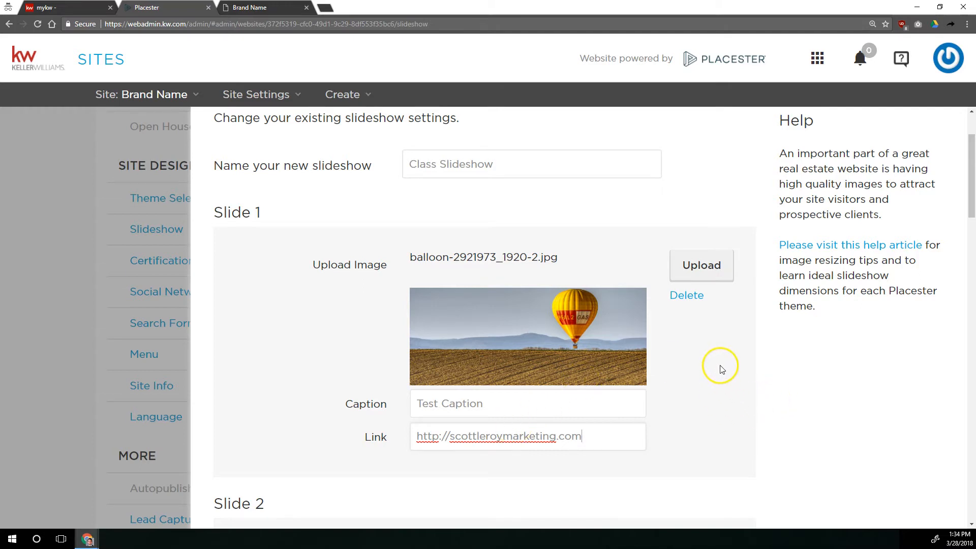
Save the Class Slideshow settings.
scroll(721, 370, "down", 18)
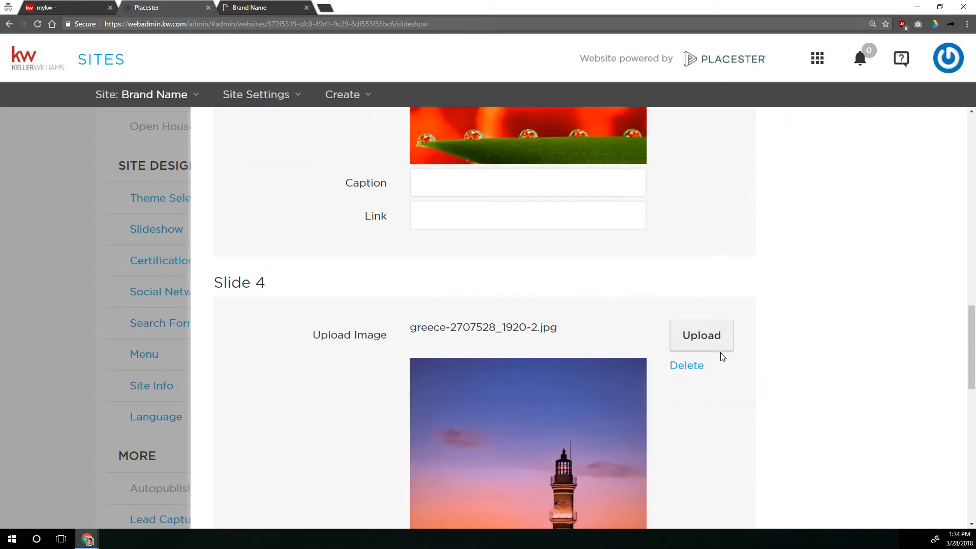
scroll(720, 356, "down", 6)
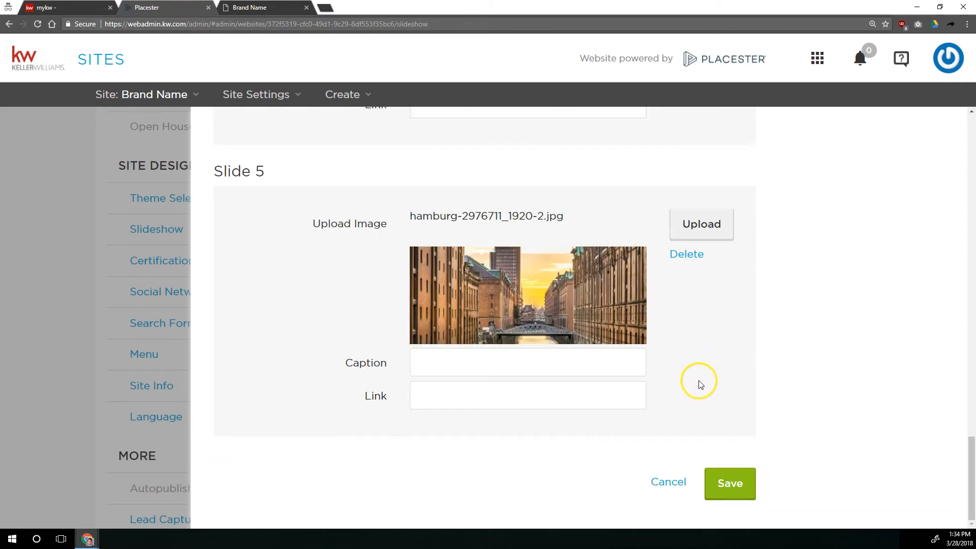
left_click(731, 486)
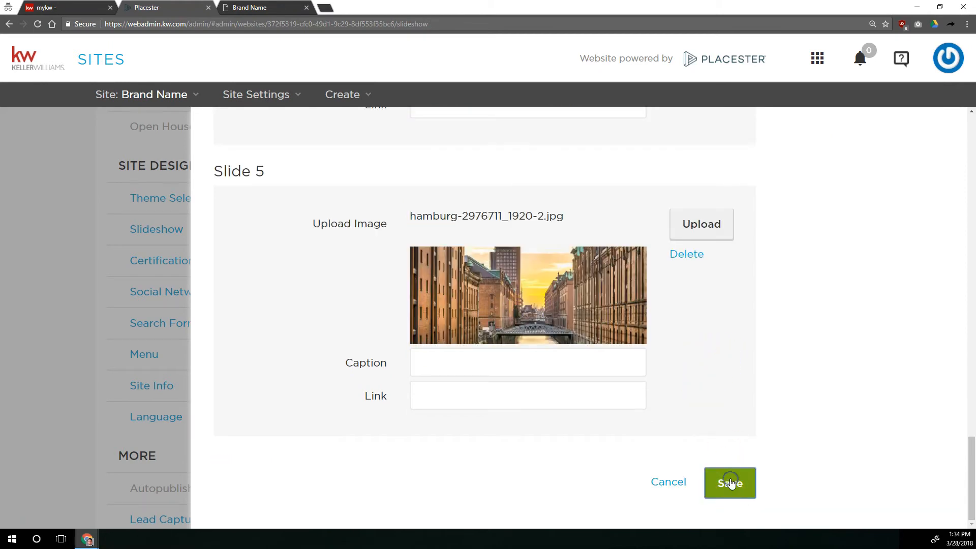
Reload the live homepage, browse the new slides and test the first slide's link.
key("ctrl+Tab")
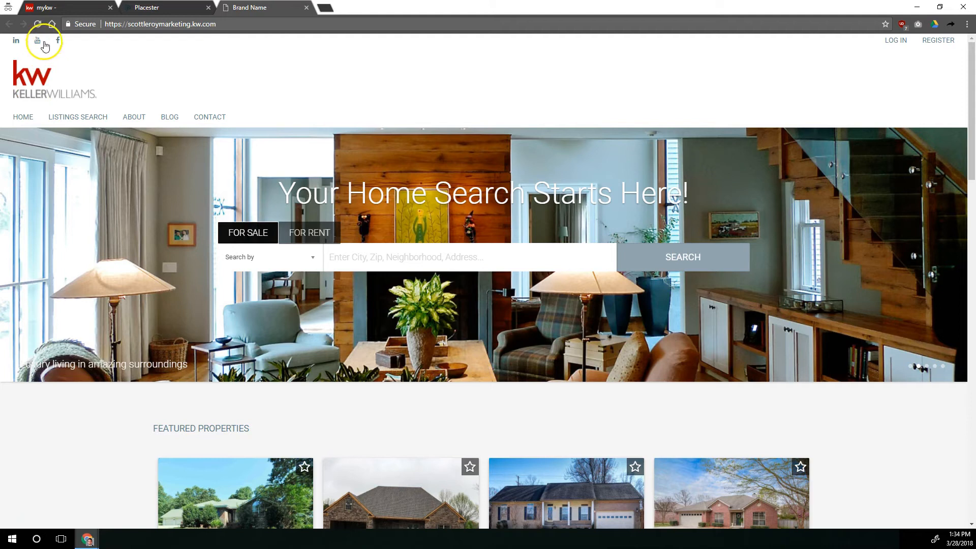
left_click(38, 25)
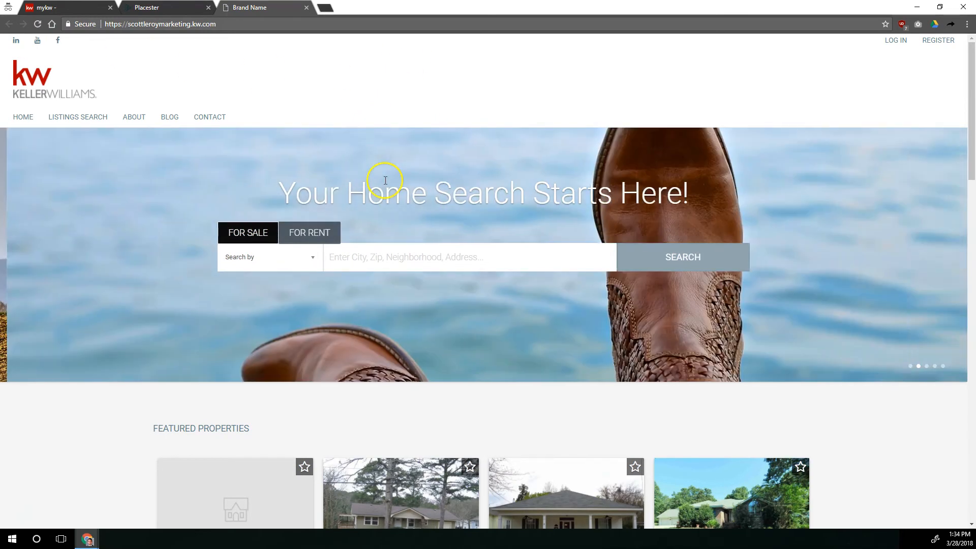
left_click(913, 366)
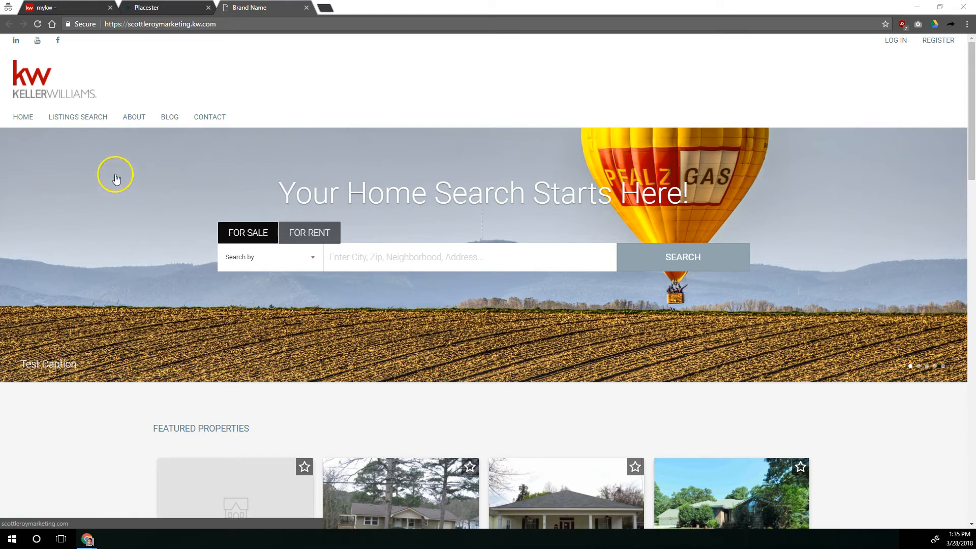
left_click(66, 182)
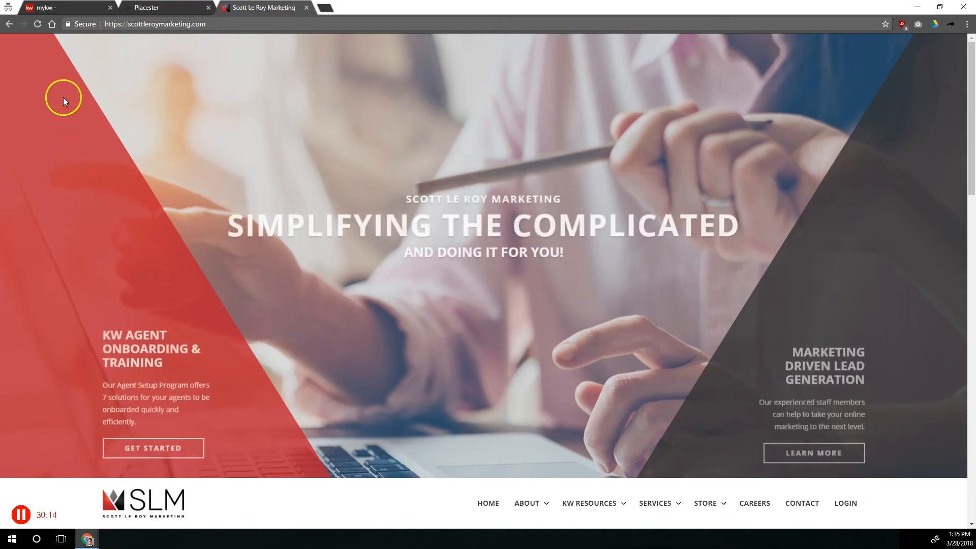
left_click(9, 26)
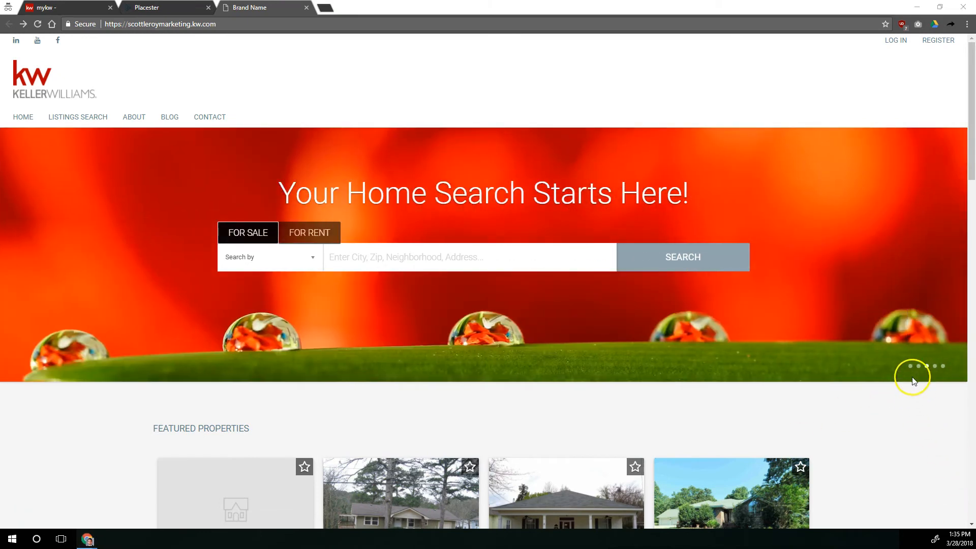
left_click(919, 366)
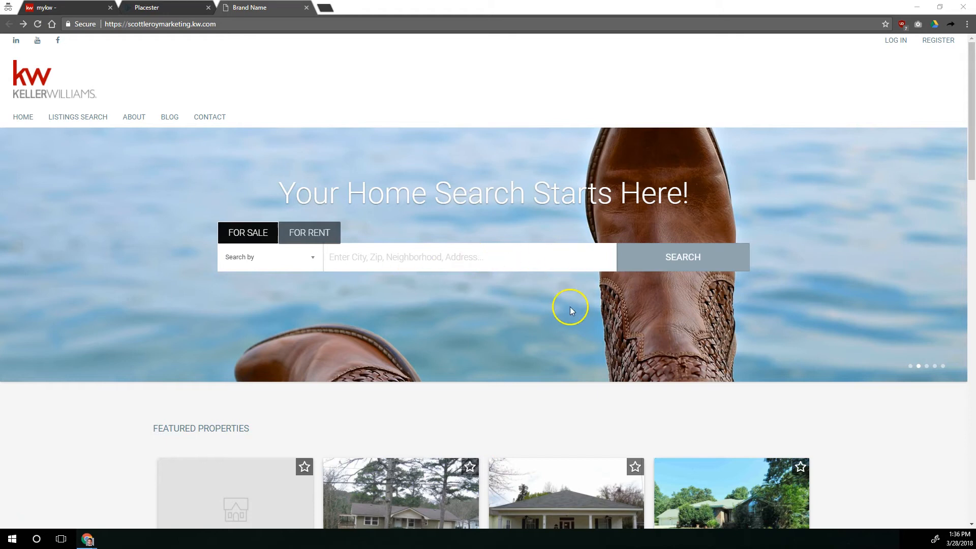
left_click(934, 366)
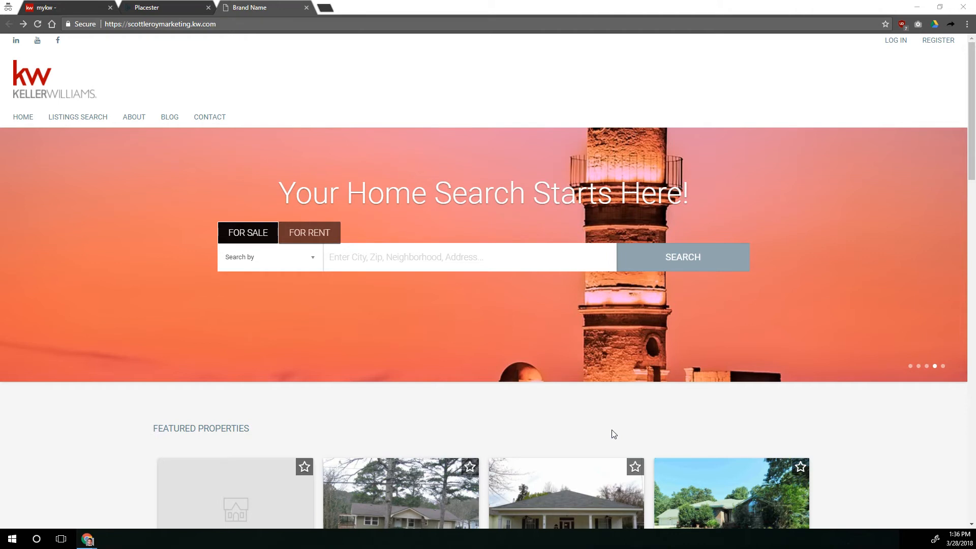
Open the Certifications settings and select the Equal Housing Opportunity logo.
left_click(147, 8)
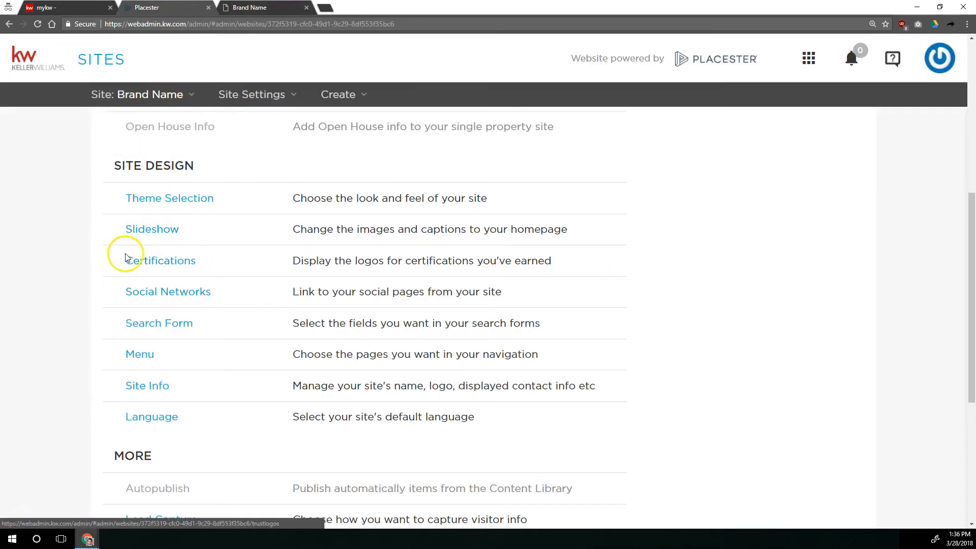
left_click(160, 263)
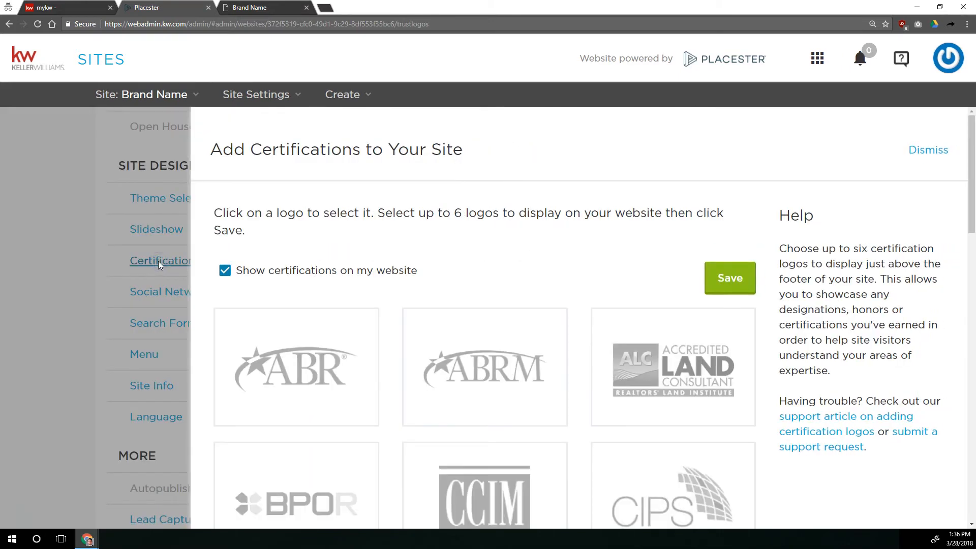
scroll(484, 253, "down", 2)
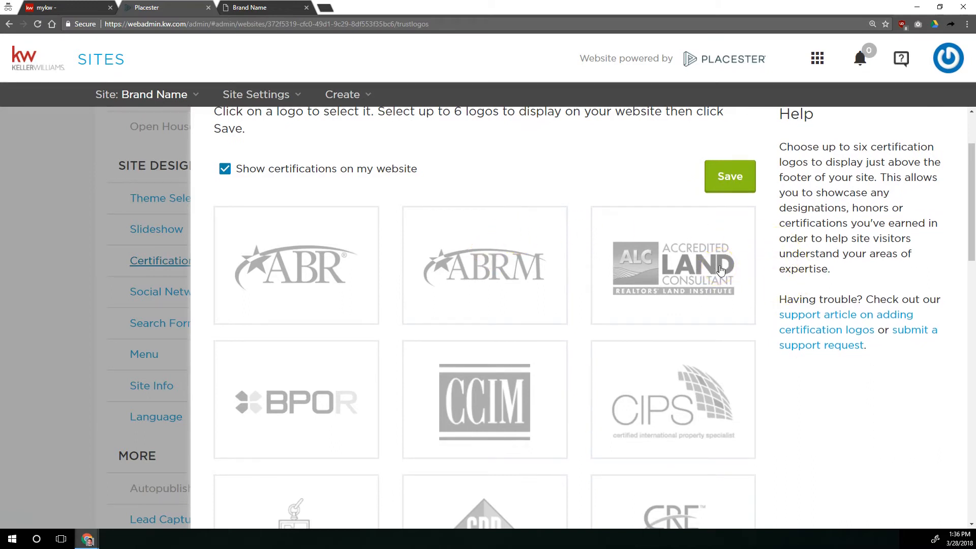
left_click(695, 287)
scroll(615, 319, "down", 6)
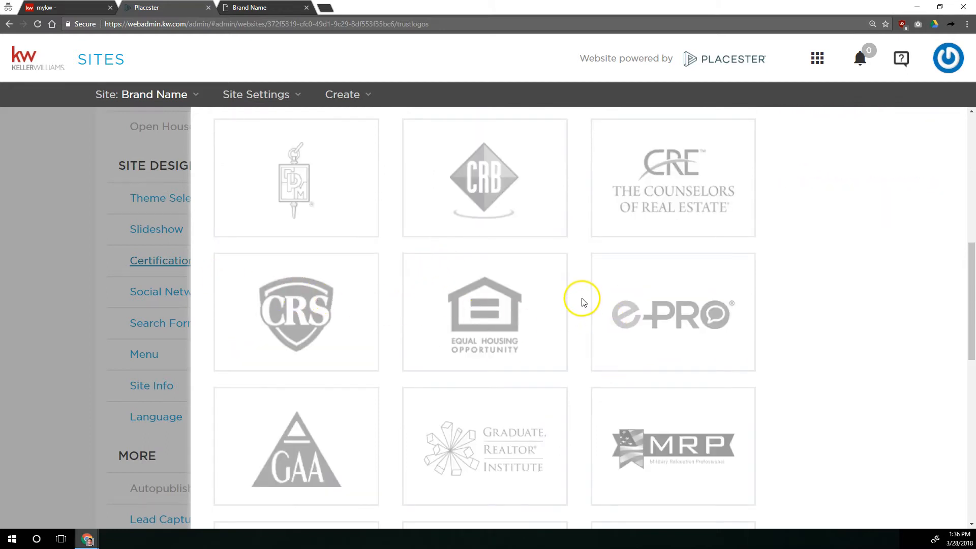
scroll(580, 299, "up", 6)
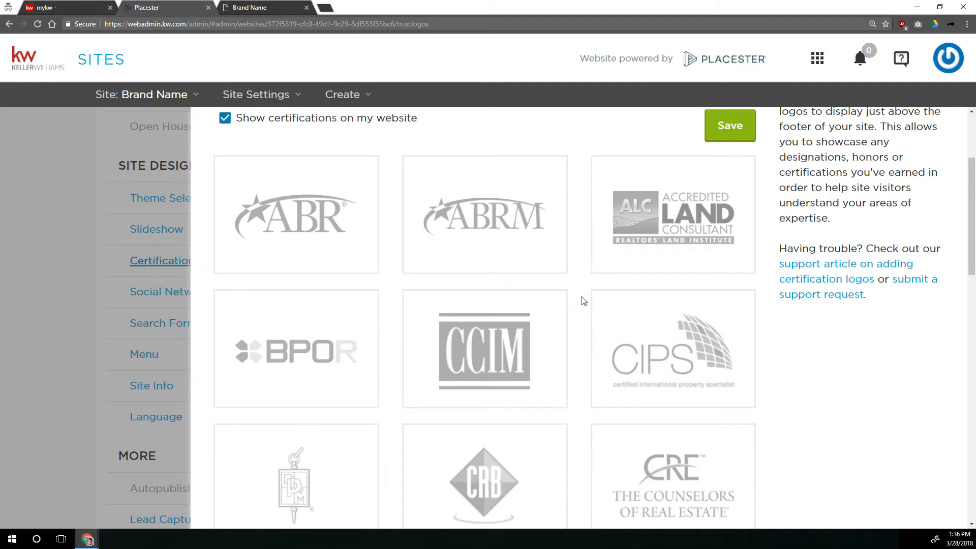
scroll(584, 301, "down", 7)
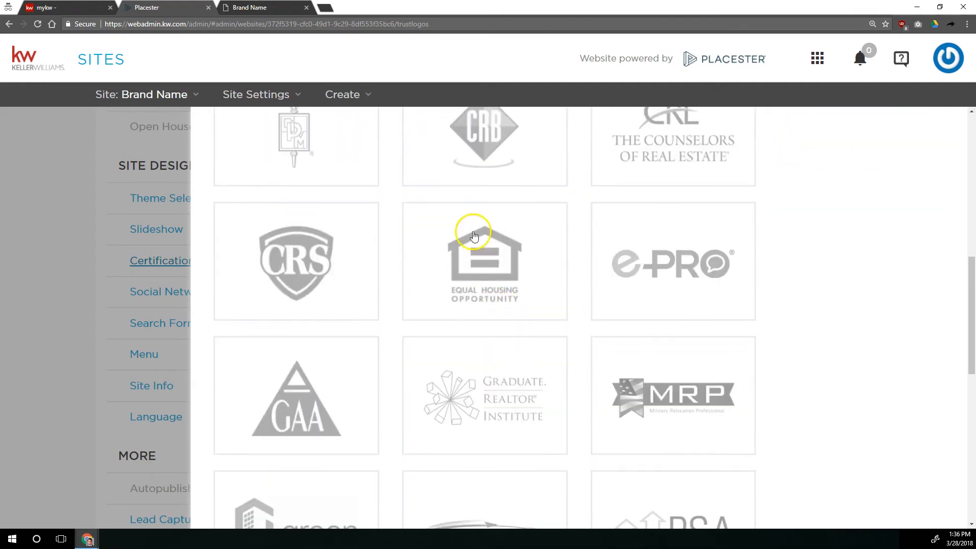
left_click(474, 240)
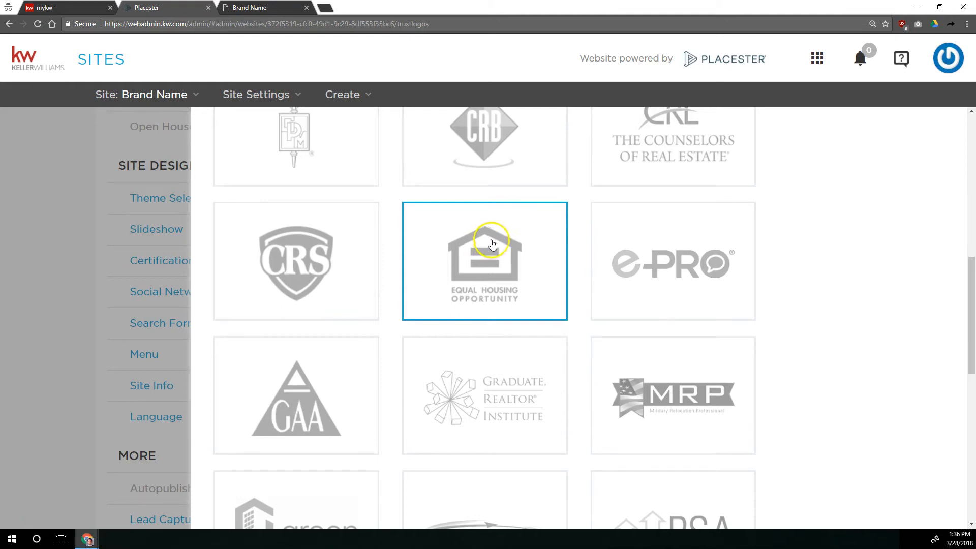
Select the National Association of Realtors logo and save the certifications.
scroll(559, 258, "down", 8)
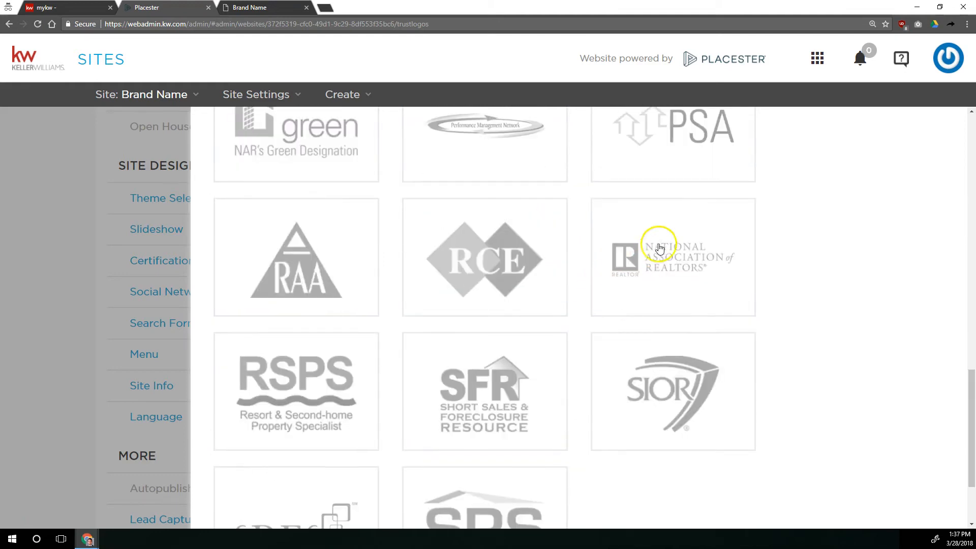
left_click(663, 252)
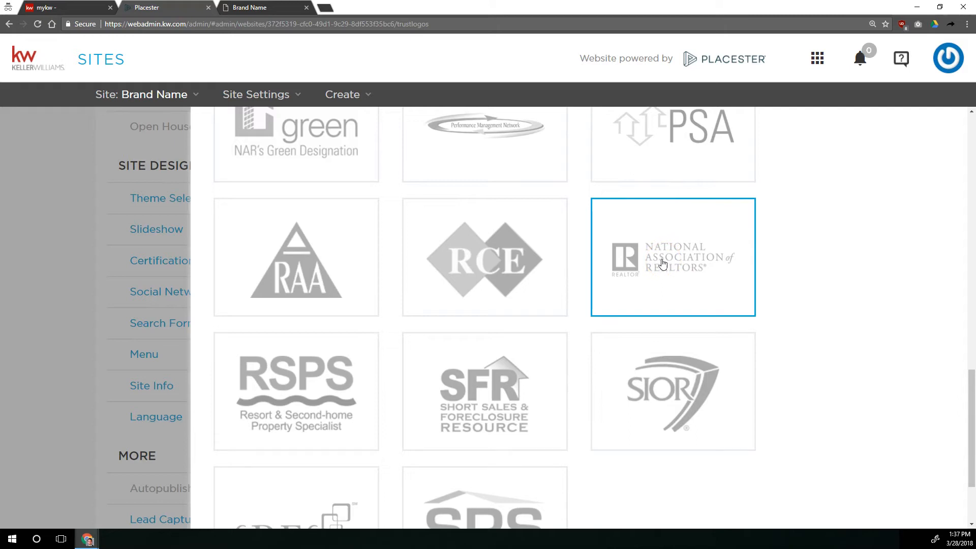
left_click(574, 280)
scroll(575, 279, "up", 4)
scroll(575, 280, "down", 5)
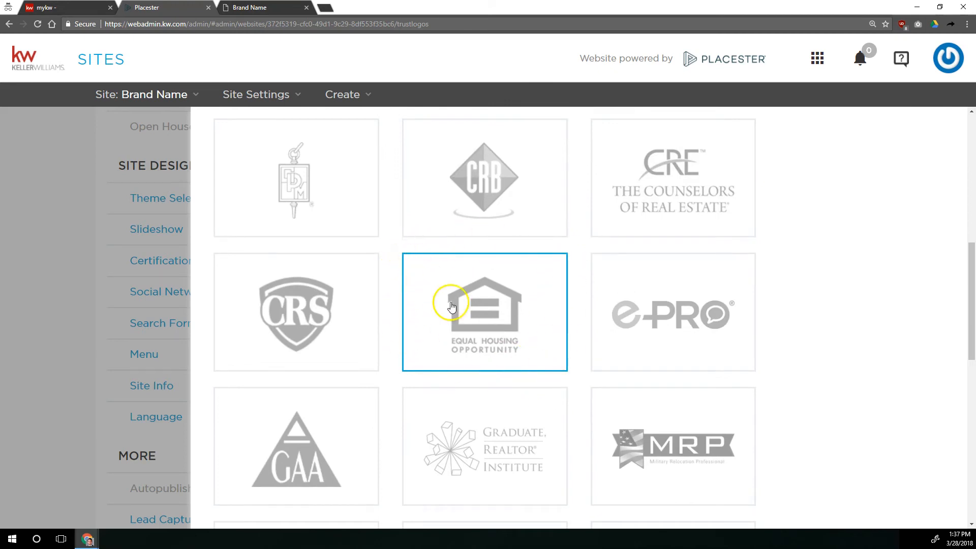
scroll(437, 285, "down", 5)
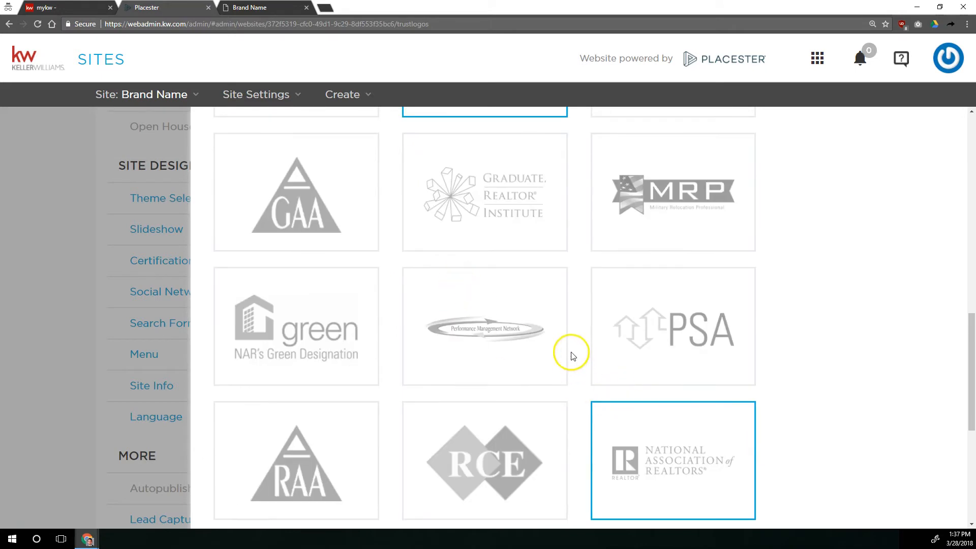
scroll(561, 323, "up", 10)
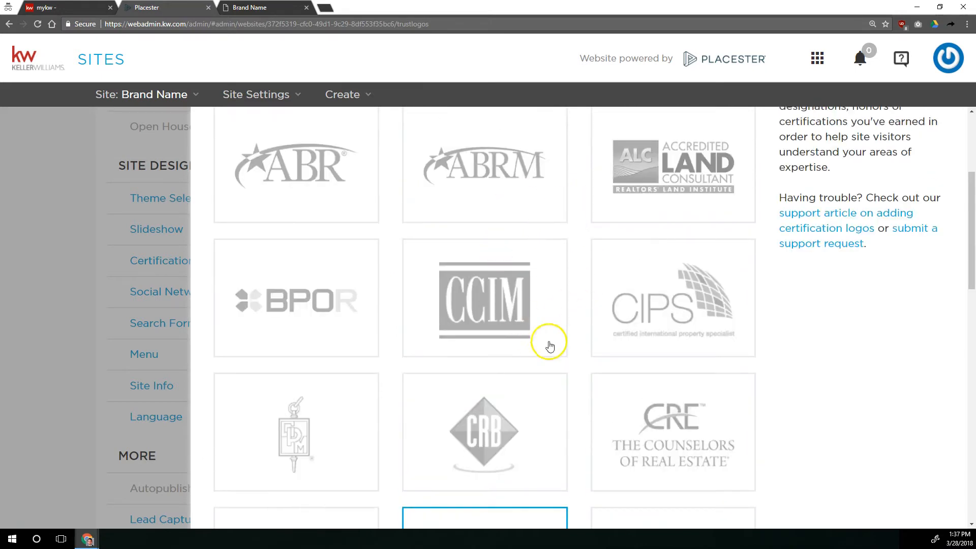
scroll(547, 338, "down", 7)
scroll(549, 329, "up", 11)
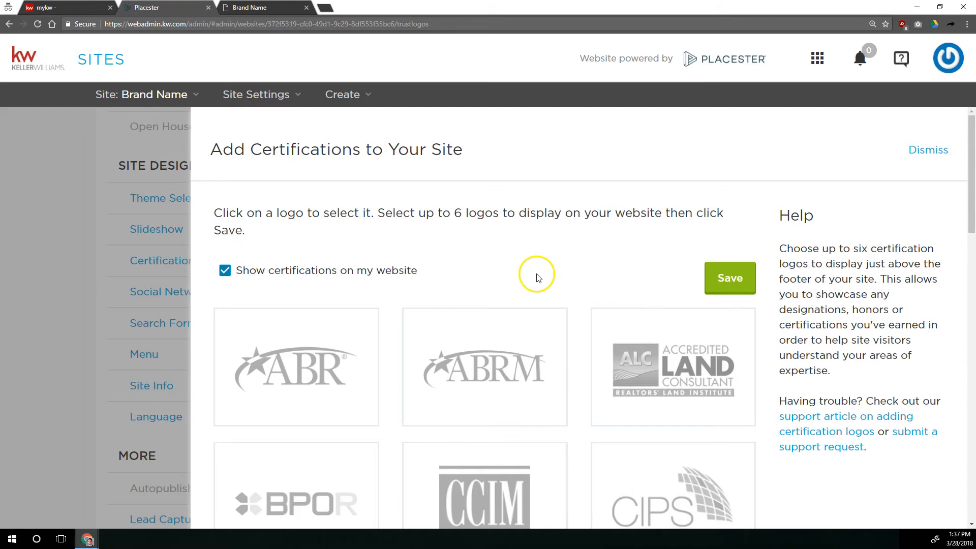
scroll(538, 278, "down", 15)
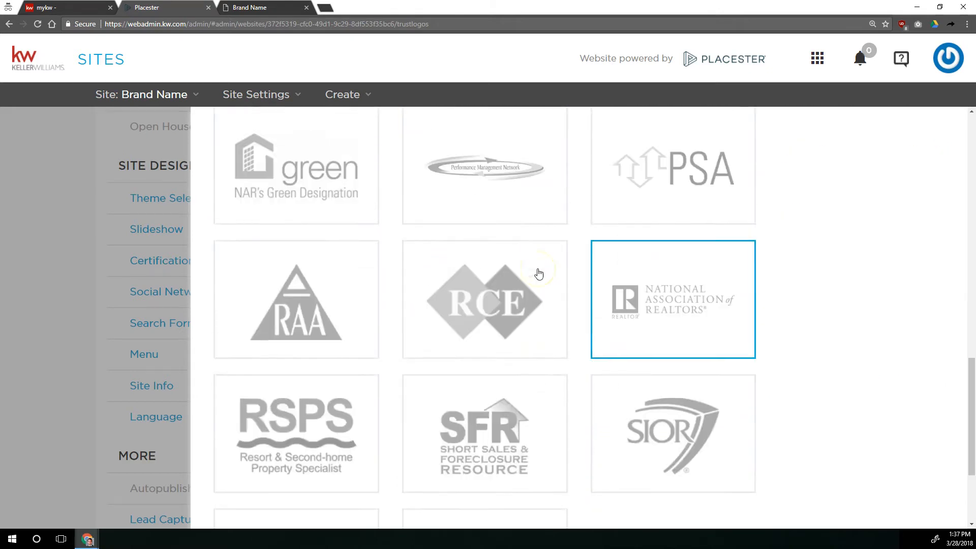
scroll(539, 275, "down", 3)
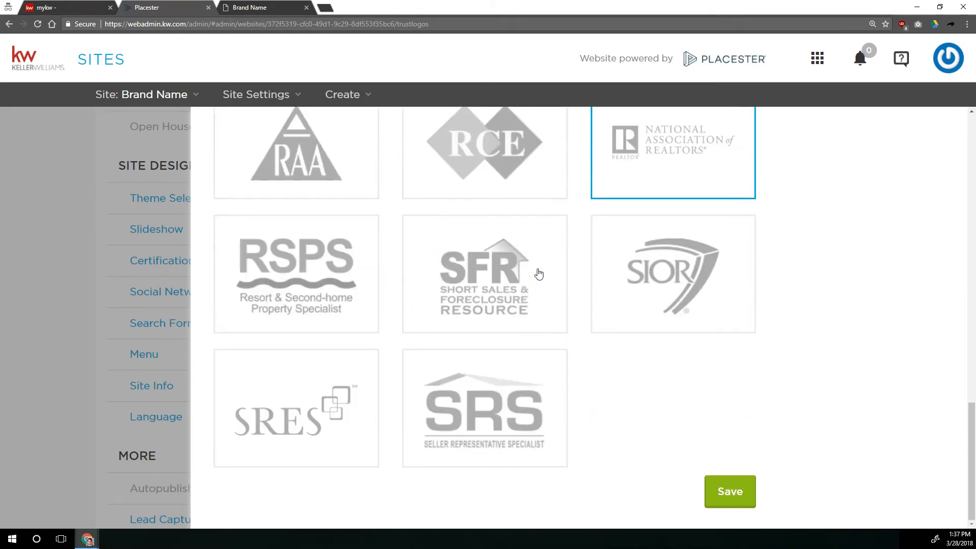
left_click(731, 493)
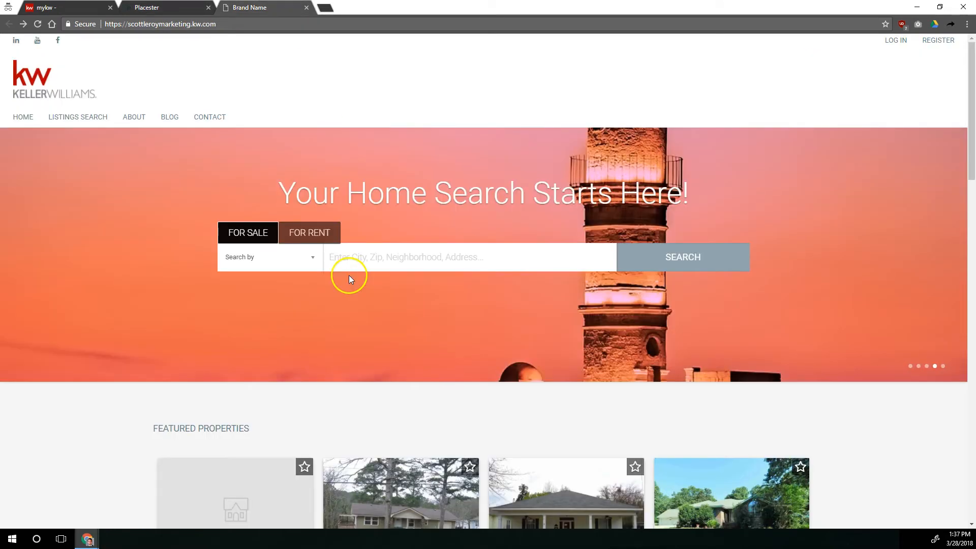
Reload the live homepage and check the certification logos above the footer.
left_click(38, 24)
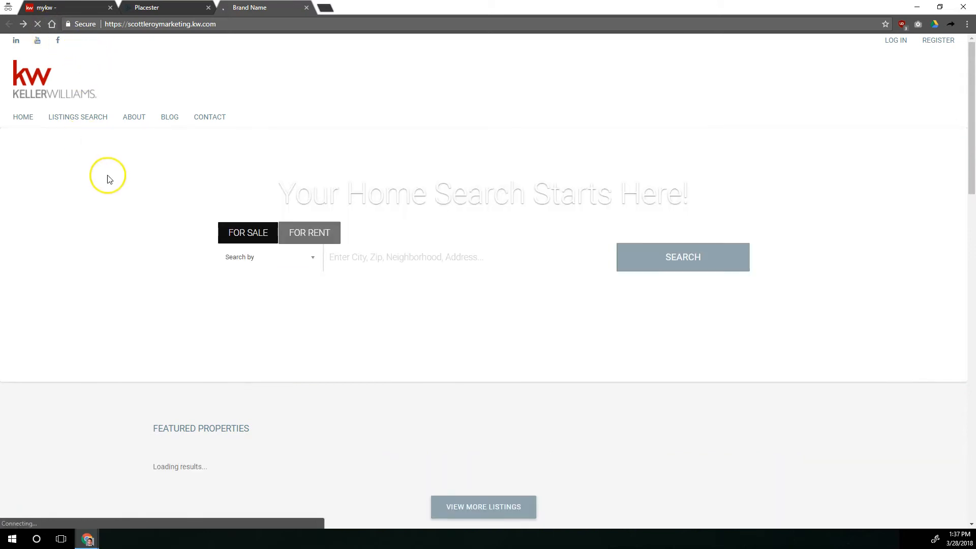
scroll(108, 178, "down", 20)
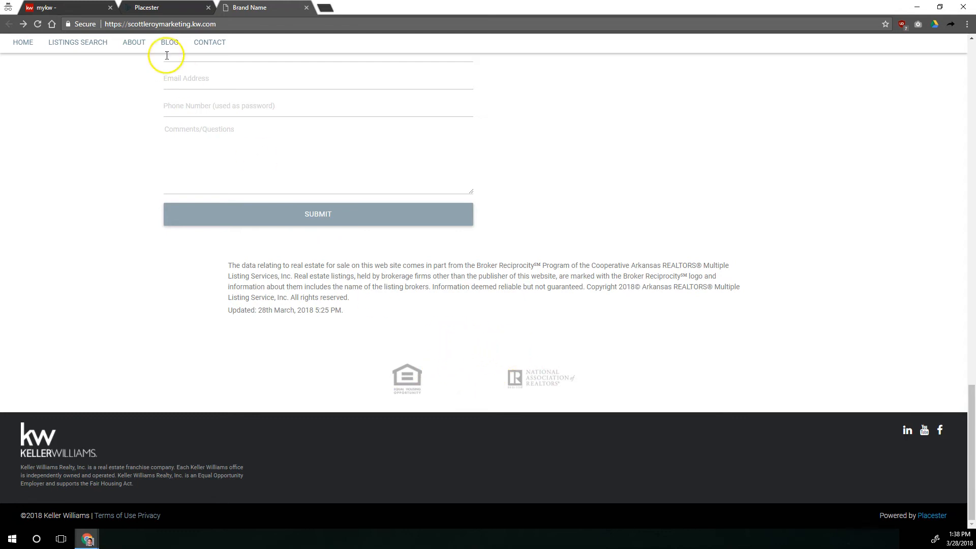
Open the Social Networks settings and review the entered profile paths against the live site.
left_click(163, 8)
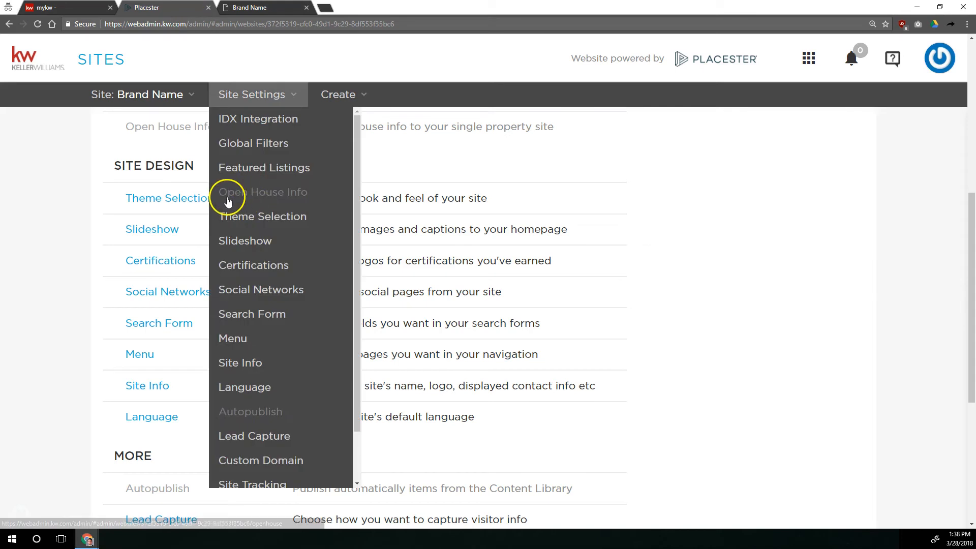
left_click(188, 291)
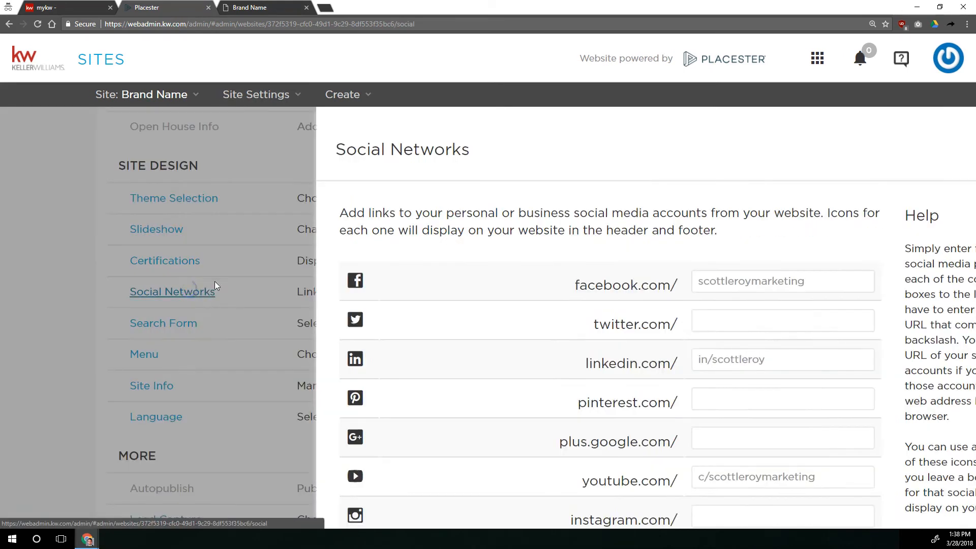
scroll(556, 236, "down", 2)
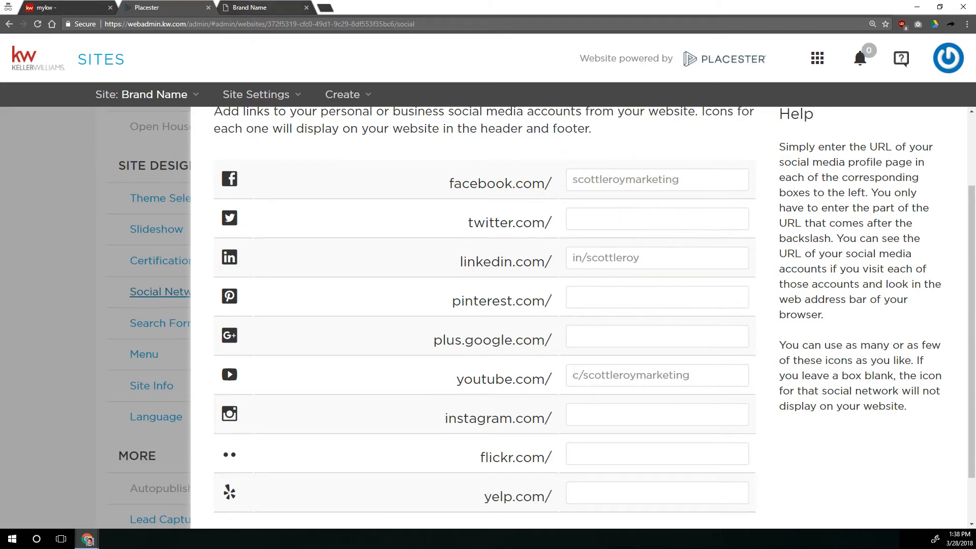
left_click(251, 7)
scroll(286, 137, "up", 15)
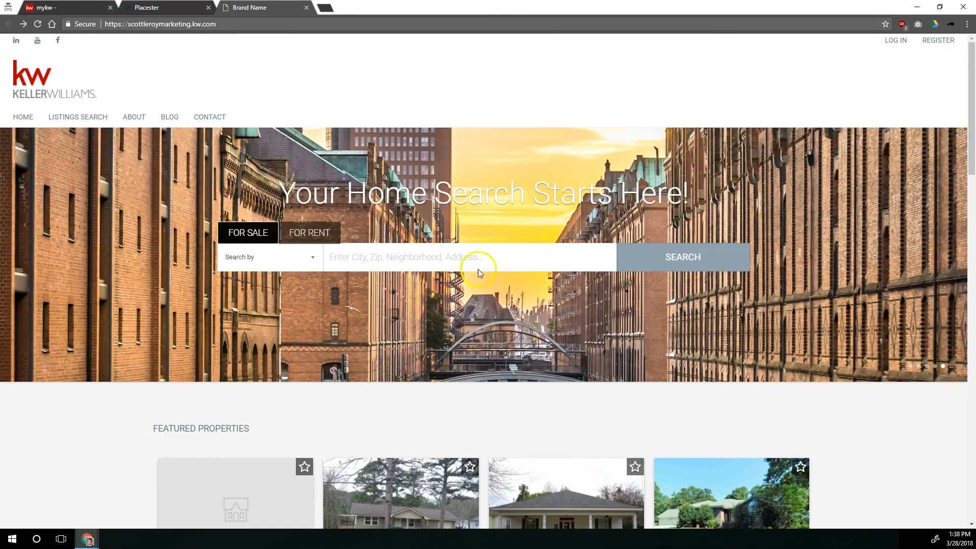
left_click(179, 8)
scroll(616, 223, "down", 2)
scroll(617, 234, "up", 2)
left_click(618, 226)
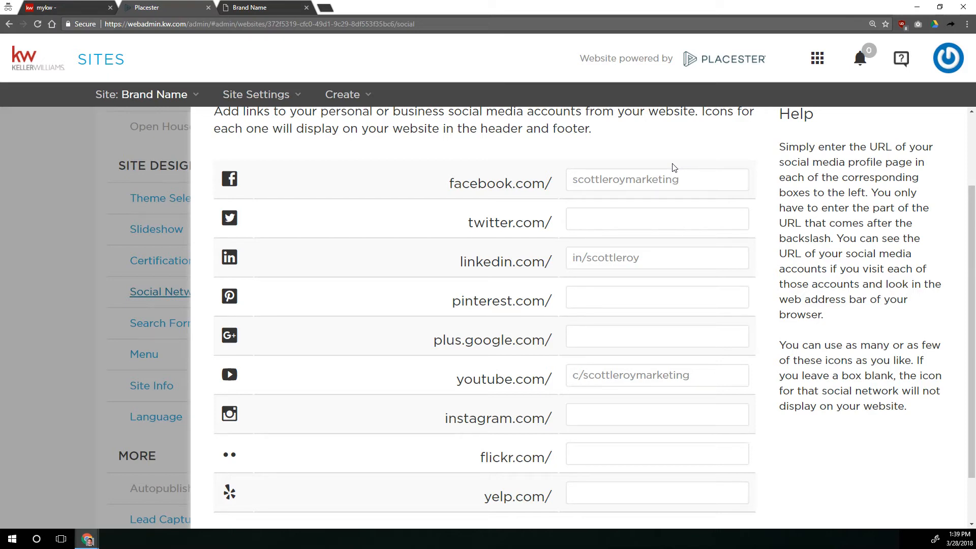
left_click_drag(446, 184, 555, 188)
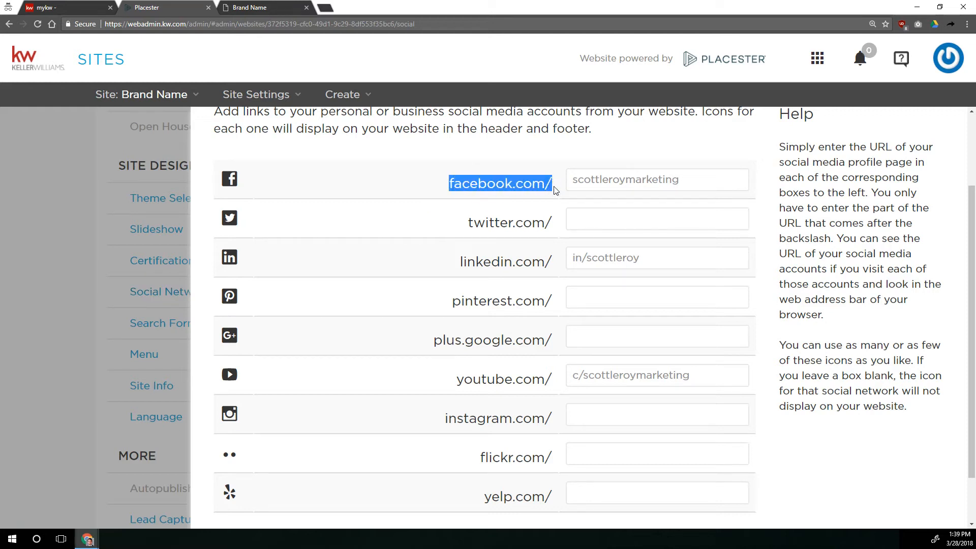
left_click(574, 181)
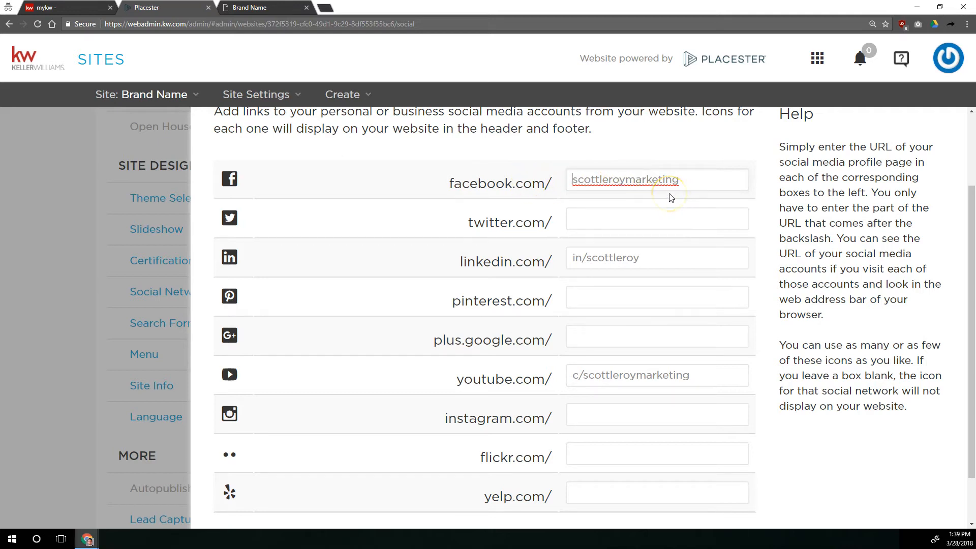
type("http://facebo")
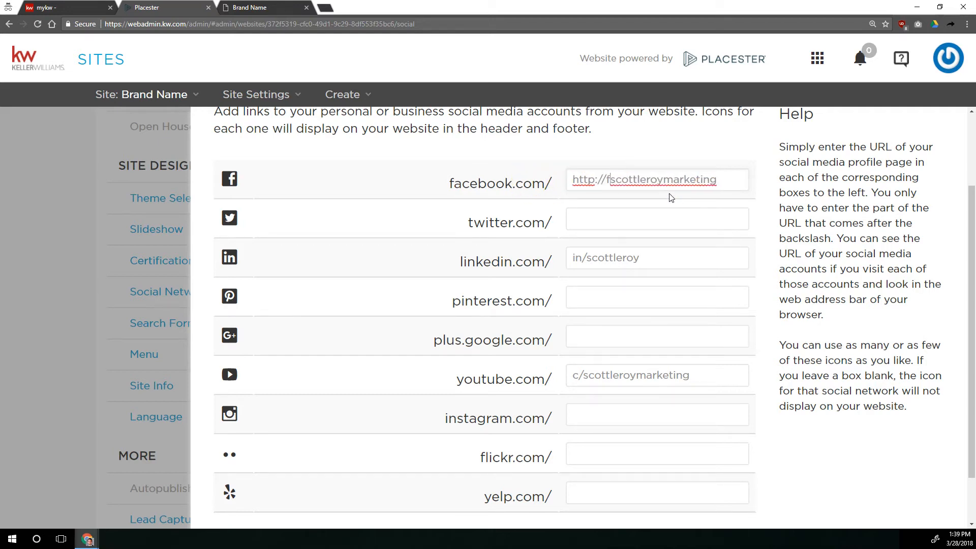
type("ok.com/")
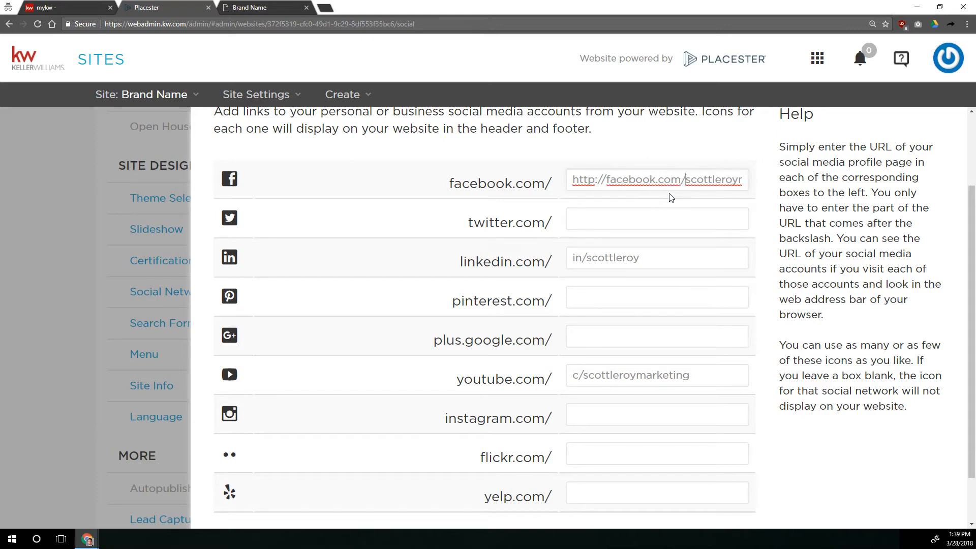
key("shift+Home")
key("BackSpace")
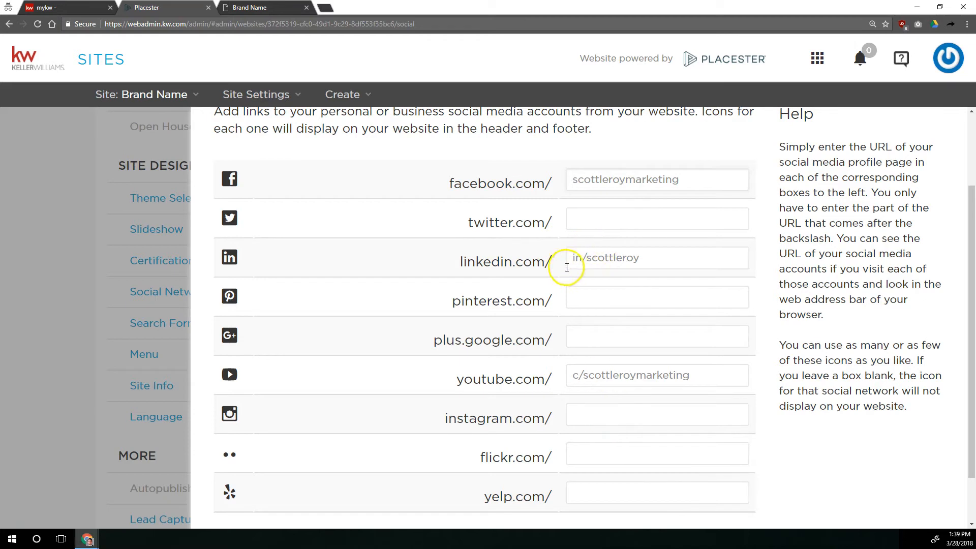
Examine the LinkedIn and YouTube profile path entries.
left_click_drag(552, 262, 448, 260)
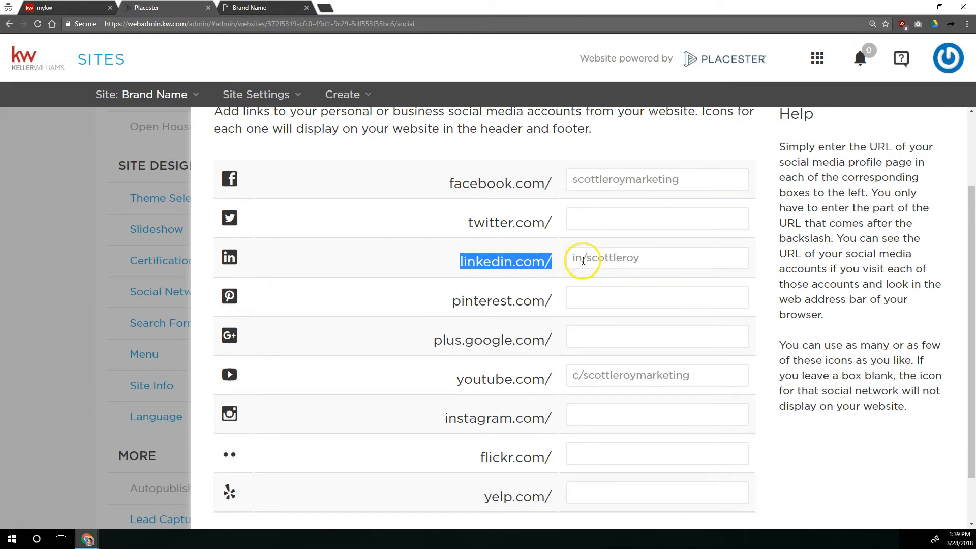
left_click(549, 263)
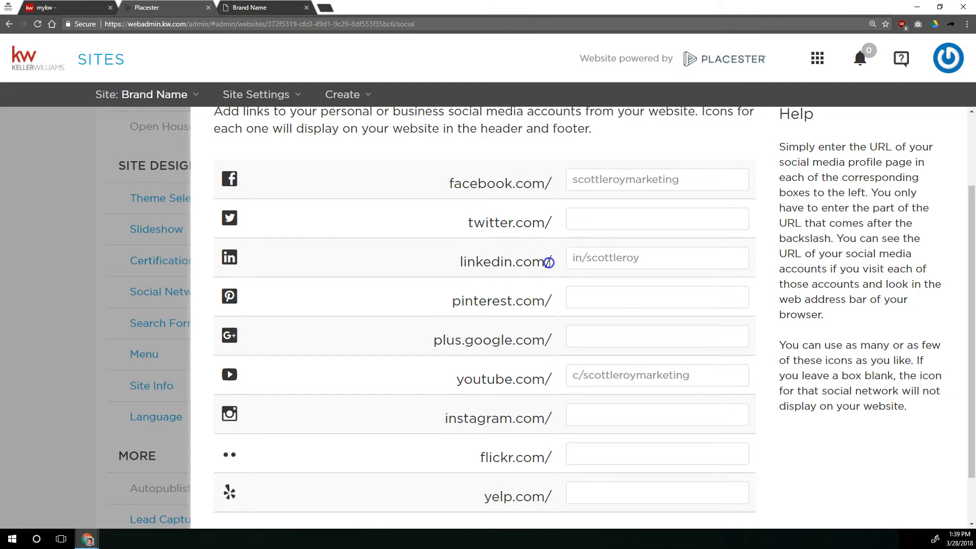
left_click(579, 258)
key("shift+End")
left_click(581, 259)
left_click_drag(554, 261, 544, 260)
left_click(579, 258)
left_click_drag(571, 258, 635, 259)
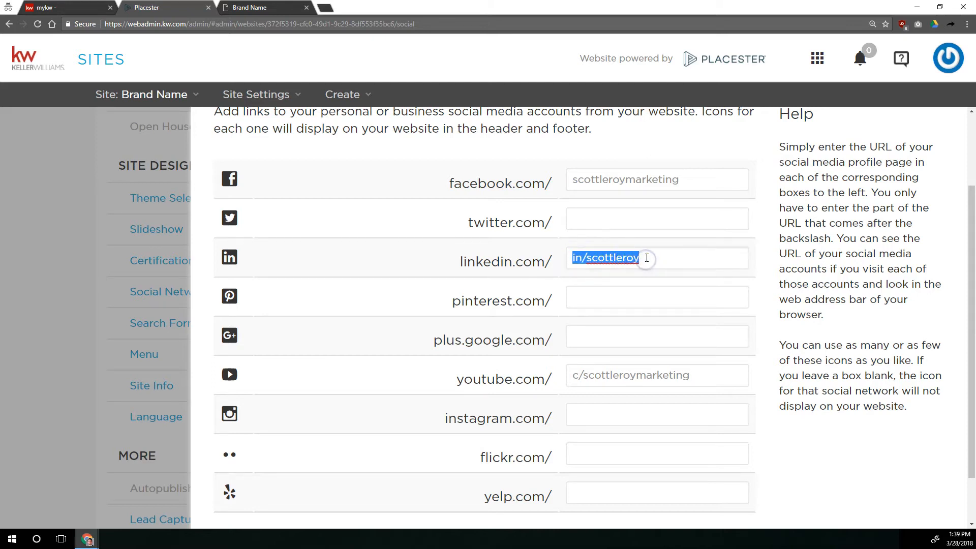
left_click(647, 257)
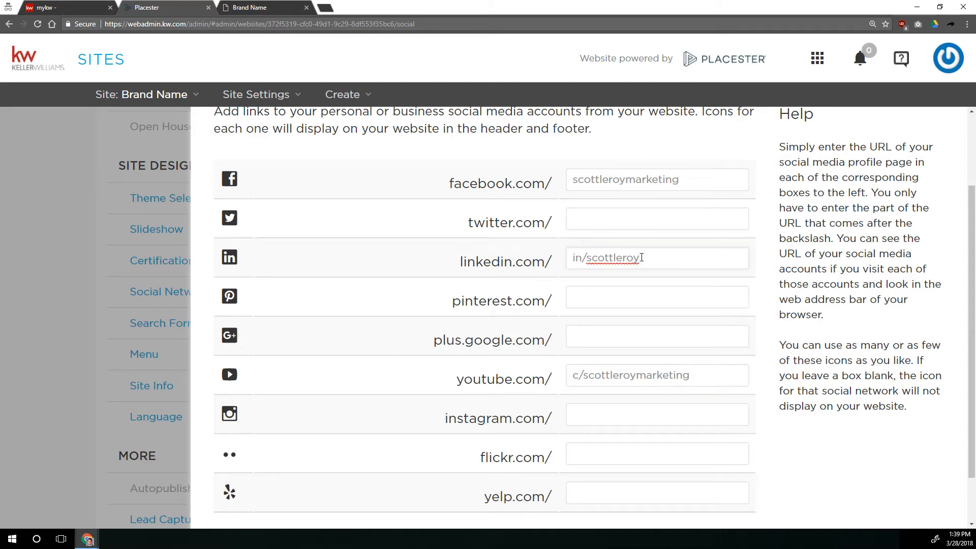
left_click_drag(546, 376, 575, 373)
left_click(555, 375)
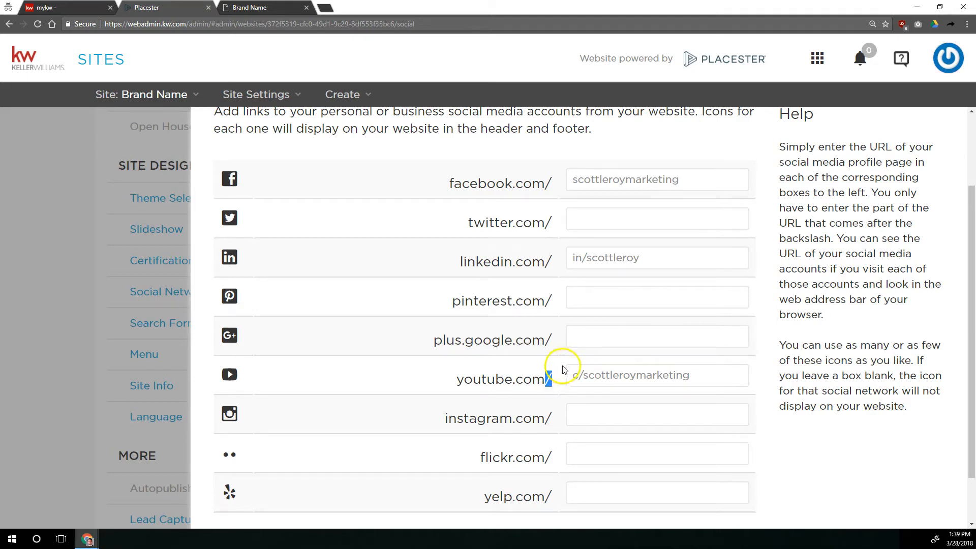
left_click(577, 378)
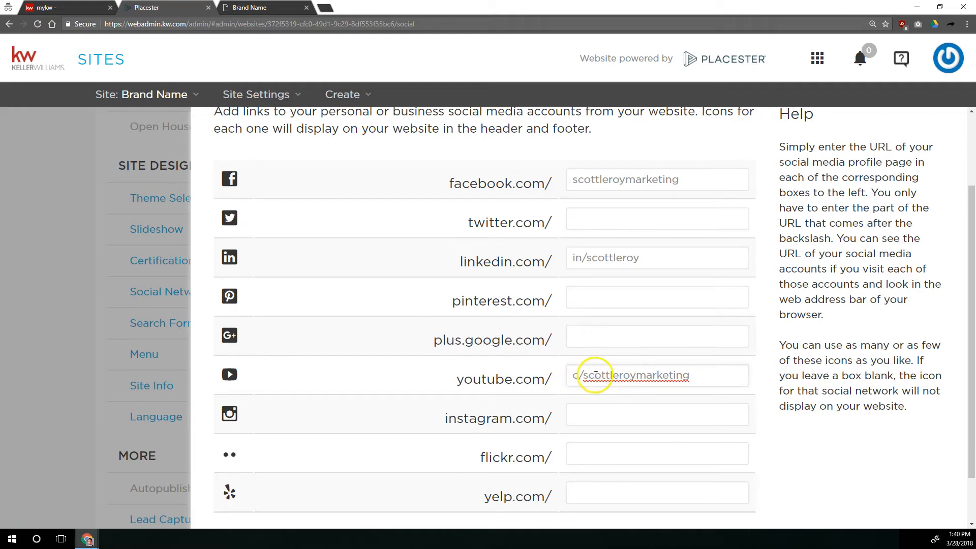
left_click_drag(565, 379, 680, 377)
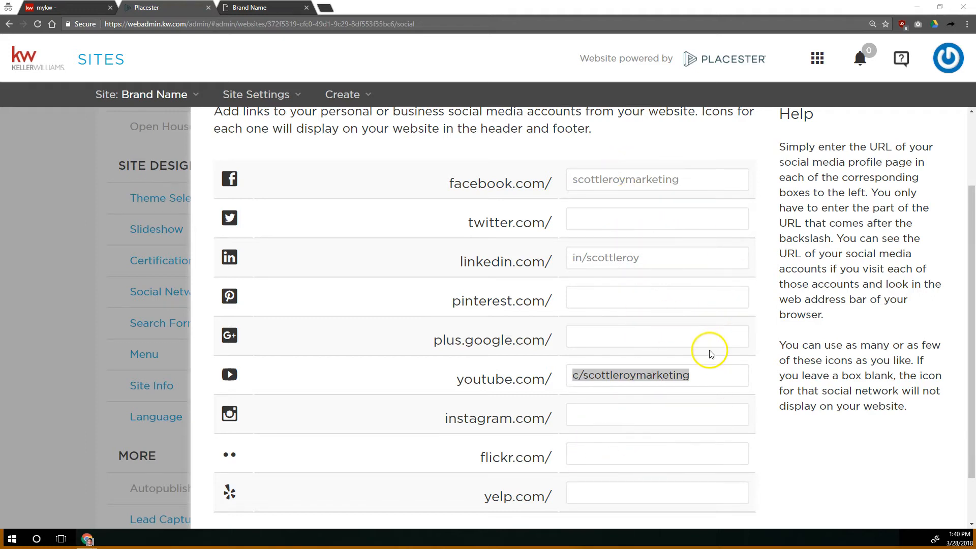
Save the social network profile links, then return to the site settings and open the Search Form settings.
scroll(753, 351, "down", 1)
left_click(728, 491)
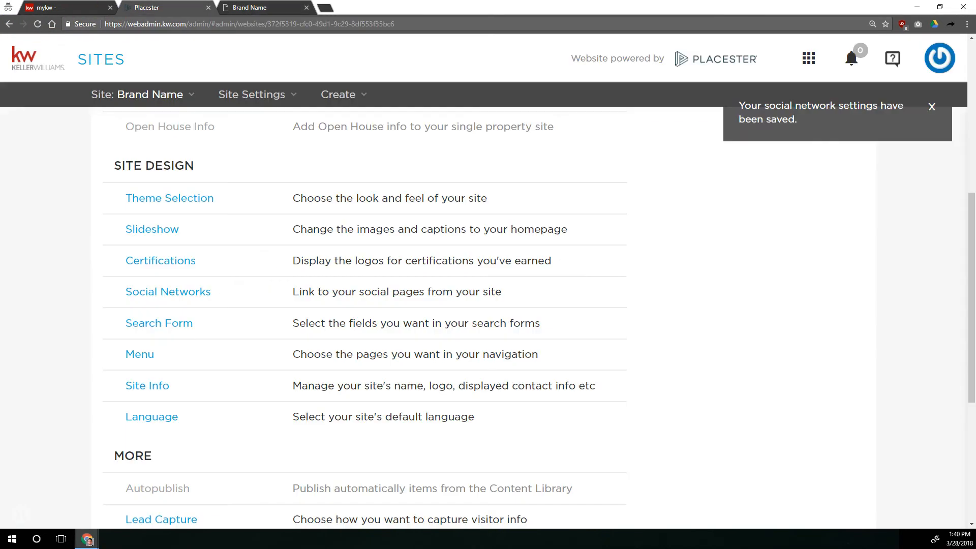
left_click(139, 7)
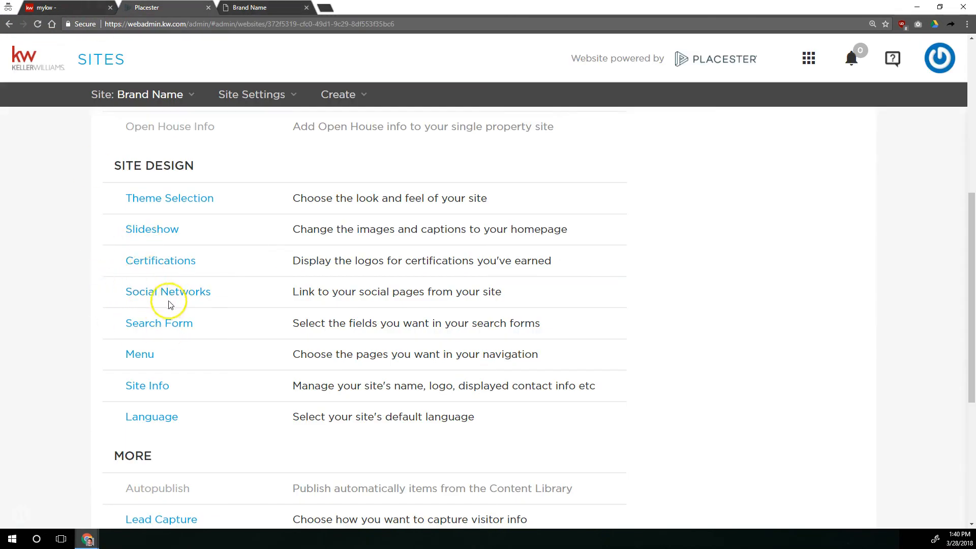
left_click(166, 330)
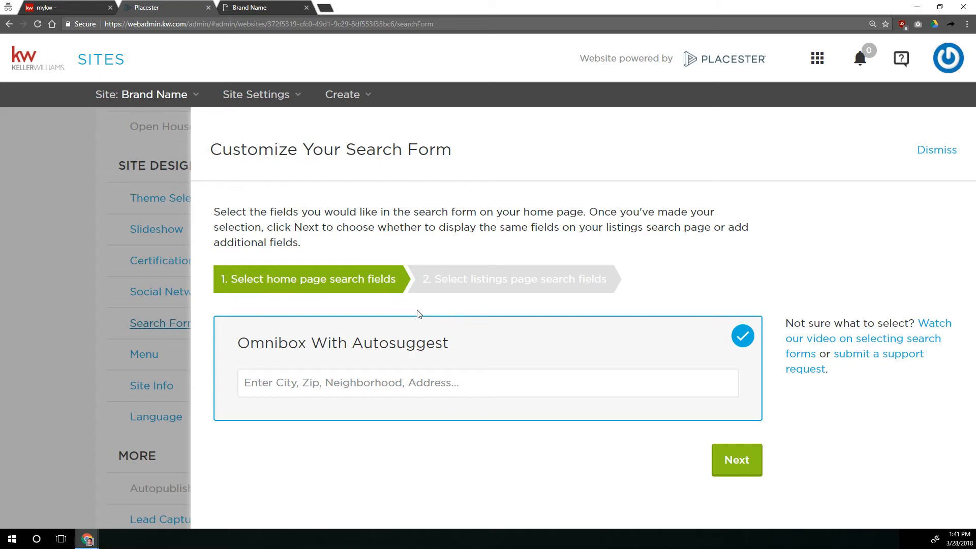
On the live site, search the omnibox for "3 bed 2 bath 1500 sq ft 400000 pool".
left_click(254, 7)
left_click(400, 252)
type("3 bed 2")
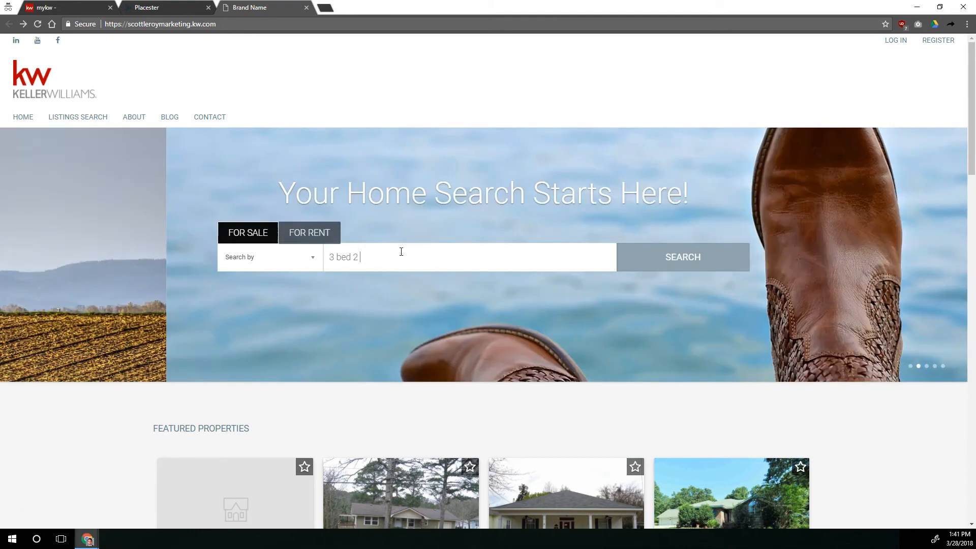
type(" bath 1500 sq ft 400000 pool")
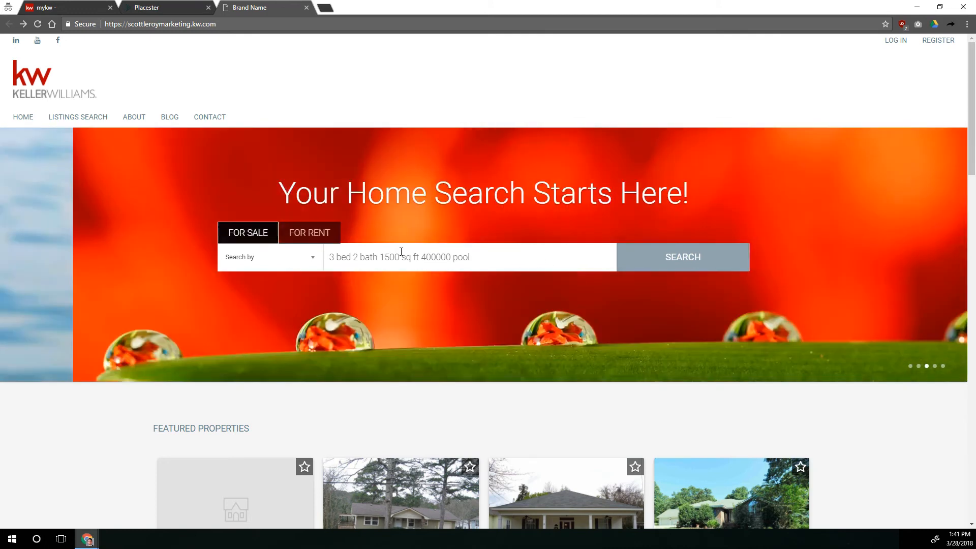
key("Return")
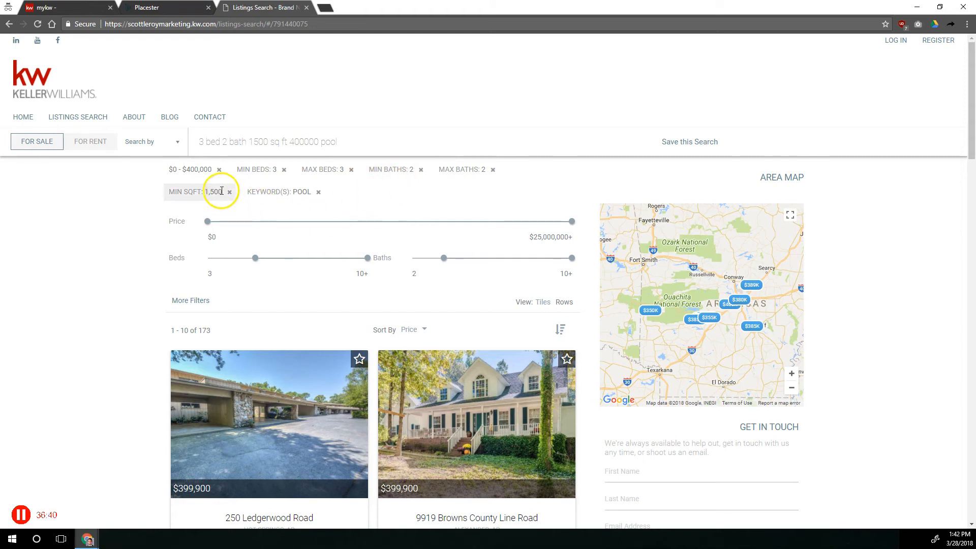
Browse the filtered listing results and their filter options on the live site.
scroll(358, 313, "down", 7)
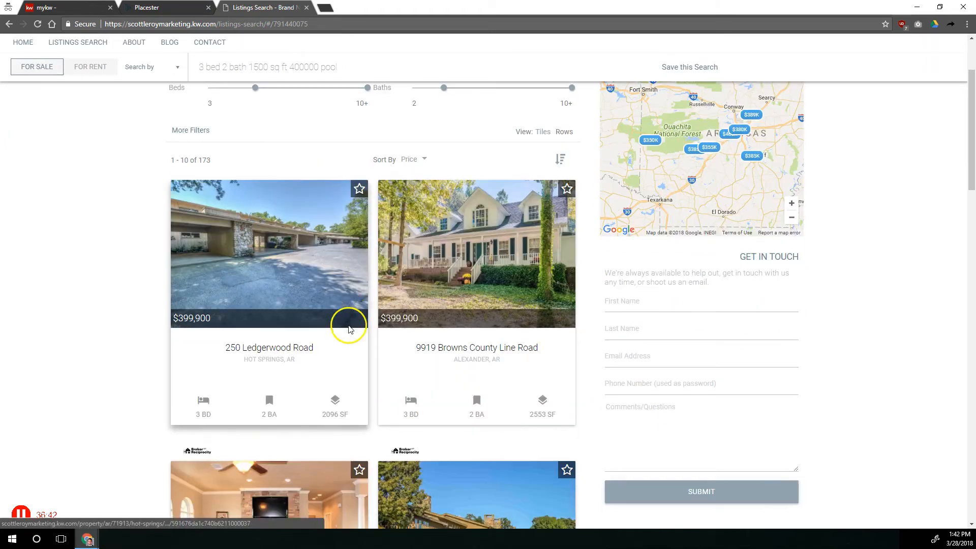
scroll(350, 329, "down", 7)
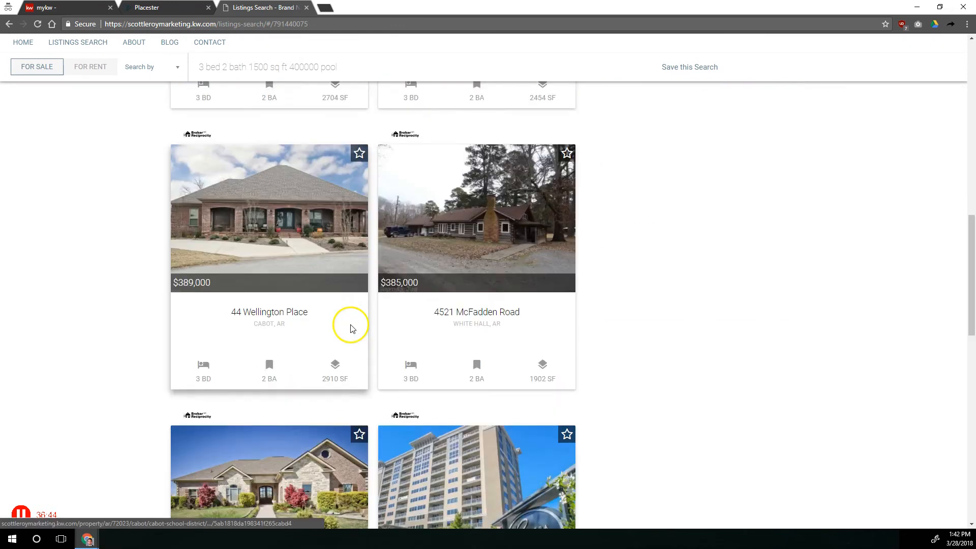
scroll(350, 328, "up", 8)
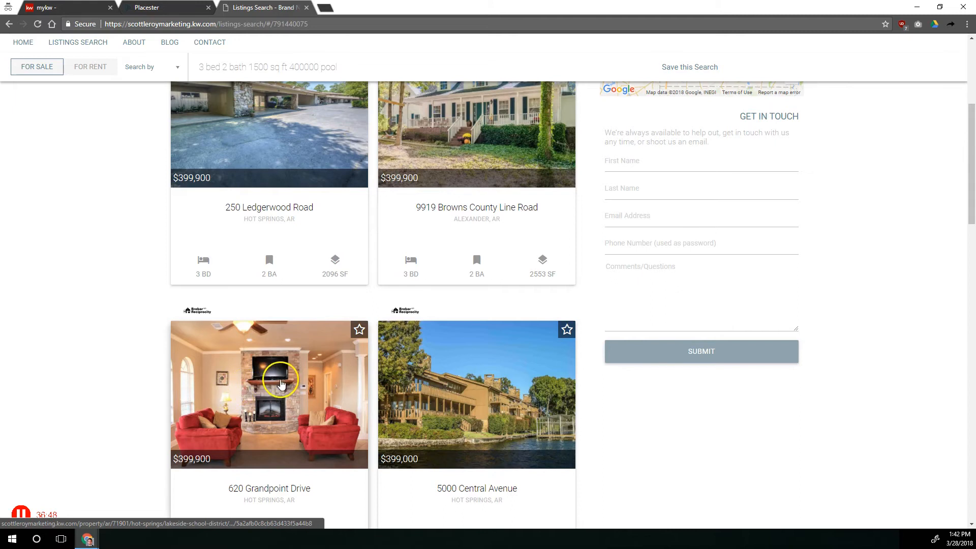
scroll(349, 393, "up", 6)
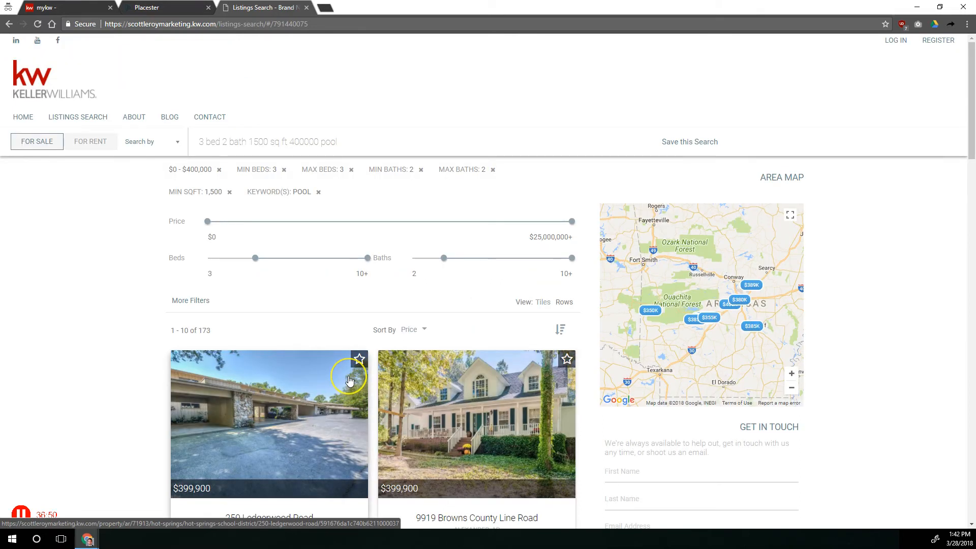
left_click(363, 375)
left_click(194, 312)
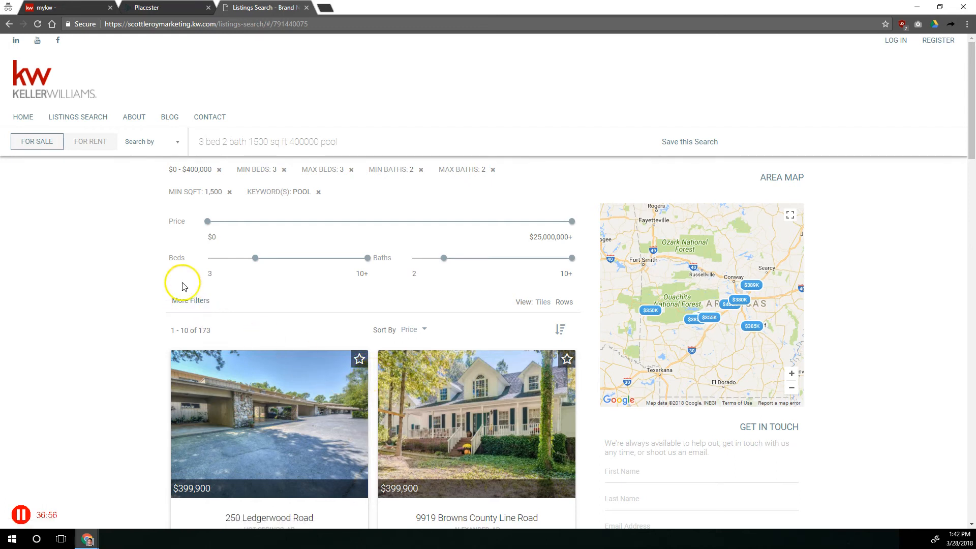
Back in the admin, test the omnibox autosuggest with "Bet" and close the Search Form panel.
left_click(184, 6)
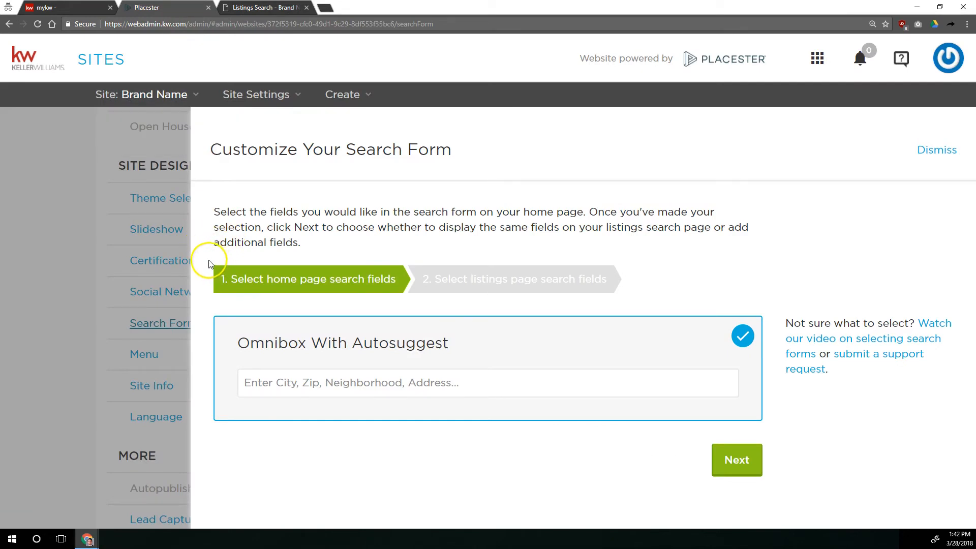
left_click(360, 392)
type("Bet")
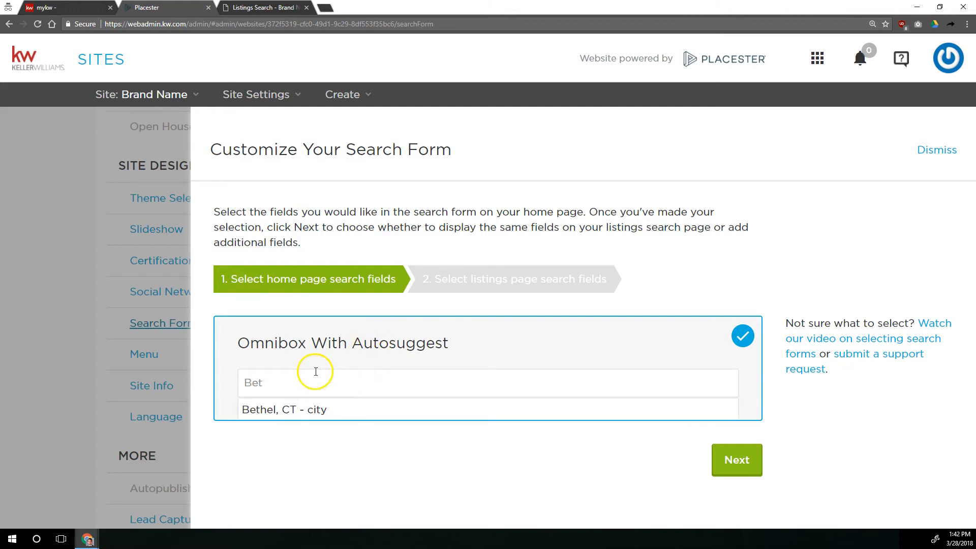
left_click(102, 304)
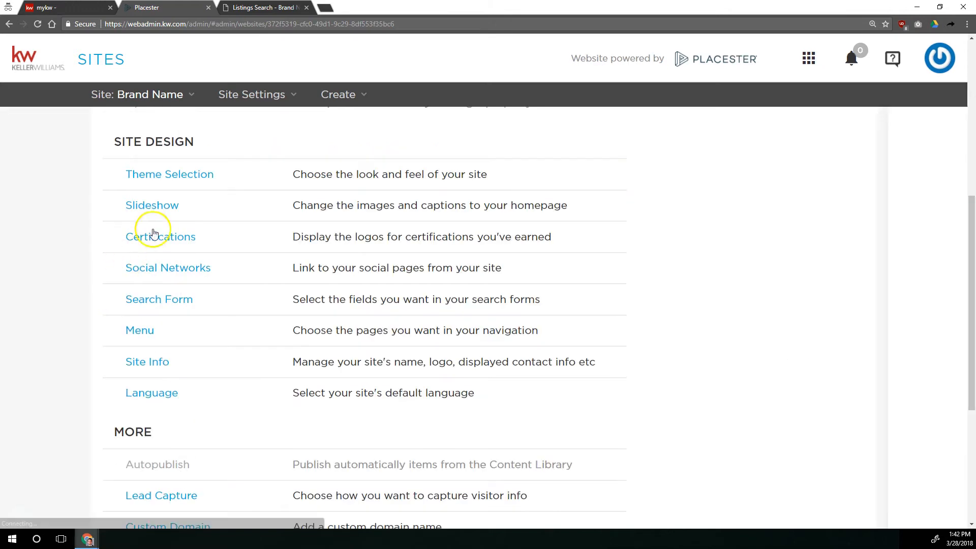
Open Theme Selection, switch the website design to Plymouth, and save the theme.
scroll(167, 203, "up", 1)
left_click(169, 198)
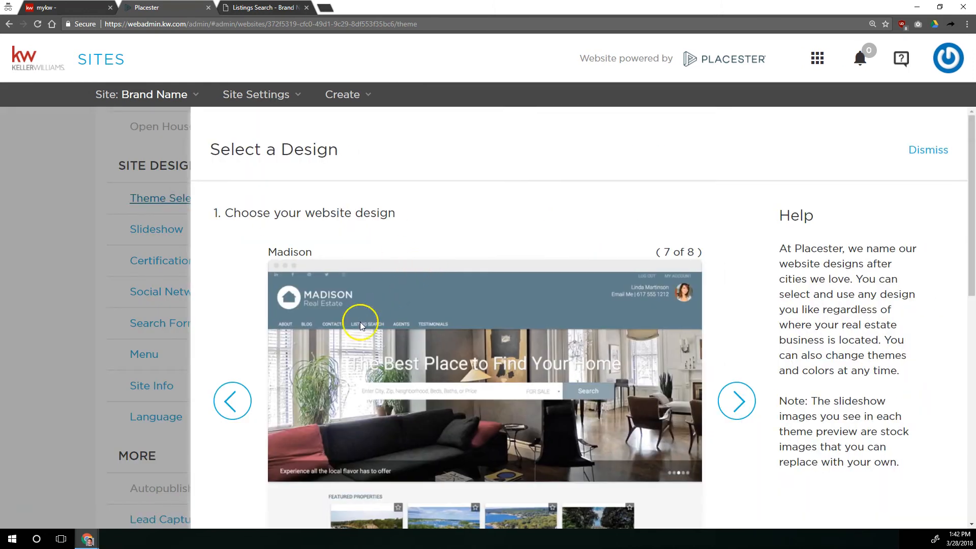
left_click(732, 397)
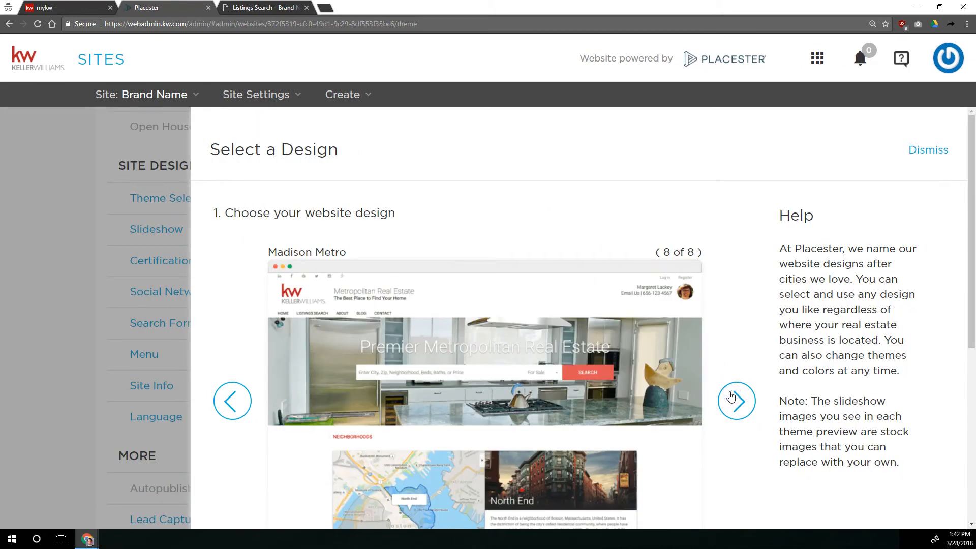
left_click(732, 397)
scroll(666, 388, "down", 1)
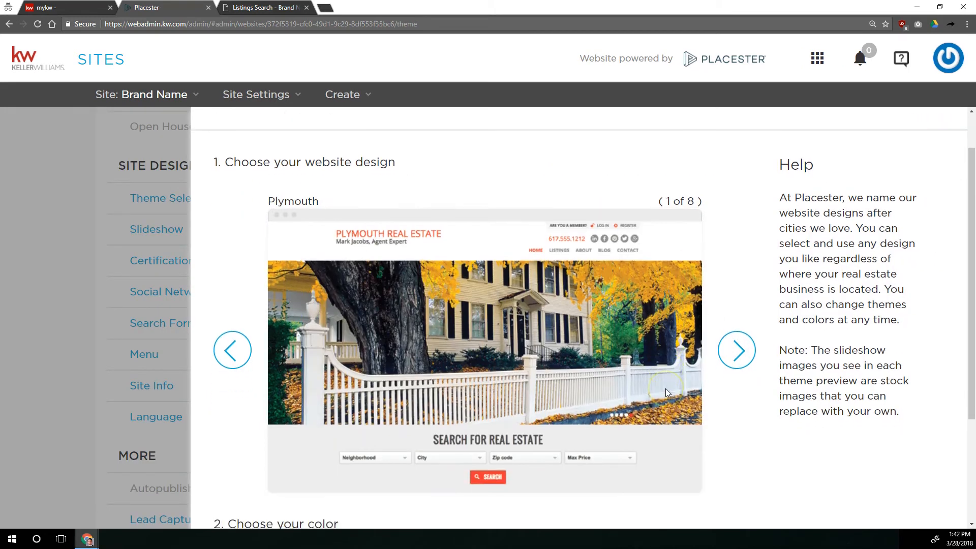
scroll(666, 388, "down", 3)
left_click(738, 481)
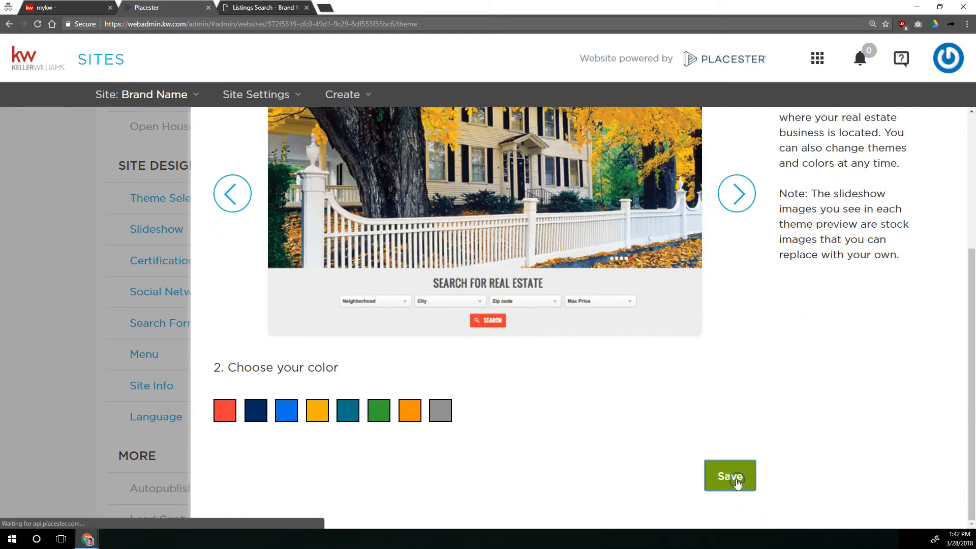
Open the Search Form settings, try the omnibox with "Bet", and review the home page search form options.
left_click(152, 323)
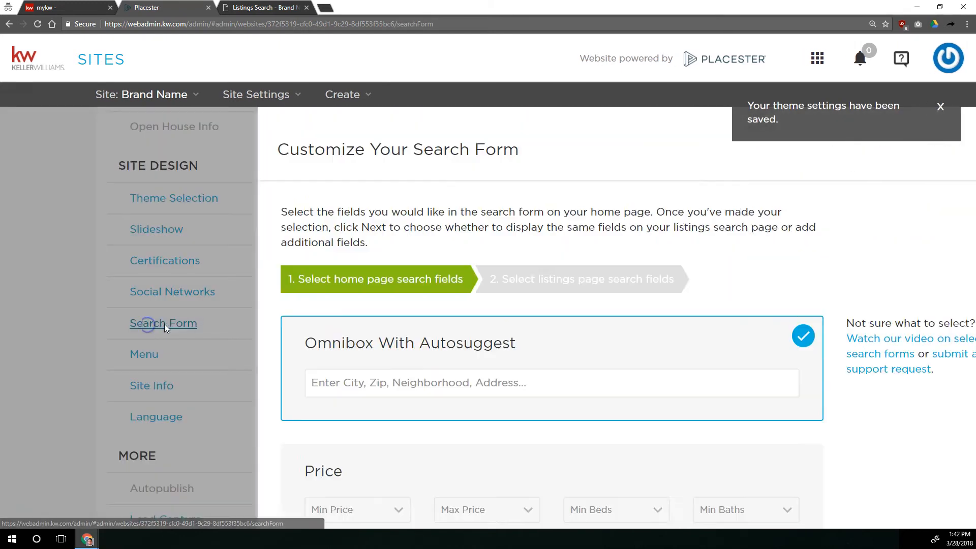
scroll(467, 301, "down", 8)
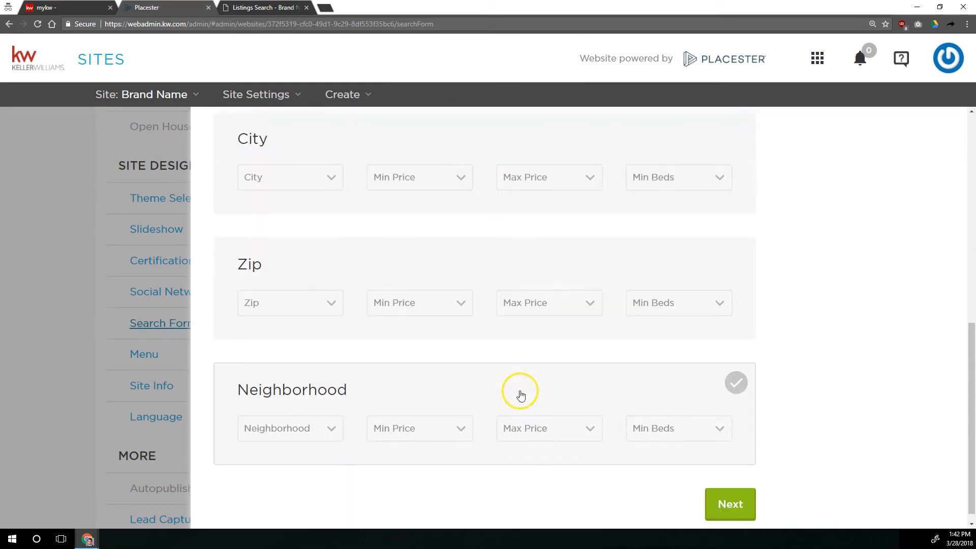
scroll(521, 394, "up", 8)
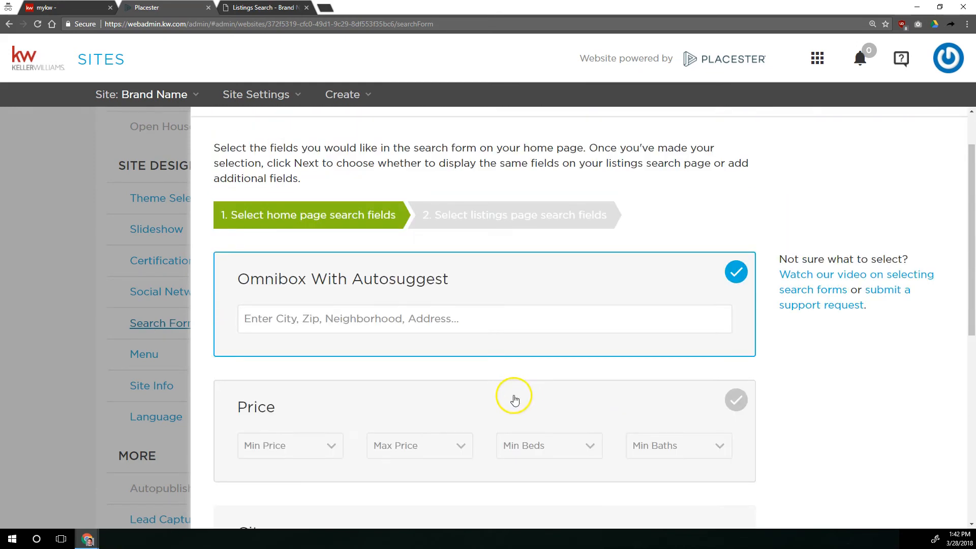
left_click(501, 326)
type("Bet")
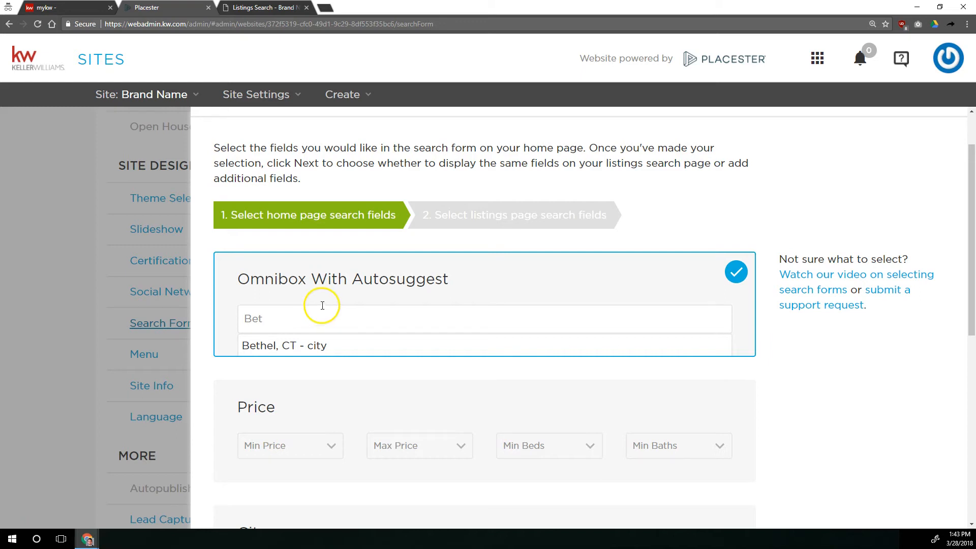
scroll(316, 307, "down", 3)
scroll(316, 298, "down", 1)
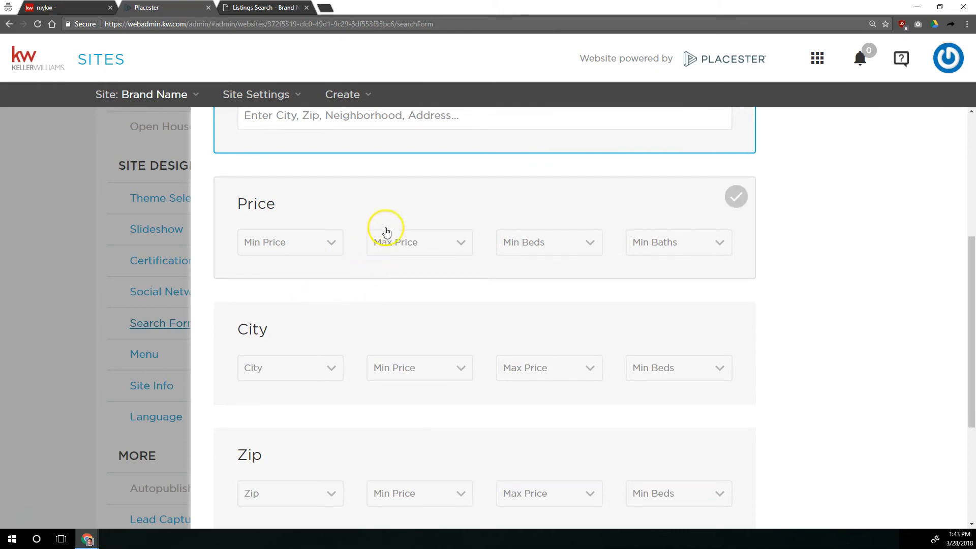
scroll(442, 247, "down", 4)
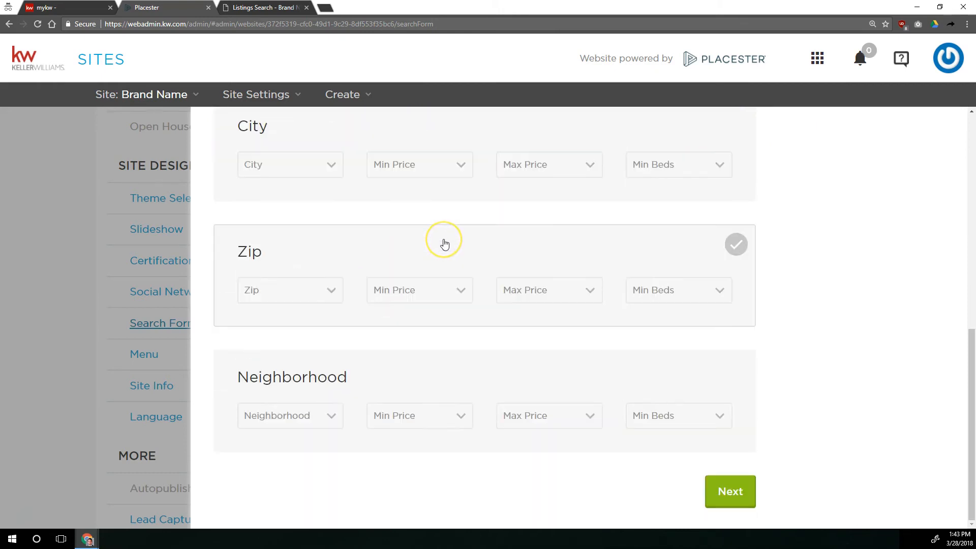
scroll(443, 245, "up", 5)
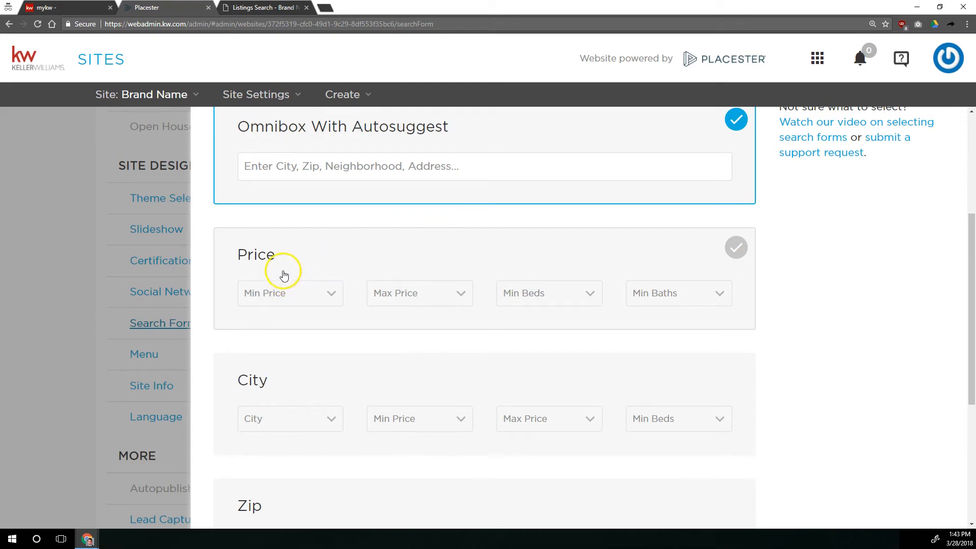
Choose the Price home page search form and continue to the listings page search fields.
left_click(256, 254)
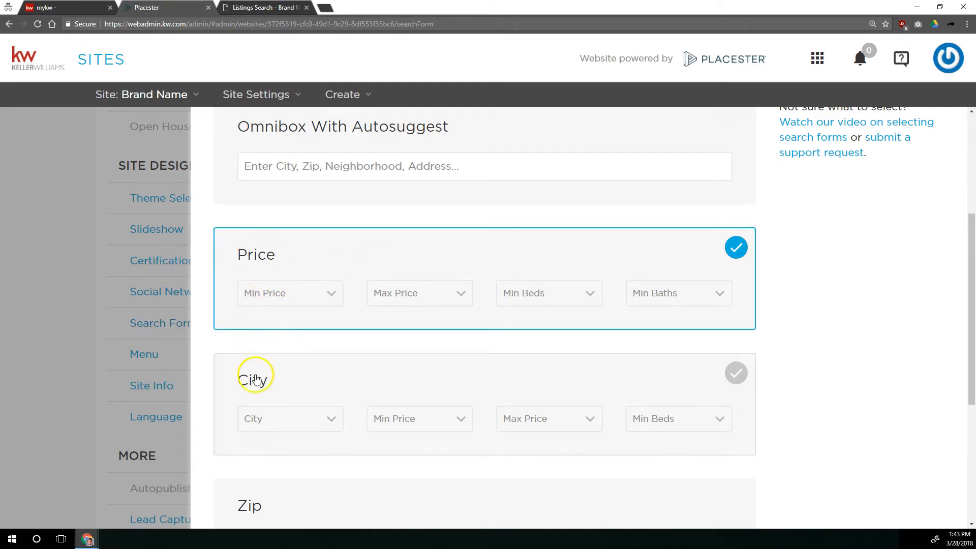
scroll(254, 366, "down", 4)
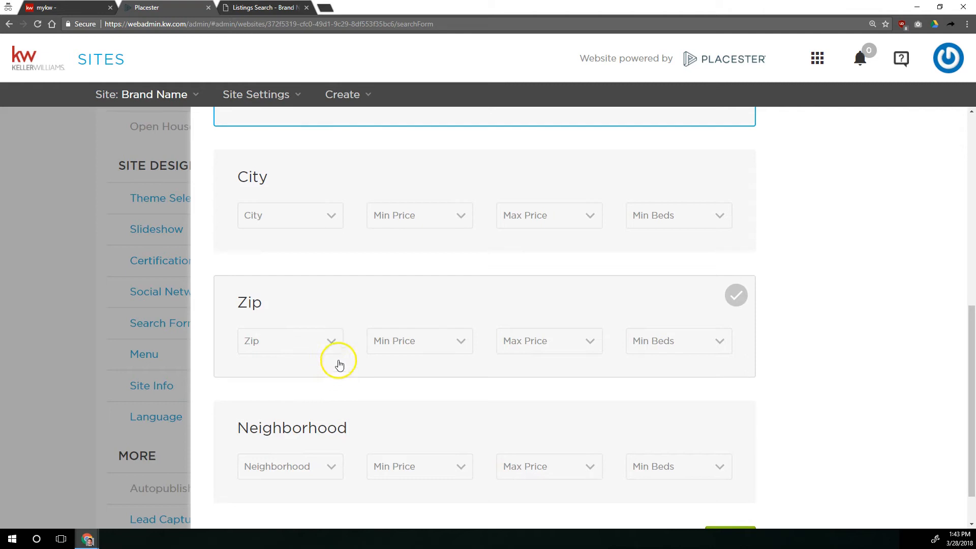
scroll(337, 364, "up", 5)
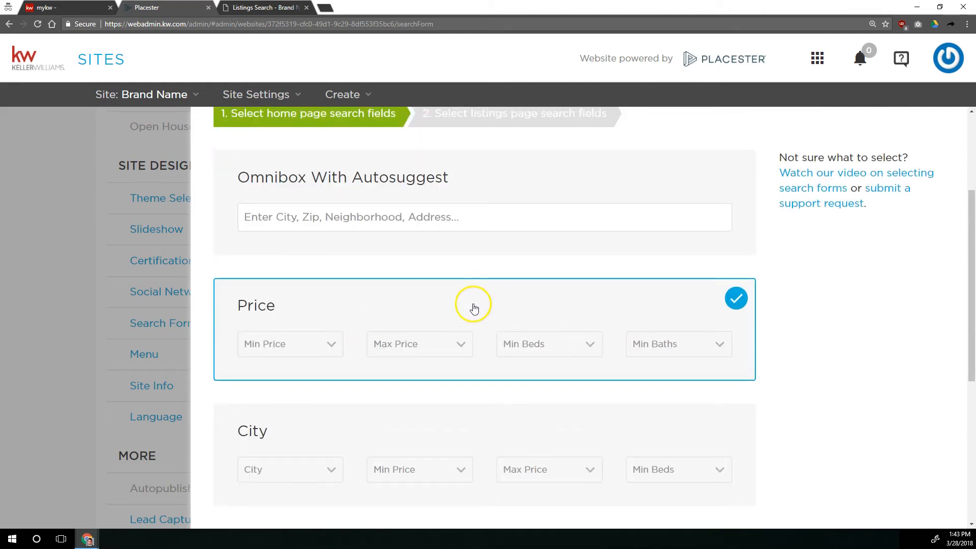
scroll(578, 338, "down", 6)
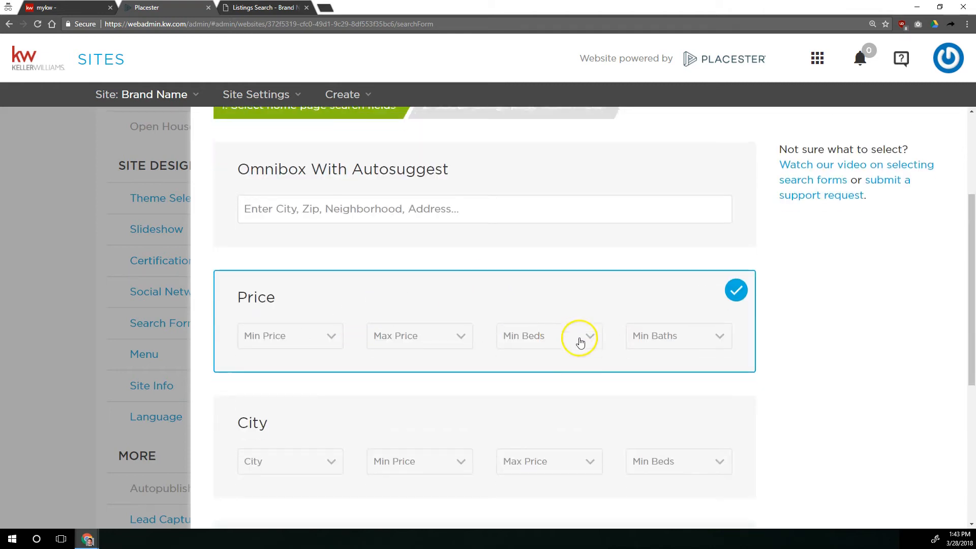
left_click(722, 487)
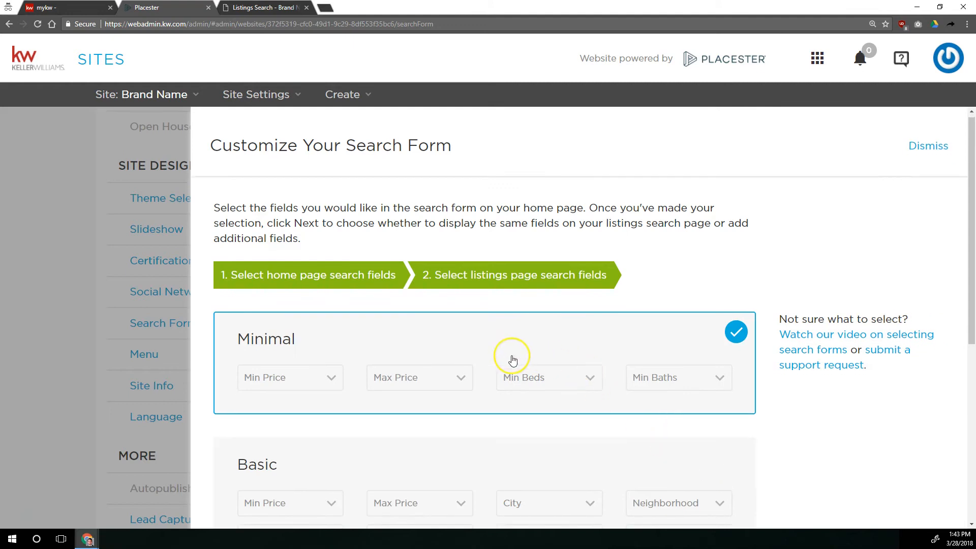
Choose the Advanced listings page search form and save the search form settings.
scroll(510, 359, "down", 6)
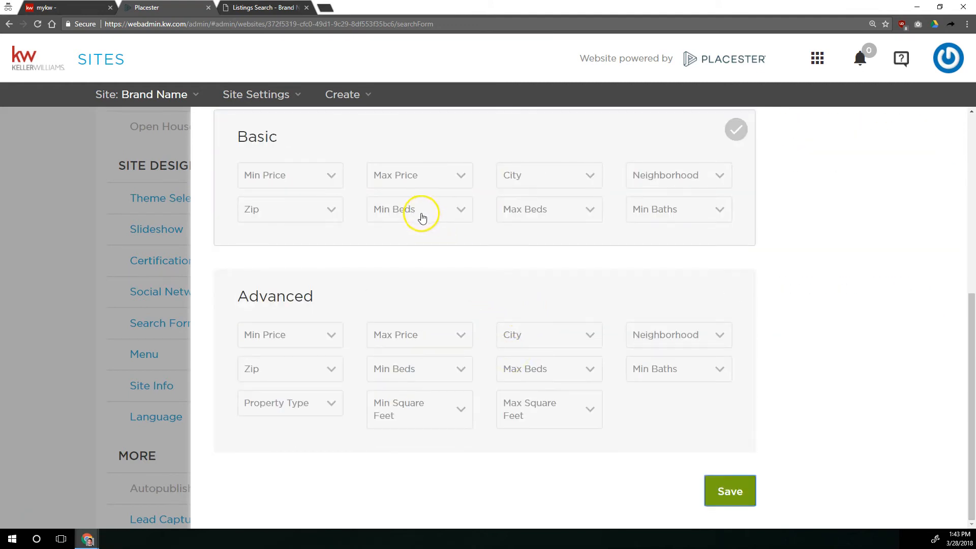
scroll(422, 217, "up", 4)
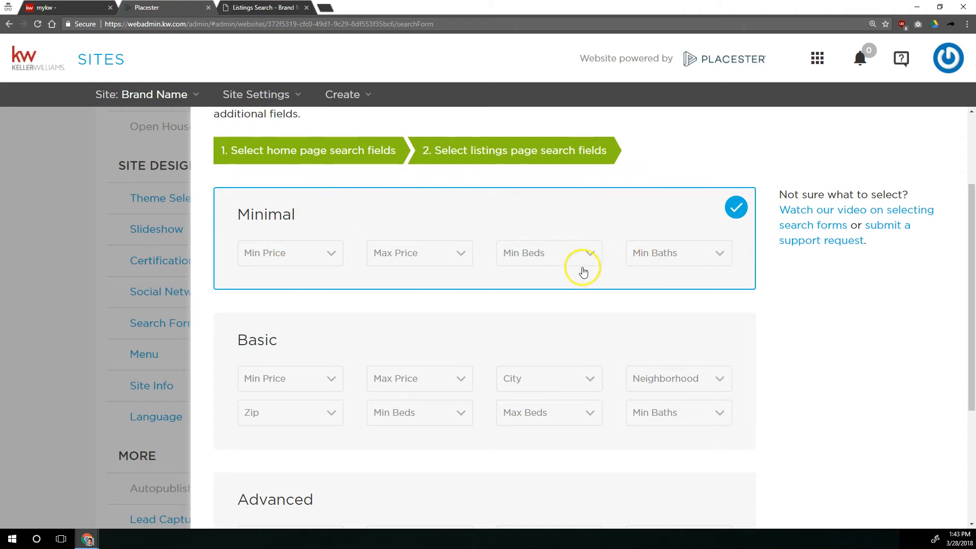
scroll(552, 252, "down", 1)
scroll(553, 251, "down", 3)
left_click(478, 389)
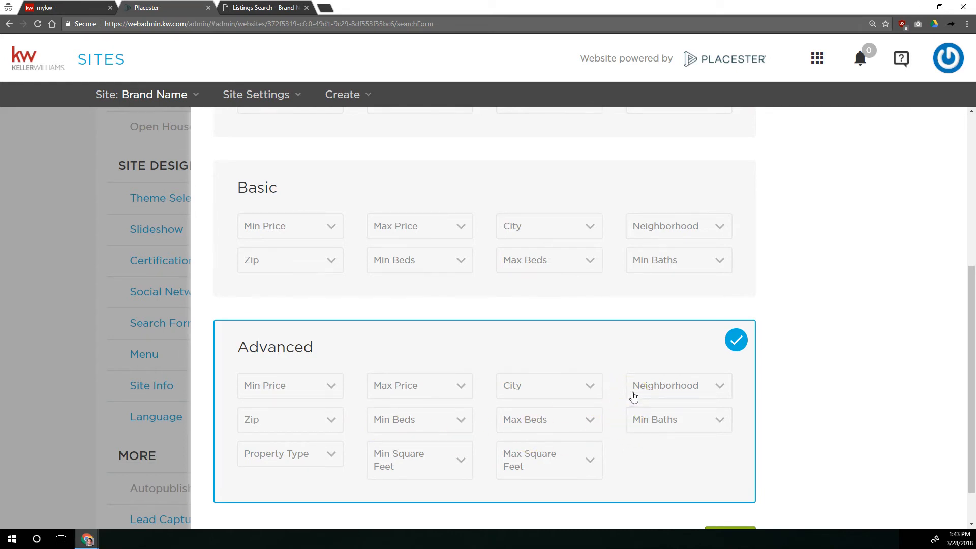
scroll(734, 453, "down", 1)
left_click(729, 491)
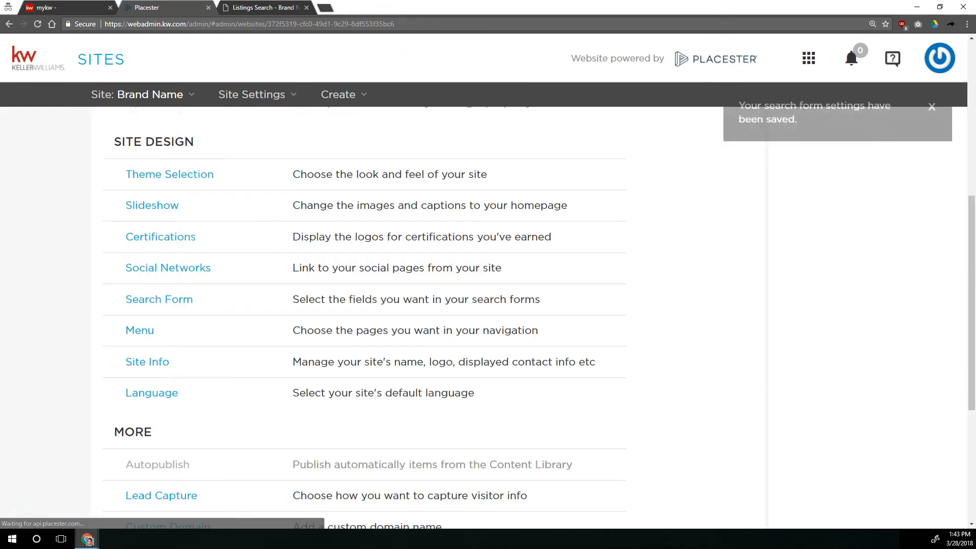
Reload the live homepage to view the new theme and search form.
left_click(262, 8)
left_click(52, 77)
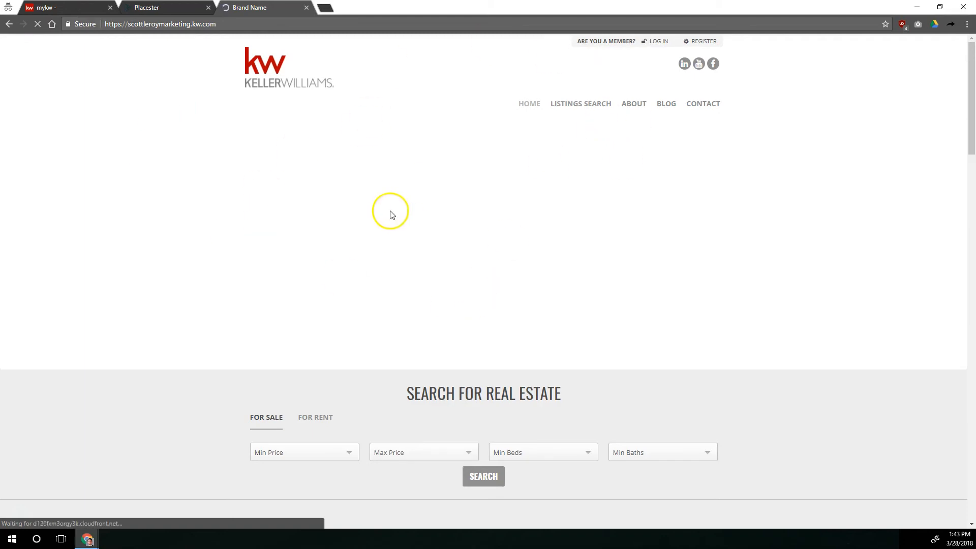
Test the homepage search form with a $200,000 maximum price, 2 minimum beds and 2 minimum baths, and browse the results.
scroll(381, 224, "down", 4)
left_click(338, 249)
scroll(311, 326, "down", 5)
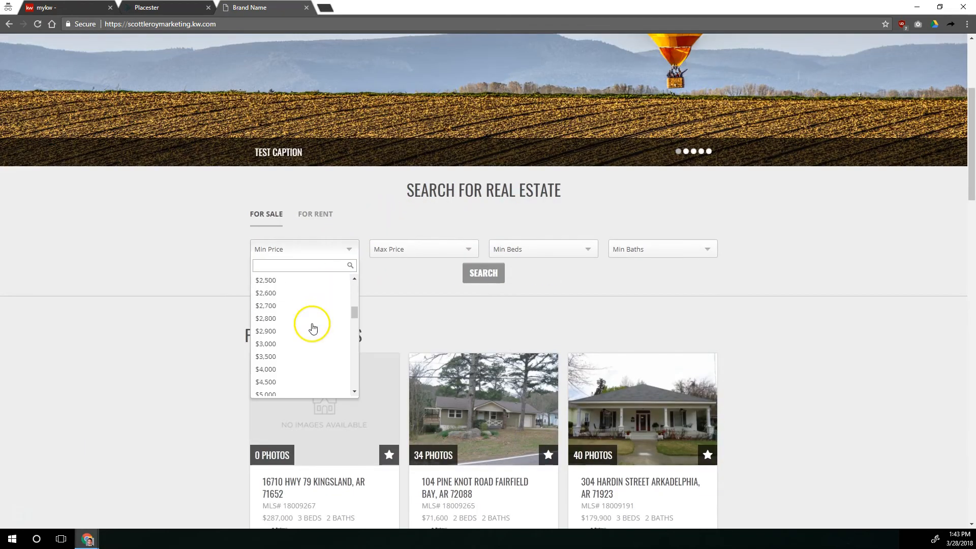
scroll(294, 325, "down", 5)
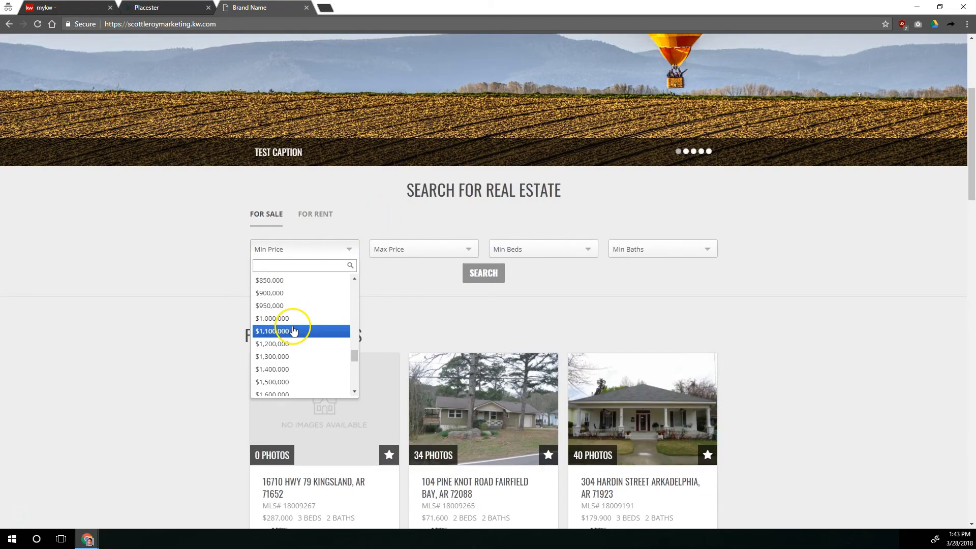
left_click(443, 248)
scroll(401, 331, "down", 10)
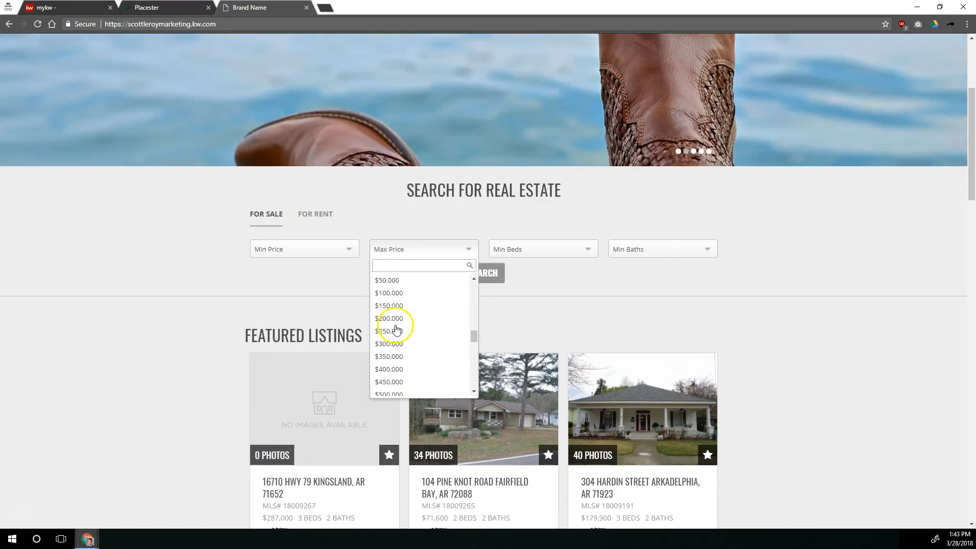
left_click(402, 318)
left_click(581, 249)
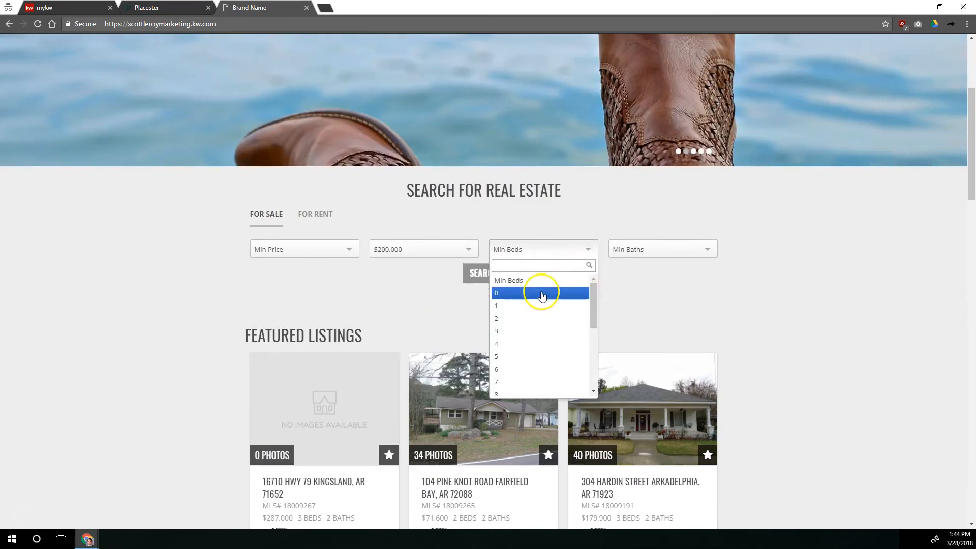
left_click(537, 318)
left_click(649, 249)
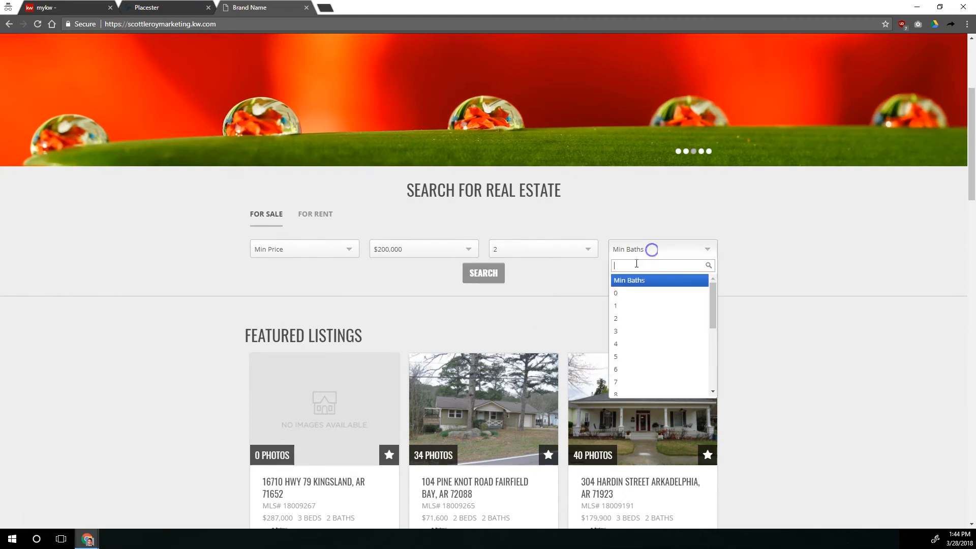
left_click(616, 318)
left_click(498, 281)
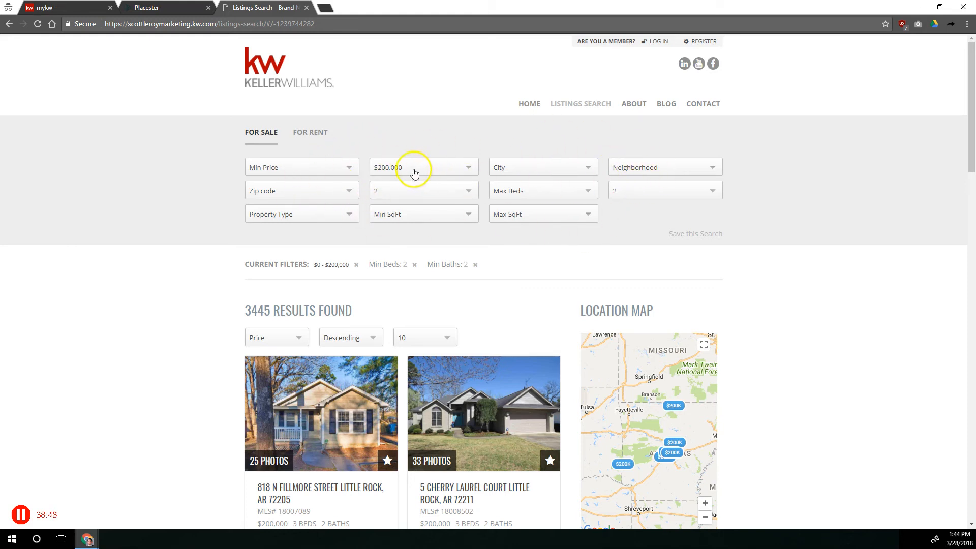
scroll(458, 277, "down", 7)
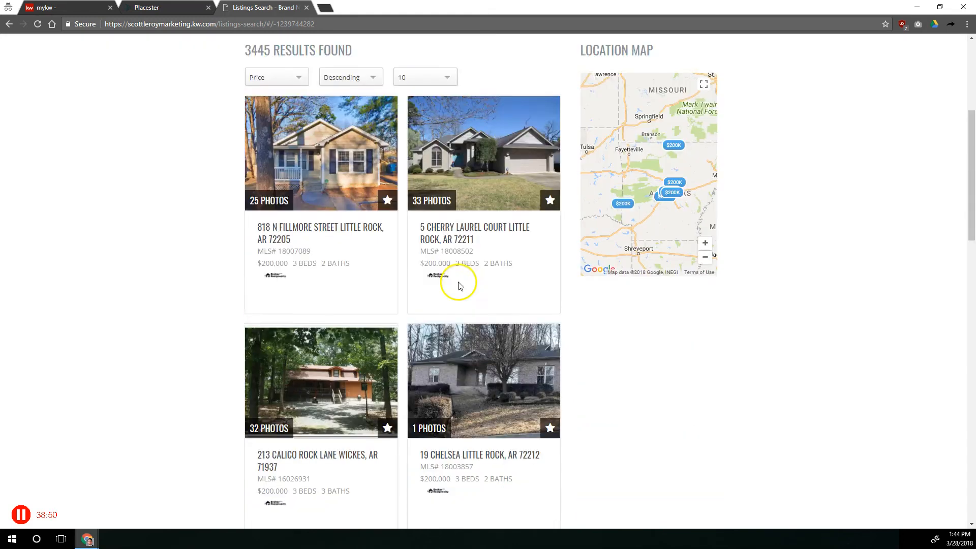
scroll(452, 282, "up", 7)
Pick a different website design in Theme Selection, keep the white page header option, and save the theme.
left_click(178, 7)
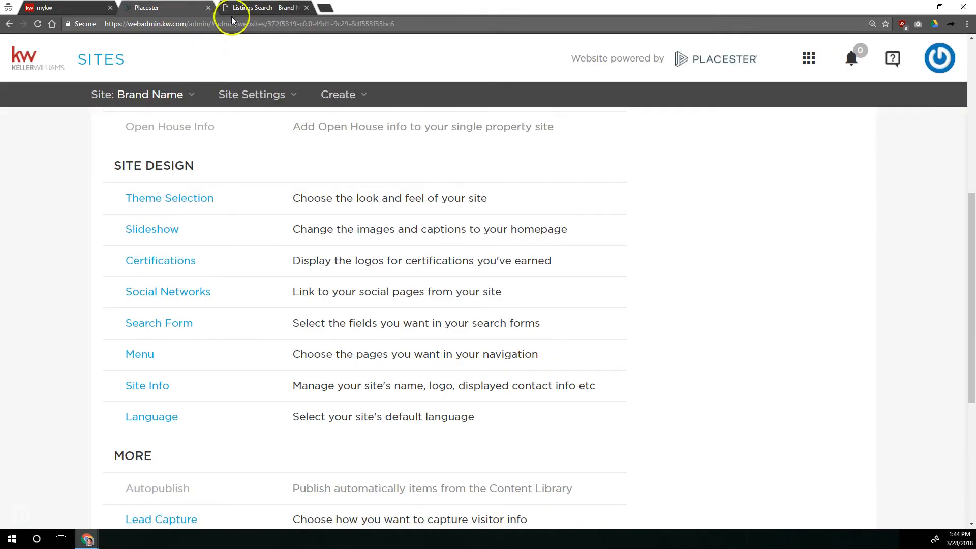
left_click(235, 9)
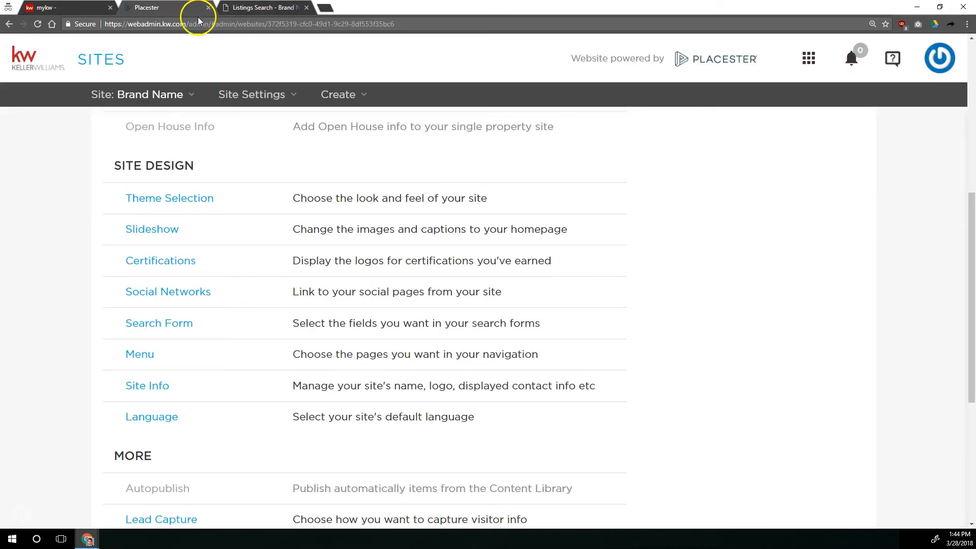
left_click(179, 199)
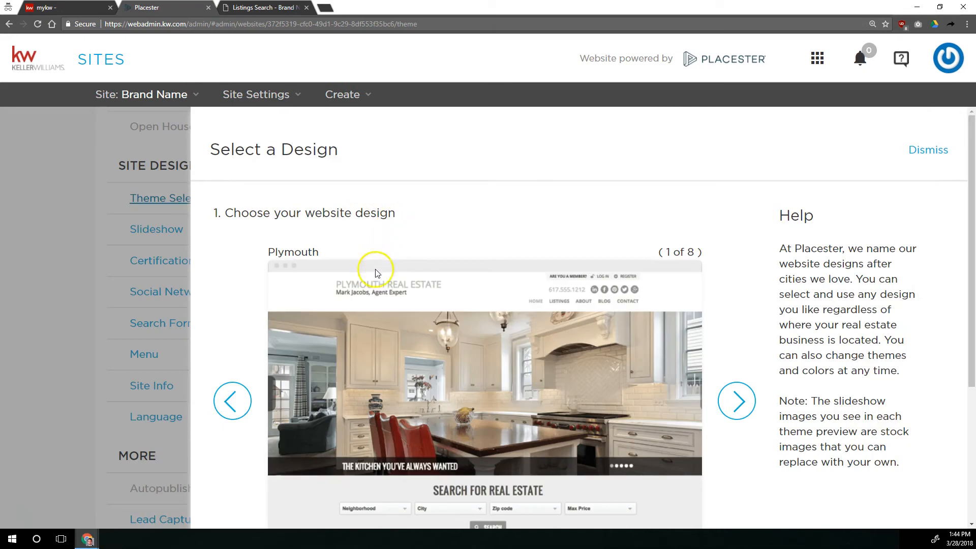
left_click(233, 399)
scroll(526, 300, "down", 4)
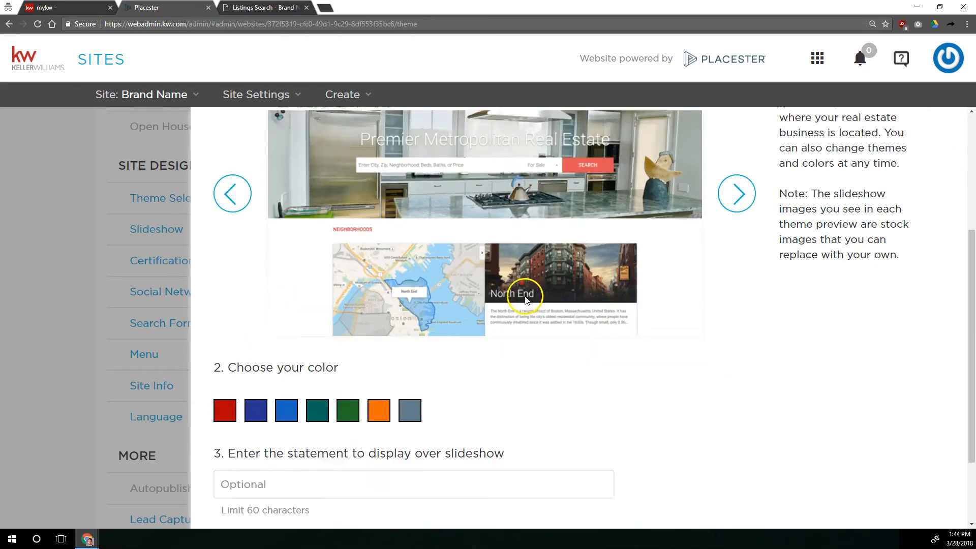
scroll(290, 224, "up", 5)
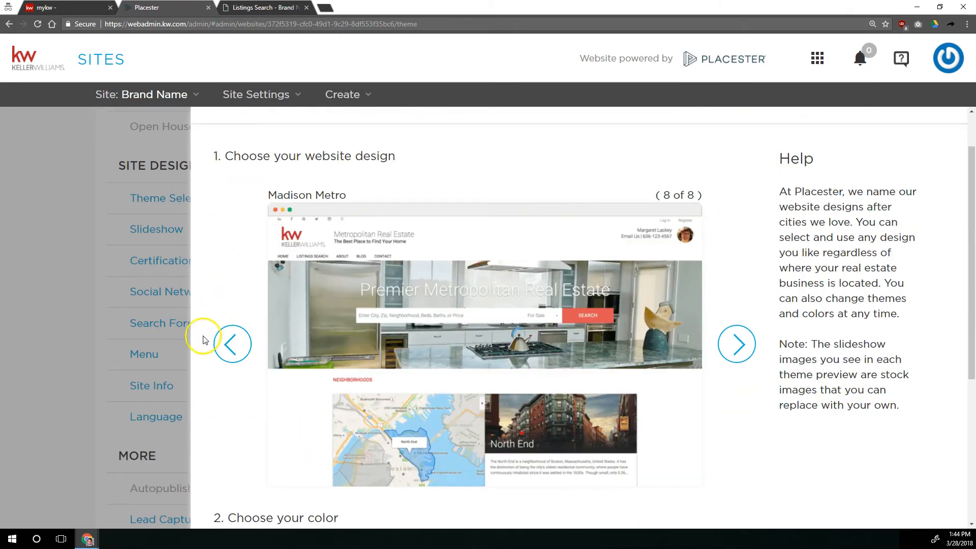
left_click(224, 341)
scroll(342, 337, "down", 5)
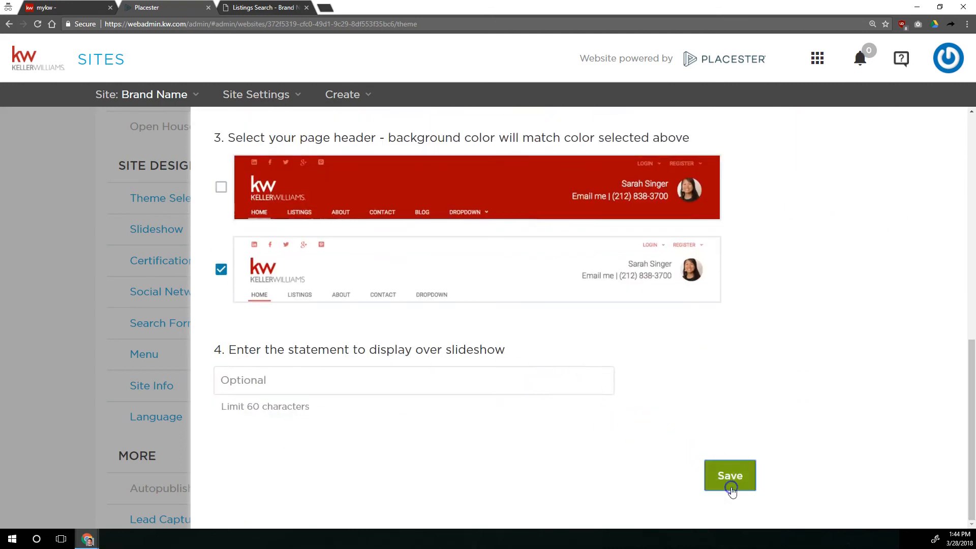
left_click(730, 475)
Open the live homepage to view the new theme.
left_click(264, 7)
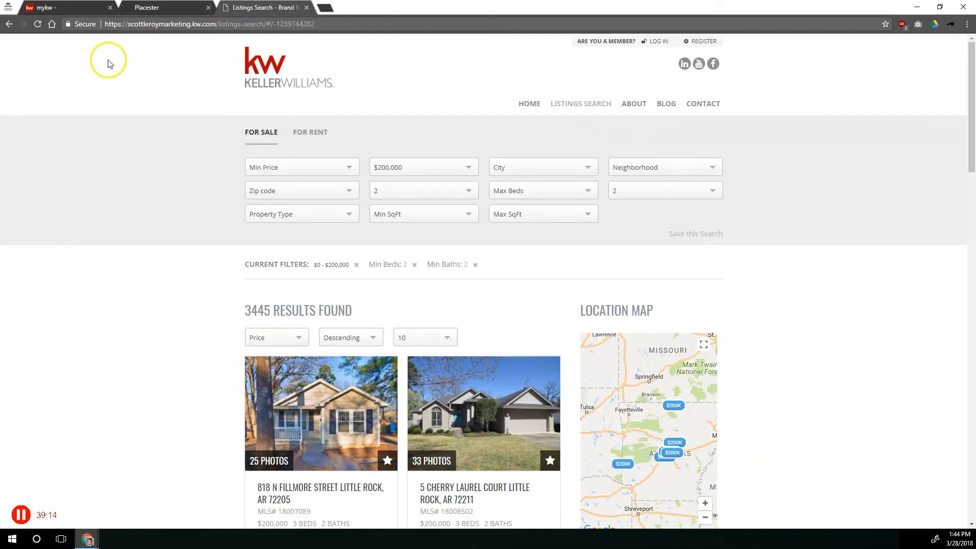
left_click(249, 67)
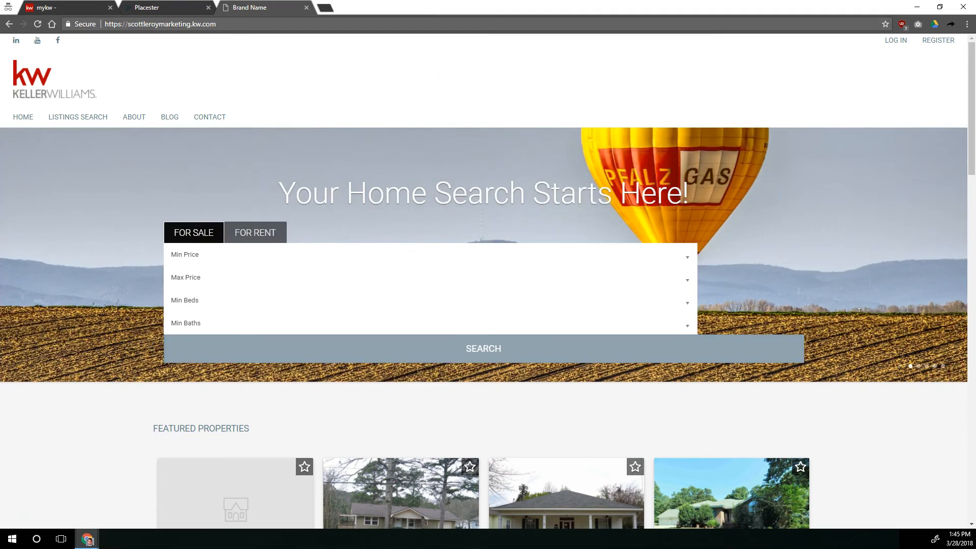
key("ctrl+shift+Tab")
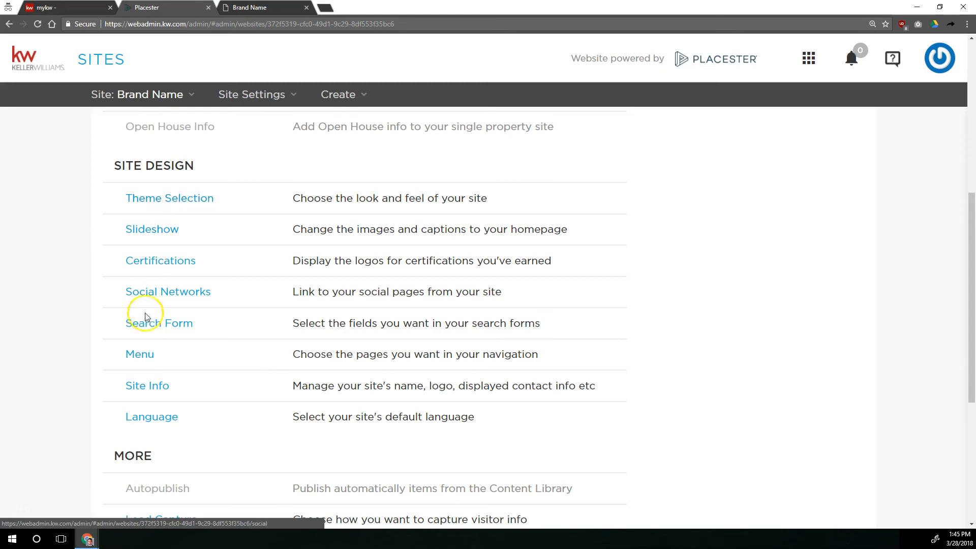
Save the search form with Omnibox With Autosuggest on the home page, then reload the live homepage.
left_click(155, 321)
left_click(739, 459)
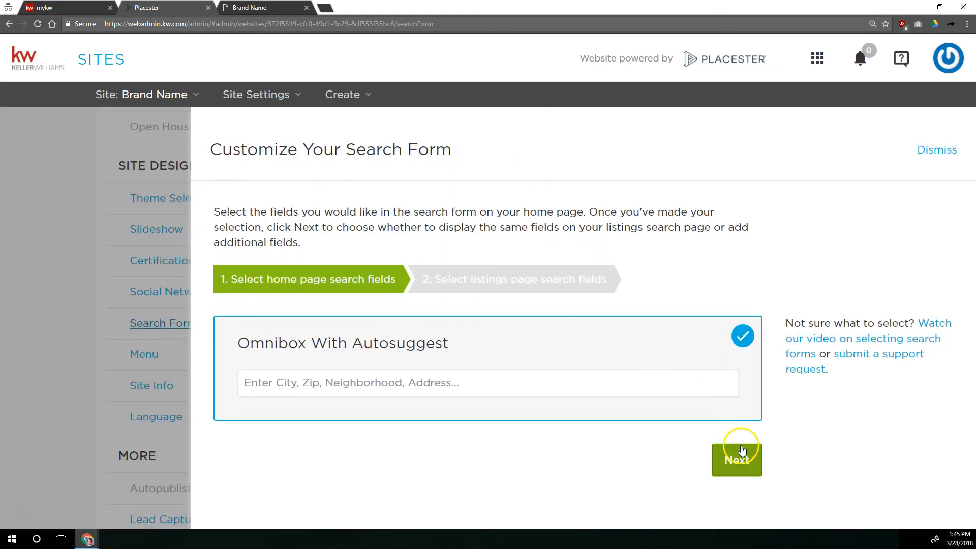
left_click(738, 461)
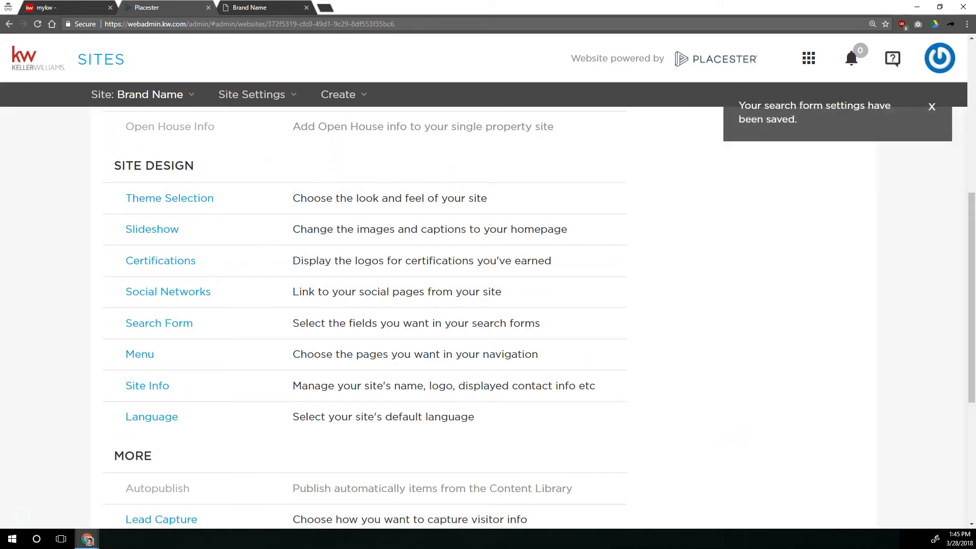
key("ctrl+Tab")
left_click(40, 23)
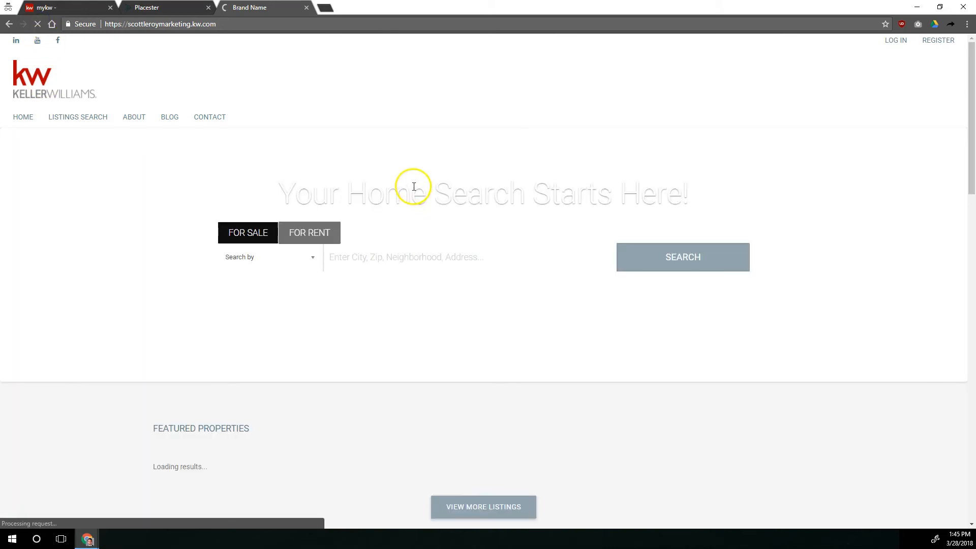
Open the Menu configuration and add the Your Favorite Listings page to the navigation.
left_click(173, 8)
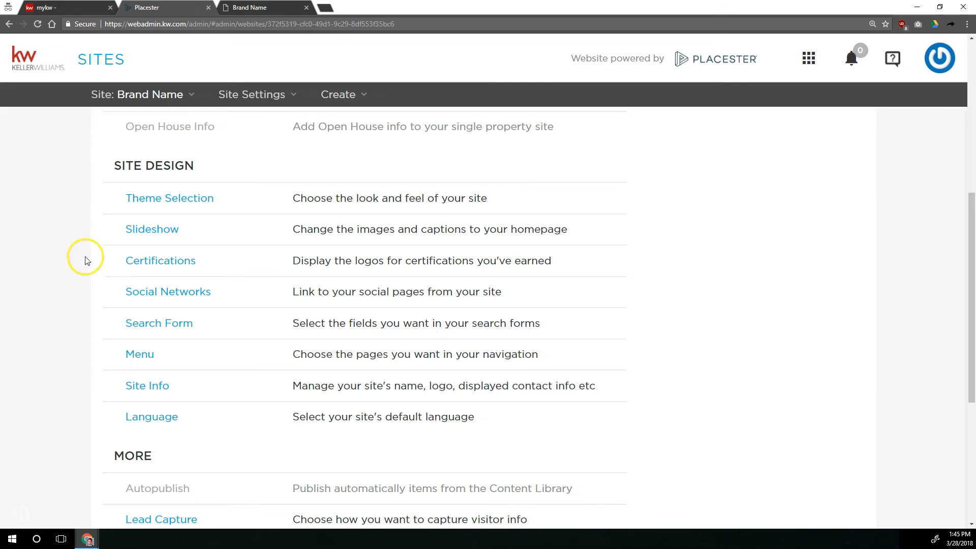
left_click(146, 360)
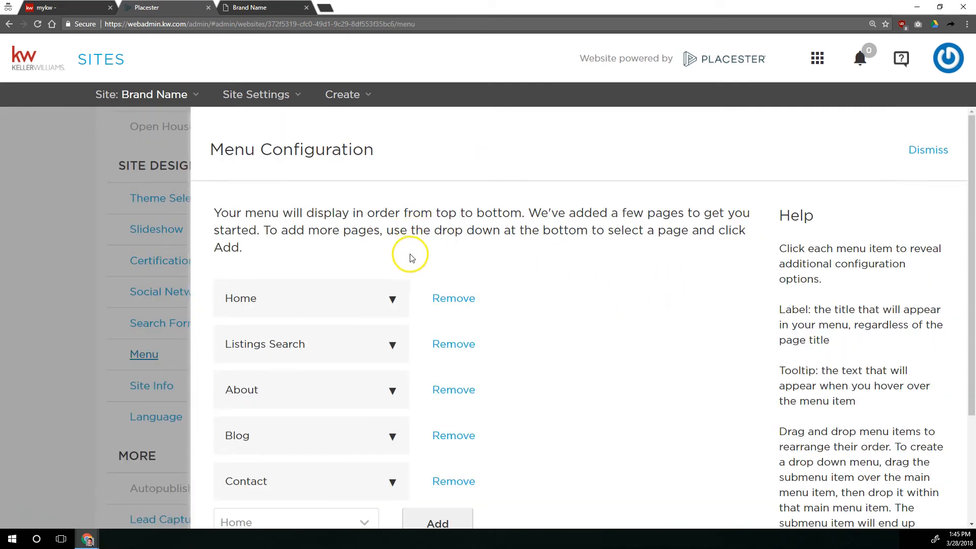
scroll(458, 267, "down", 3)
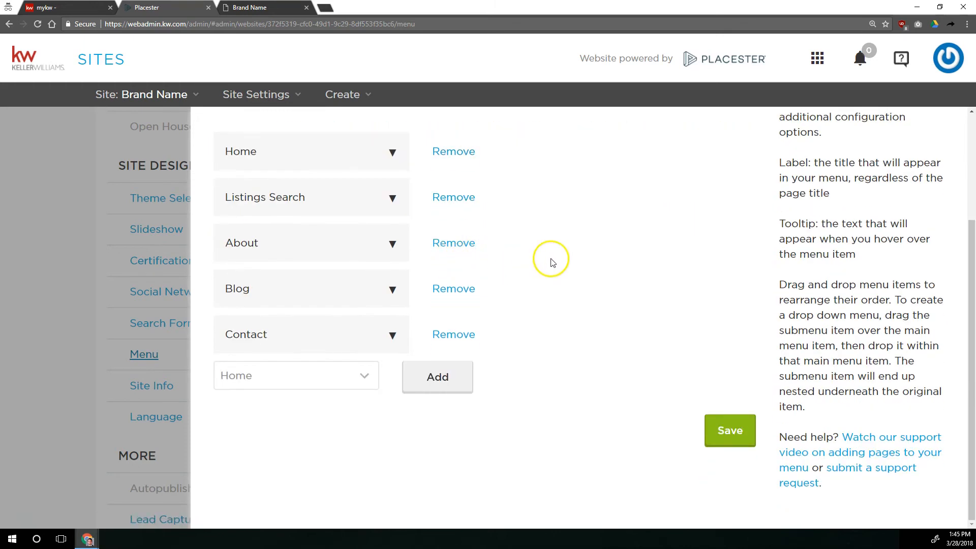
left_click(324, 135)
left_click(333, 384)
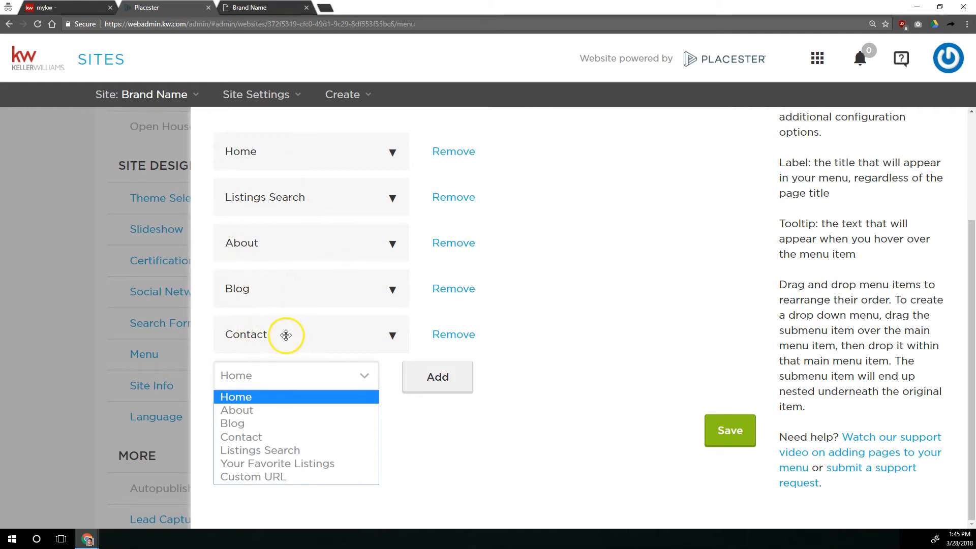
left_click(272, 464)
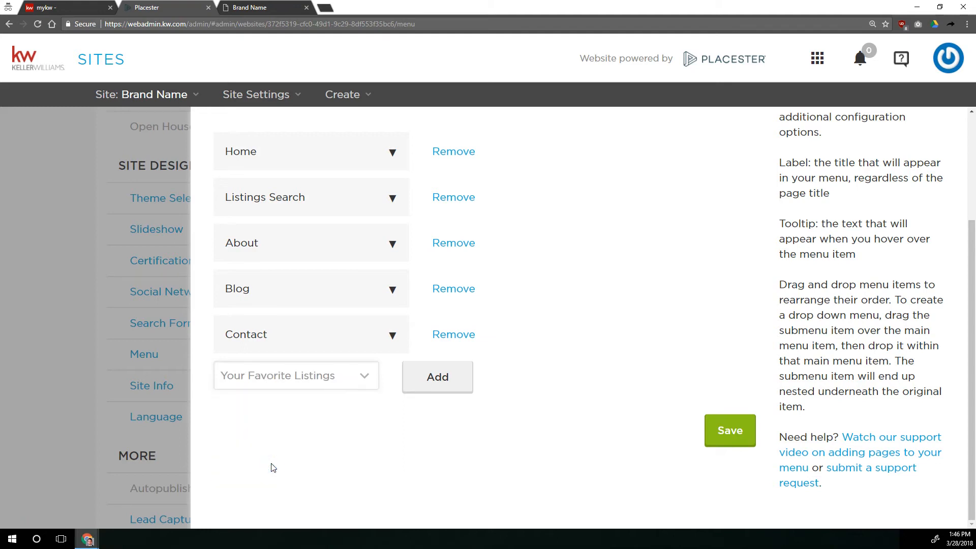
left_click(444, 381)
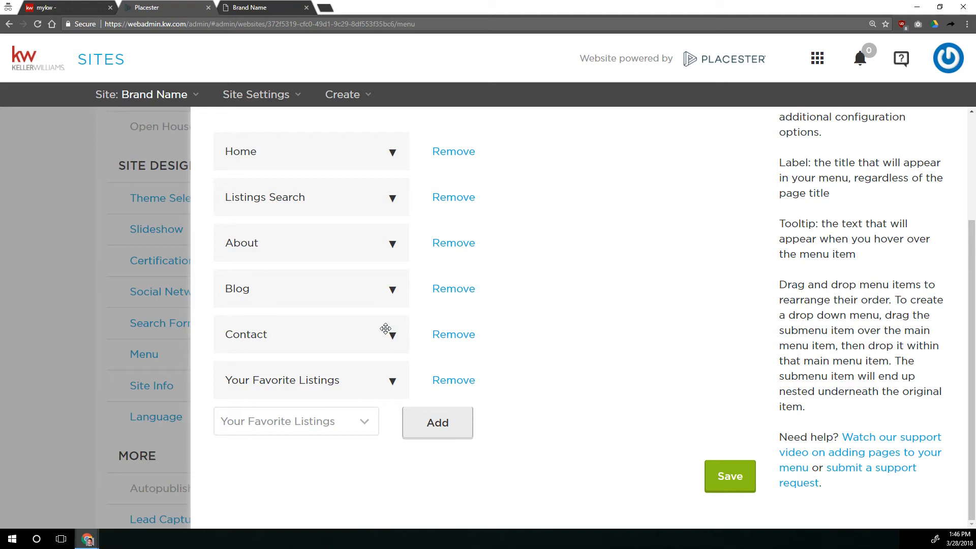
Nest Your Favorite Listings as a submenu item under Listings Search and save the menu.
left_click_drag(282, 373, 300, 197)
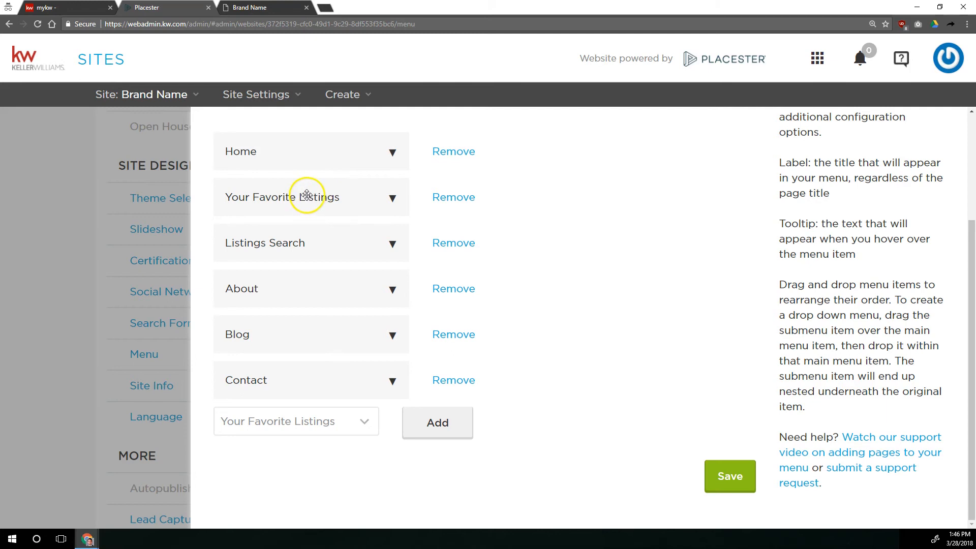
left_click_drag(316, 200, 307, 286)
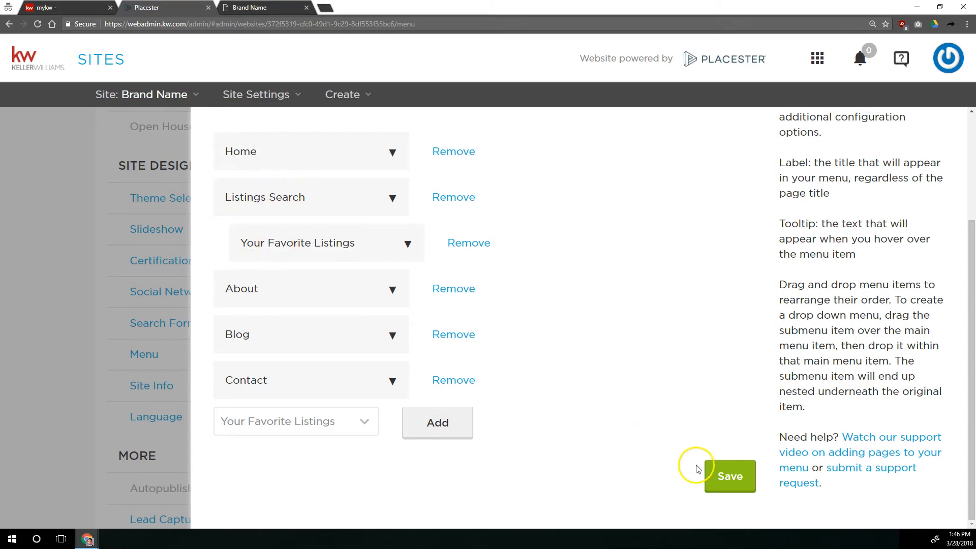
left_click(720, 475)
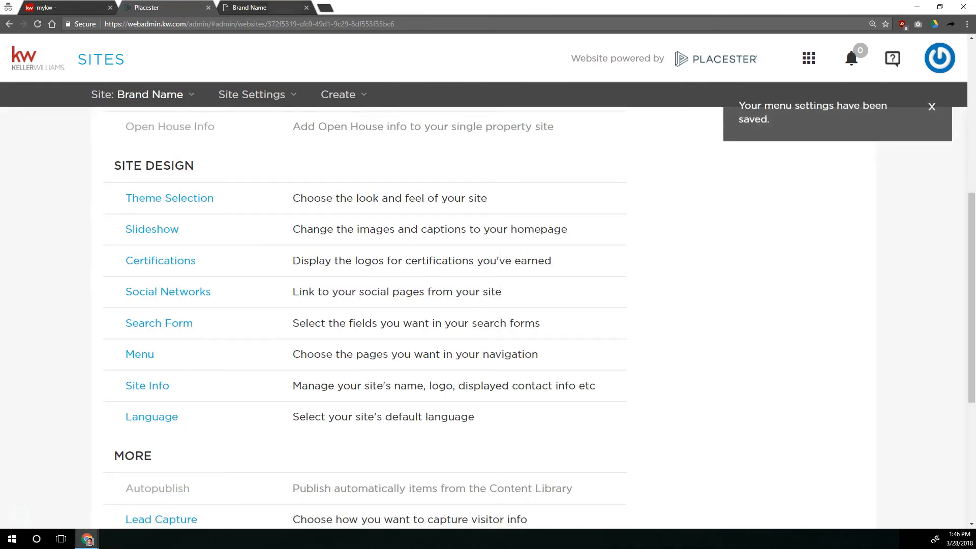
Reload the live homepage and check the Listings Search dropdown menu.
left_click(250, 7)
left_click(37, 24)
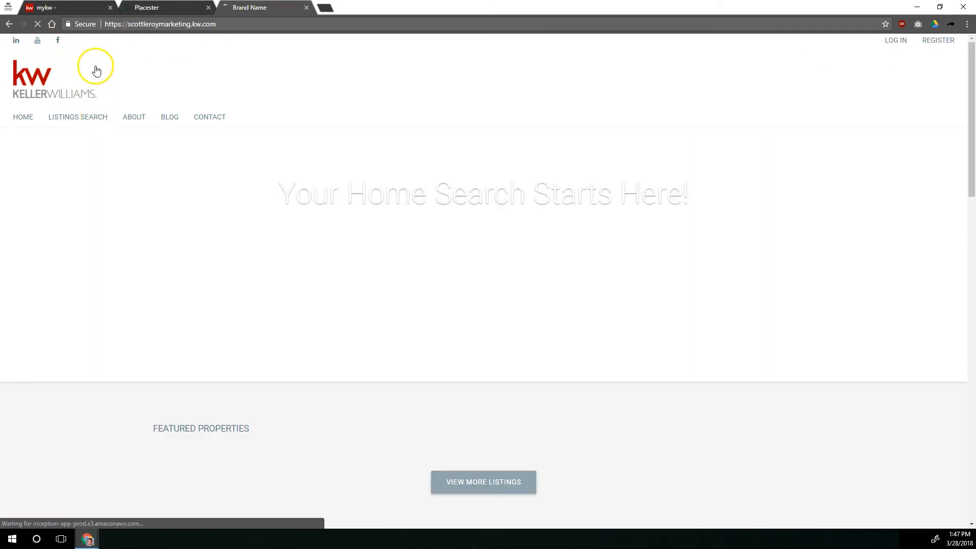
mouse_move(83, 122)
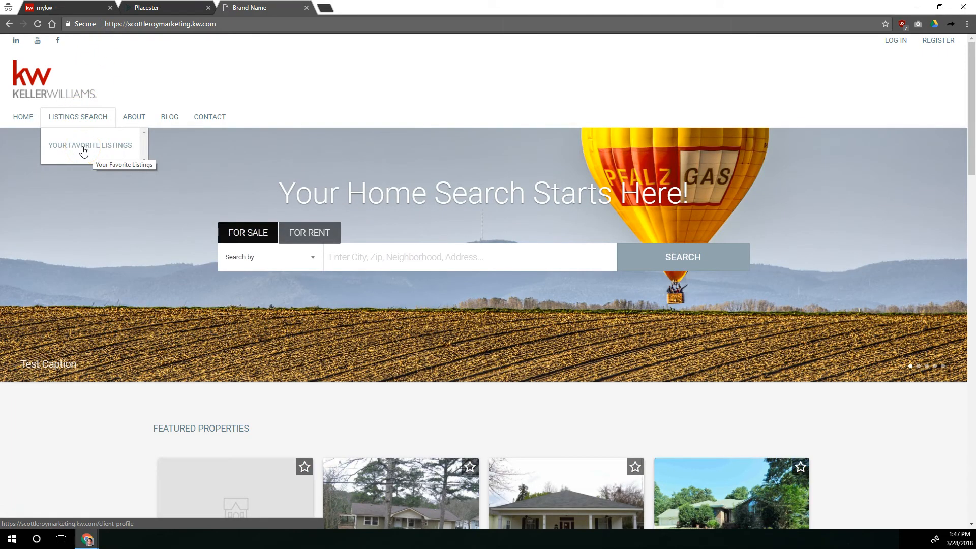
Reopen the Menu configuration, add a Custom URL menu item, and expand its settings.
left_click(168, 8)
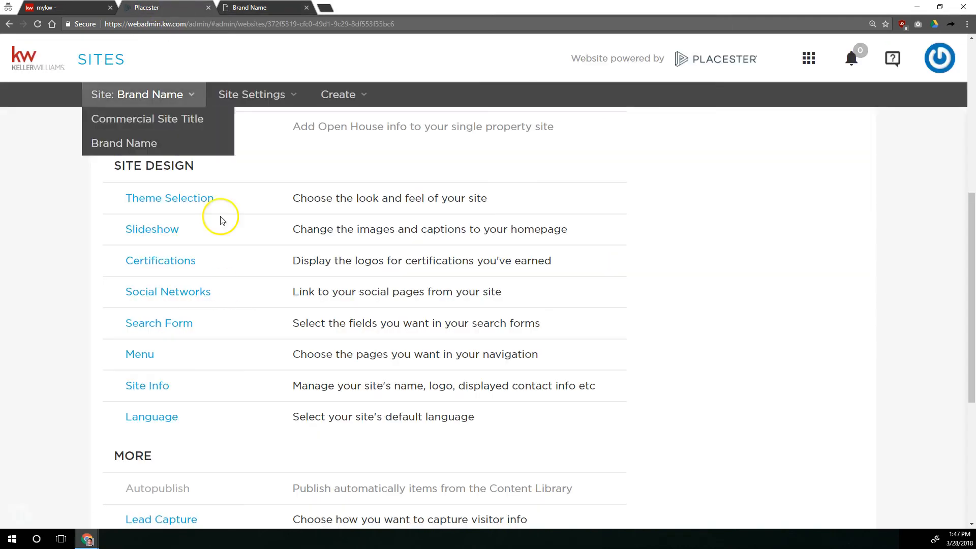
left_click(140, 355)
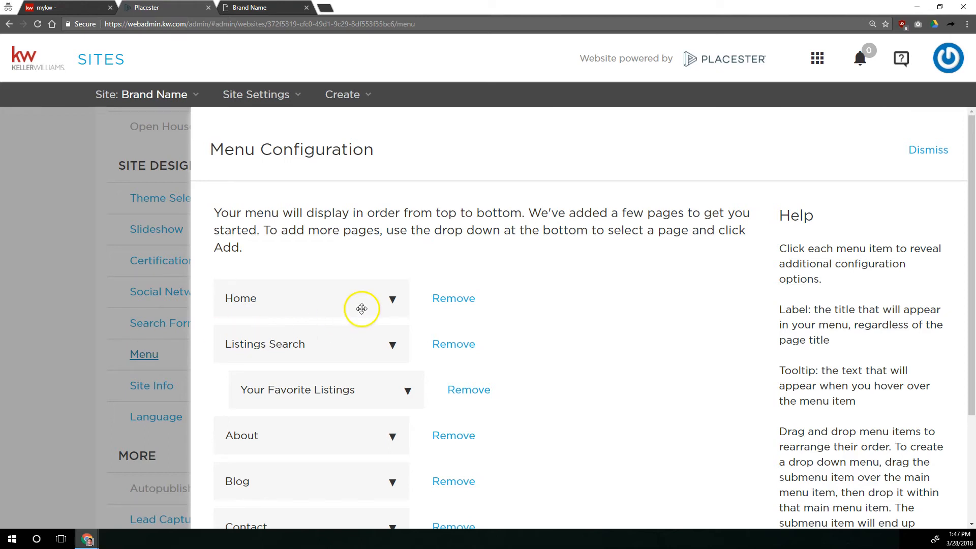
scroll(362, 308, "down", 3)
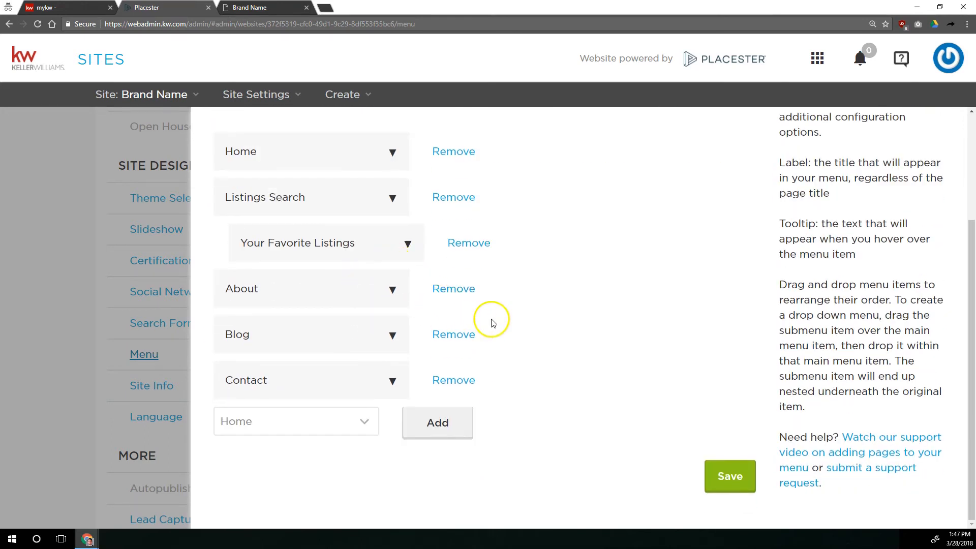
left_click(323, 418)
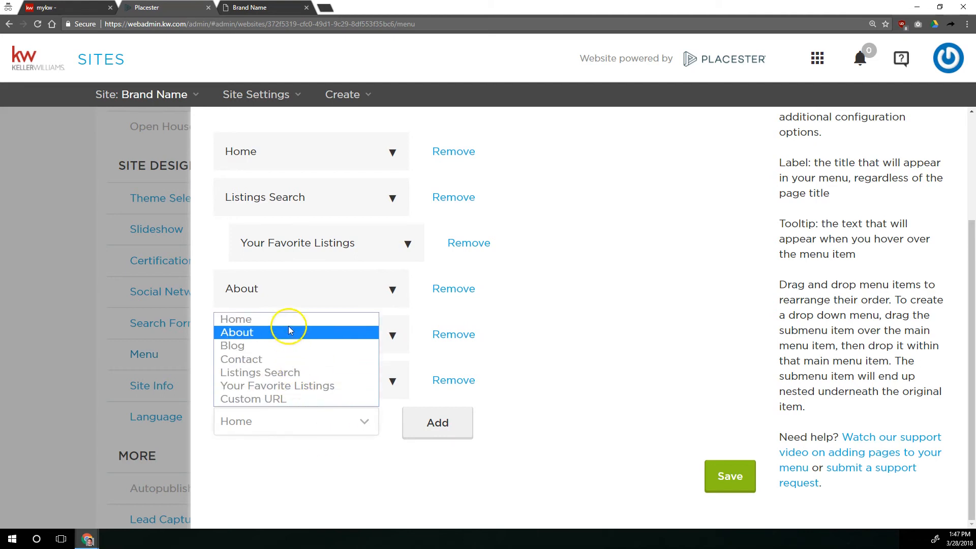
left_click(258, 398)
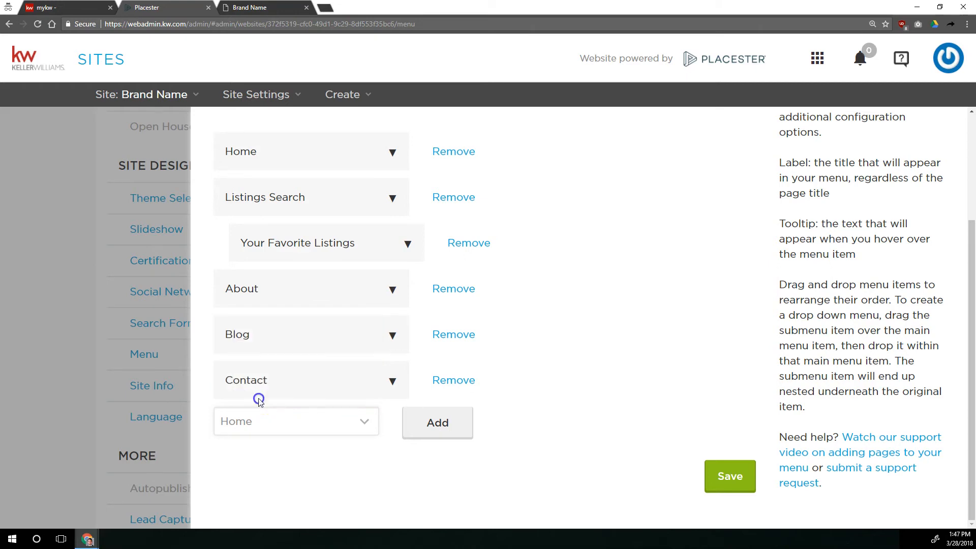
left_click(405, 423)
scroll(390, 419, "down", 2)
left_click(324, 385)
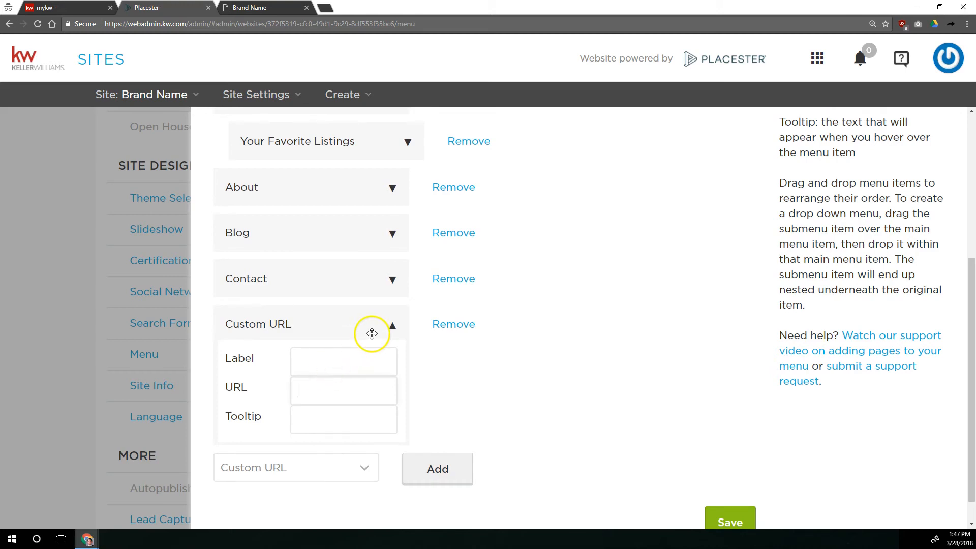
Label the new Custom URL menu item "Download My App".
left_click(426, 339)
left_click(360, 353)
type("Download My App")
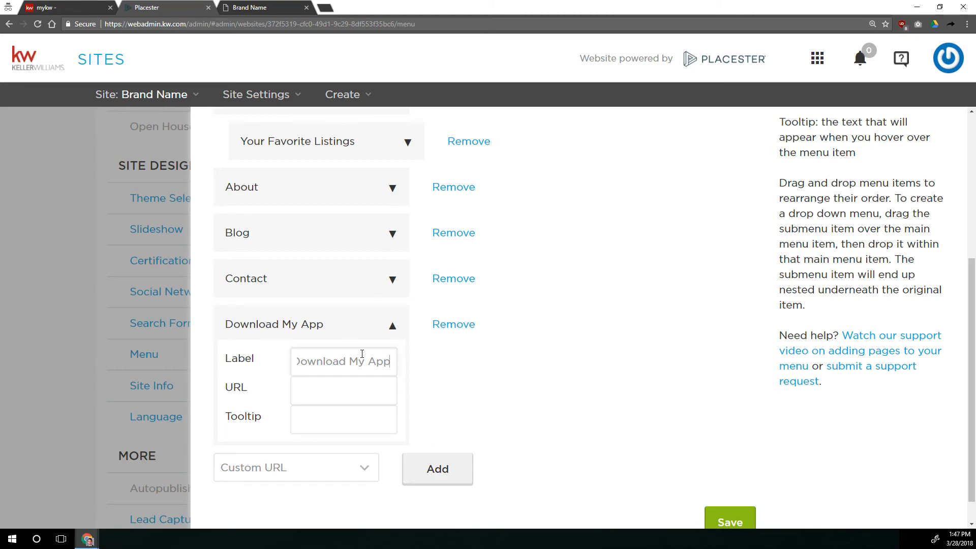
key("Tab")
Look through the mykw eEdge Control Panel's myMarketing options for the agent's app link.
left_click(70, 7)
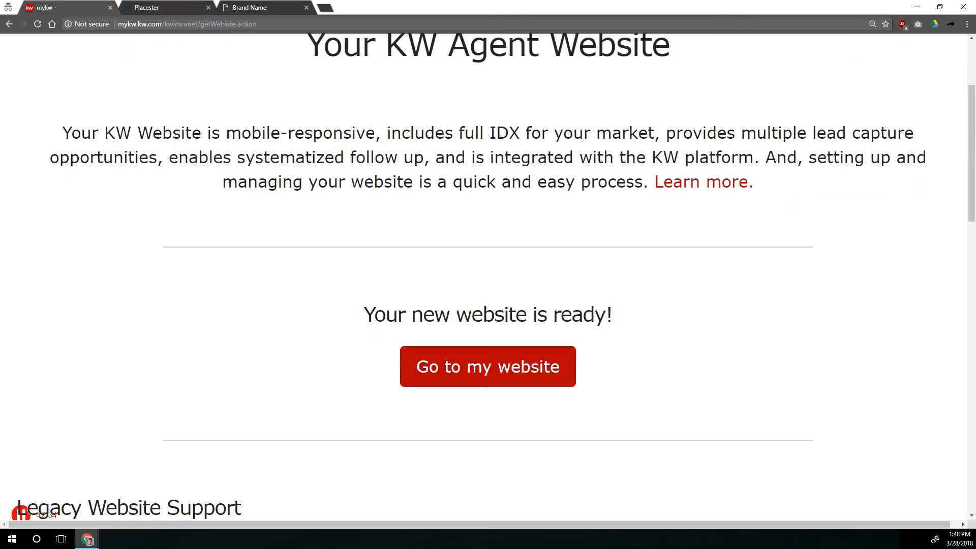
scroll(200, 114, "up", 3)
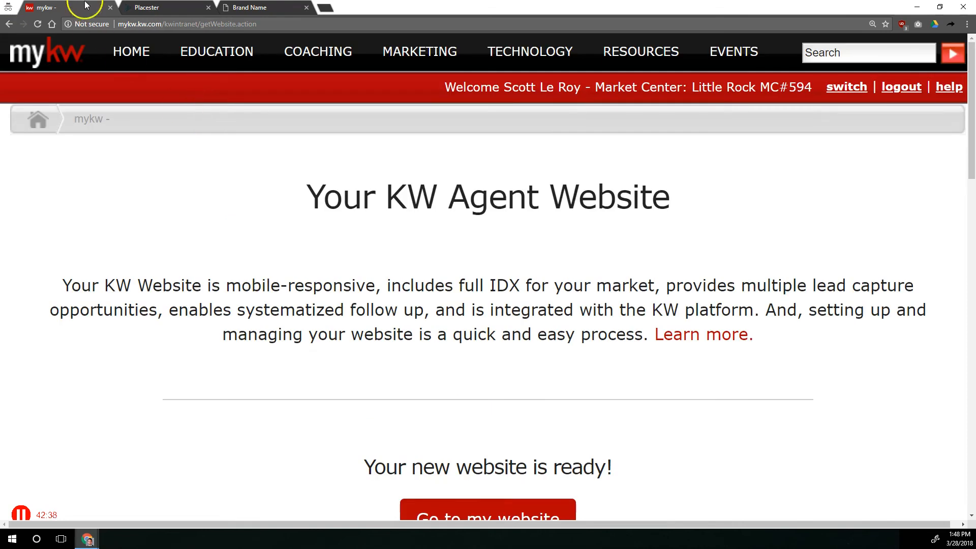
left_click(167, 8)
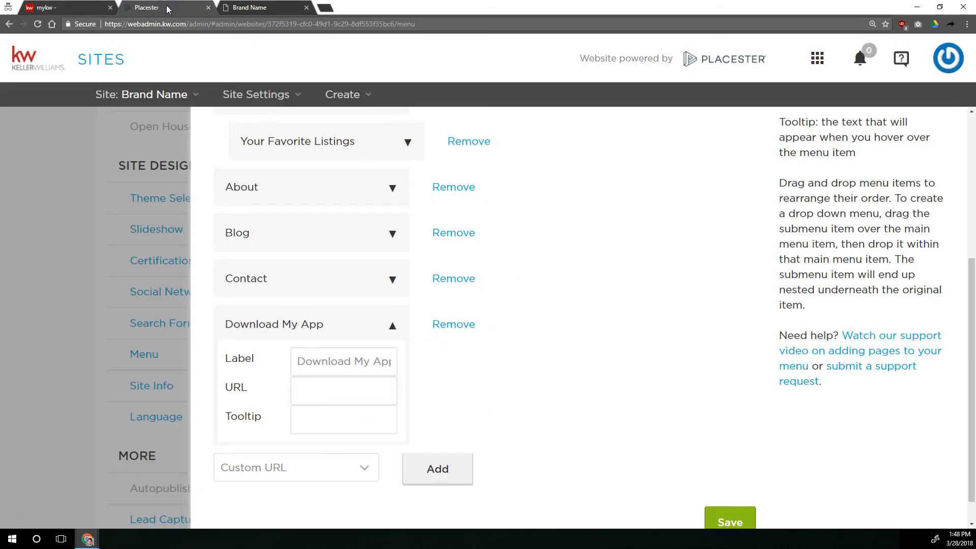
left_click(69, 8)
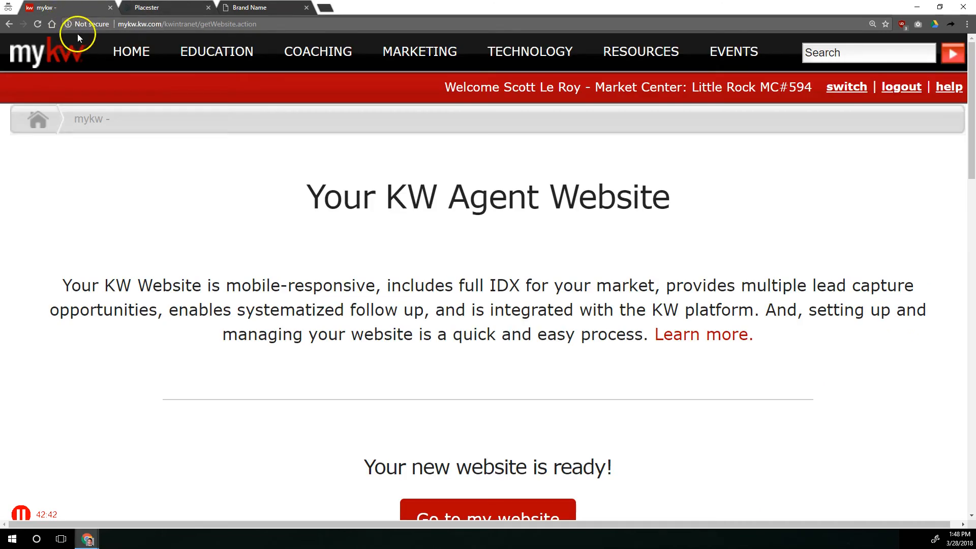
left_click(43, 49)
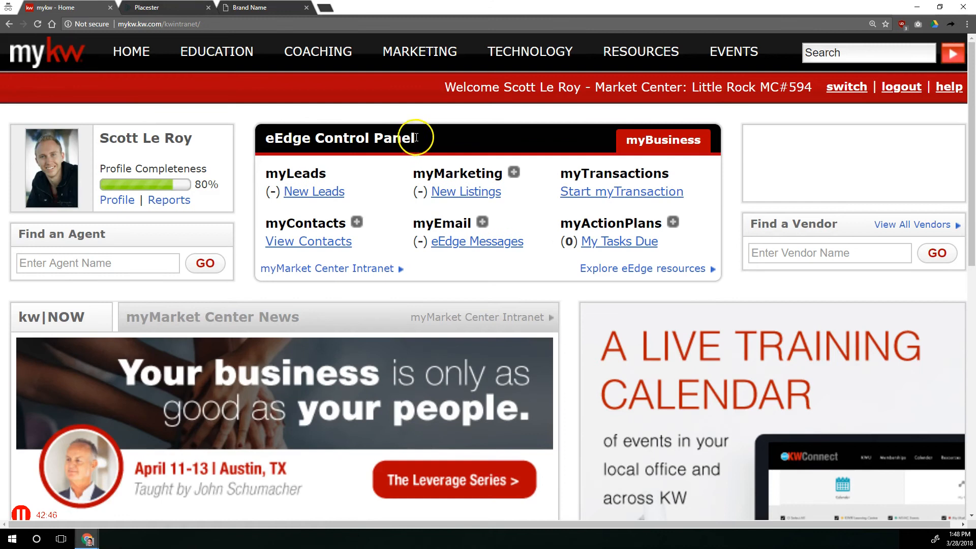
left_click_drag(413, 171, 511, 164)
left_click(512, 165)
left_click(514, 173)
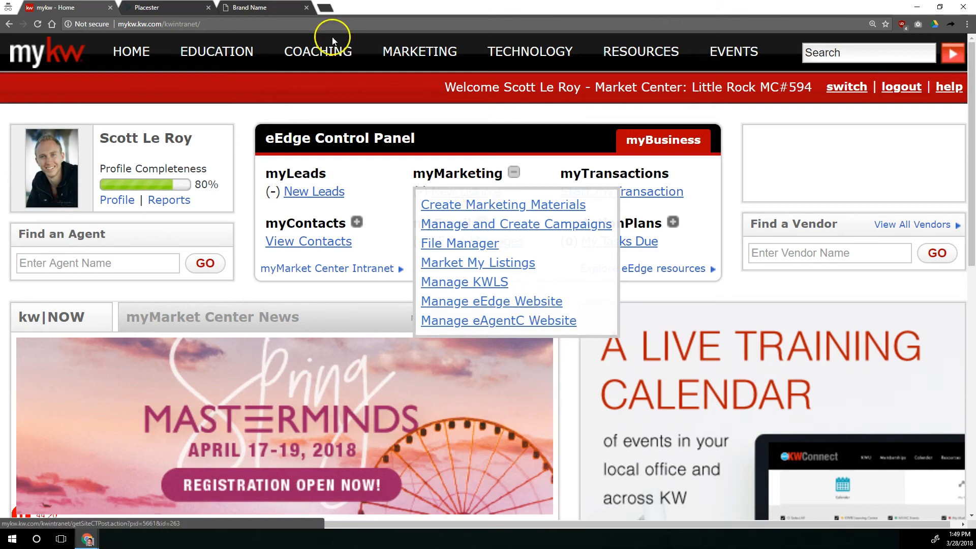
left_click(191, 8)
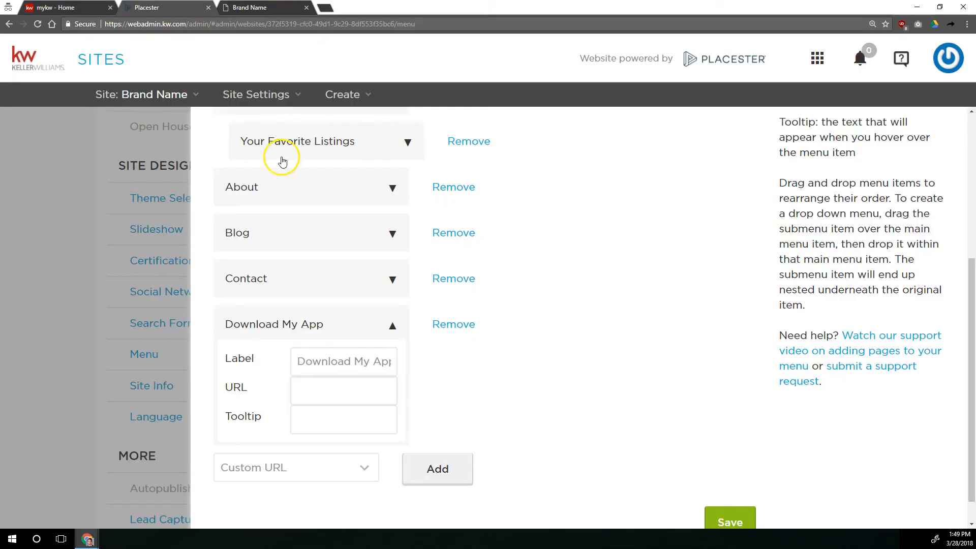
Set the menu item's URL to the agent's personal app.kw.com link.
left_click(376, 391)
type("http://app.kw")
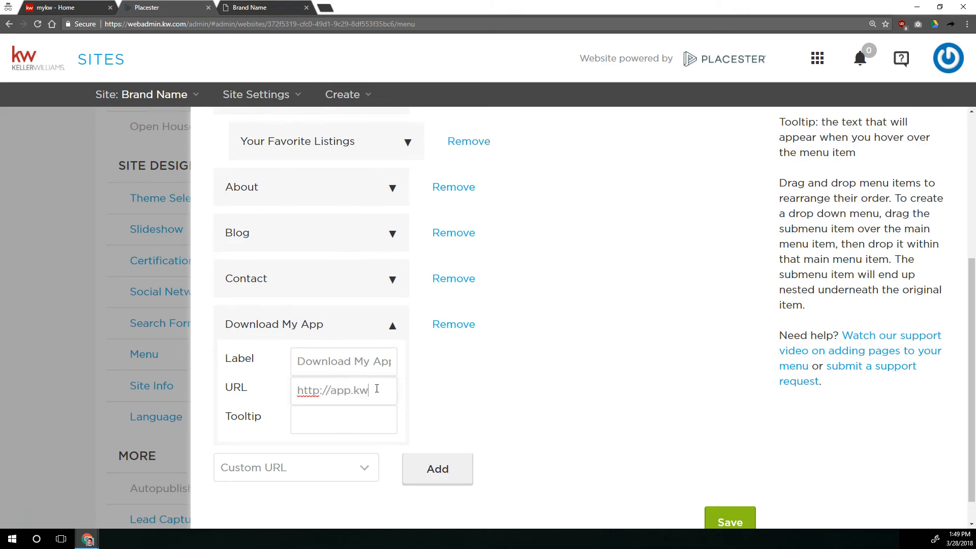
type(".com/kw12345")
left_click(377, 389)
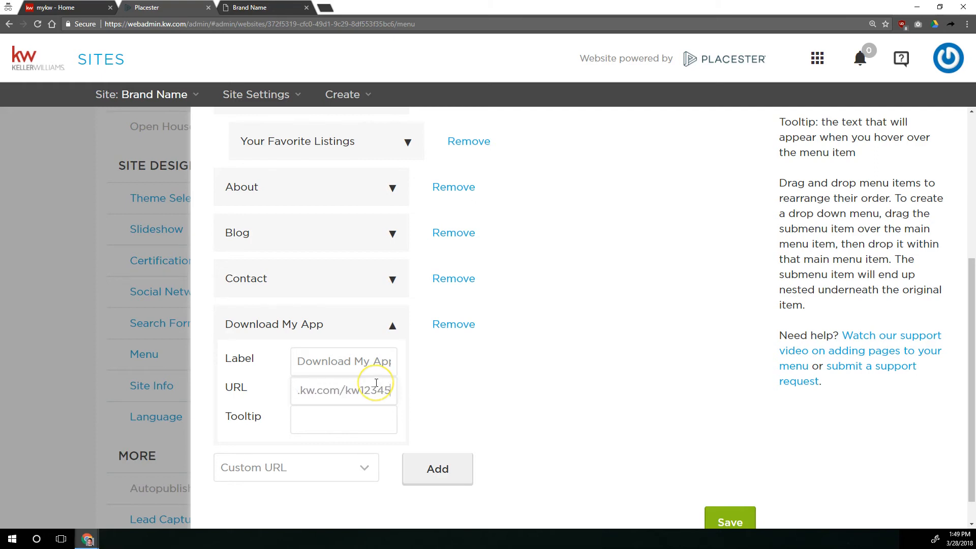
key("Left")
key("Left")
key("Left")
key("Left")
key("Left")
key("Left")
key("Left")
key("Left")
key("Left")
key("Left")
key("Left")
key("Left")
key("Left")
key("Left")
key("Left")
key("Left")
key("Left")
key("Left")
key("Left")
key("Left")
key("Left")
key("Left")
key("Left")
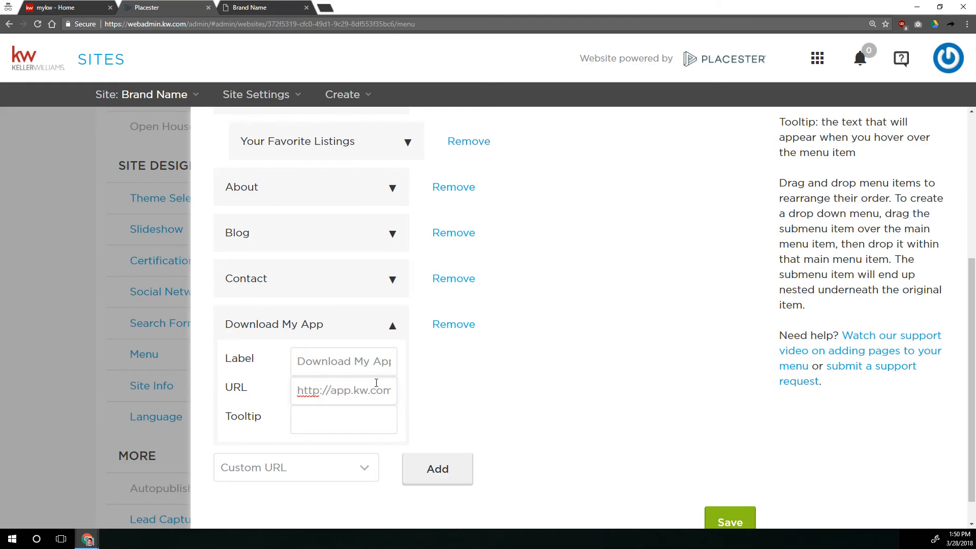
key("End")
Set the menu item's tooltip to "This is a tooltip" and save the menu.
left_click(379, 419)
type("This is a tooltip")
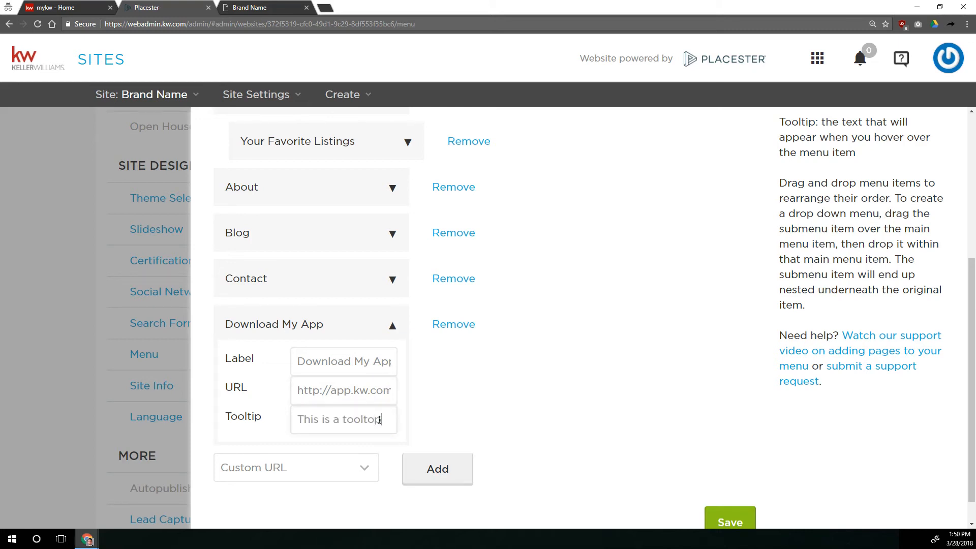
key("BackSpace")
key("BackSpace")
type("ip")
left_click(738, 523)
Reload the live site and test the new Download My App menu link.
left_click(246, 8)
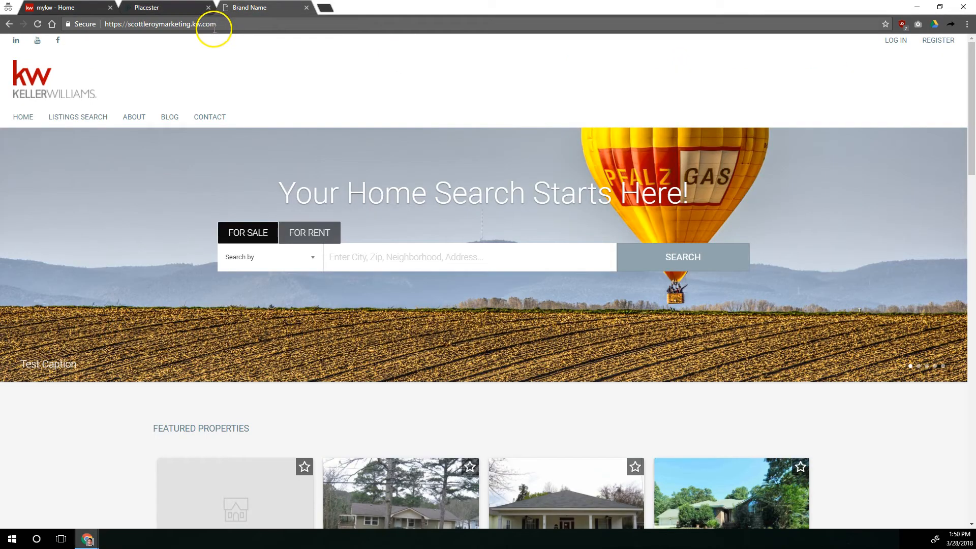
left_click(38, 24)
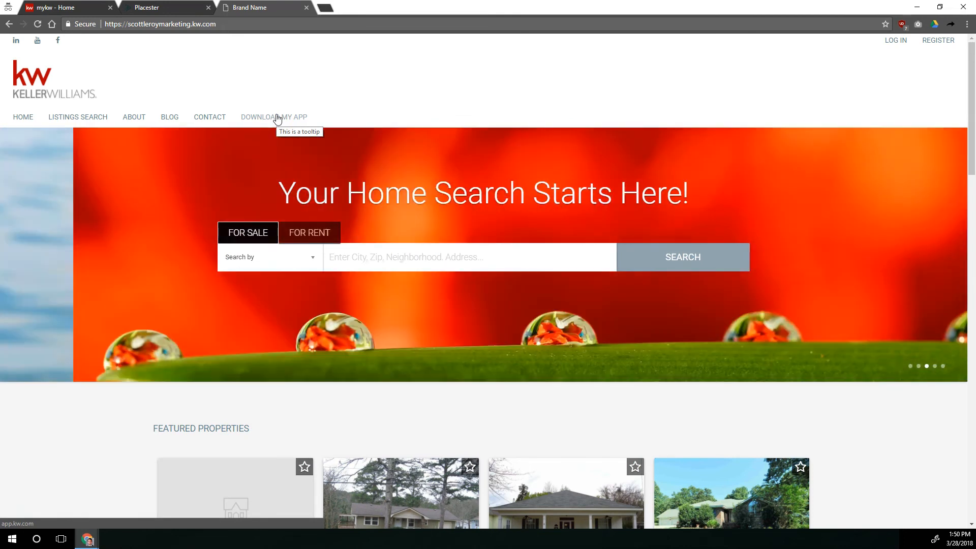
left_click(277, 118)
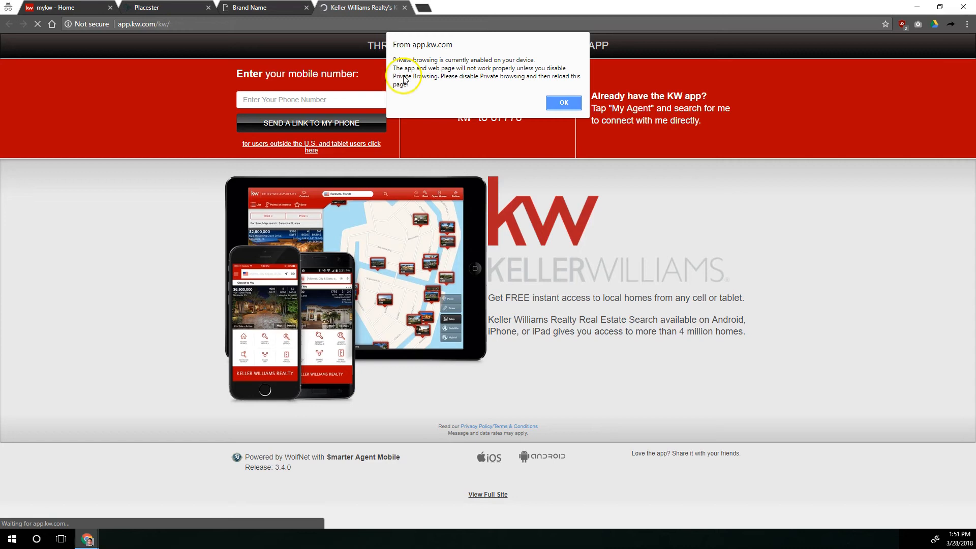
left_click(404, 8)
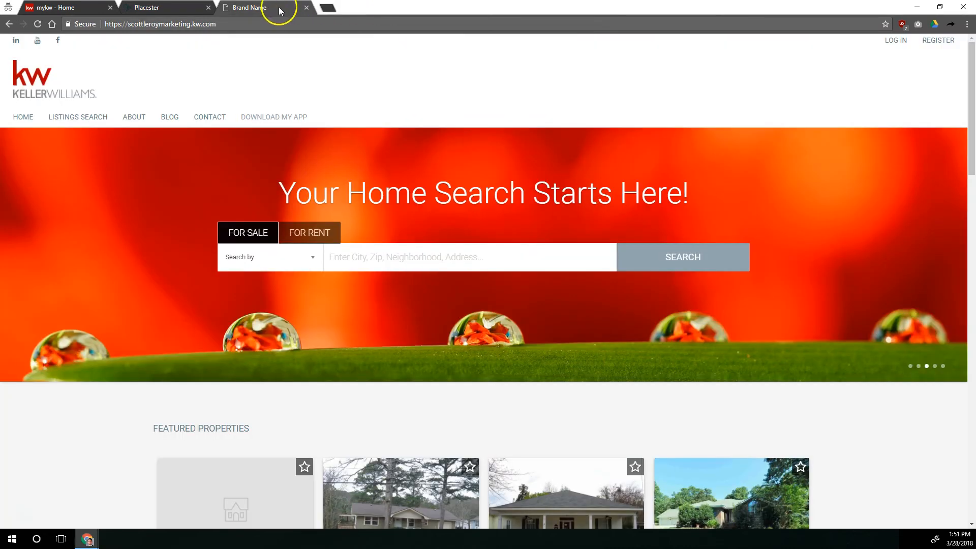
Open Site Info and enter the agent's name as Brand Name and "Your Real Estate Resource!" as Tagline.
left_click(145, 8)
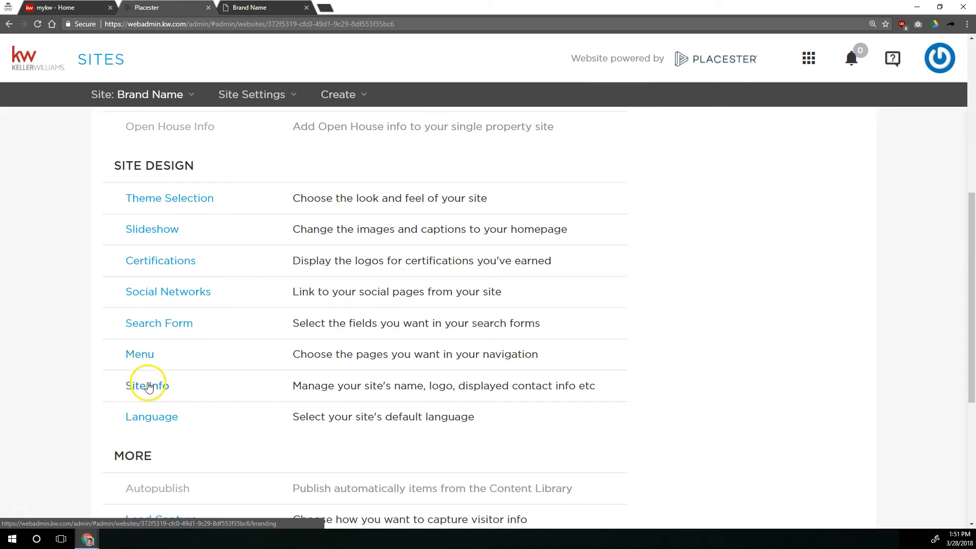
scroll(151, 388, "down", 2)
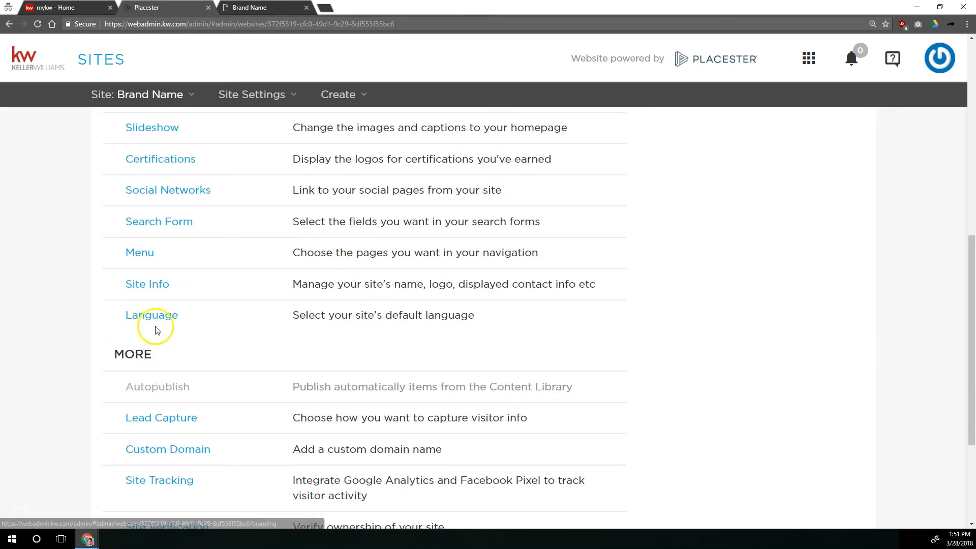
left_click(163, 290)
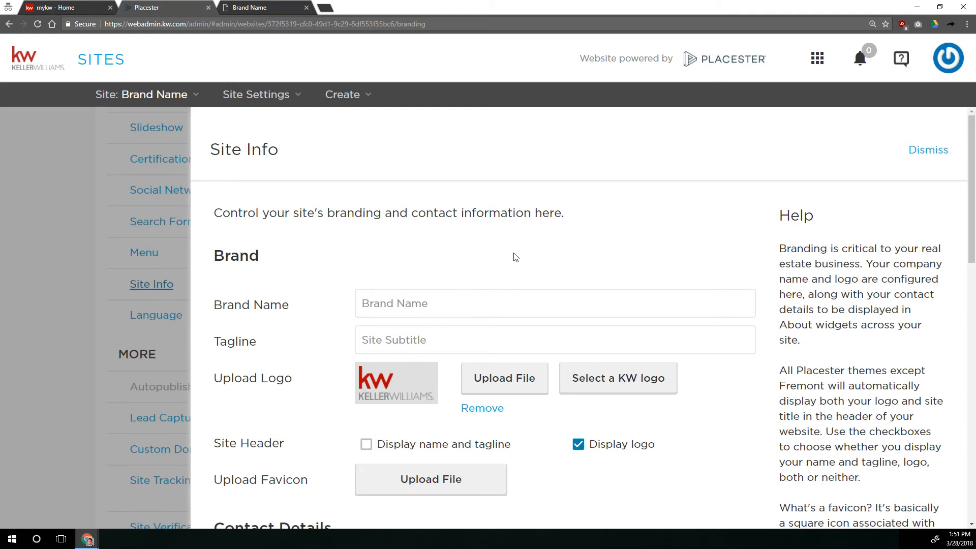
left_click_drag(447, 305, 343, 305)
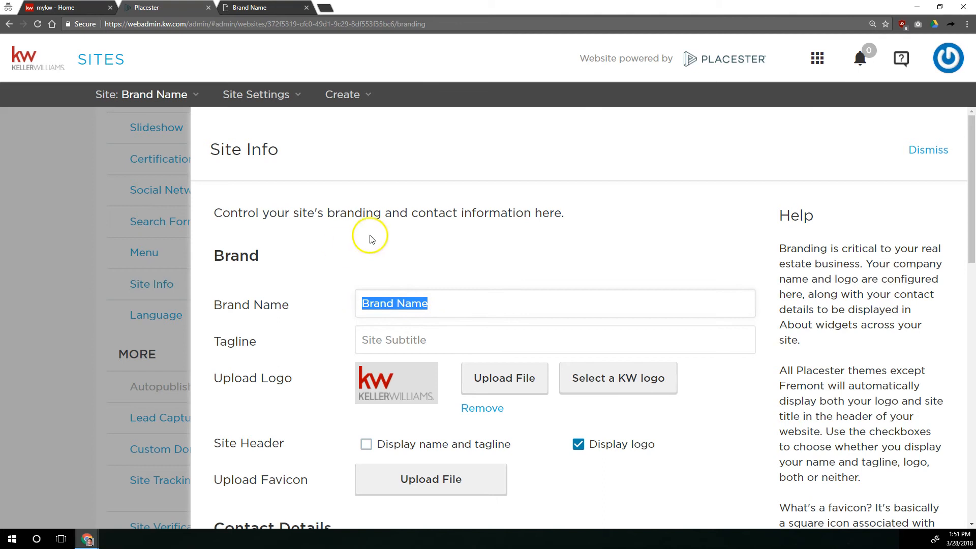
left_click(249, 7)
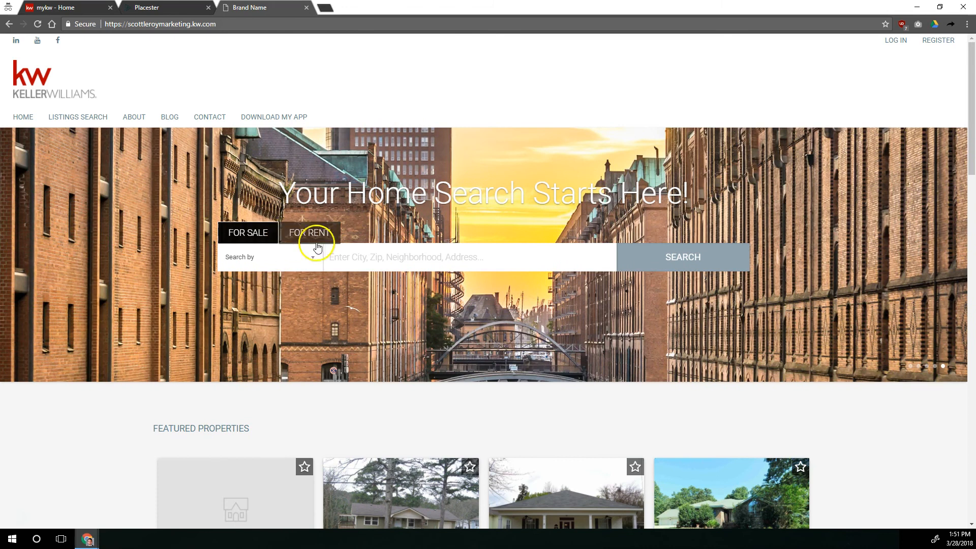
left_click(152, 8)
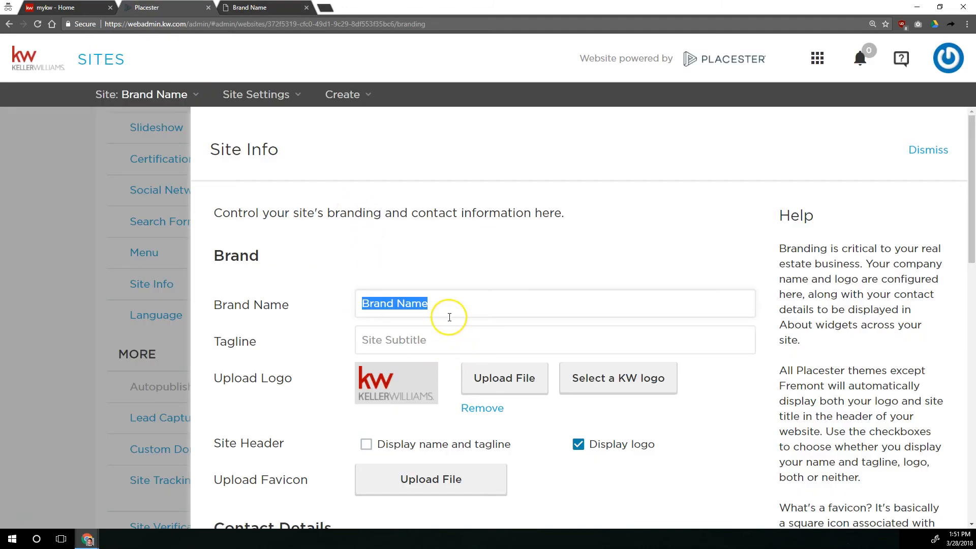
left_click_drag(448, 340, 350, 334)
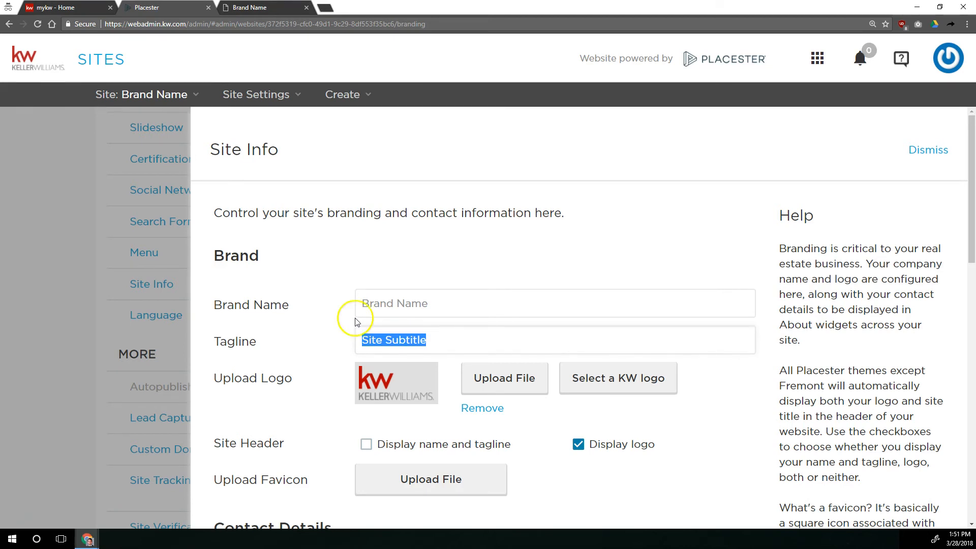
left_click_drag(475, 305, 273, 293)
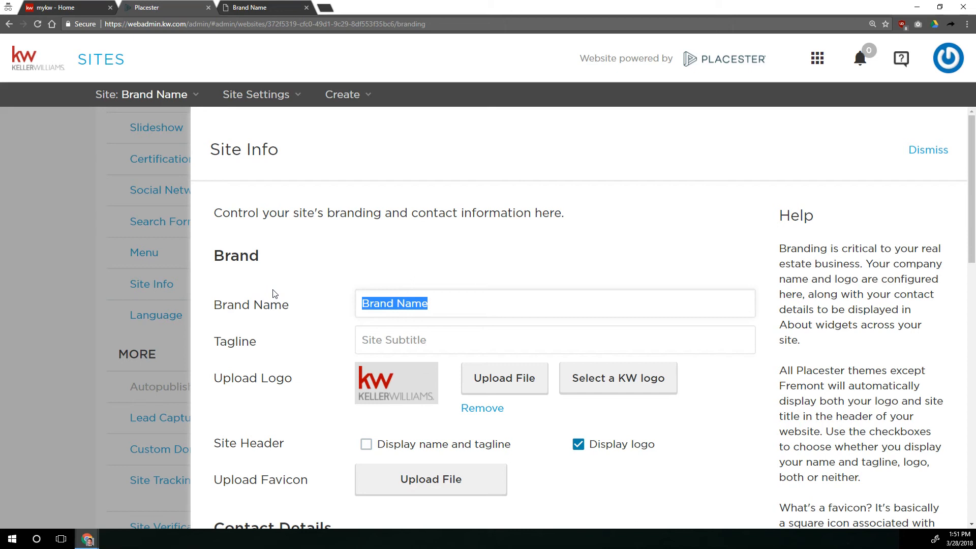
type("Scott Le Roy")
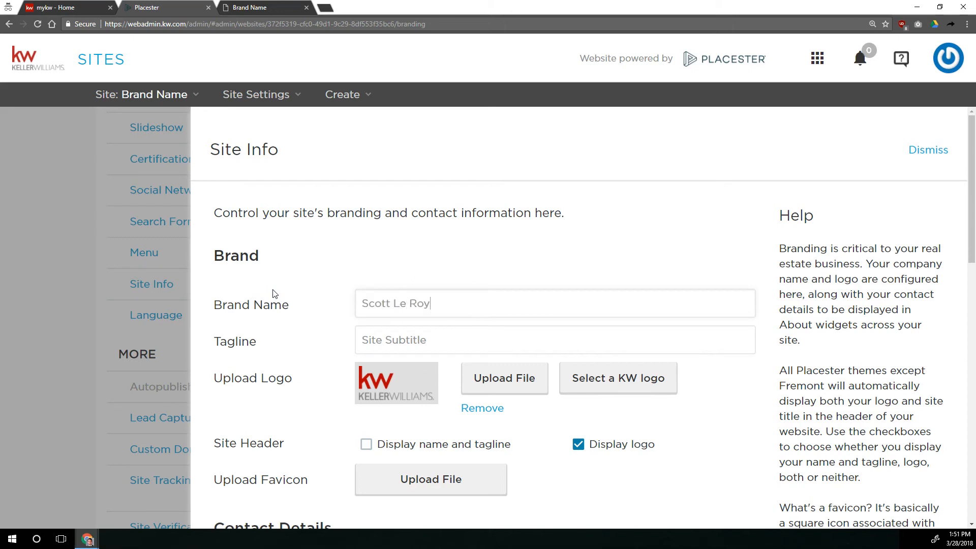
key("Tab")
type("Your Real Estate Resou")
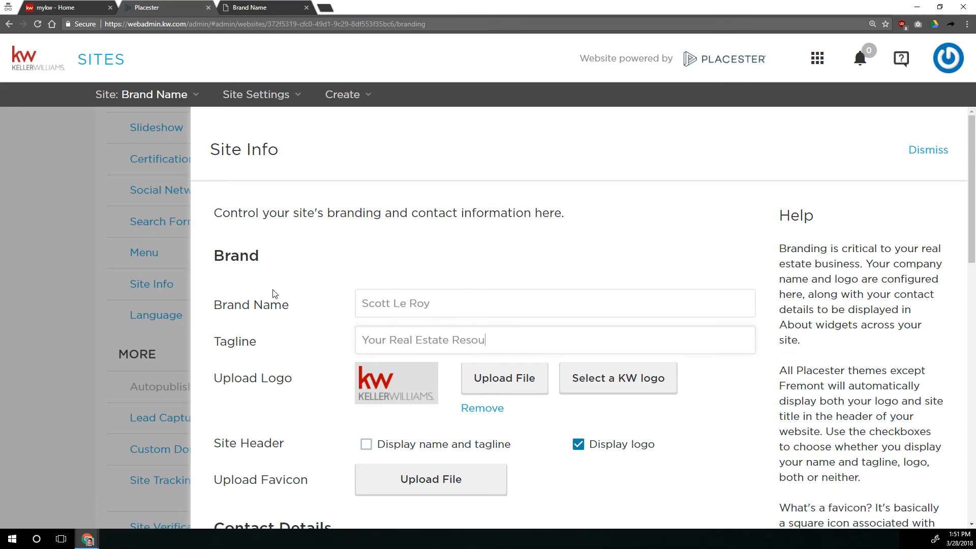
type("rce!")
Change the tagline to "Your LOCAL Real Estate Resource!".
left_click(388, 340)
type("LOCAL")
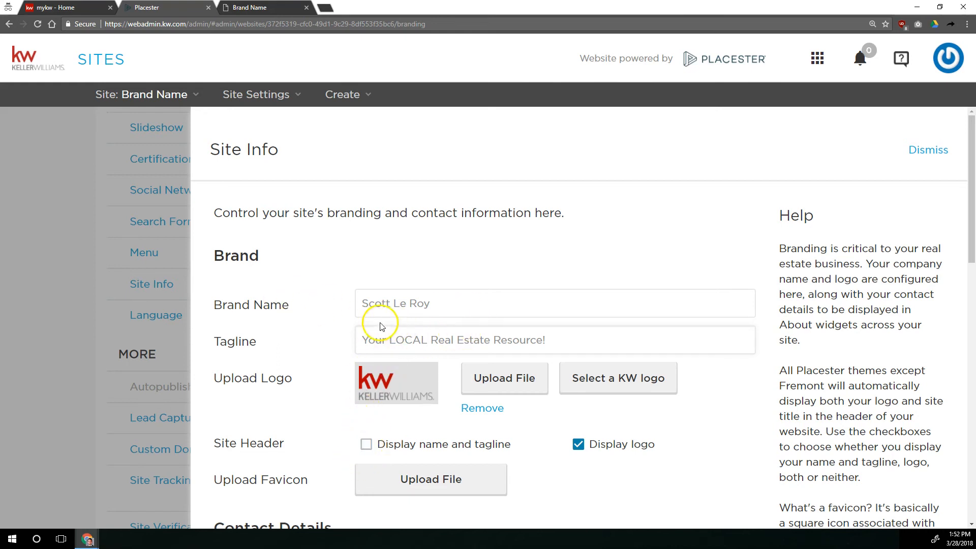
left_click_drag(434, 304, 356, 280)
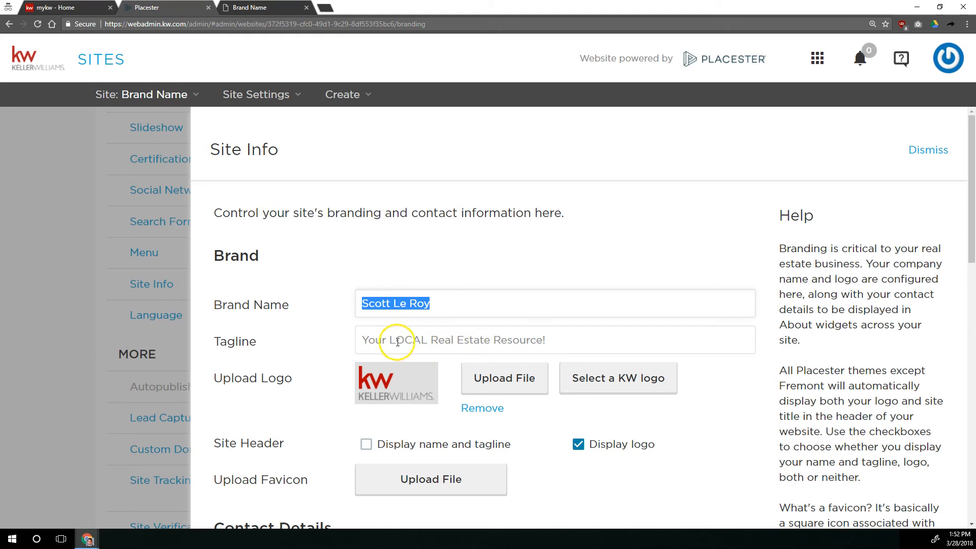
key("BackSpace")
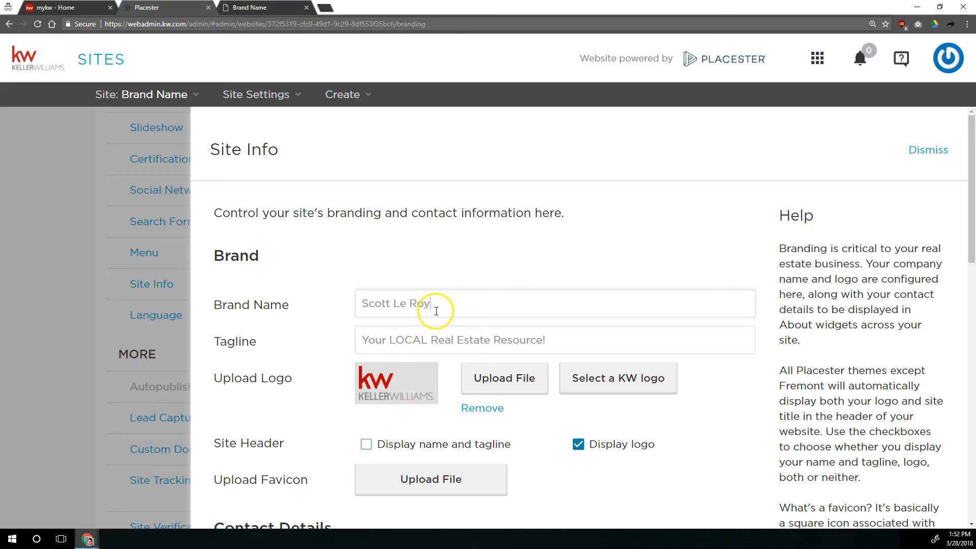
left_click_drag(571, 327, 334, 327)
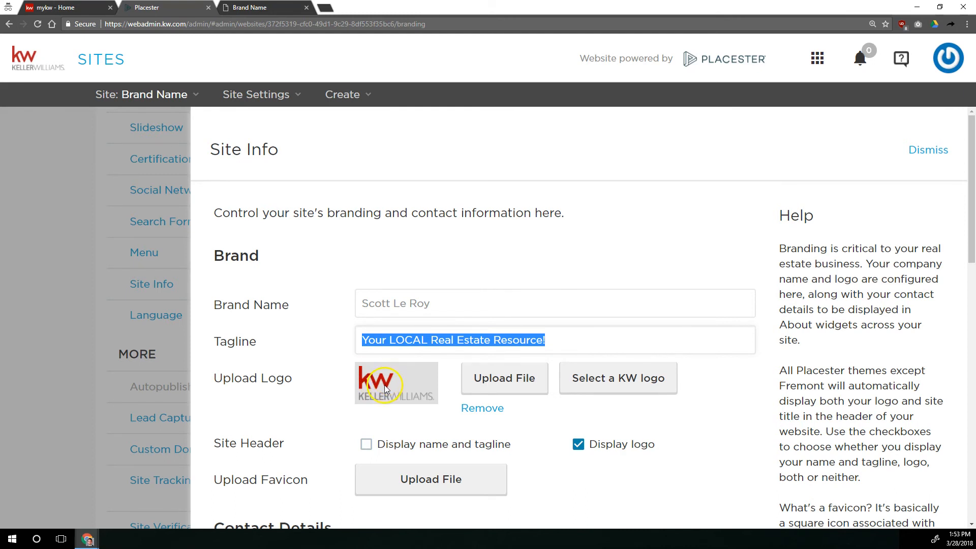
Enable displaying the name and tagline in the site header and upload a KW favicon image.
scroll(384, 385, "down", 2)
left_click(366, 342)
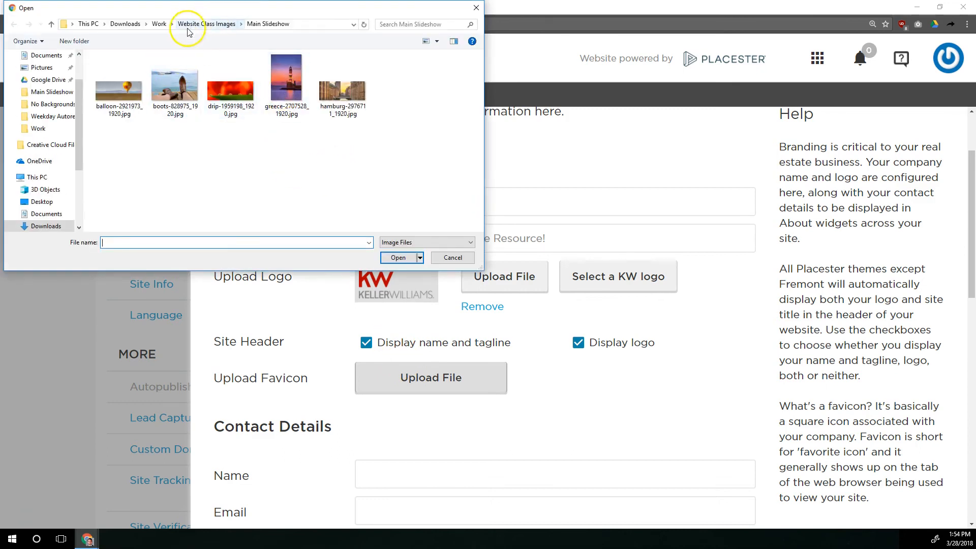
left_click(188, 23)
left_click(400, 81)
double_click(400, 81)
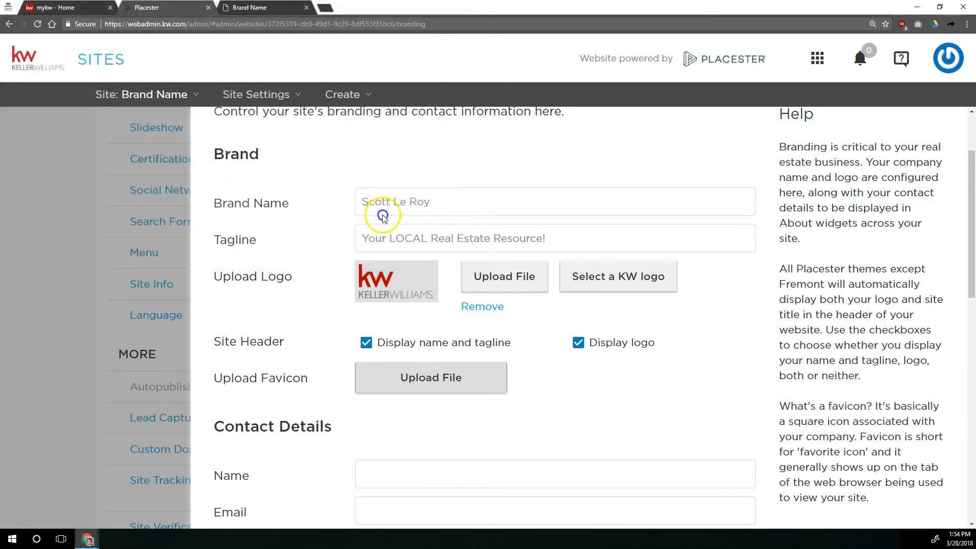
left_click(411, 382)
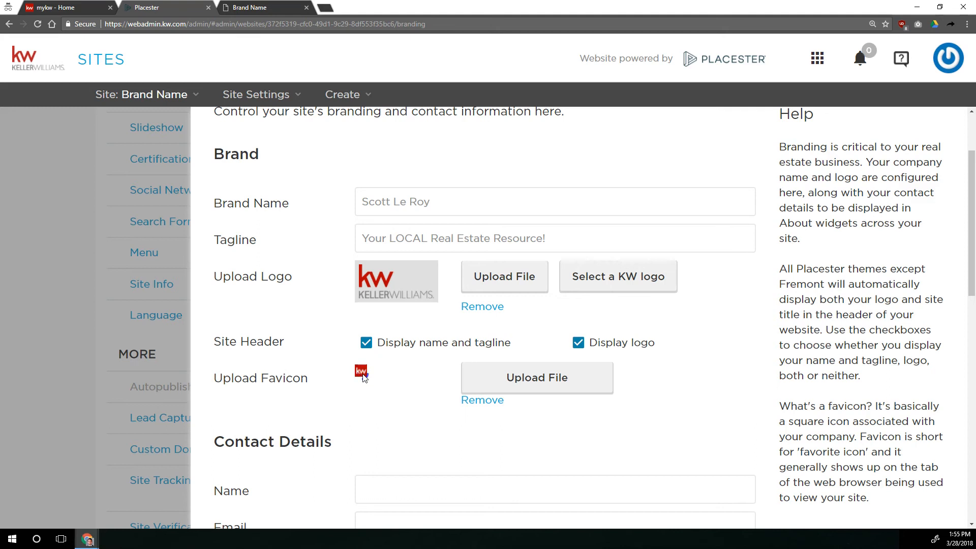
Fill in the contact details with the agent's name, e-mail address and phone number.
scroll(365, 376, "down", 5)
left_click(397, 241)
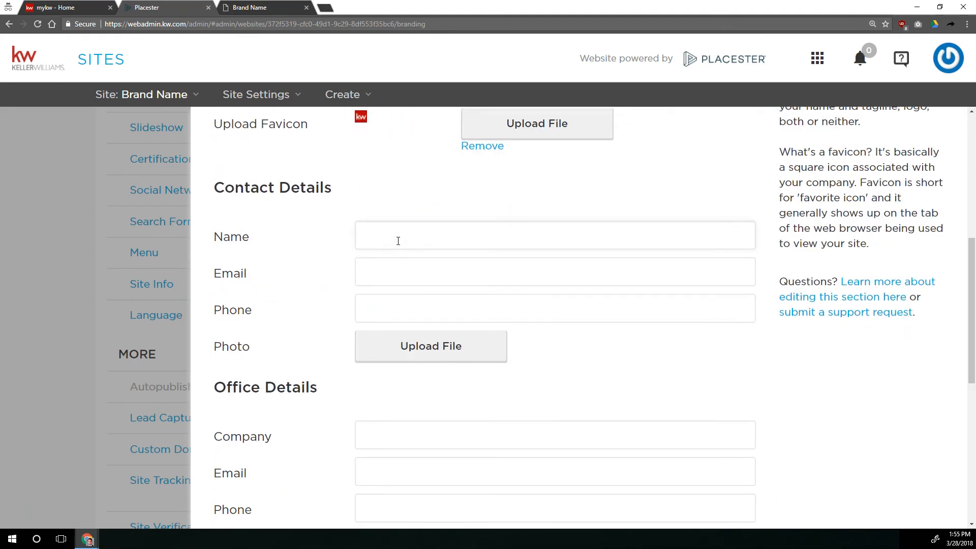
type("Scott Le Roy")
key("Tab")
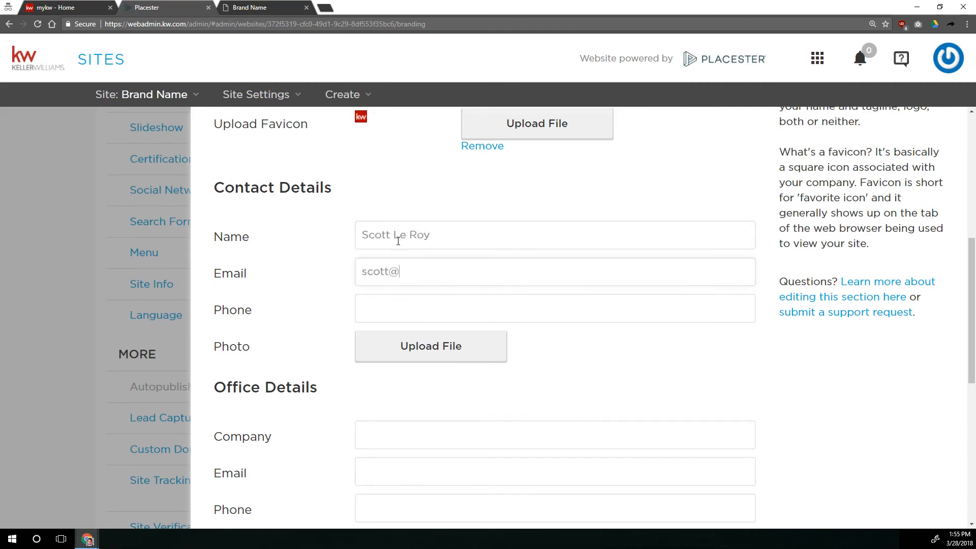
key("Tab")
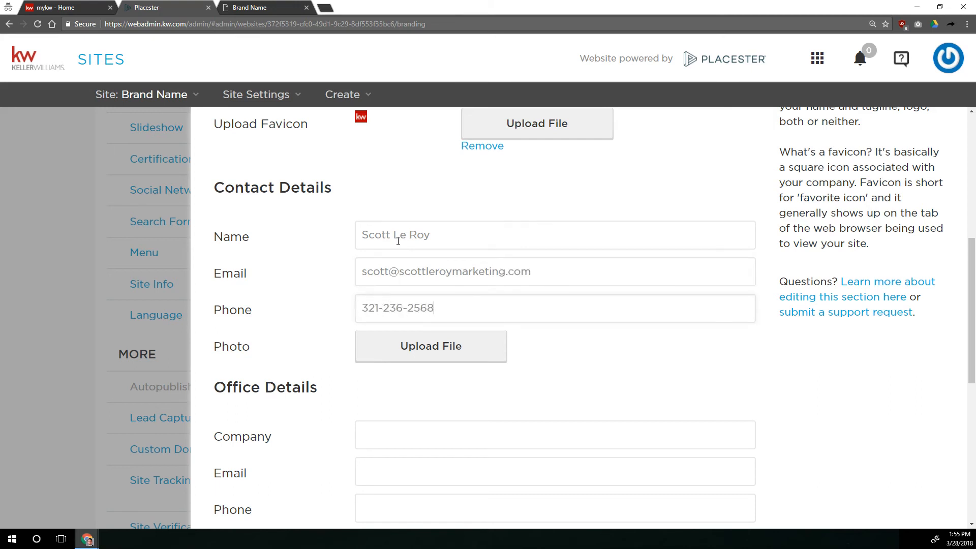
Upload the agent's headshot image as the contact photo.
left_click(399, 232)
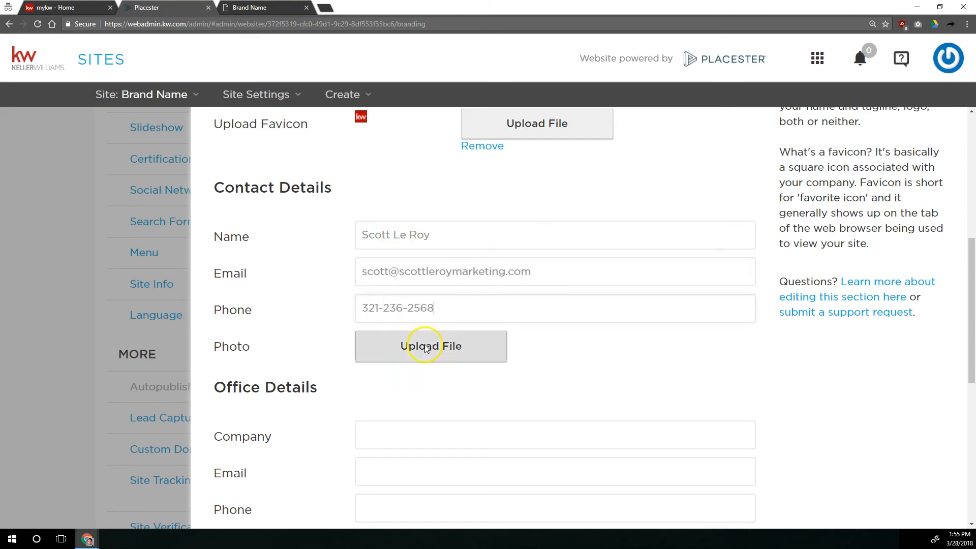
left_click(395, 346)
double_click(243, 149)
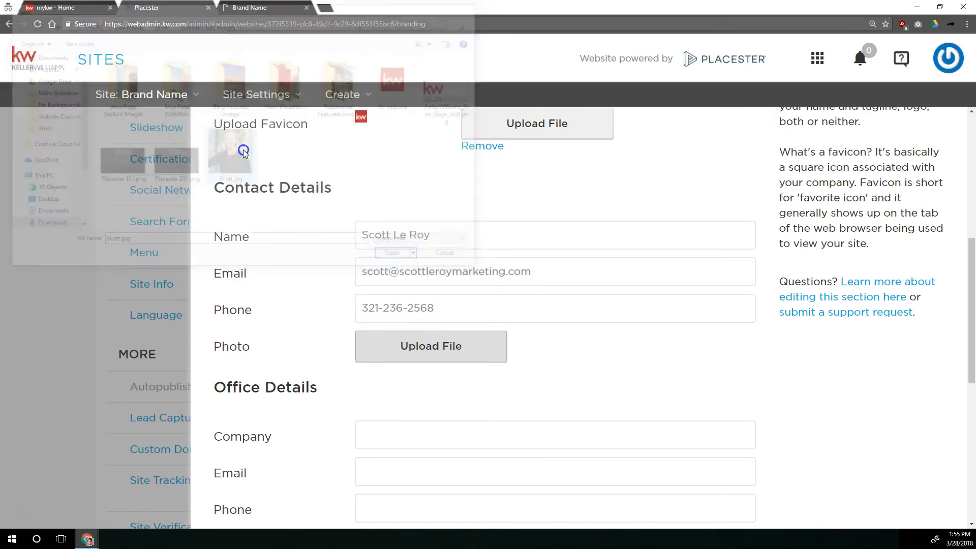
scroll(318, 260, "down", 3)
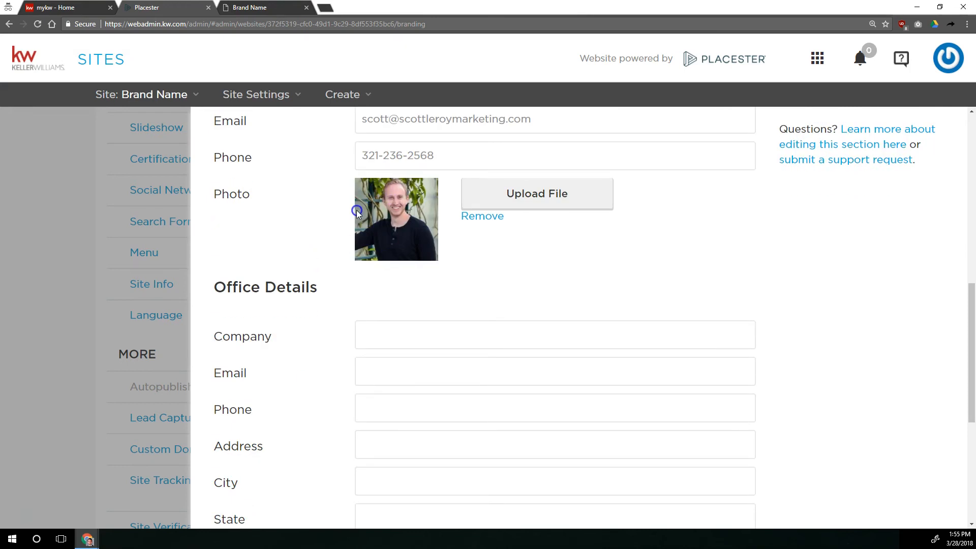
Enter Keller Williams Realty as the company in the office details.
scroll(327, 210, "down", 2)
left_click_drag(219, 175, 351, 187)
left_click(392, 224)
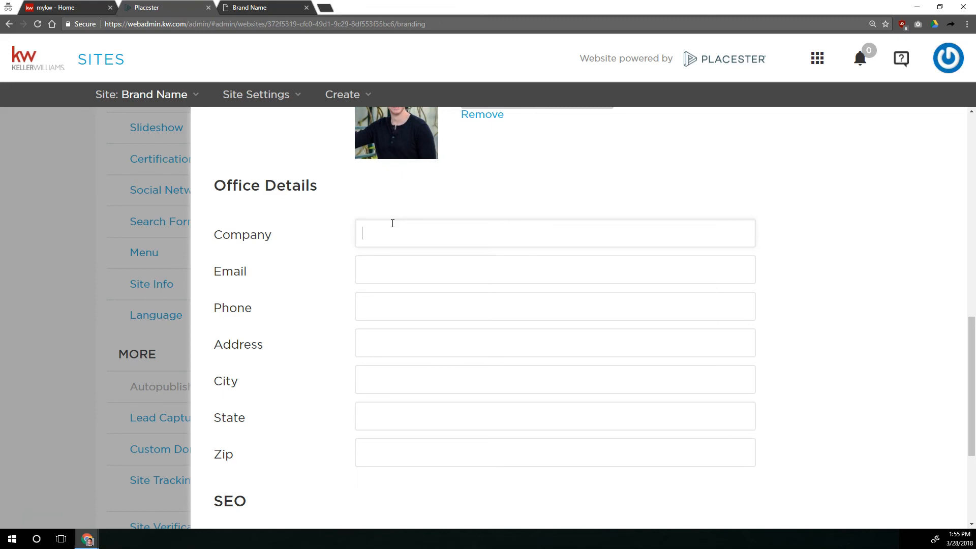
type("Keller Williams Realty")
key("Tab")
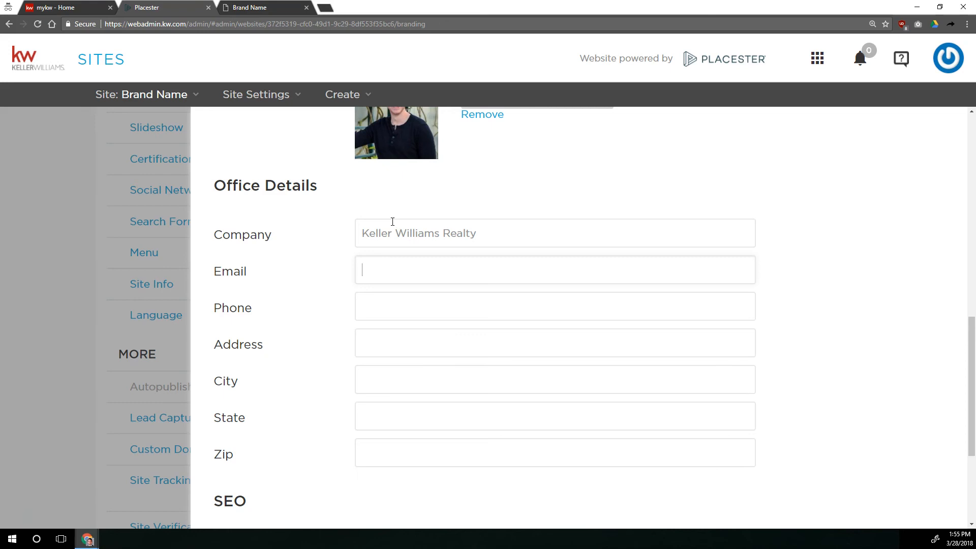
scroll(393, 221, "up", 3)
left_click(375, 434)
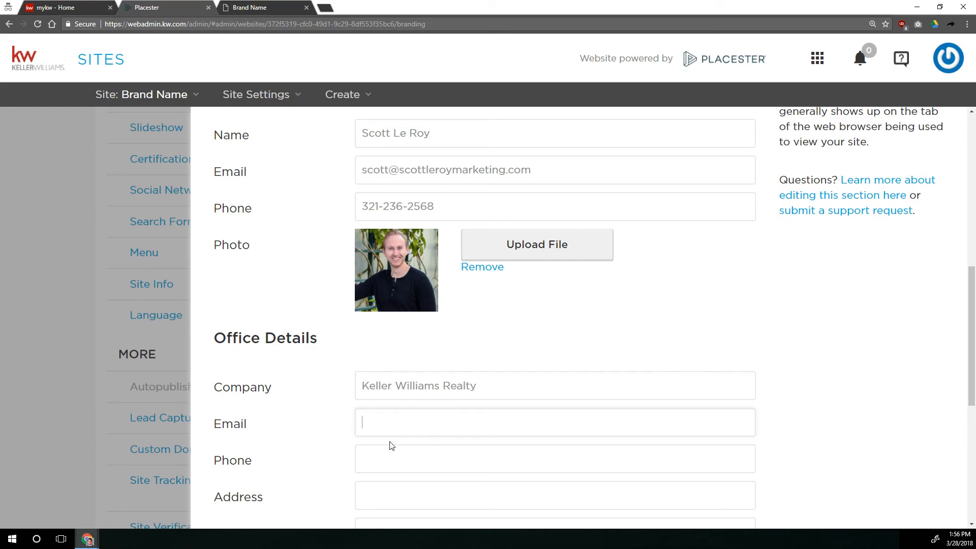
left_click(396, 425)
left_click(380, 417)
left_click(338, 416)
scroll(648, 322, "down", 2)
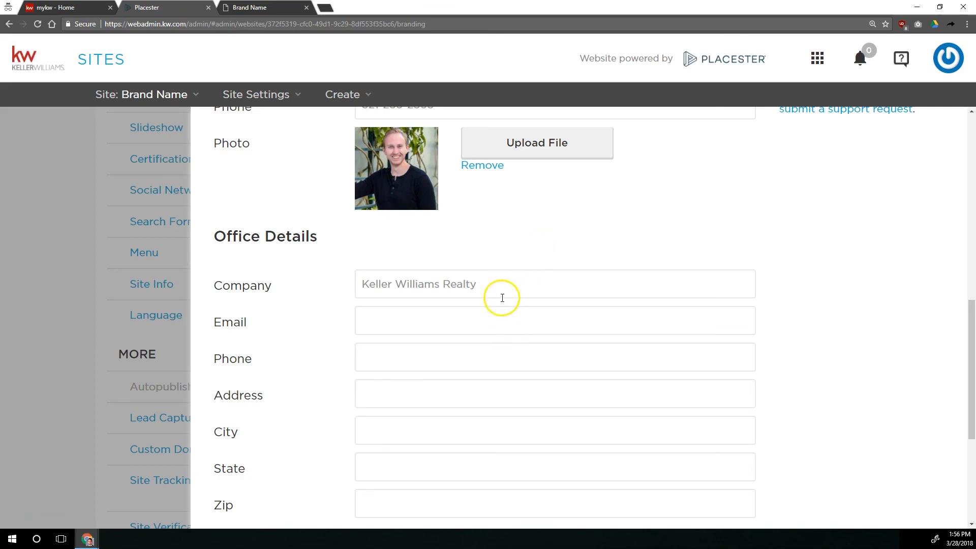
left_click(474, 320)
left_click(388, 320)
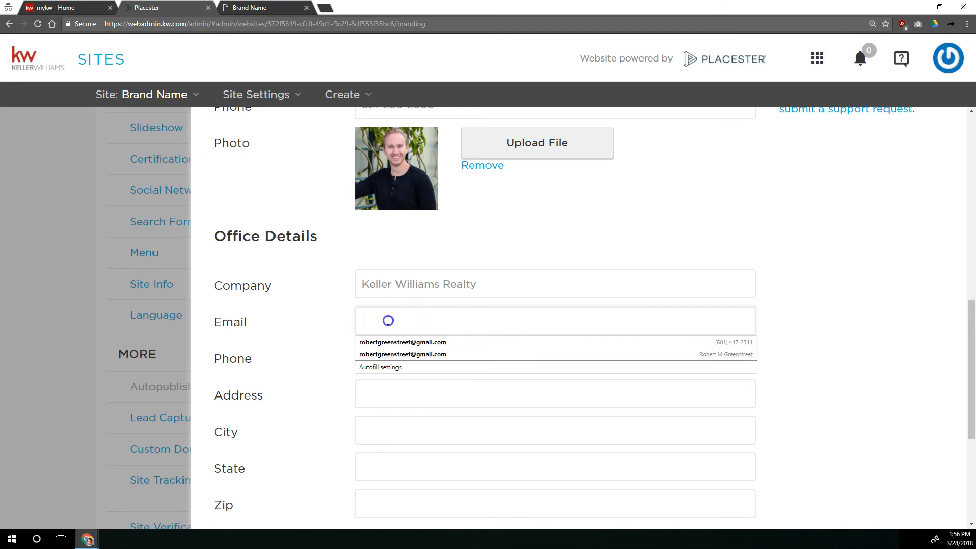
left_click(424, 382)
left_click(405, 361)
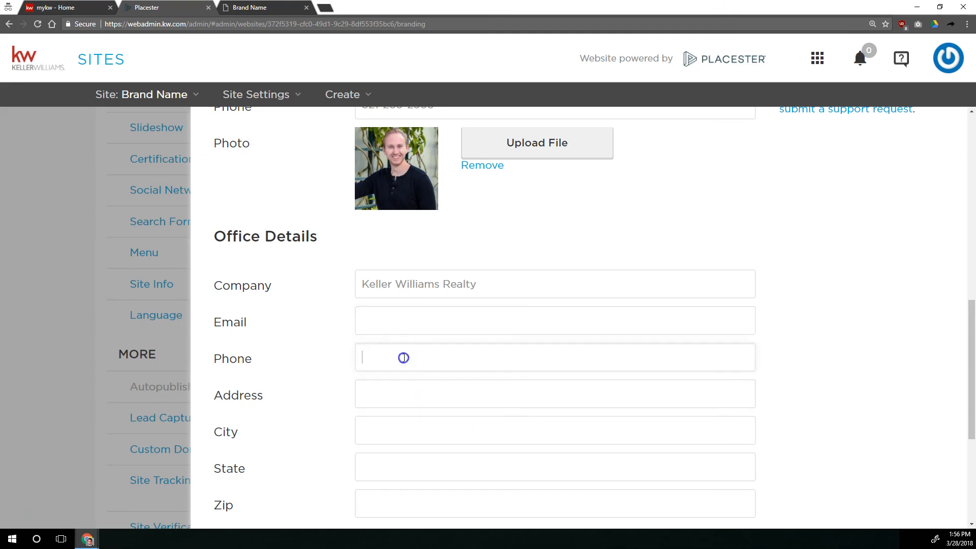
Examine the live site's homepage down to the contact form and footer, then return to the branding settings.
left_click(283, 8)
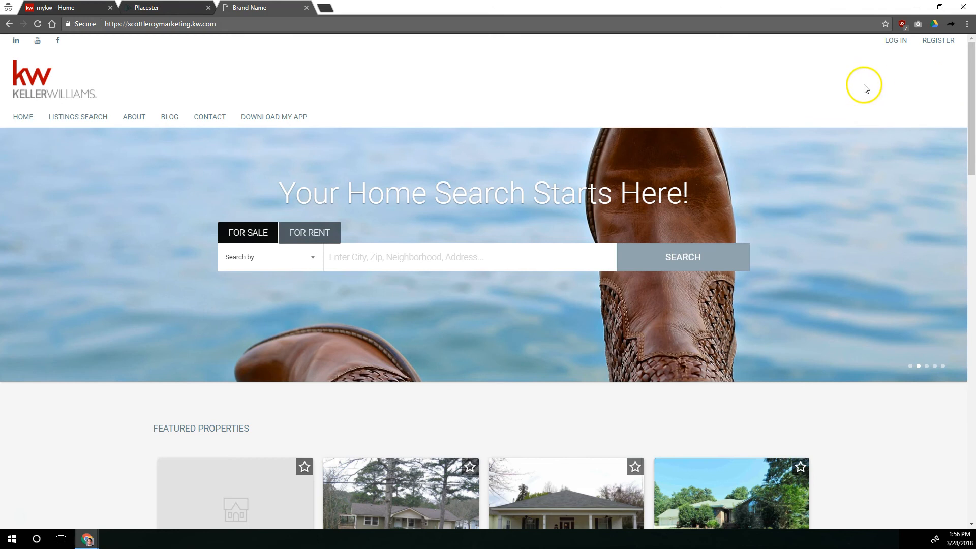
scroll(866, 90, "down", 7)
scroll(866, 90, "down", 13)
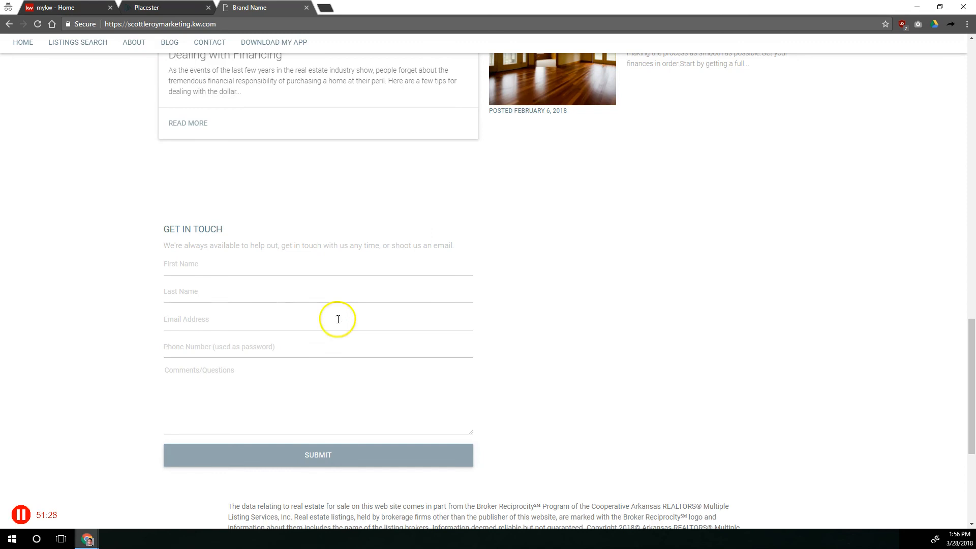
scroll(295, 300, "down", 5)
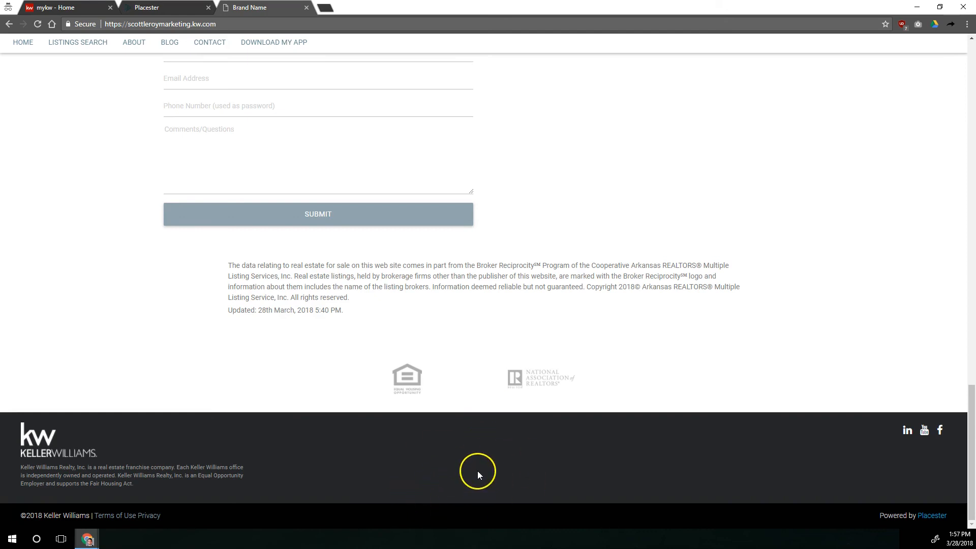
scroll(516, 355, "up", 4)
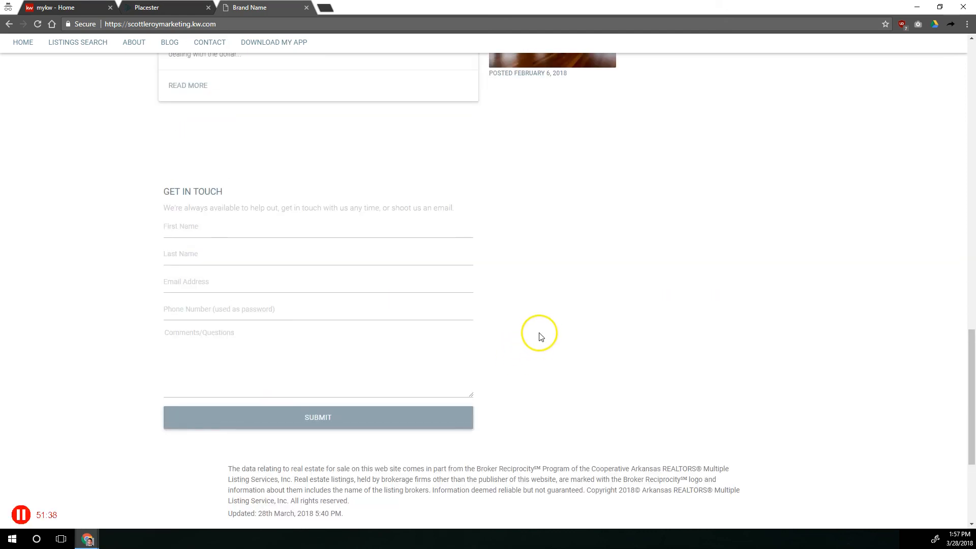
scroll(567, 342, "up", 9)
scroll(581, 416, "up", 15)
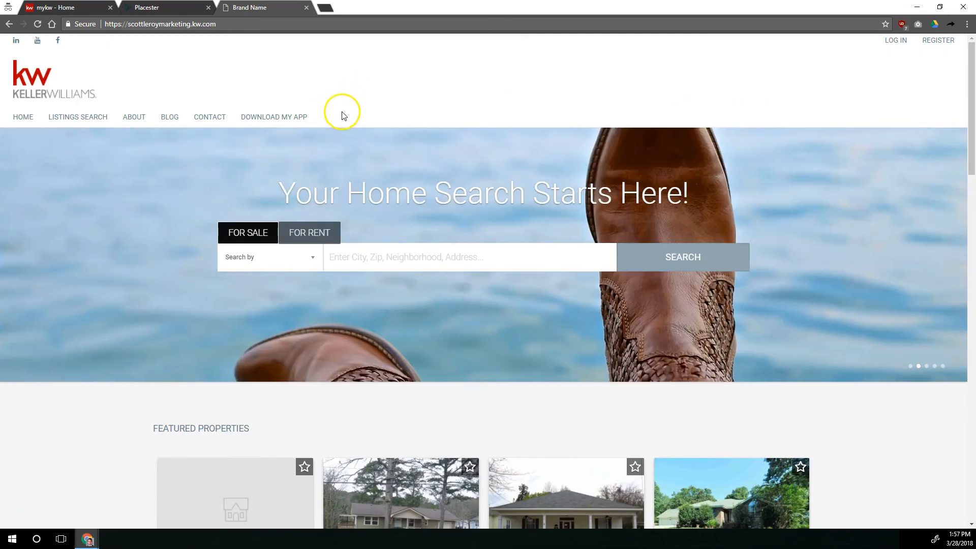
left_click(146, 7)
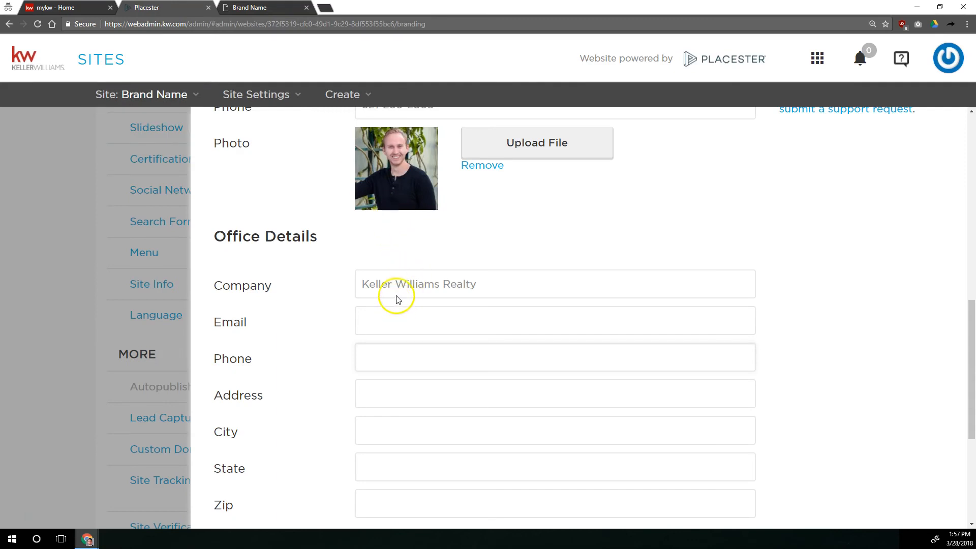
Copy the contact phone number and e-mail address into the office phone and e-mail fields.
scroll(395, 294, "up", 4)
left_click_drag(554, 275, 324, 254)
left_click(397, 516)
left_click_drag(479, 300, 324, 298)
key("ctrl+c")
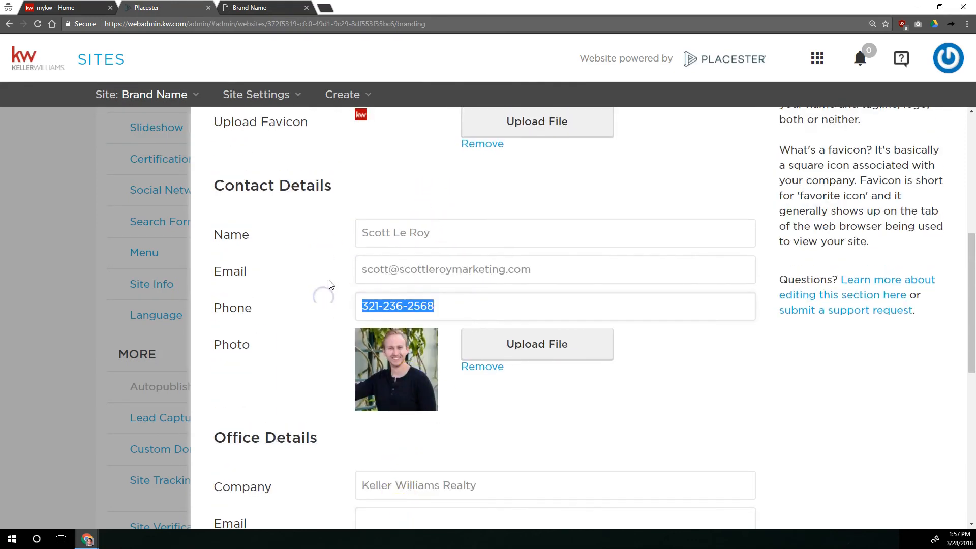
scroll(356, 306, "down", 5)
left_click(409, 304)
key("ctrl+v")
scroll(422, 279, "up", 5)
left_click_drag(529, 268, 297, 244)
key("ctrl+c")
scroll(331, 344, "down", 2)
left_click(384, 411)
key("ctrl+v")
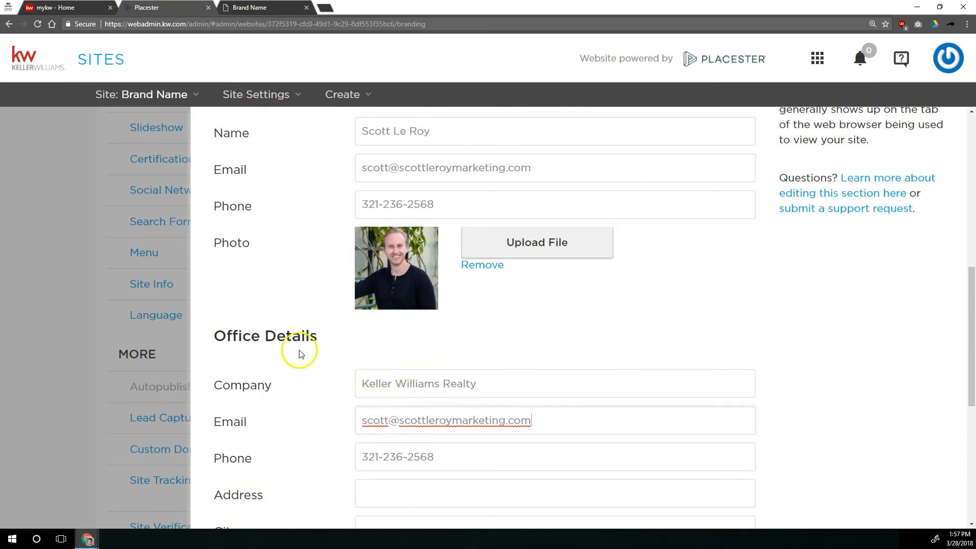
Fill in the office street address, city, state and zip code.
scroll(346, 381, "down", 2)
left_click(400, 386)
type("123 E Main St")
key("Tab")
type("Anytown")
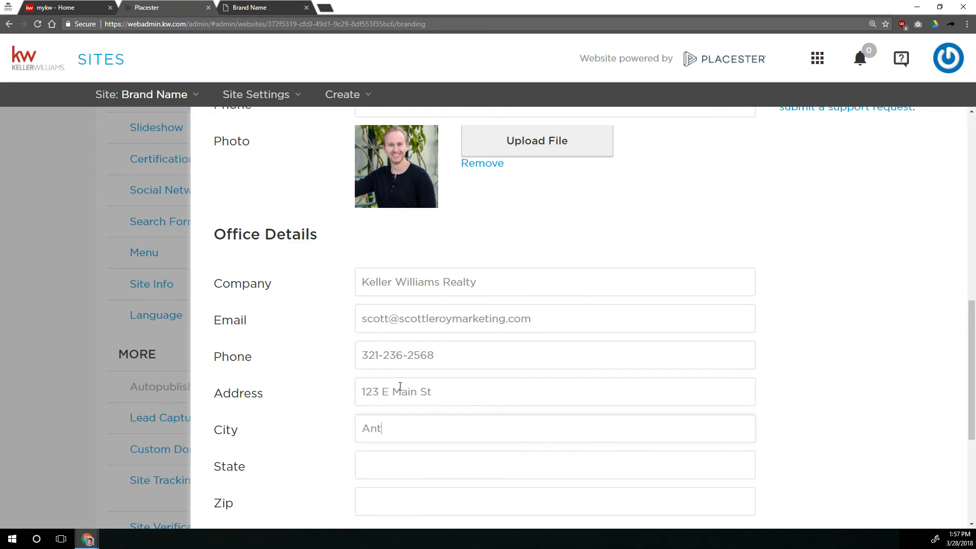
key("Tab")
type("VA")
key("Tab")
type("12345")
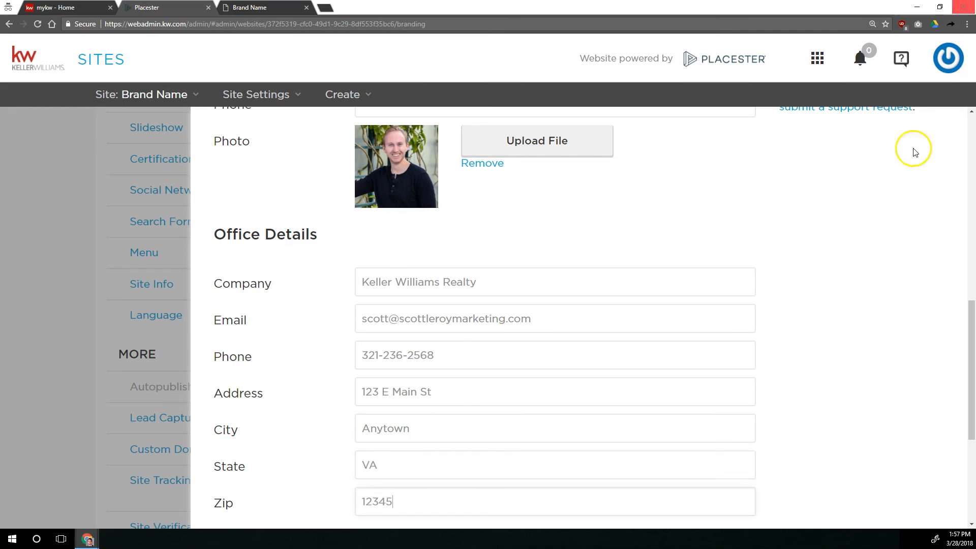
scroll(692, 252, "down", 1)
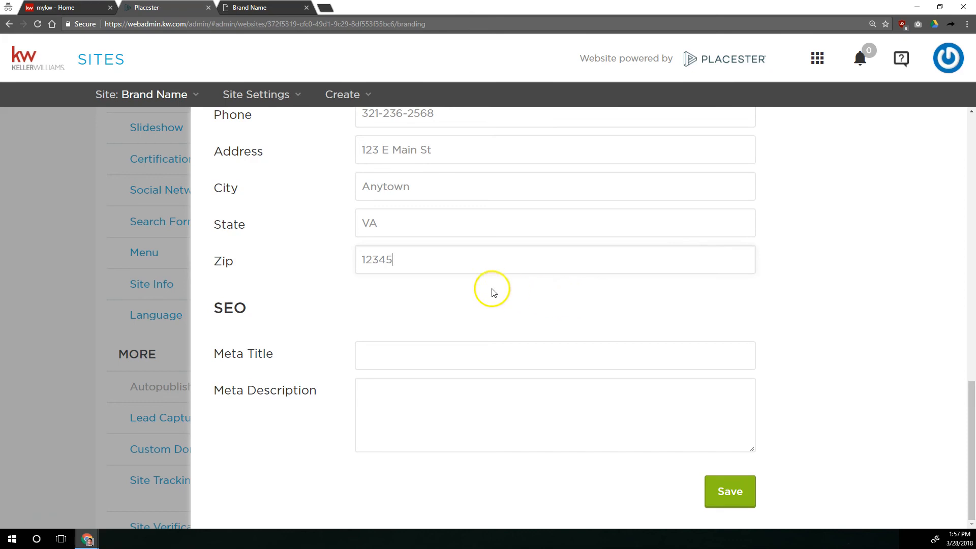
left_click(427, 350)
left_click(419, 402)
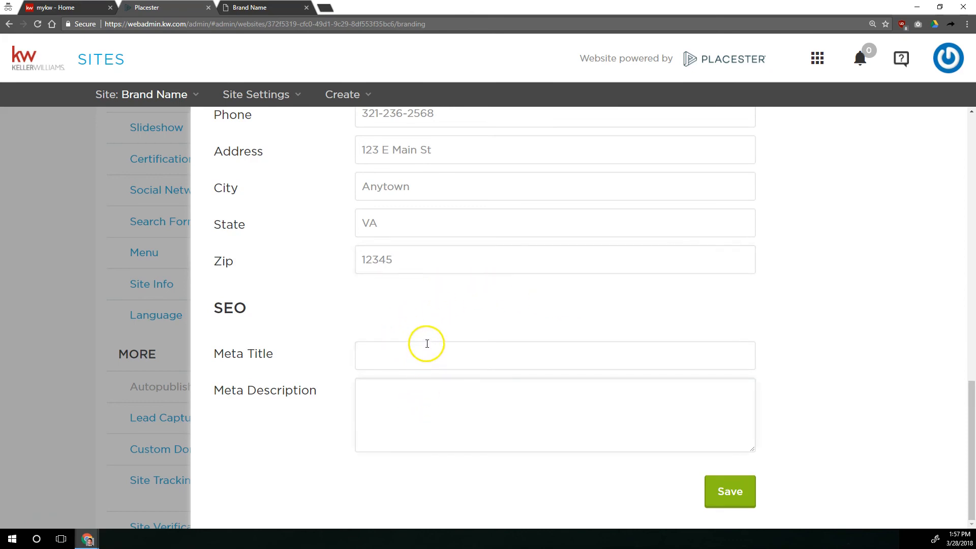
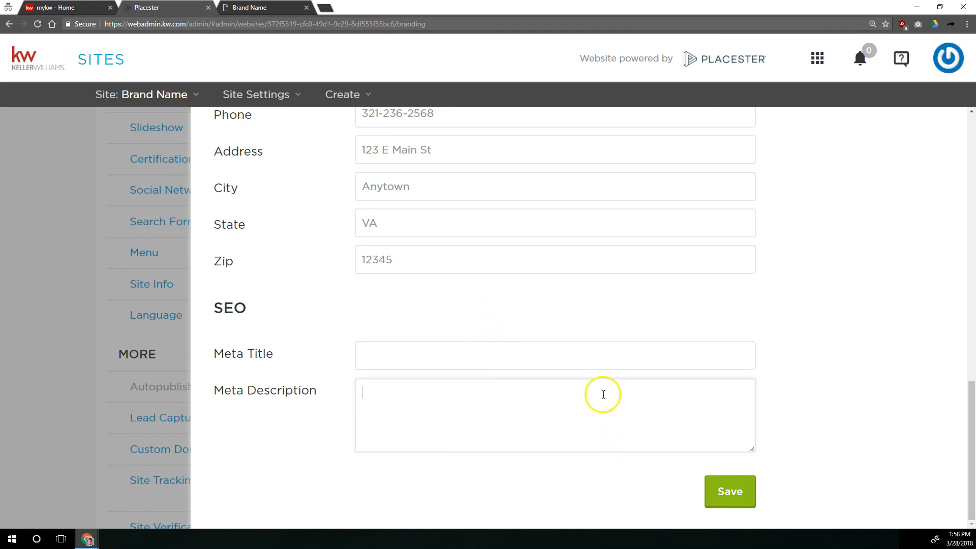
Search Google for Scott Le Roy Marketing in a new tab and enlarge the results page.
left_click(547, 355)
left_click(239, 94)
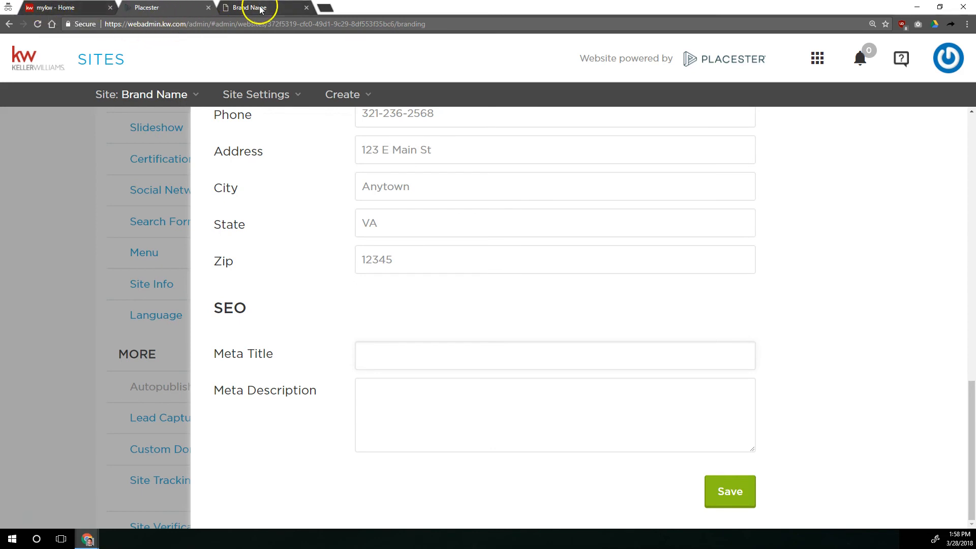
key("ctrl+t")
type("g")
key("BackSpace")
key("BackSpace")
type("scott le roy marketing")
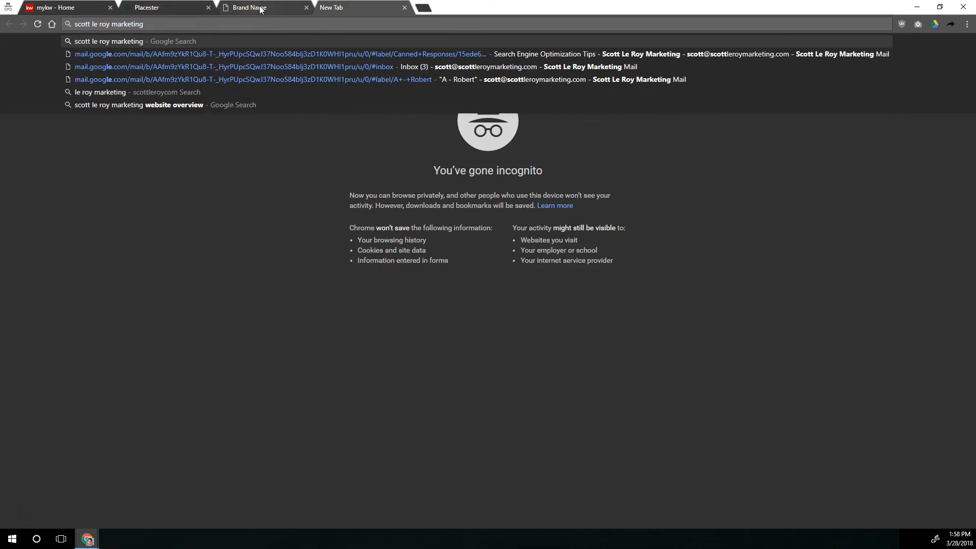
key("Return")
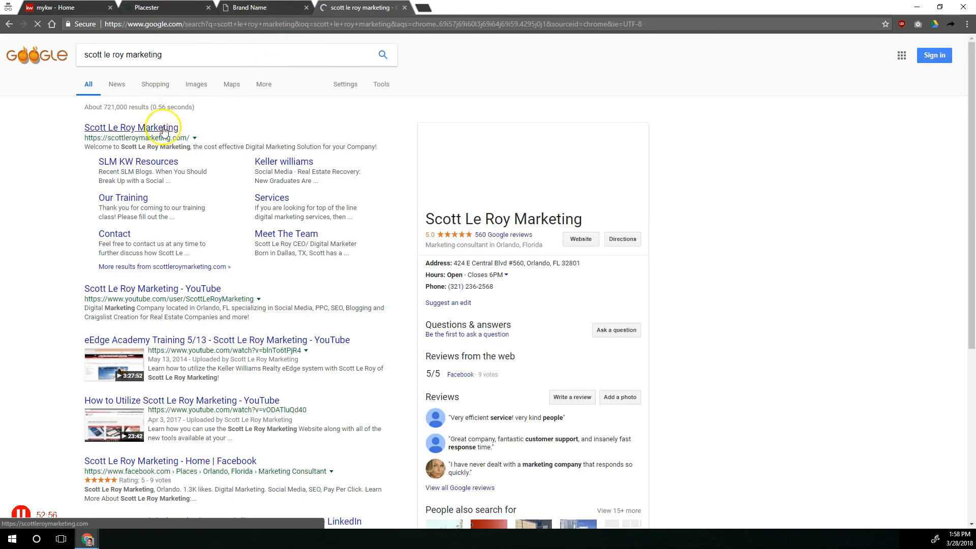
key("ctrl+plus")
key("ctrl+plus")
key("ctrl+plus")
key("ctrl+plus")
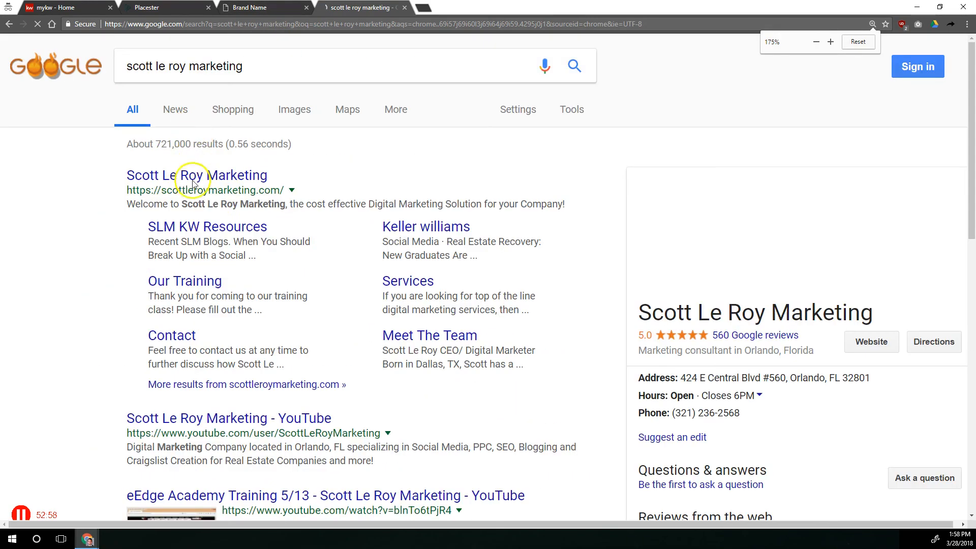
key("ctrl+plus")
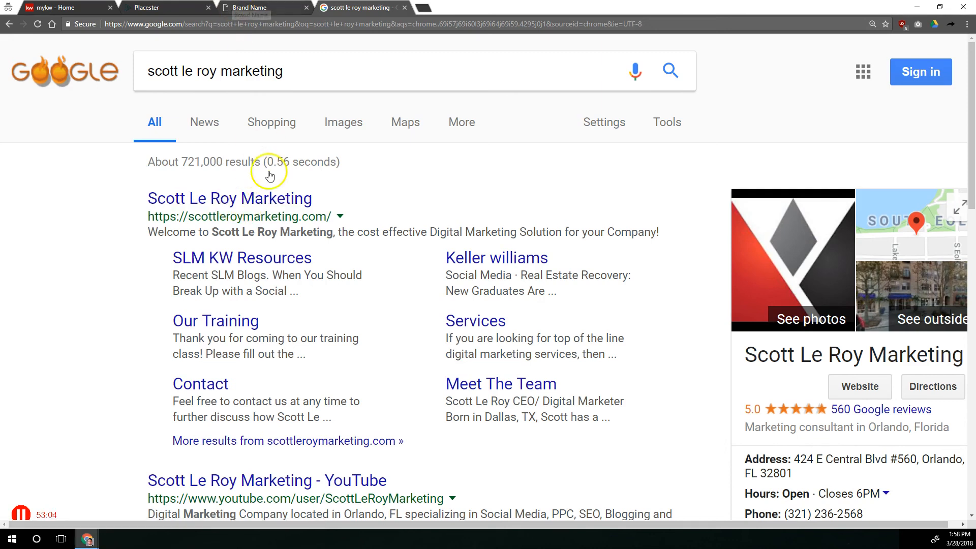
Enter a meta title of the agent's name, phone number, Search Homes For Sale In Orlando, FL and Keller Williams Realty.
key("ctrl+shift+Tab")
key("ctrl+shift+Tab")
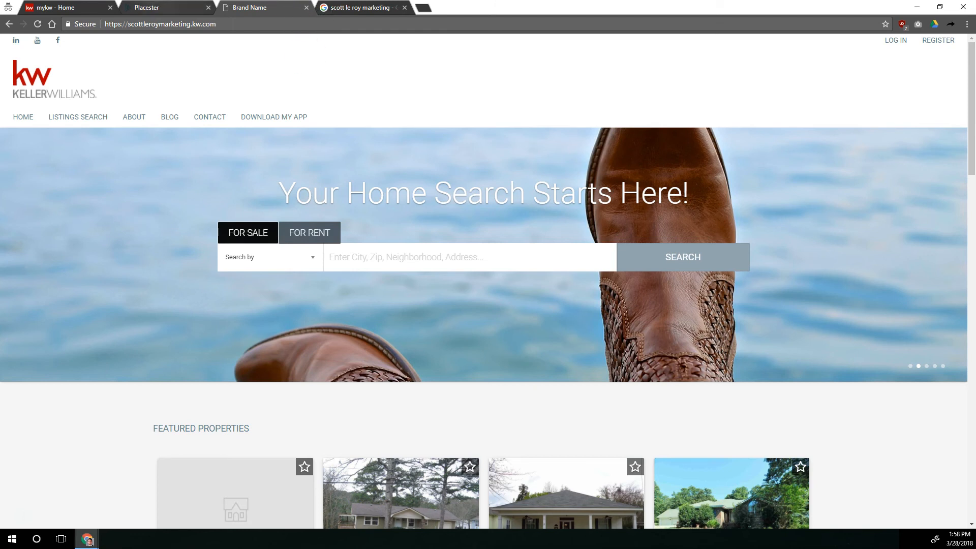
left_click(445, 363)
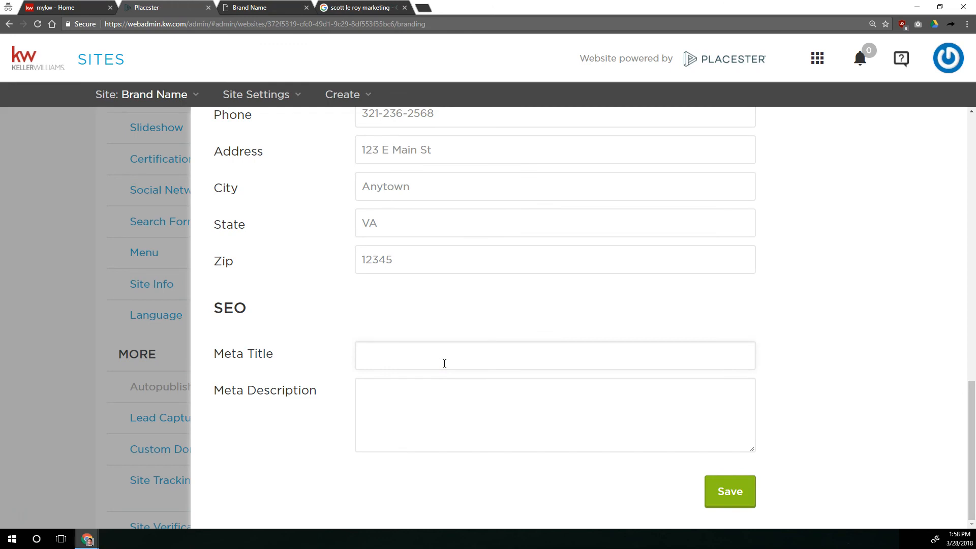
left_click(444, 363)
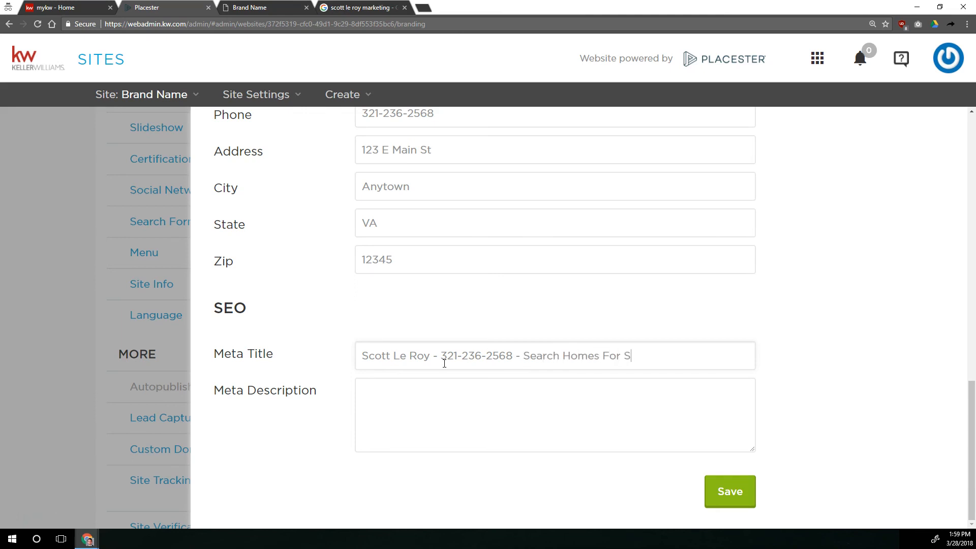
type("ale In Orlando FL")
key("BackSpace")
key("BackSpace")
type("LF")
key("BackSpace")
key("BackSpace")
type("FL, Kell")
key("BackSpace")
key("BackSpace")
key("BackSpace")
key("BackSpace")
key("BackSpace")
key("BackSpace")
type("- Keller Willliams REalt")
key("BackSpace")
key("BackSpace")
key("BackSpace")
key("BackSpace")
type("ealty")
key("Home")
Review the full meta title, then check the Google result's description snippet for wording ideas.
left_click_drag(735, 355, 770, 361)
left_click(623, 358)
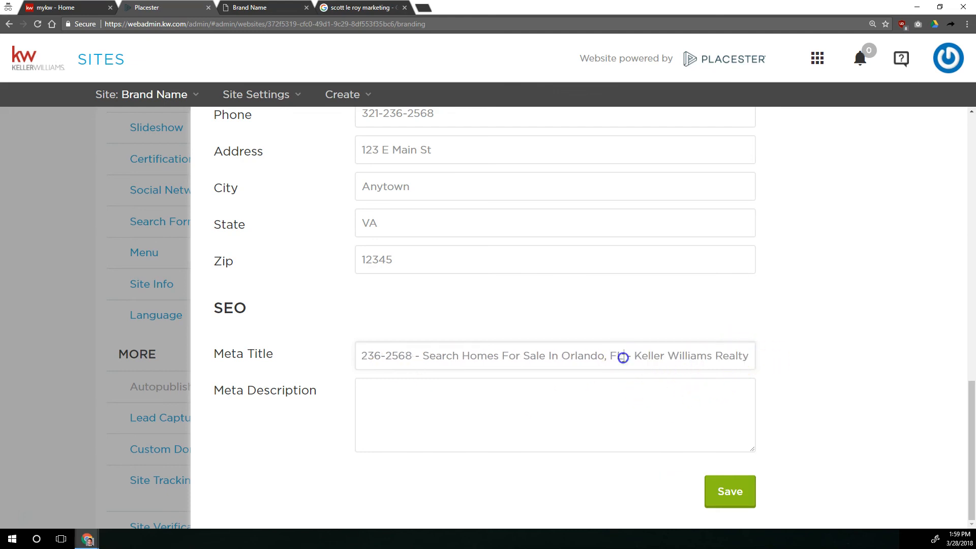
key("Home")
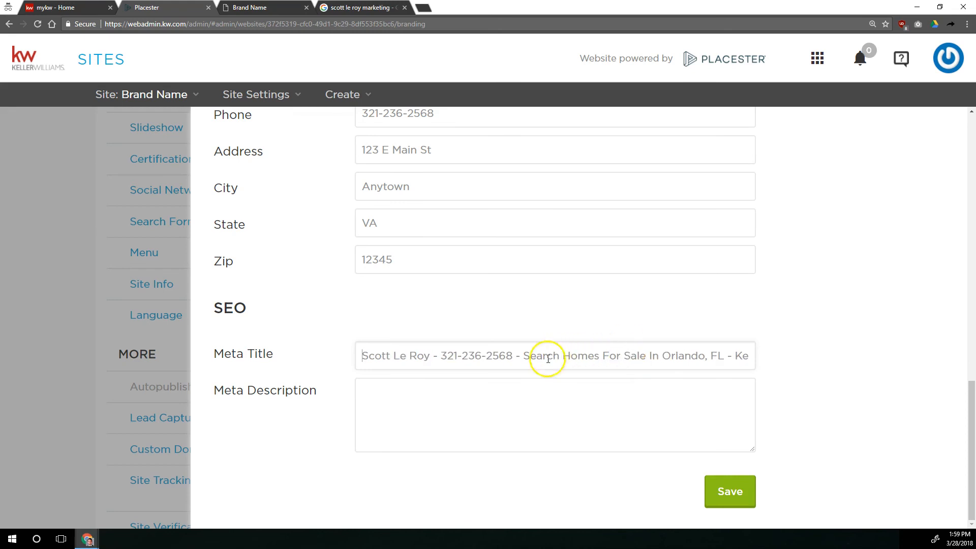
left_click_drag(513, 355, 331, 342)
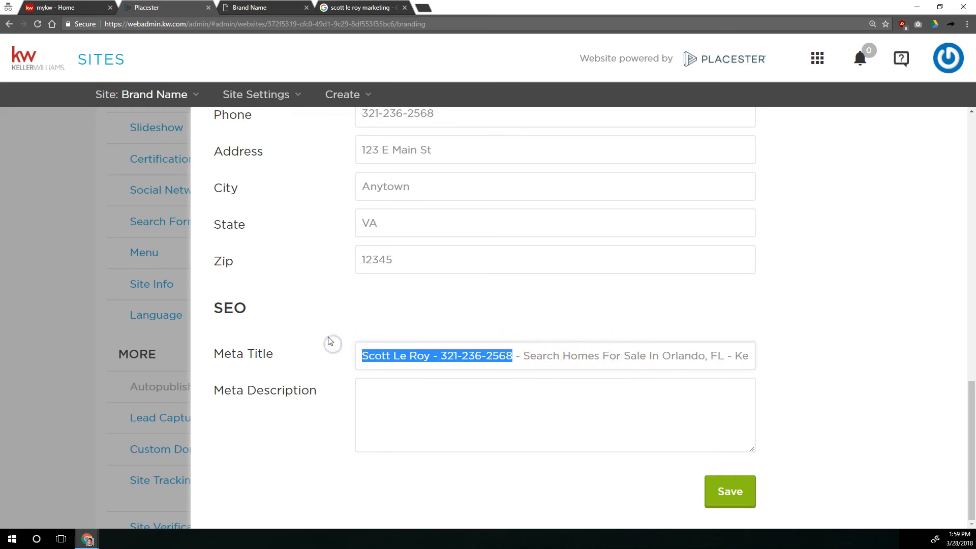
left_click(428, 414)
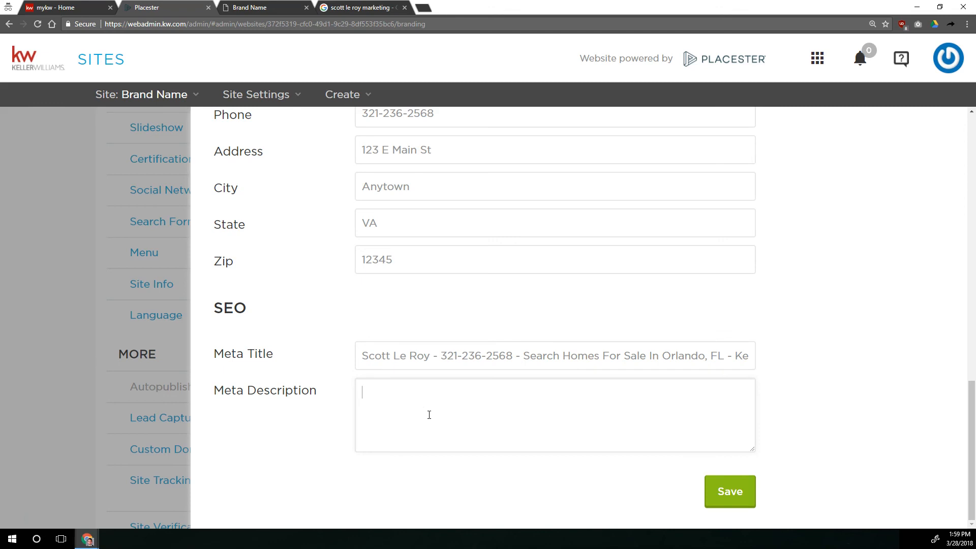
left_click(360, 8)
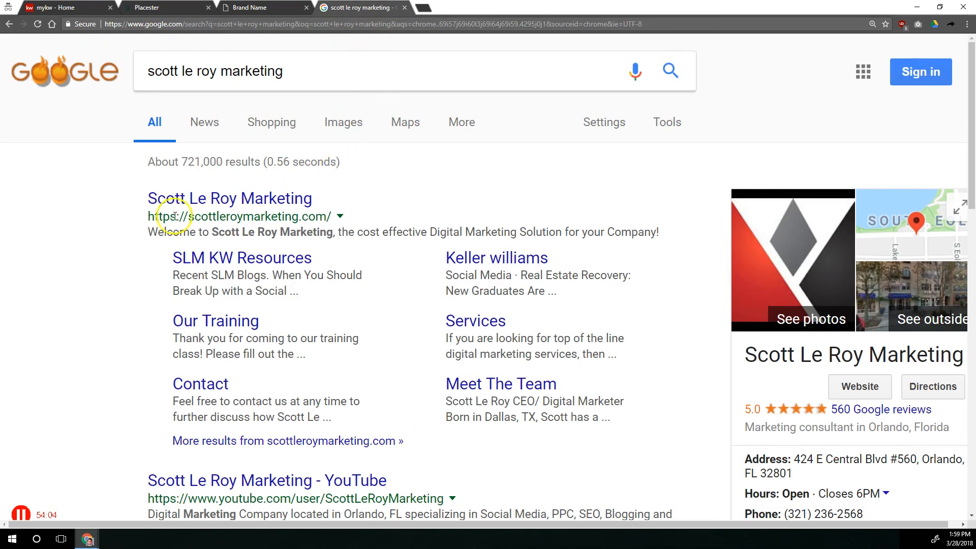
left_click_drag(146, 227, 683, 233)
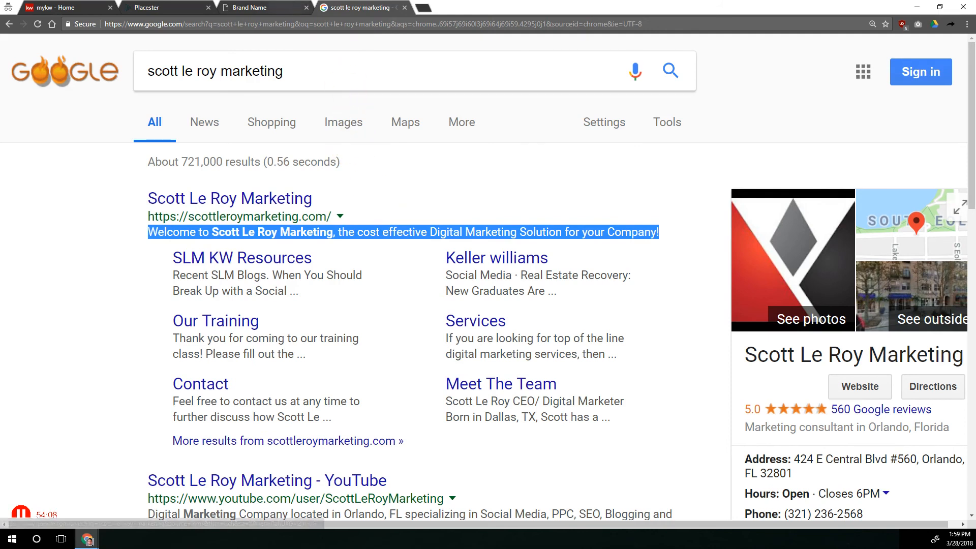
left_click(250, 7)
left_click(148, 8)
left_click(486, 409)
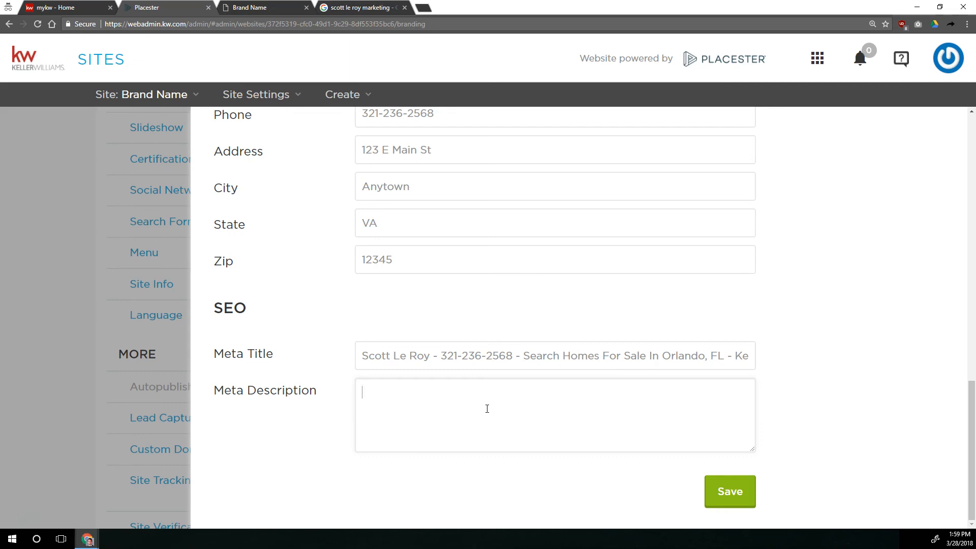
left_click(487, 408)
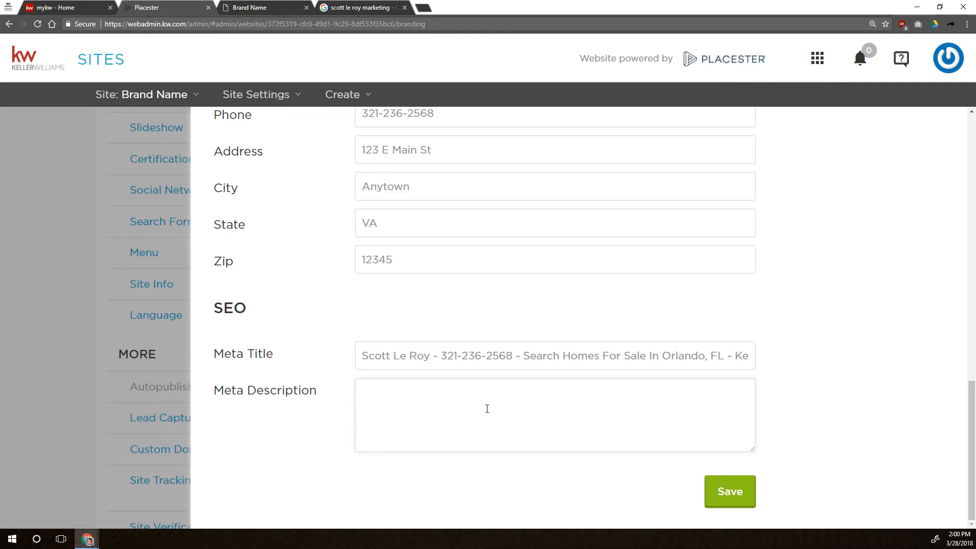
Write a meta description: Search homes for sale in and around Orlando, FL with the agent's name, your local real estate resource!
type("Search homes for sale ")
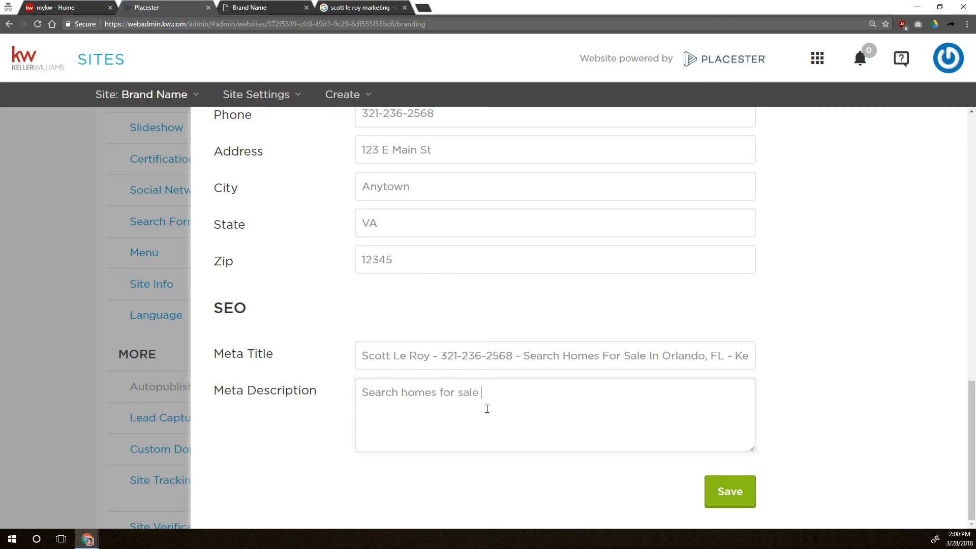
type("in and around Orlao")
key("BackSpace")
type("ndo, F")
key("BackSpace")
type(", f")
key("BackSpace")
type("FL with ")
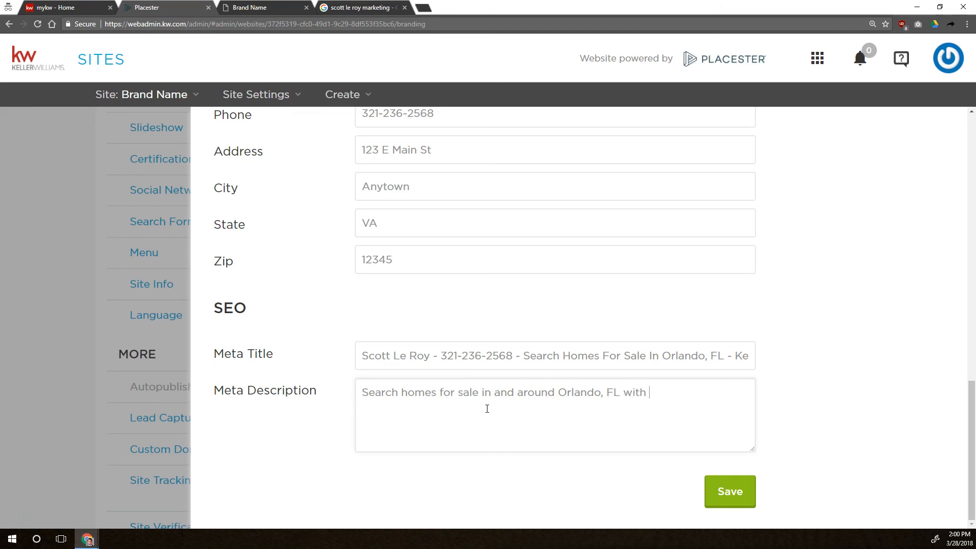
type("Scott Le Roy, your L")
key("BackSpace")
type("local real")
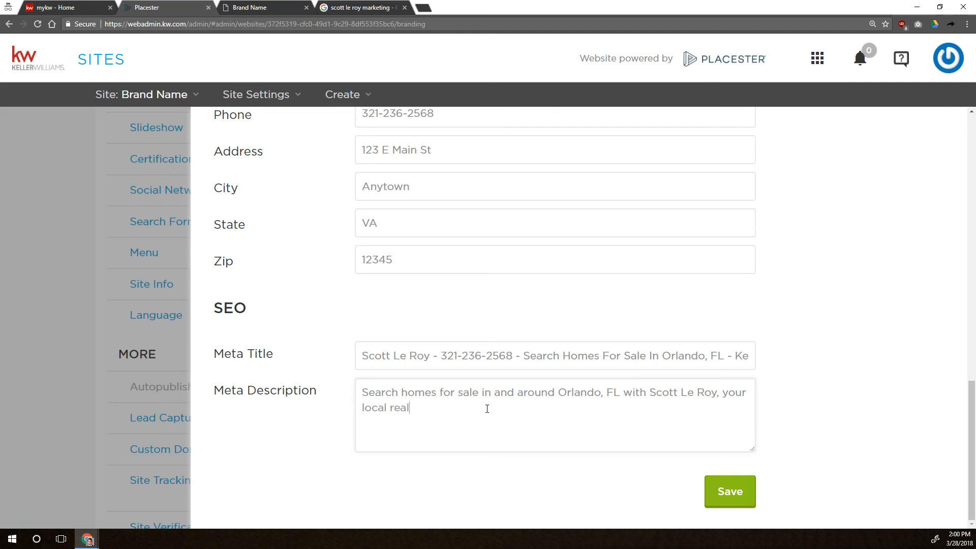
type(" estate resou")
key("BackSpace")
key("BackSpace")
type("esource!")
type("home")
type("a")
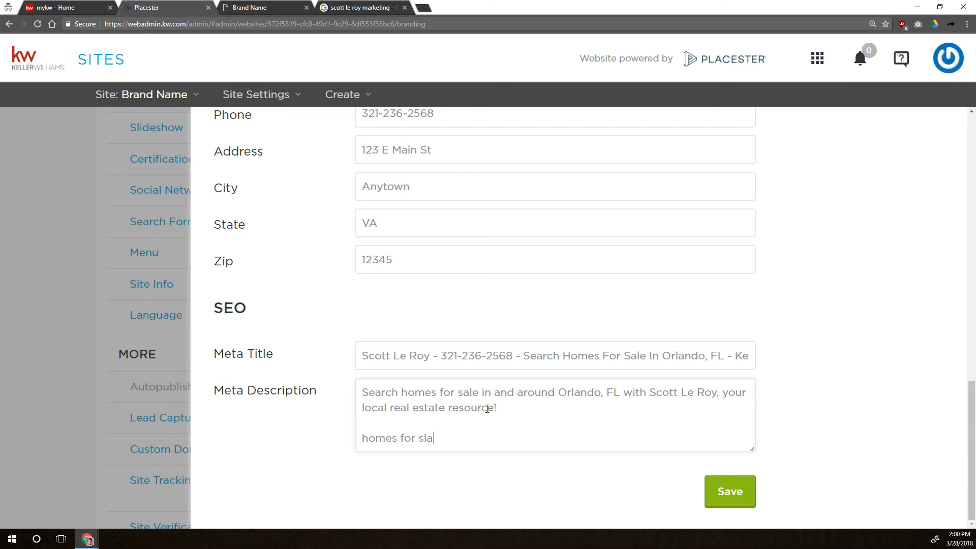
type("le in orlando, proerty")
key("BackSpace")
key("BackSpace")
key("BackSpace")
key("BackSpace")
type("oerty")
key("BackSpace")
key("BackSpace")
key("BackSpace")
key("BackSpace")
key("BackSpace")
key("BackSpace")
type("p")
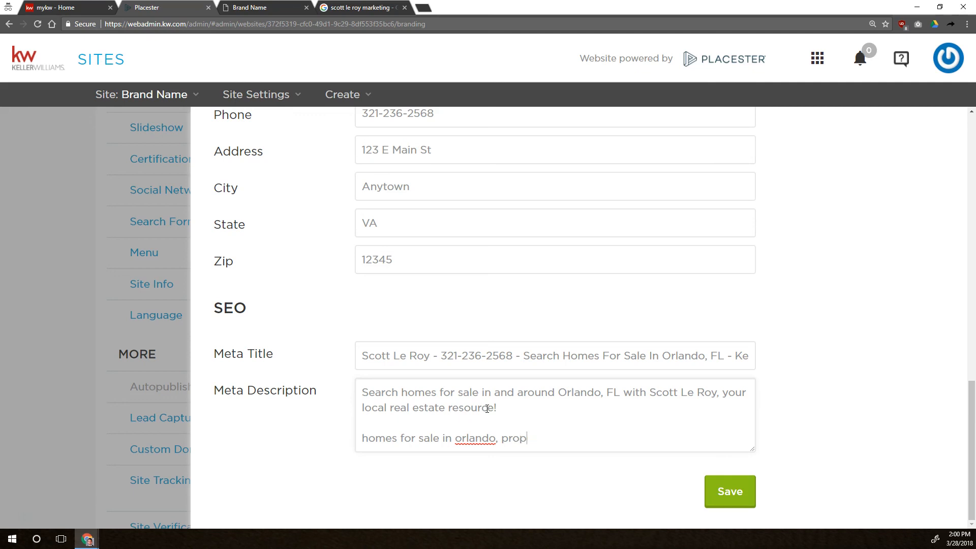
type("erty for sale in orla")
key("BackSpace")
type("lando, lan")
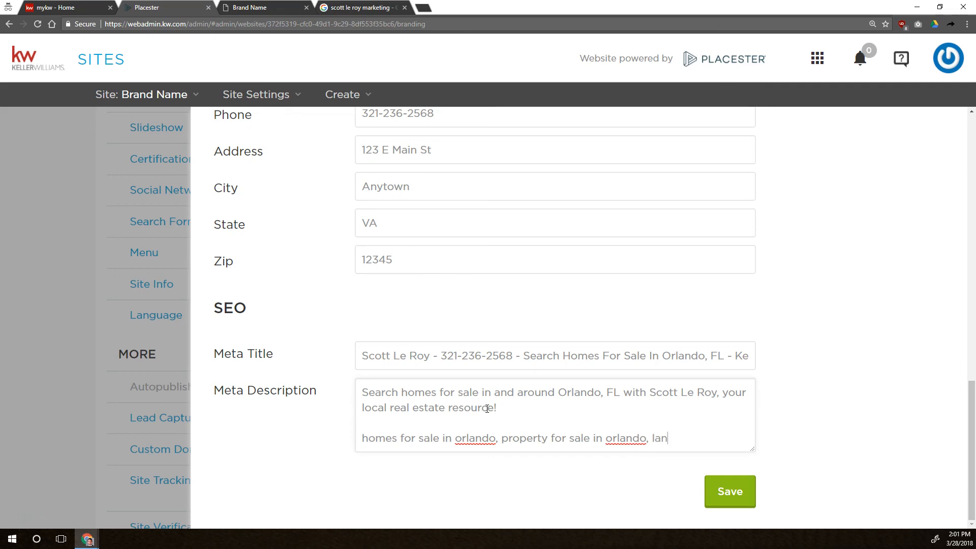
type("d for sale in orlando, ")
type("real estate i")
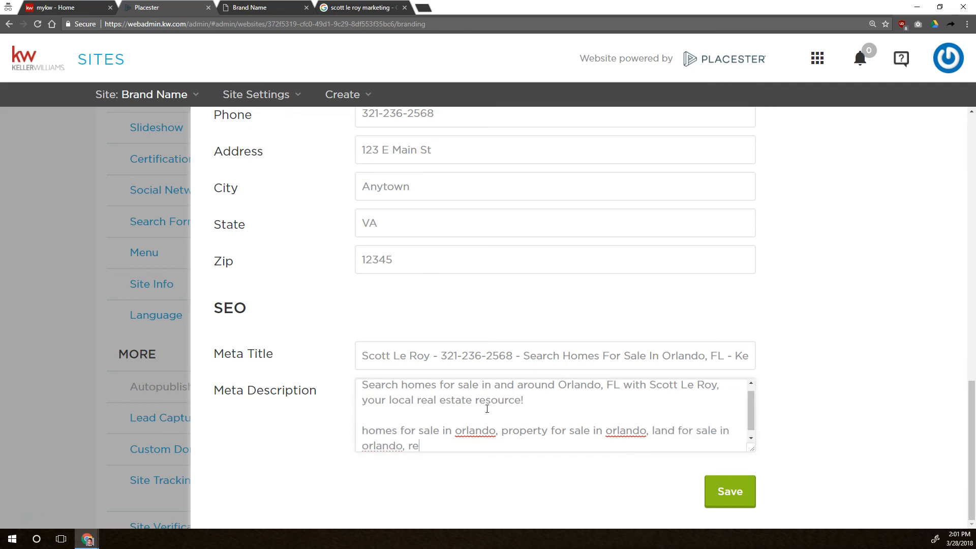
key("BackSpace")
type("for sale in nor")
key("BackSpace")
key("BackSpace")
key("BackSpace")
type("orl")
key("BackSpace")
key("BackSpace")
key("BackSpace")
type("orlando,")
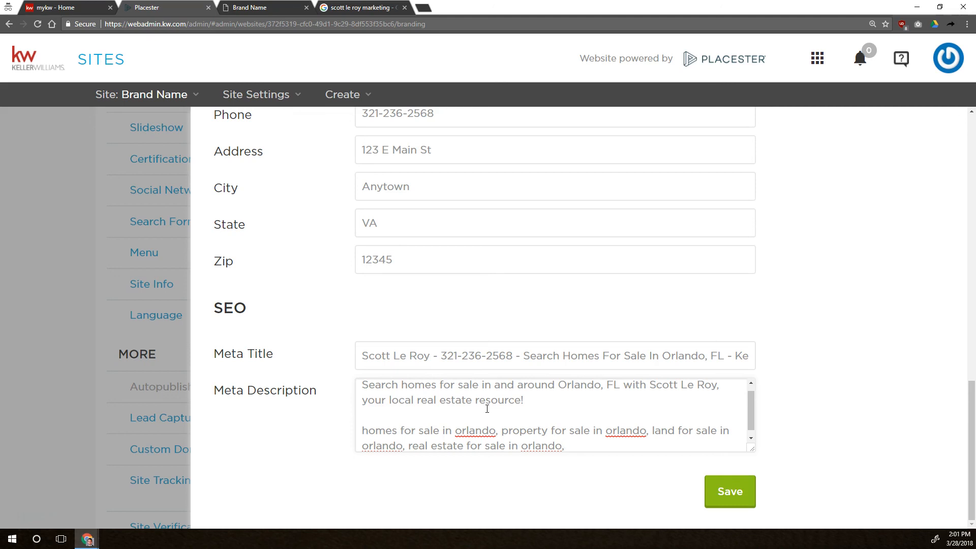
key("shift+Up")
key("shift+Home")
key("BackSpace")
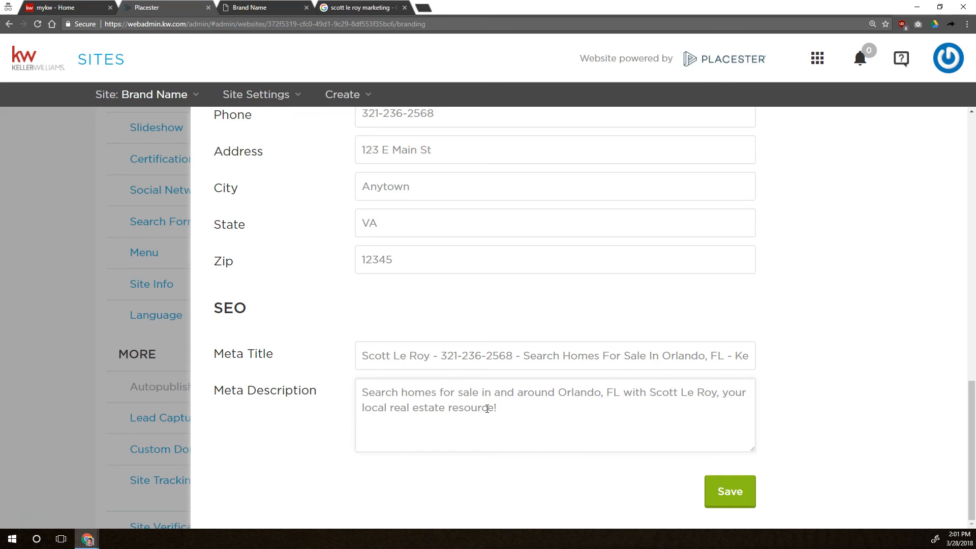
Save the site info settings.
scroll(481, 401, "up", 15)
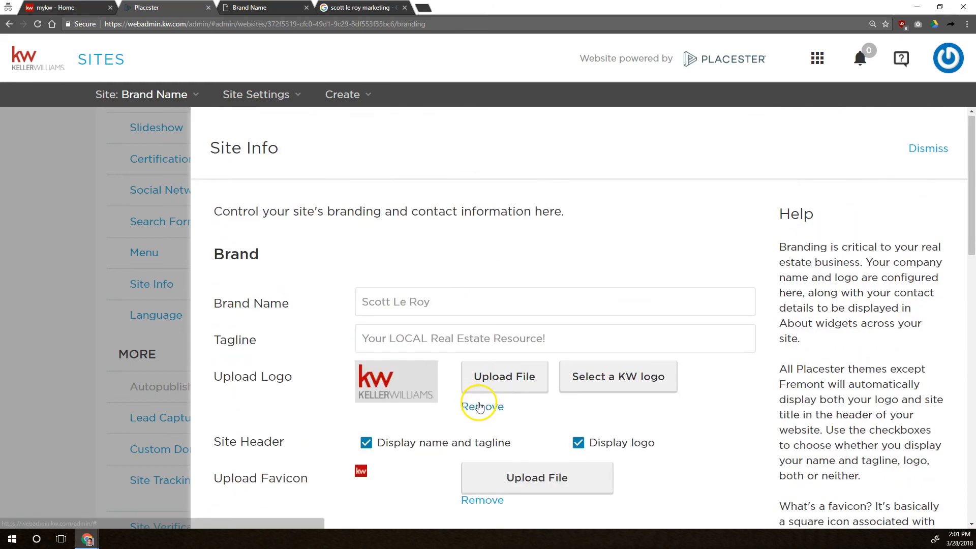
scroll(480, 404, "down", 13)
scroll(480, 407, "down", 2)
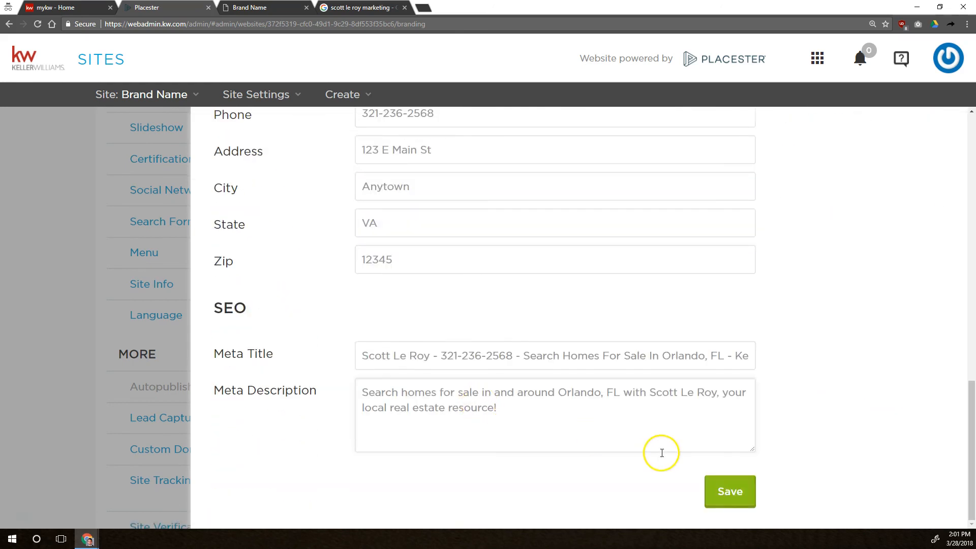
left_click(737, 499)
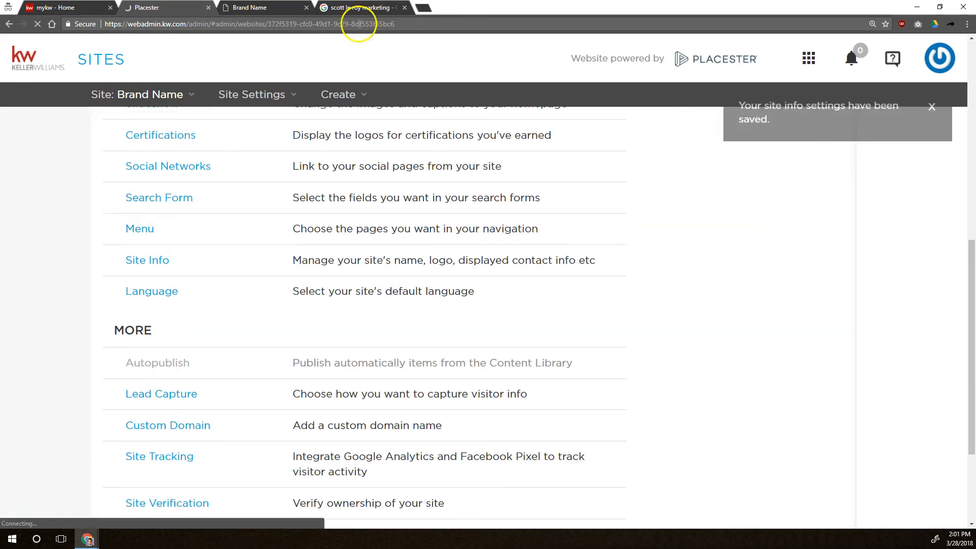
Reload the live site and examine the header and footer branding and contact details.
left_click(268, 10)
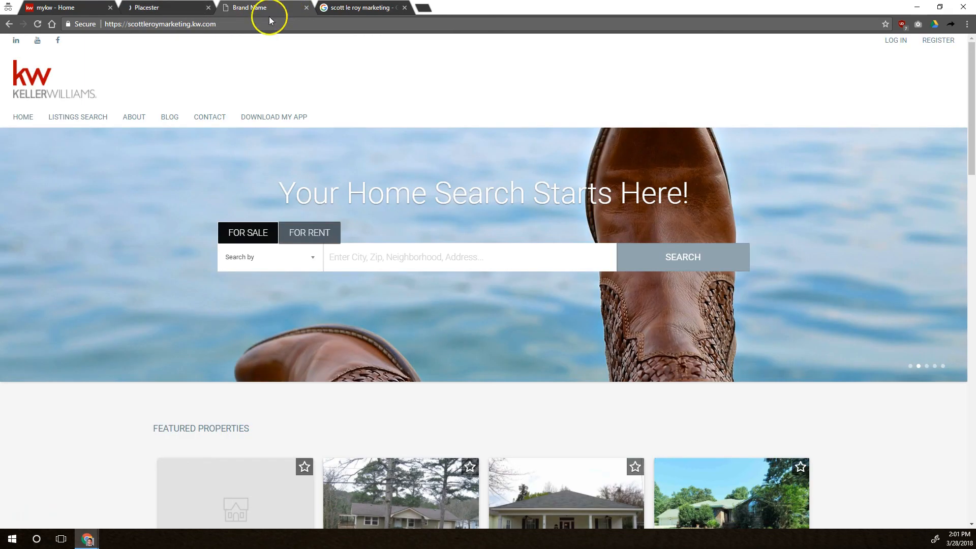
left_click(39, 23)
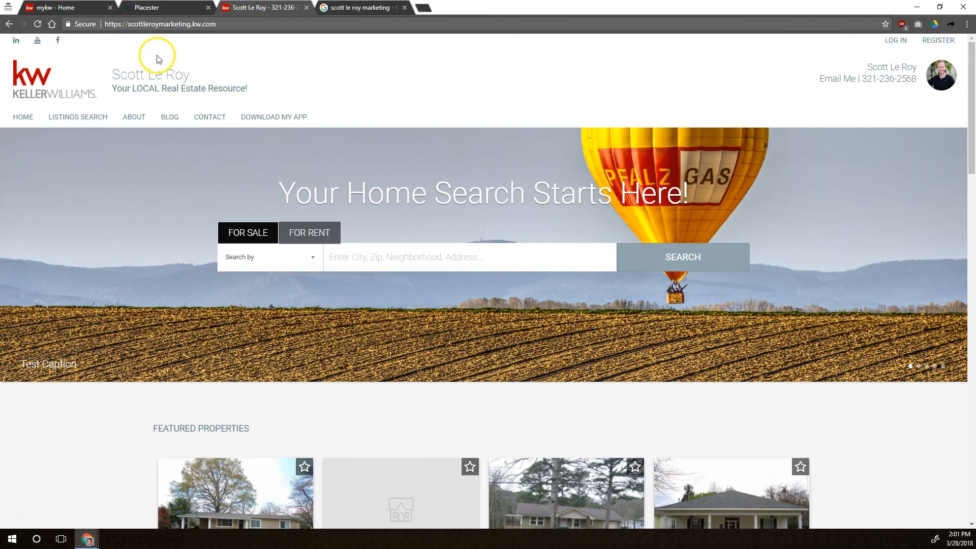
left_click_drag(200, 79, 112, 78)
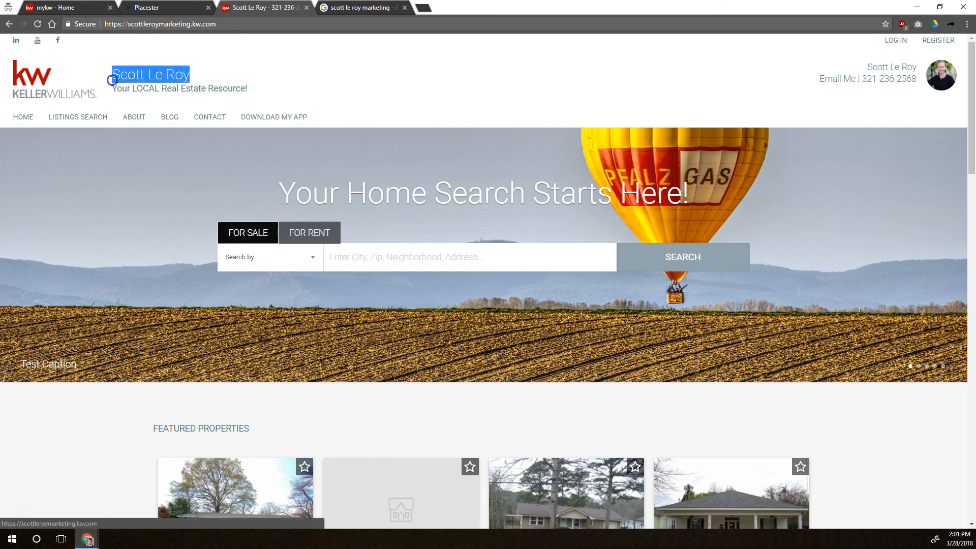
left_click(121, 59)
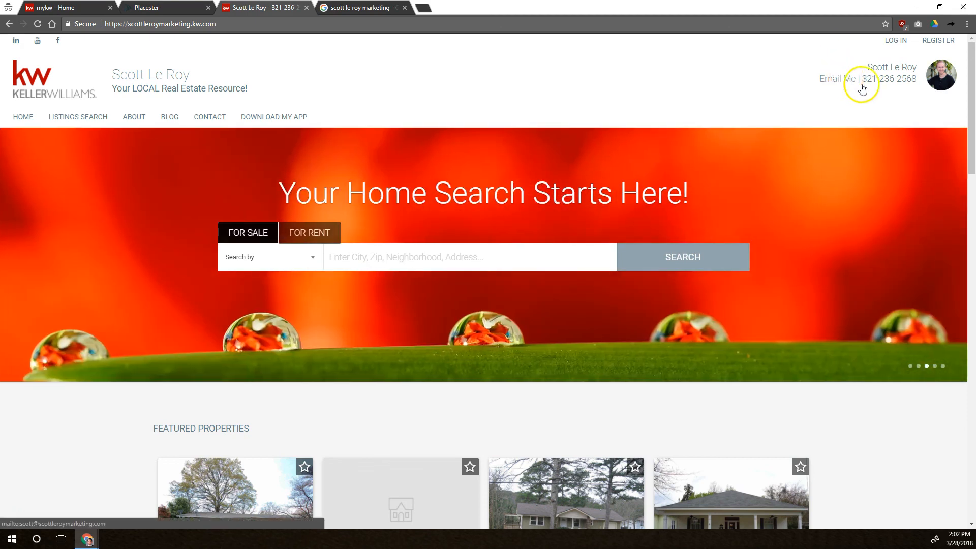
scroll(623, 195, "down", 4)
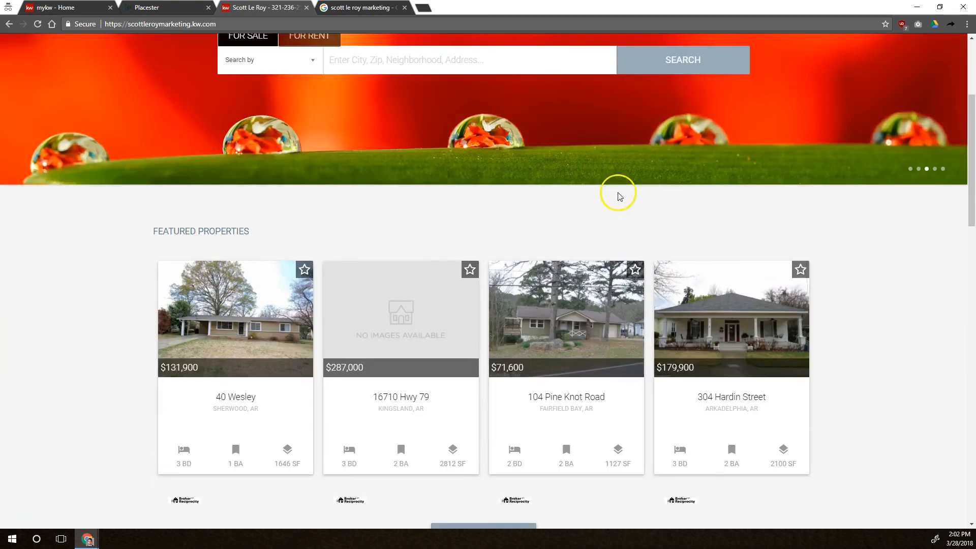
scroll(619, 195, "down", 20)
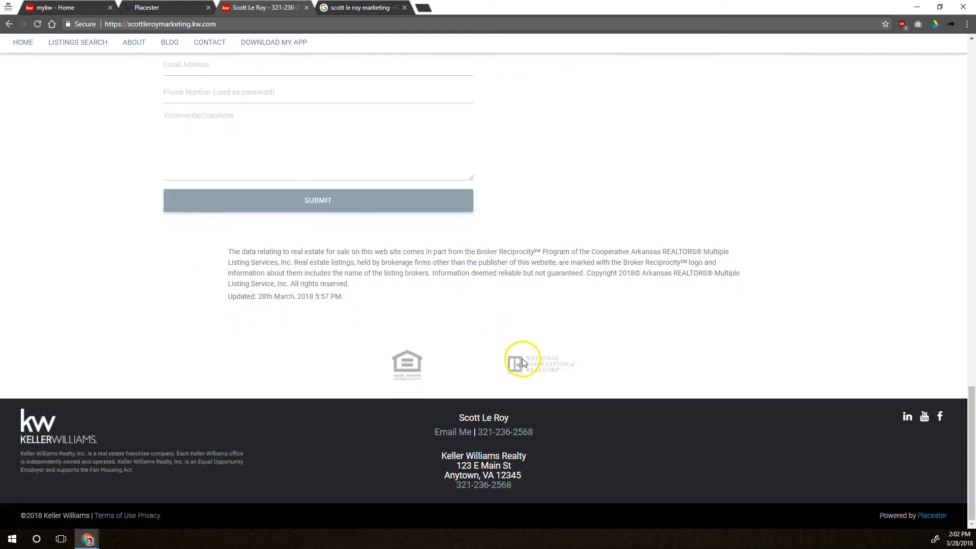
left_click_drag(544, 431, 450, 415)
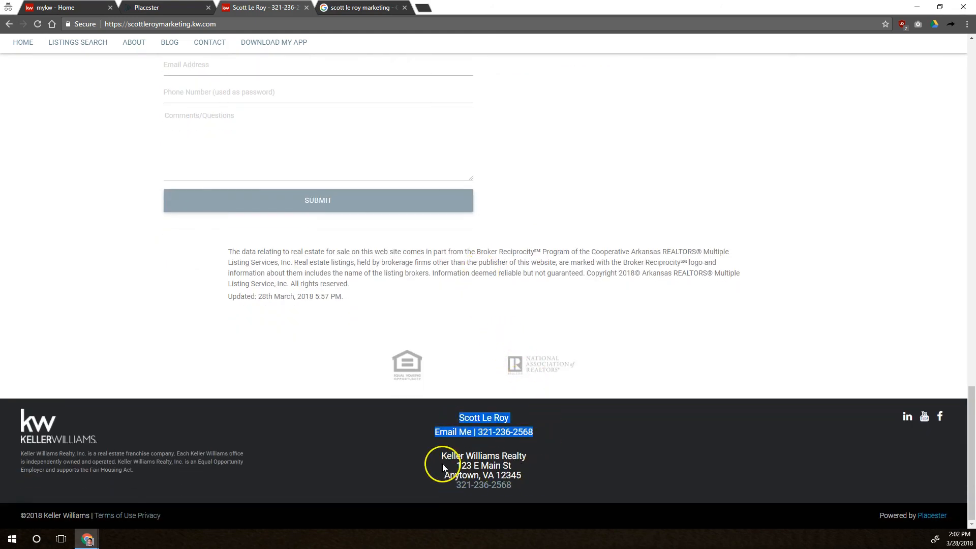
Highlight and compare the footer's agent contact block and office address block on the live site.
left_click_drag(442, 455, 510, 484)
left_click(549, 476)
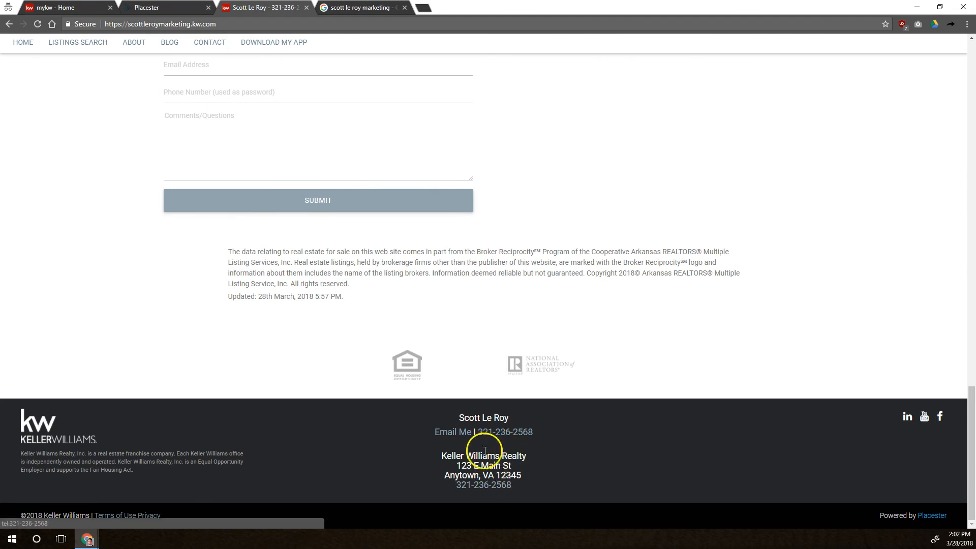
scroll(478, 451, "up", 15)
scroll(488, 457, "up", 8)
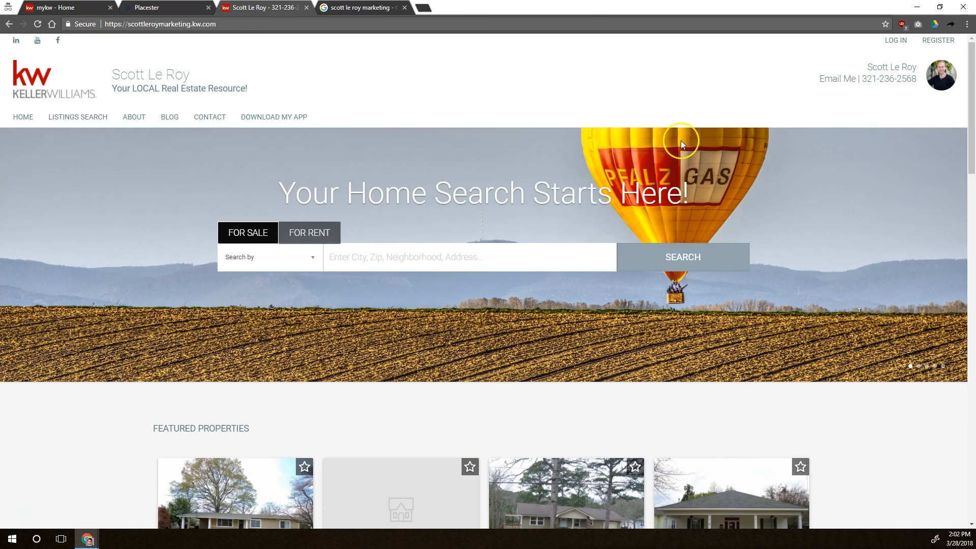
scroll(806, 174, "down", 20)
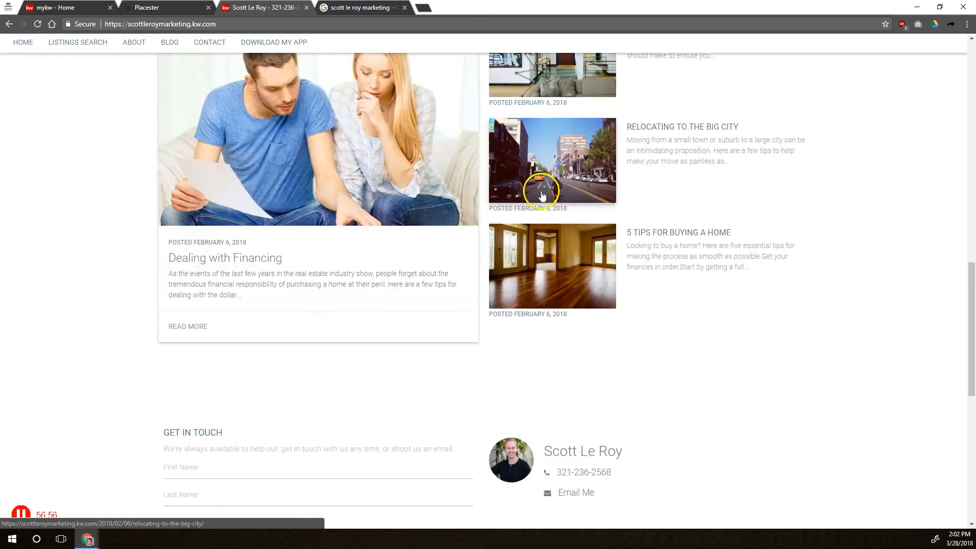
scroll(381, 198, "up", 4)
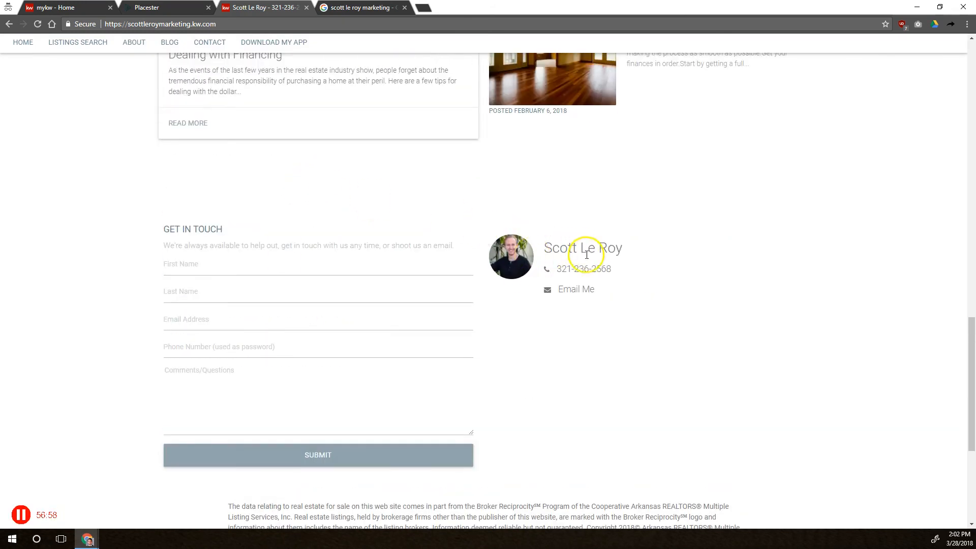
scroll(580, 262, "down", 4)
left_click_drag(441, 457, 534, 492)
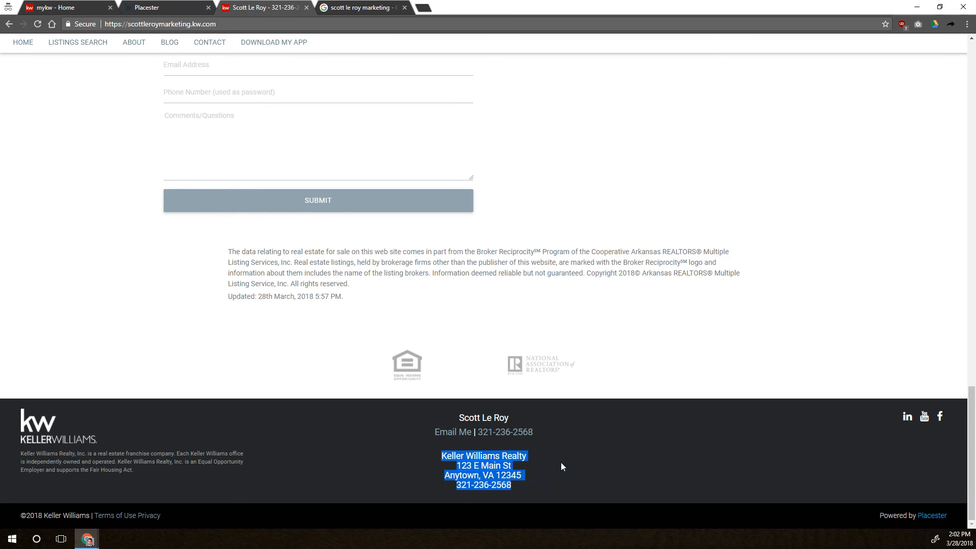
left_click(497, 476)
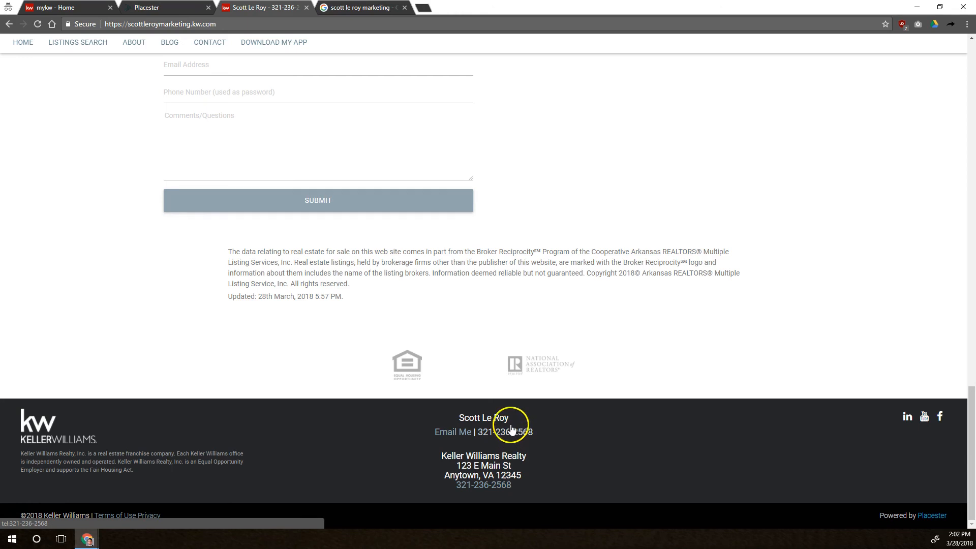
scroll(511, 418, "up", 19)
Open the Language settings, review the default site language options, and dismiss the panel without changes.
left_click(153, 7)
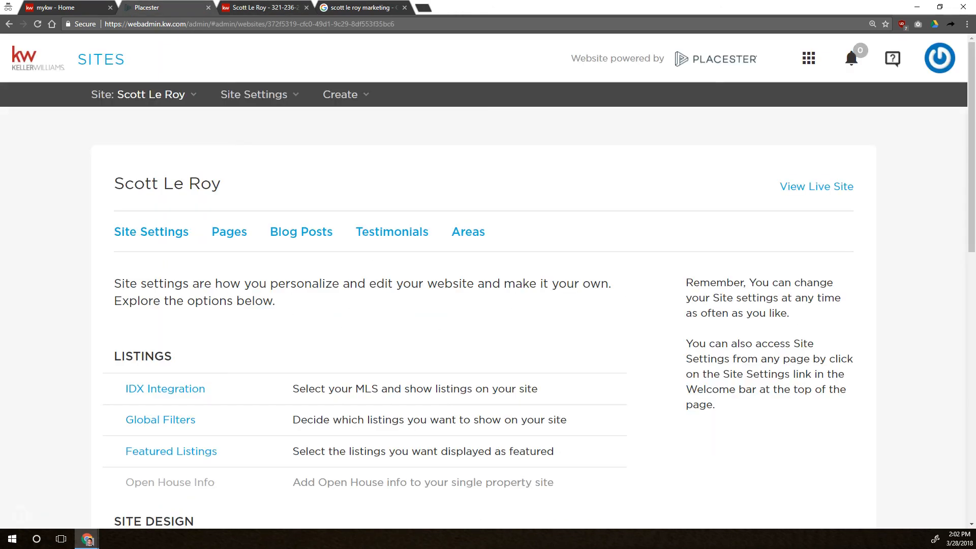
scroll(81, 376, "down", 10)
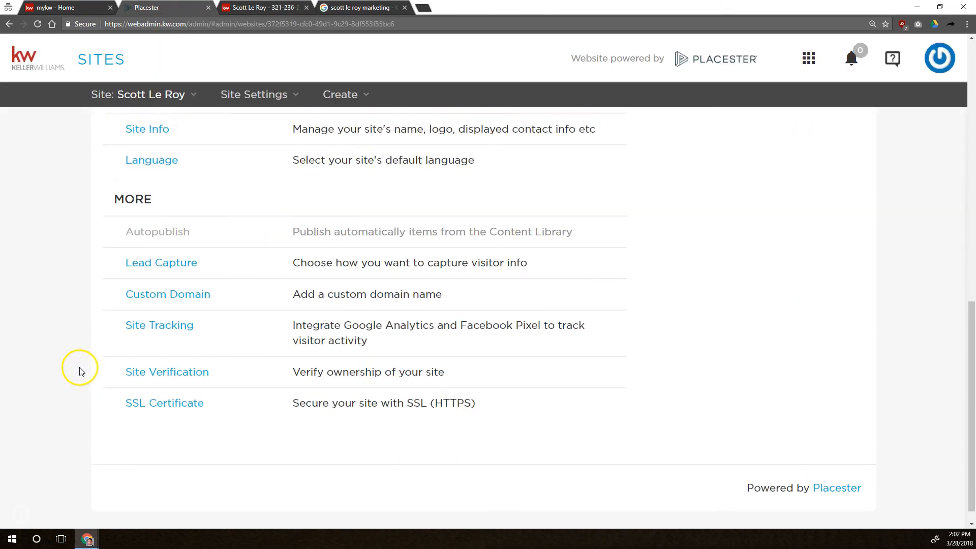
scroll(80, 371, "up", 3)
left_click(149, 340)
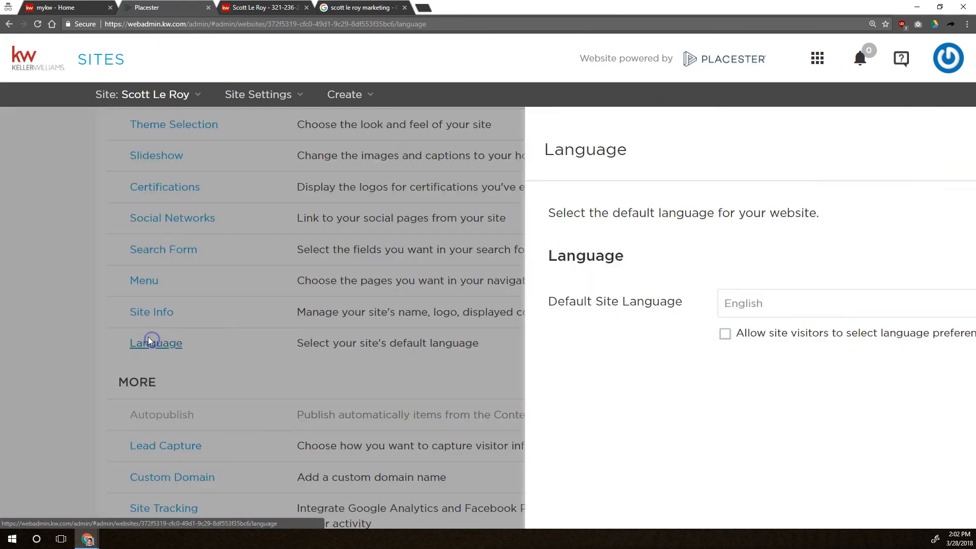
left_click(565, 295)
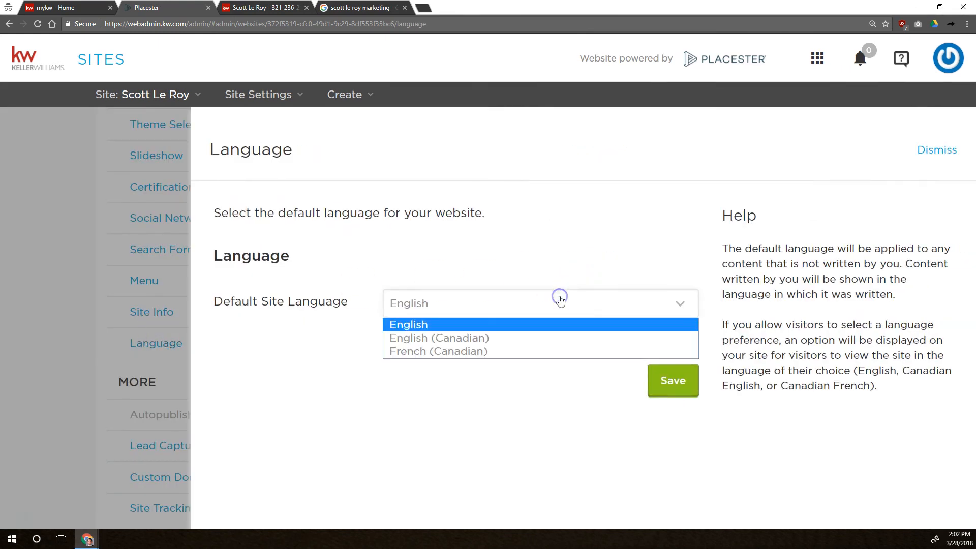
left_click(589, 274)
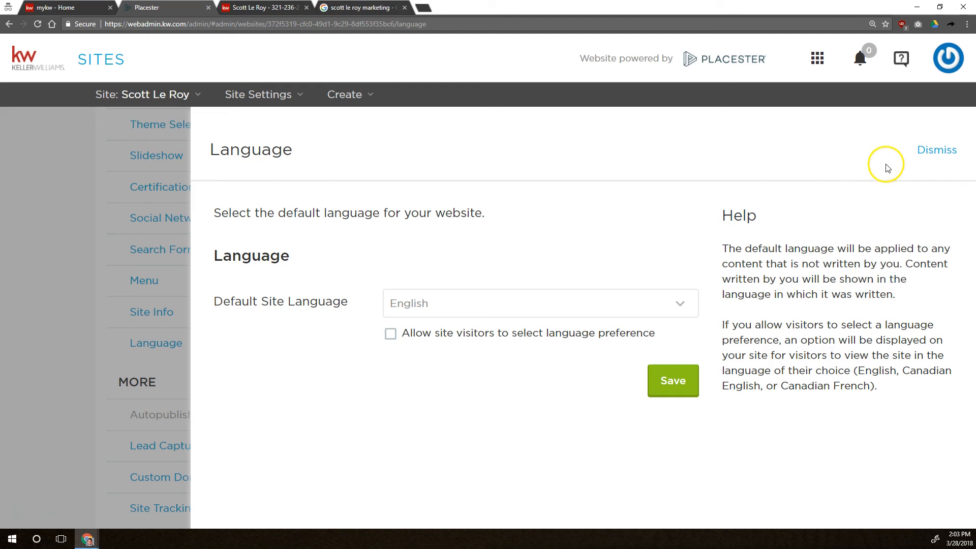
left_click(944, 152)
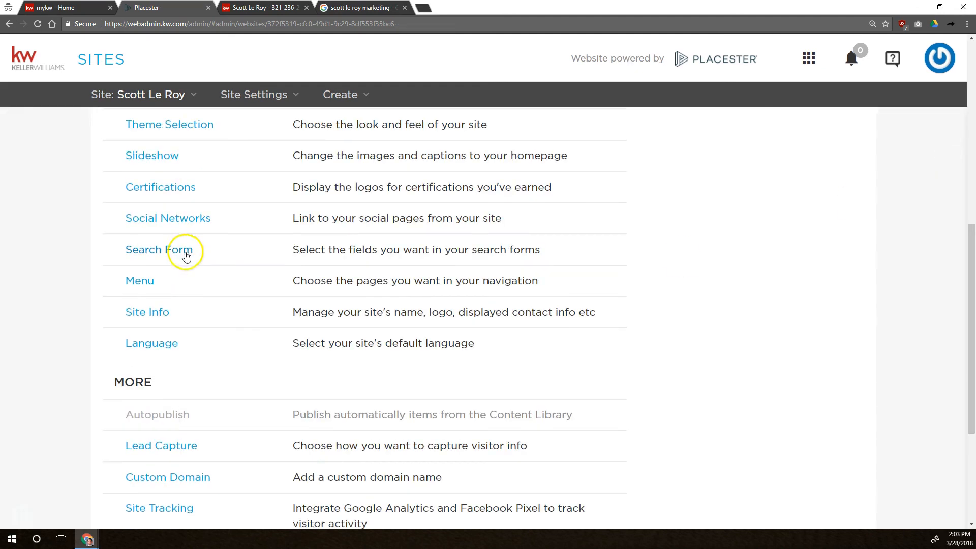
Open the Lead Capture settings and review the lead capture options and the Lead Forwarding section.
scroll(122, 328, "down", 2)
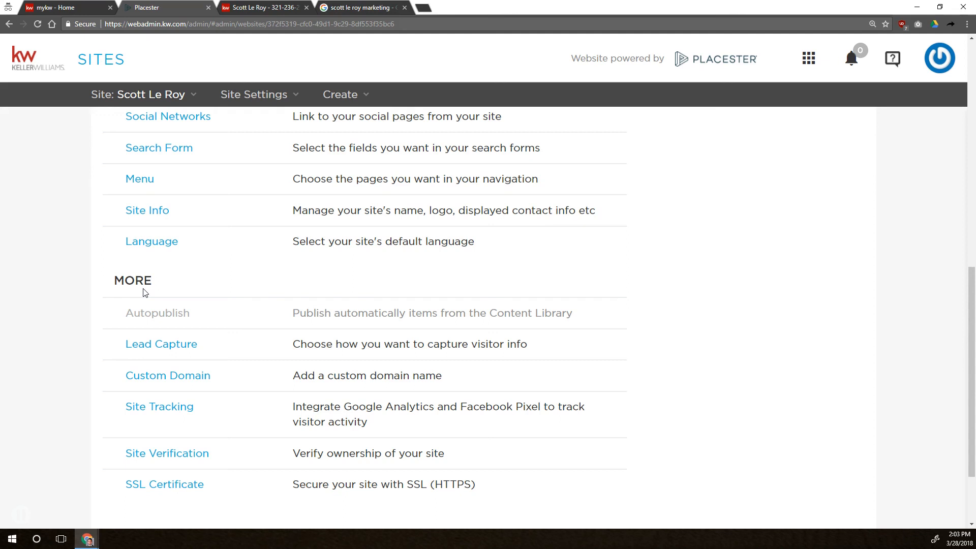
left_click(144, 351)
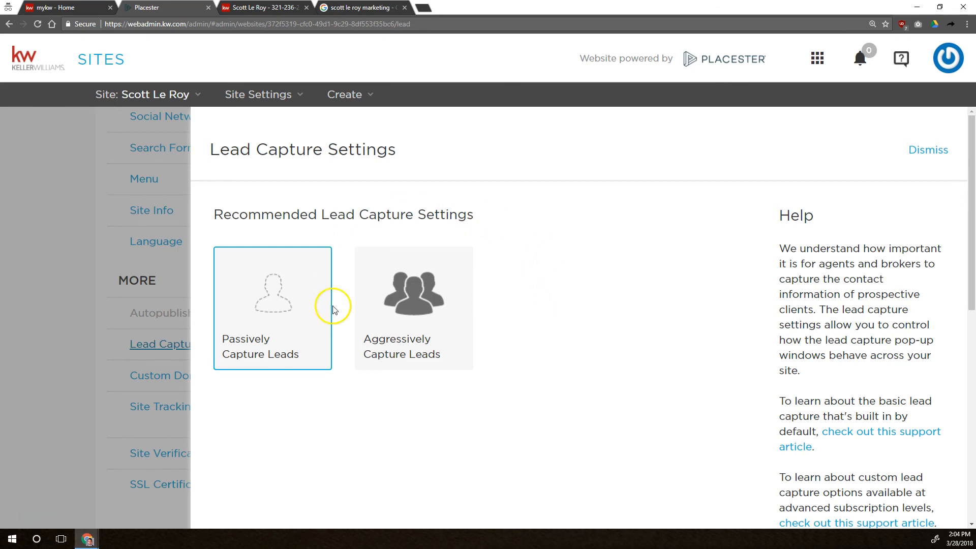
mouse_move(316, 299)
left_click(511, 305)
left_click(493, 325)
scroll(538, 309, "down", 1)
scroll(537, 309, "down", 10)
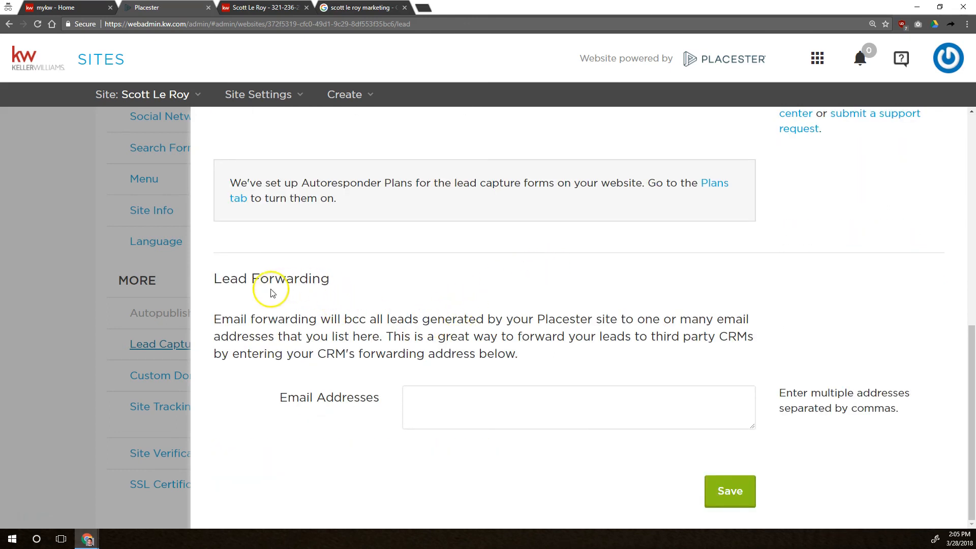
left_click_drag(230, 279, 342, 280)
Enter the agent's external e-mail address, followed by a comma, in the Lead Forwarding e-mail addresses field.
left_click(475, 398)
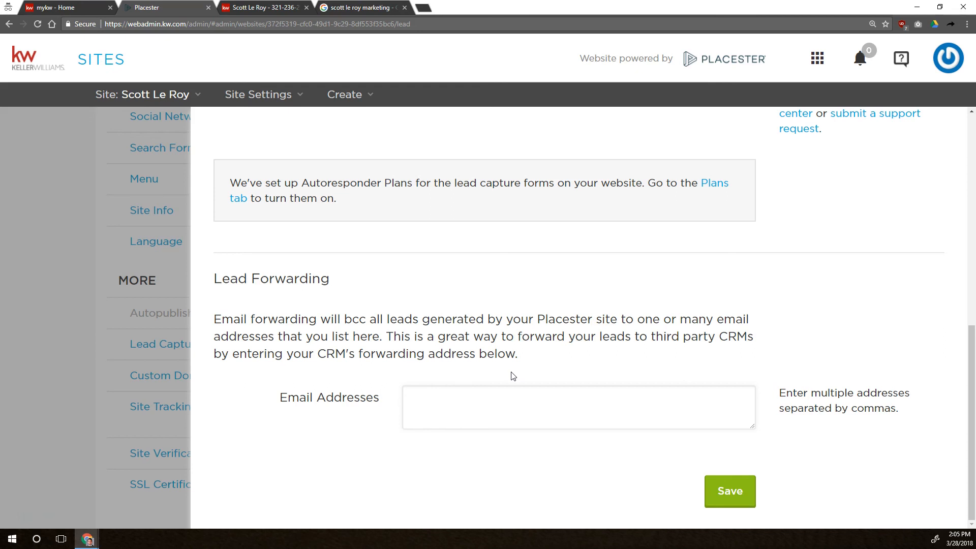
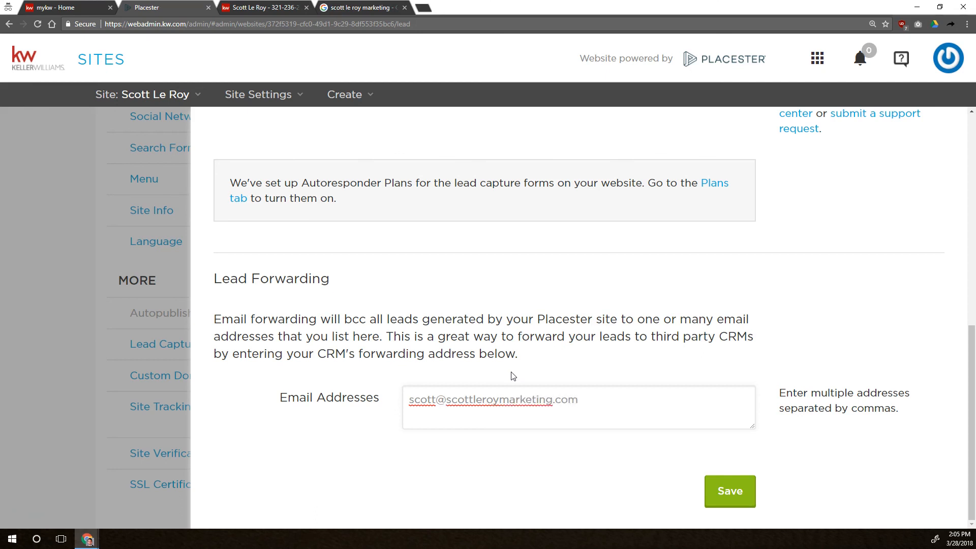
type(",")
key("shift+Left")
left_click(514, 376)
Switch to the KW tab and open the My Account settings via View Contacts and the Account menu.
left_click(57, 8)
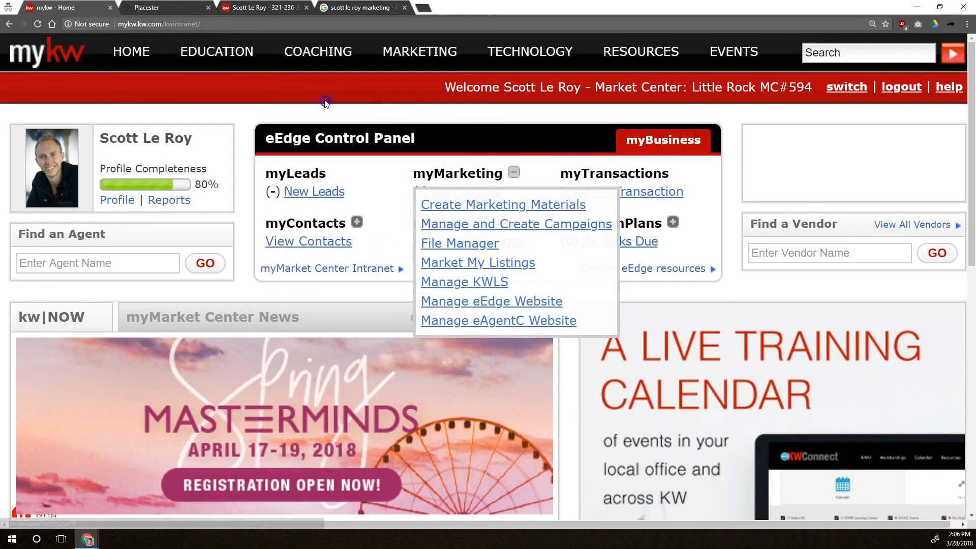
left_click(510, 175)
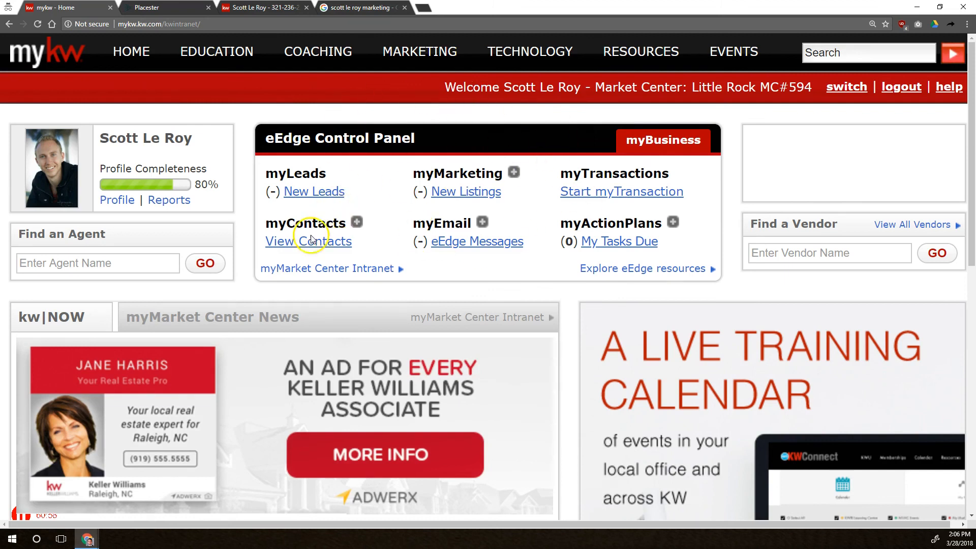
left_click(288, 241)
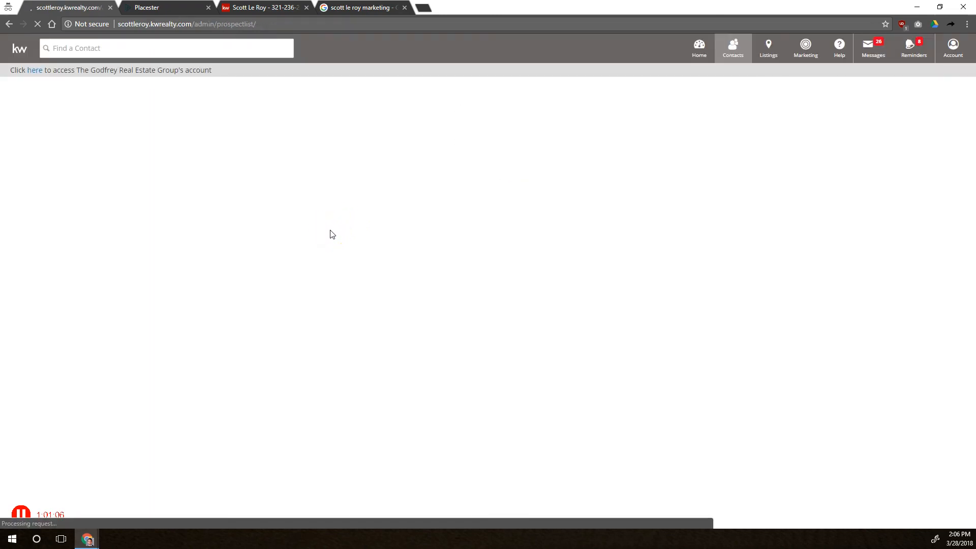
left_click(343, 208)
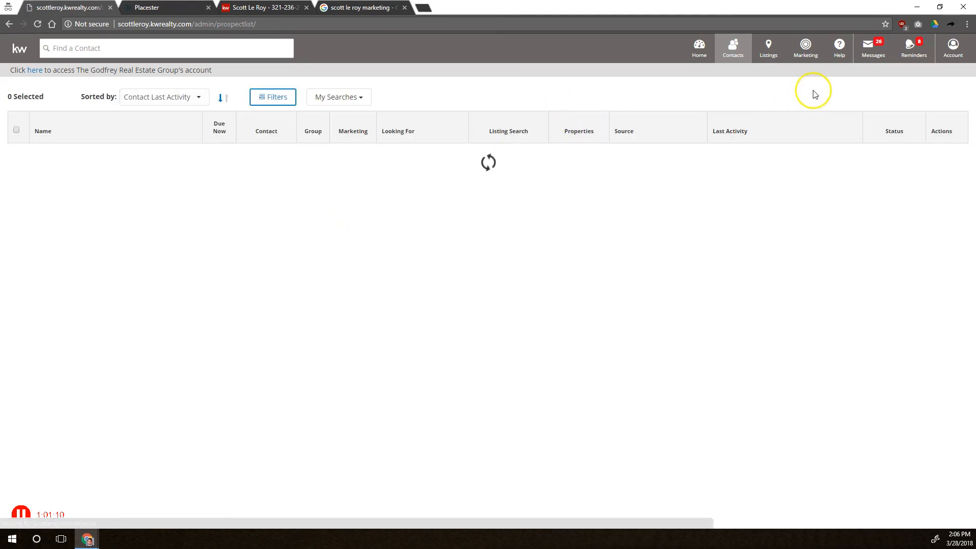
key("ctrl+plus")
key("ctrl+plus")
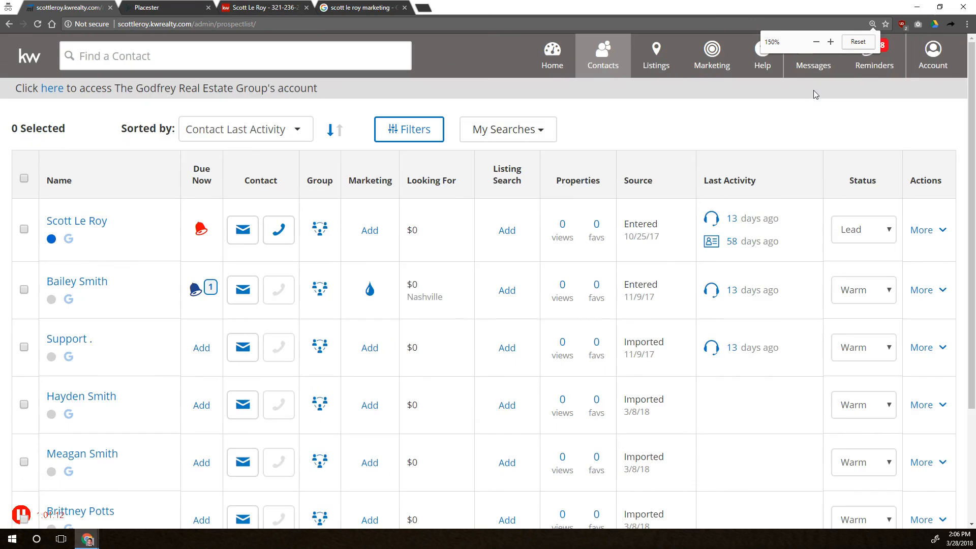
left_click(950, 51)
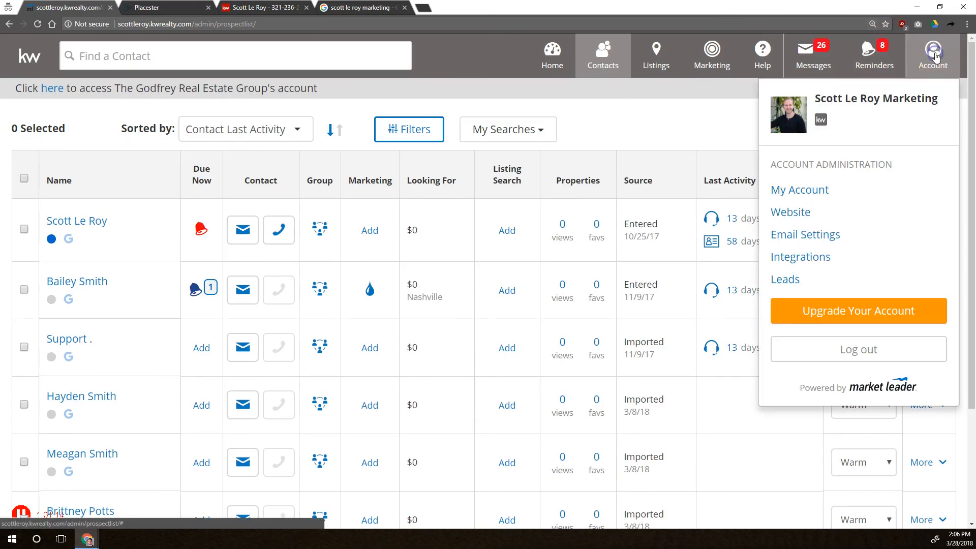
left_click(796, 190)
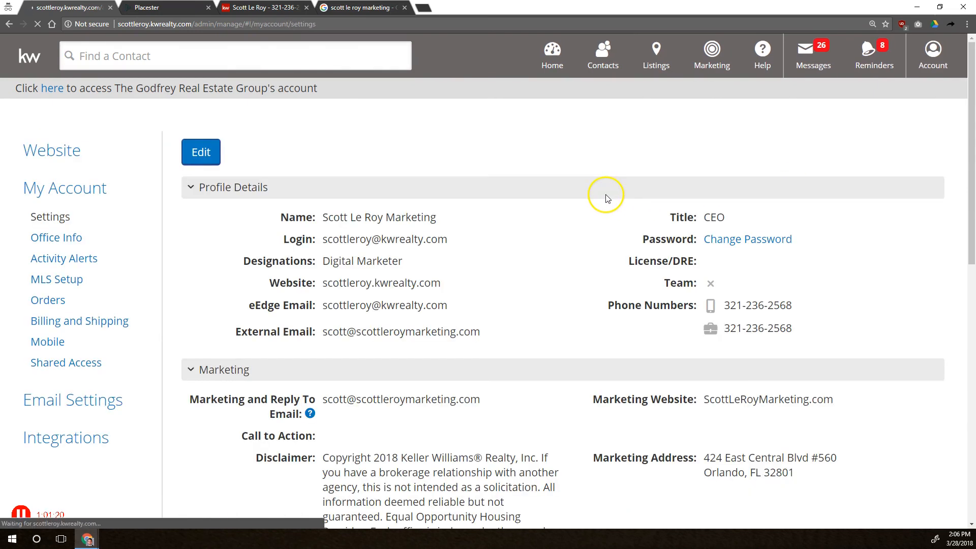
Copy the agent's eEdge e-mail address from the account's profile details.
left_click_drag(247, 304, 471, 314)
left_click(472, 314)
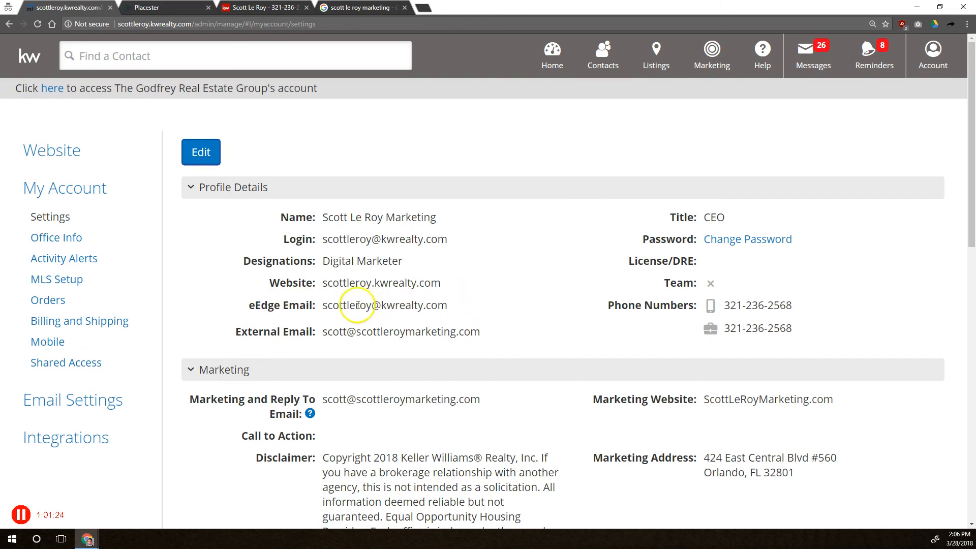
mouse_move(326, 303)
left_mouse_down()
mouse_move(458, 307)
mouse_move(322, 305)
left_mouse_up()
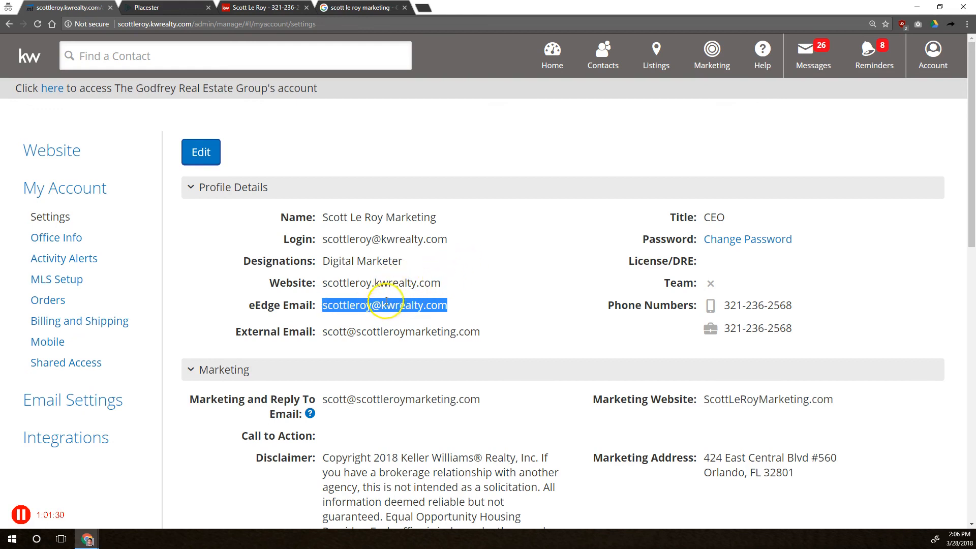
left_click(343, 303)
left_click_drag(249, 305, 452, 306)
left_click(333, 304)
right_click(422, 302)
left_click(437, 315)
Paste the eEdge e-mail after the first address in the Lead Forwarding field, remove the extra comma, and save.
left_click(173, 8)
left_click(569, 394)
type(",")
key("ctrl+v")
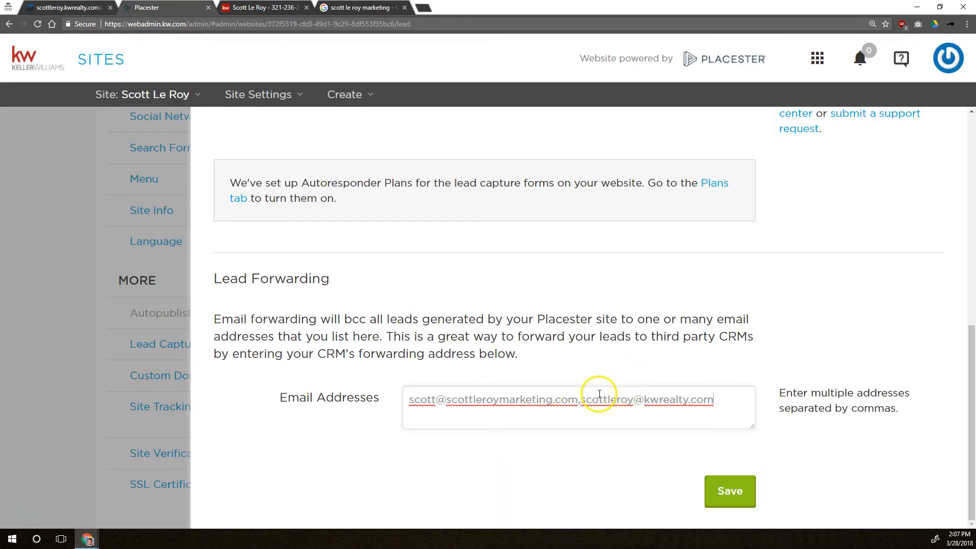
left_click(725, 400)
key("BackSpace")
left_click(736, 491)
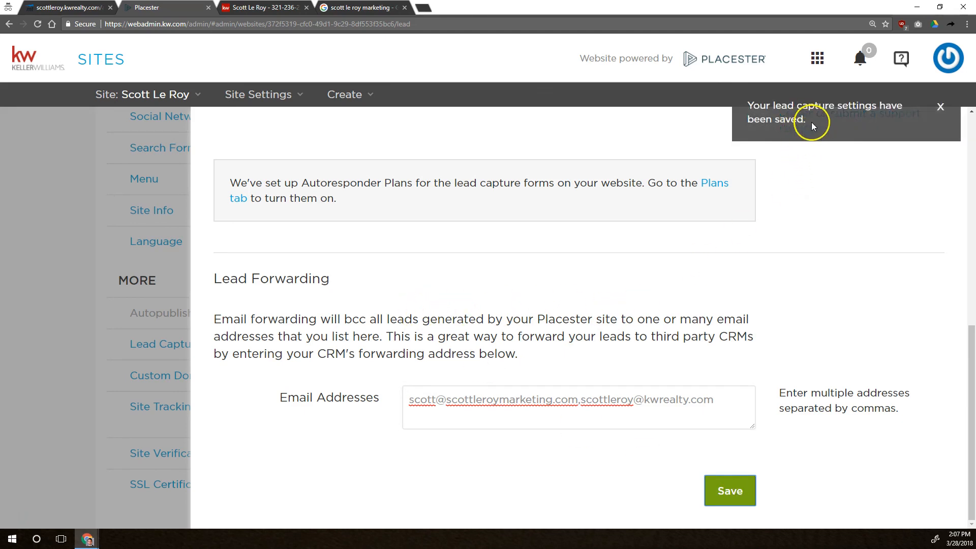
Review the saved forwarding addresses and close the Lead Capture panel.
left_click_drag(811, 122, 747, 109)
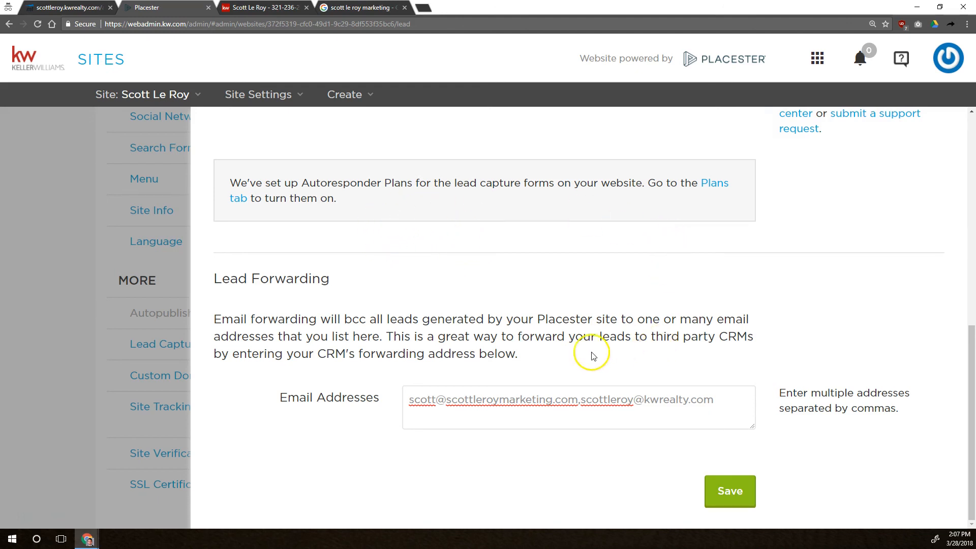
left_click_drag(420, 402, 516, 402)
left_click_drag(610, 402, 721, 402)
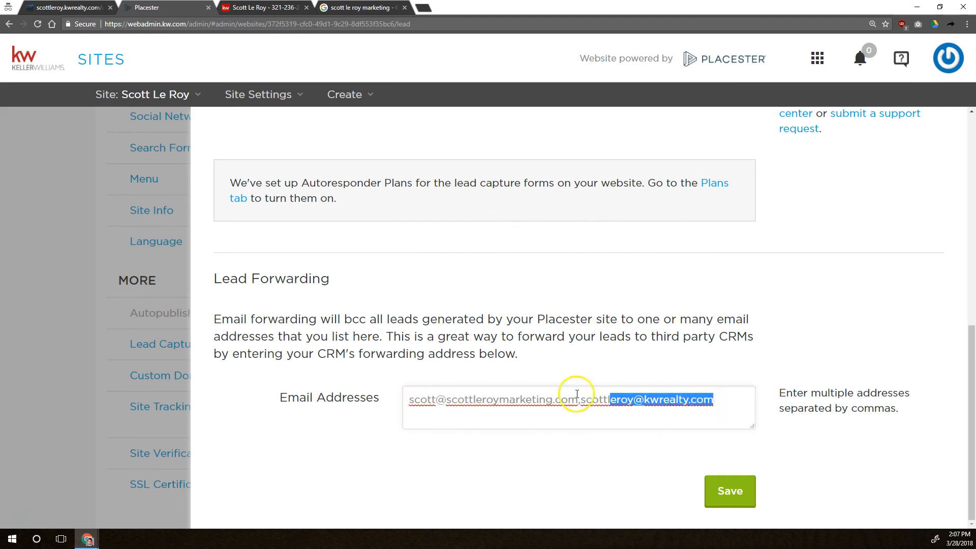
left_click(494, 402)
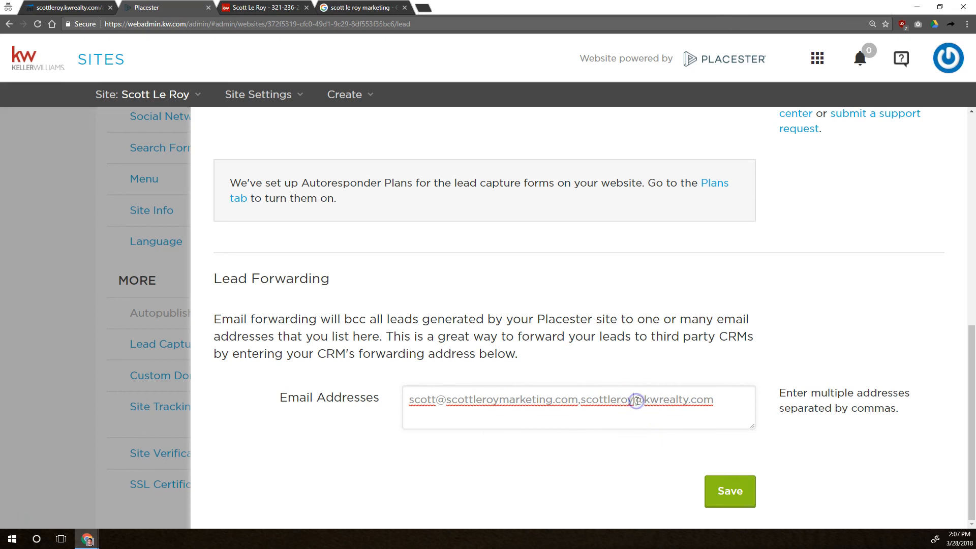
left_click(102, 305)
left_click(79, 284)
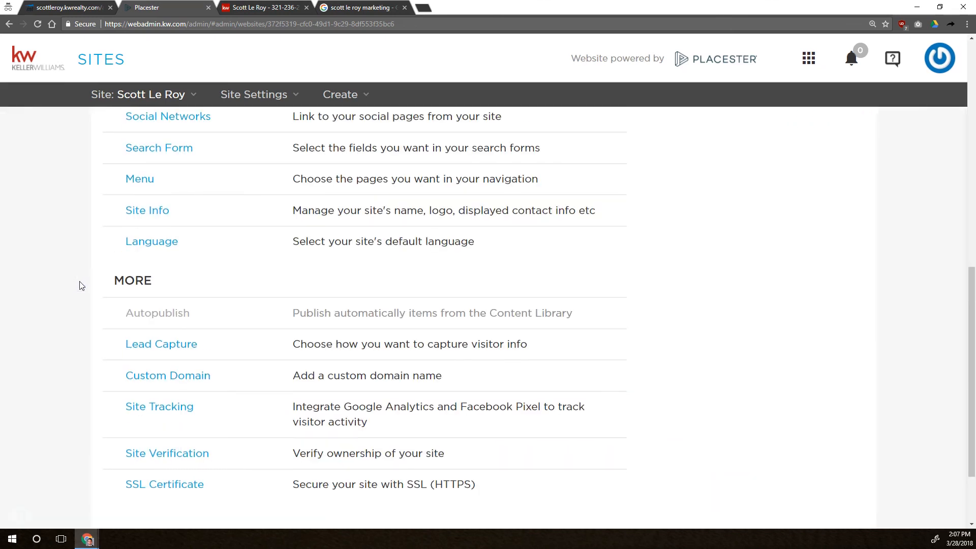